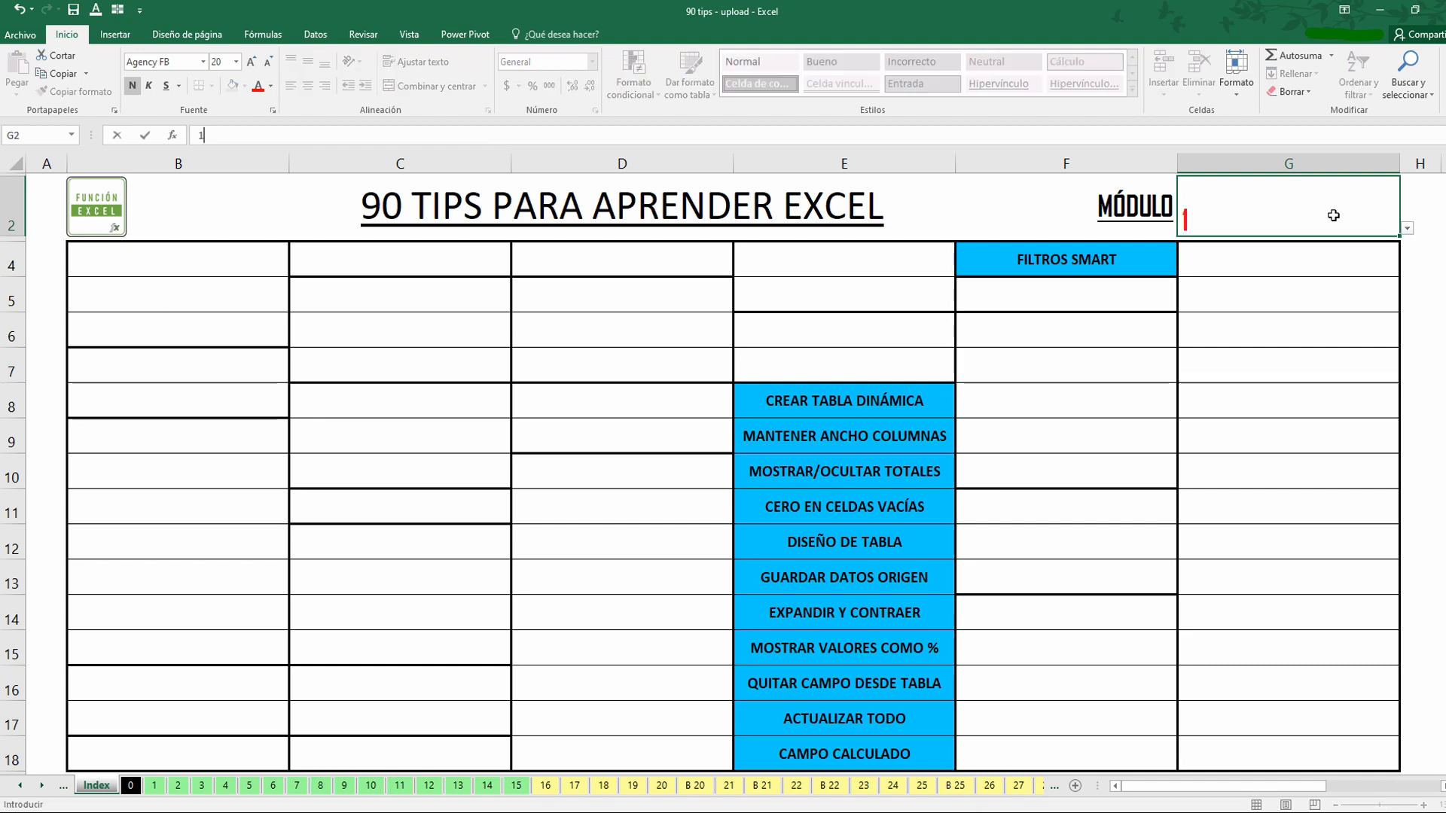
Step: Set the module number in G2 to 1, 2, 3 and finally 4 to display each module's topics
key("Return")
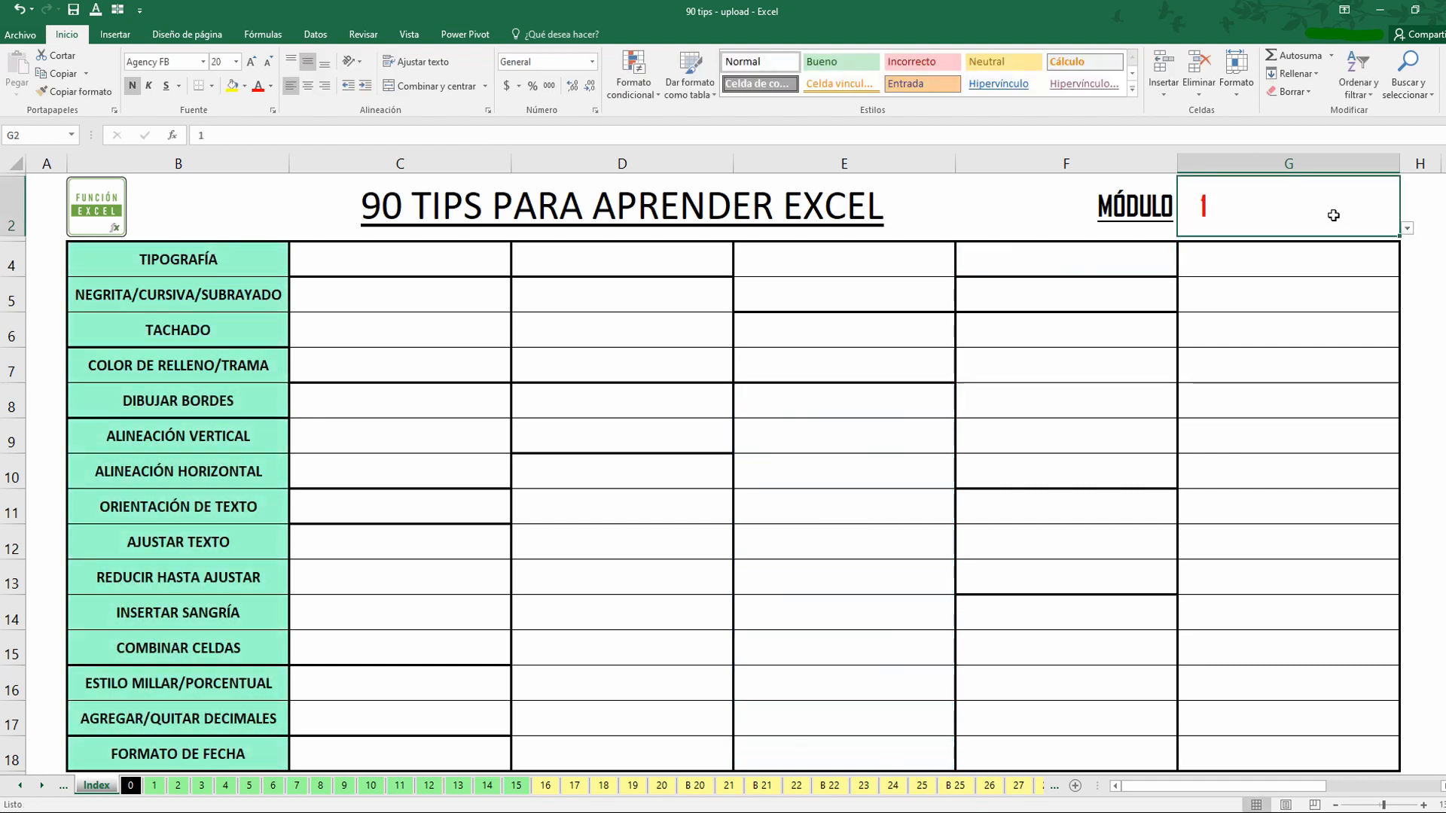
type("2")
key("Return")
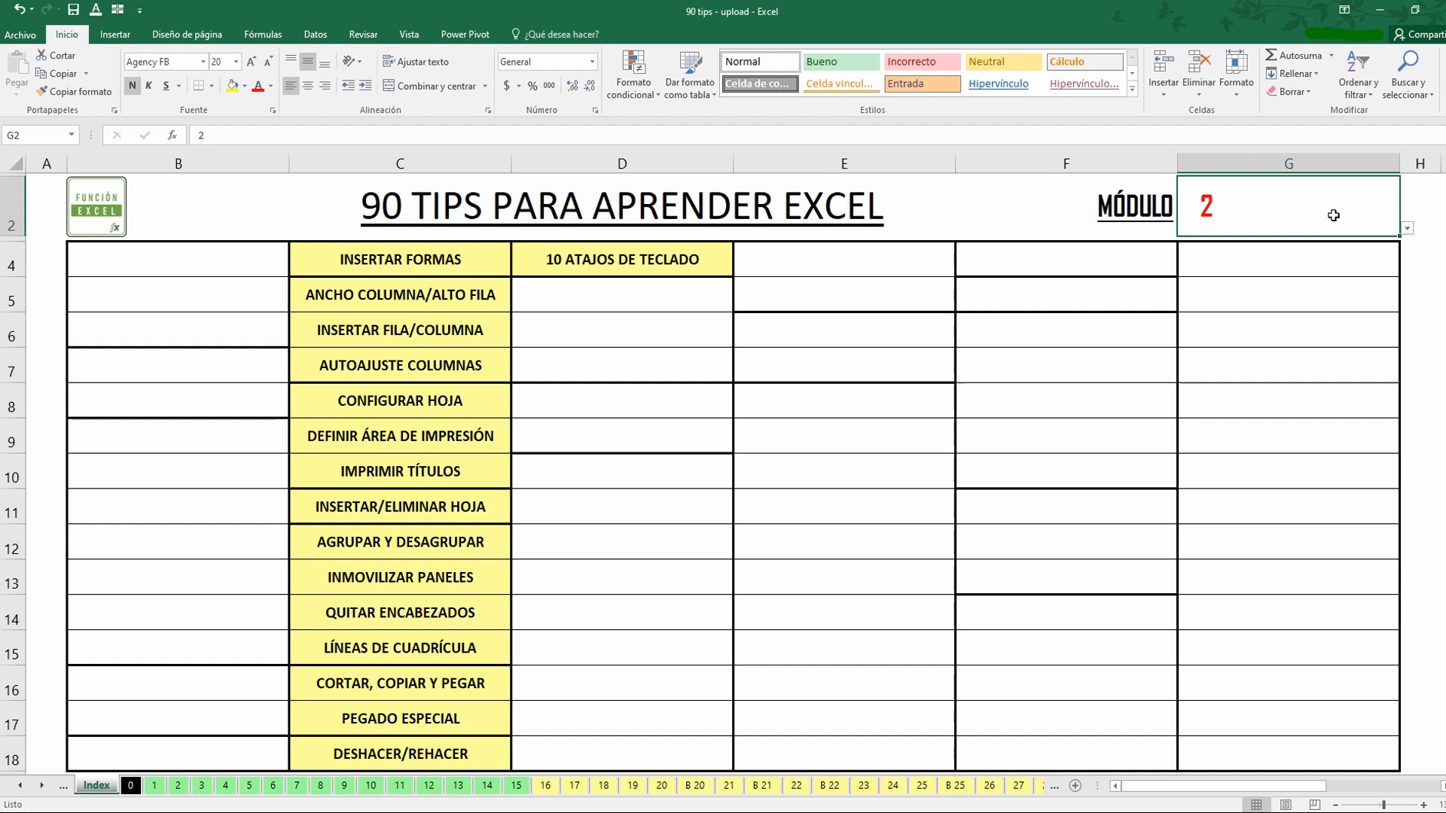
type("3")
key("ctrl+Return")
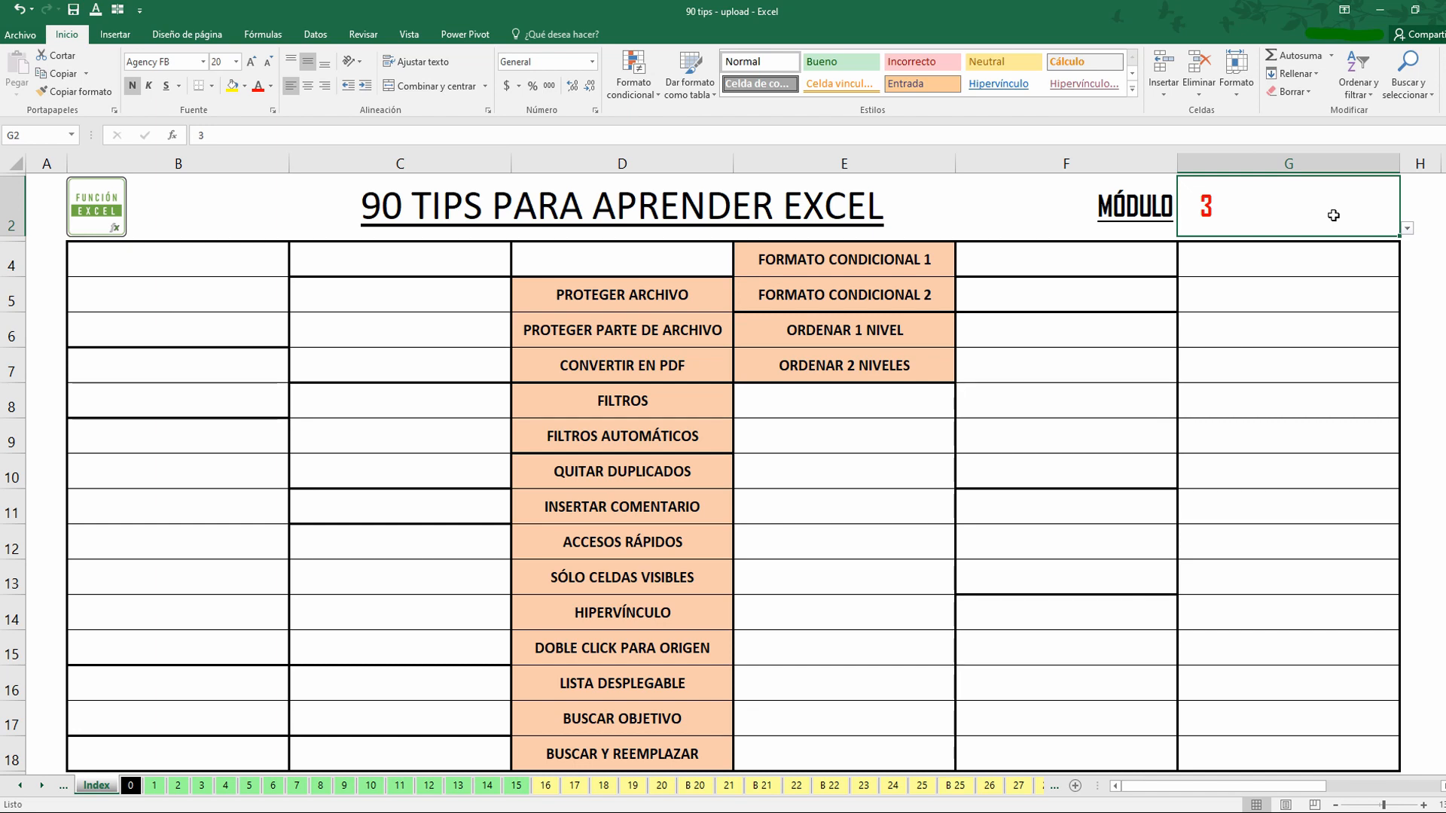
type("4")
key("ctrl+Return")
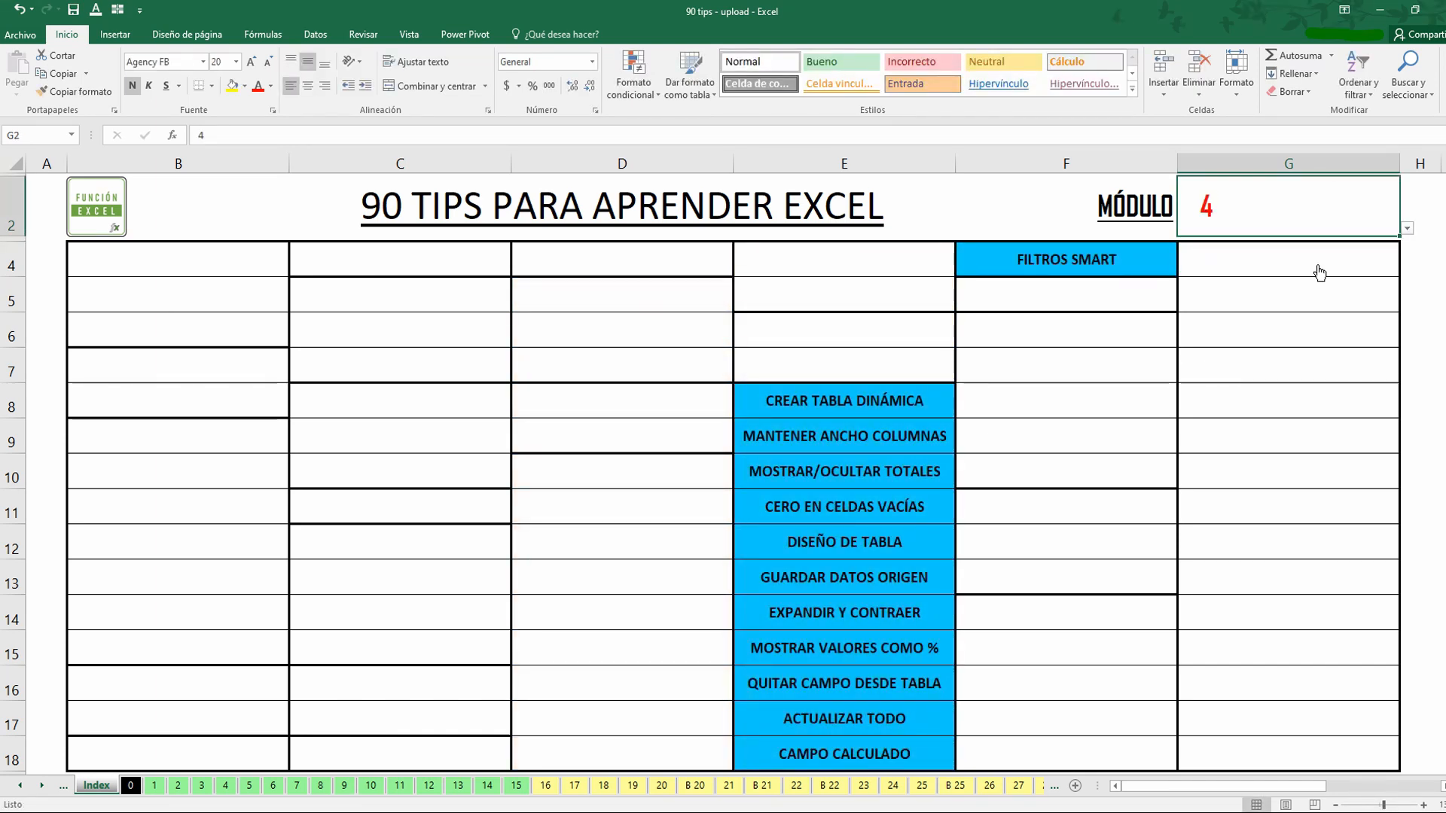
left_click(941, 405)
left_click(1165, 257)
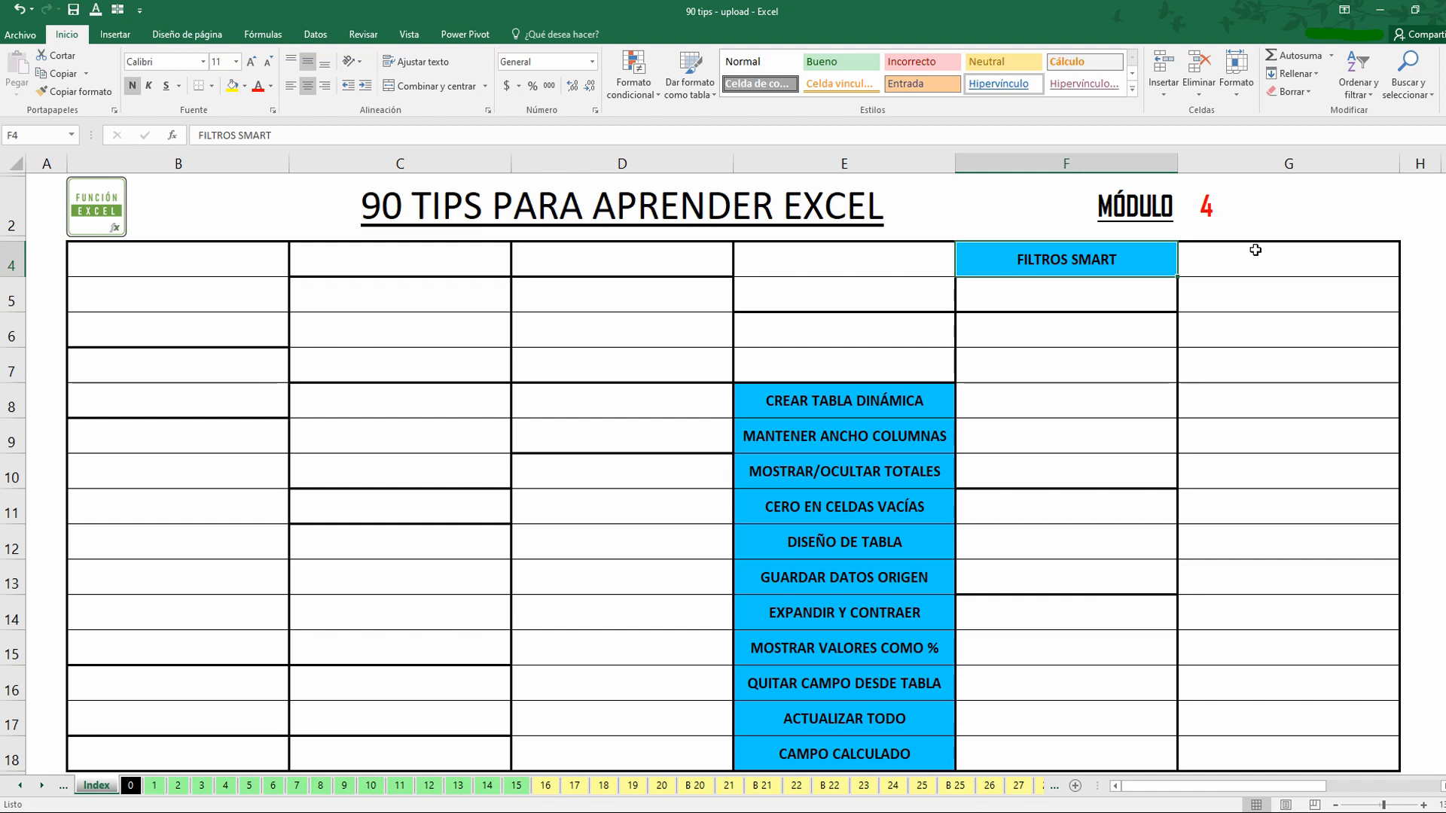
left_click(1257, 204)
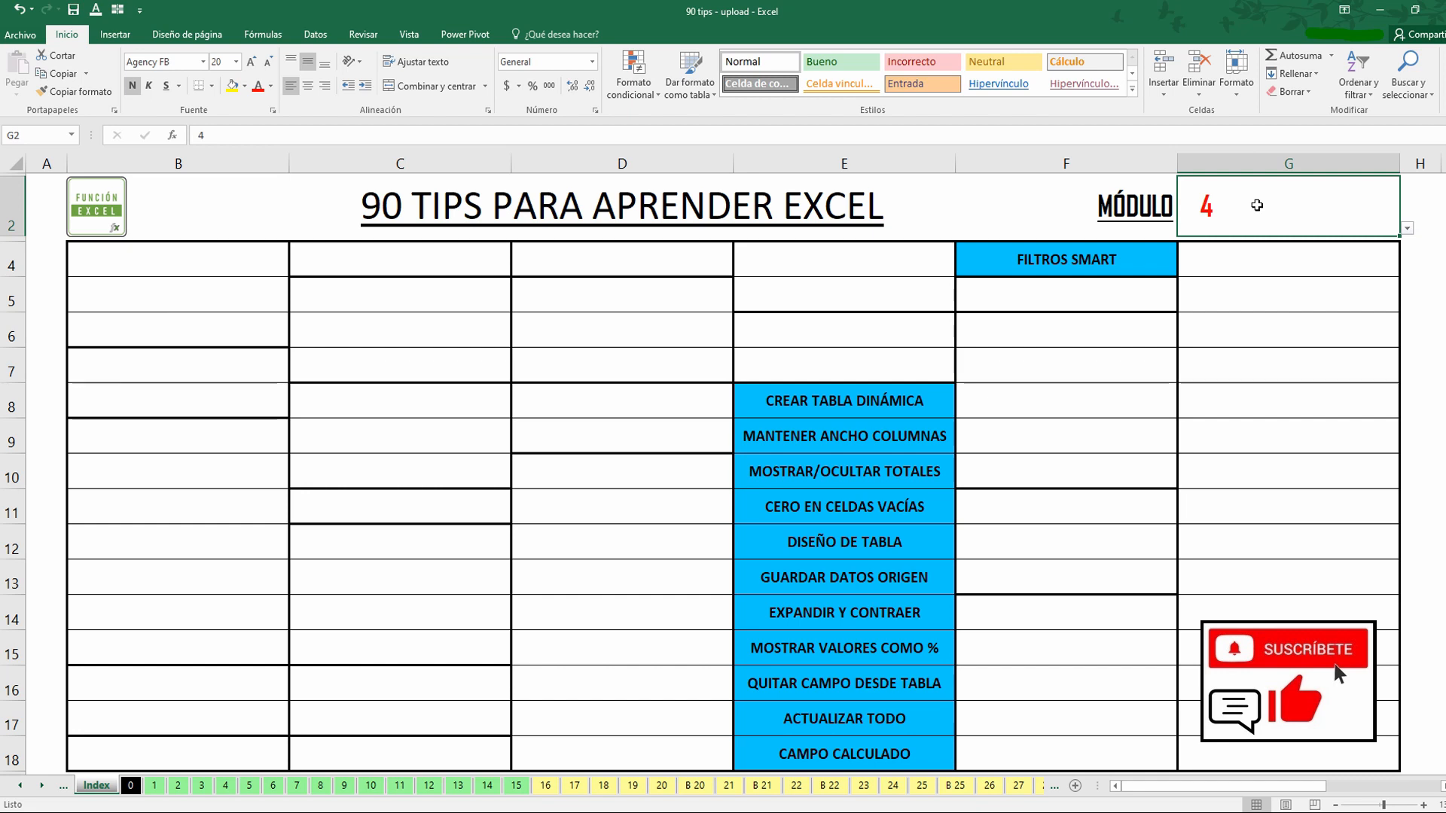
Step: Open the CREAR TABLA DINÁMICA topic from the index and select its definition line in C2
left_click(902, 404)
left_click(902, 405)
left_click(1067, 251)
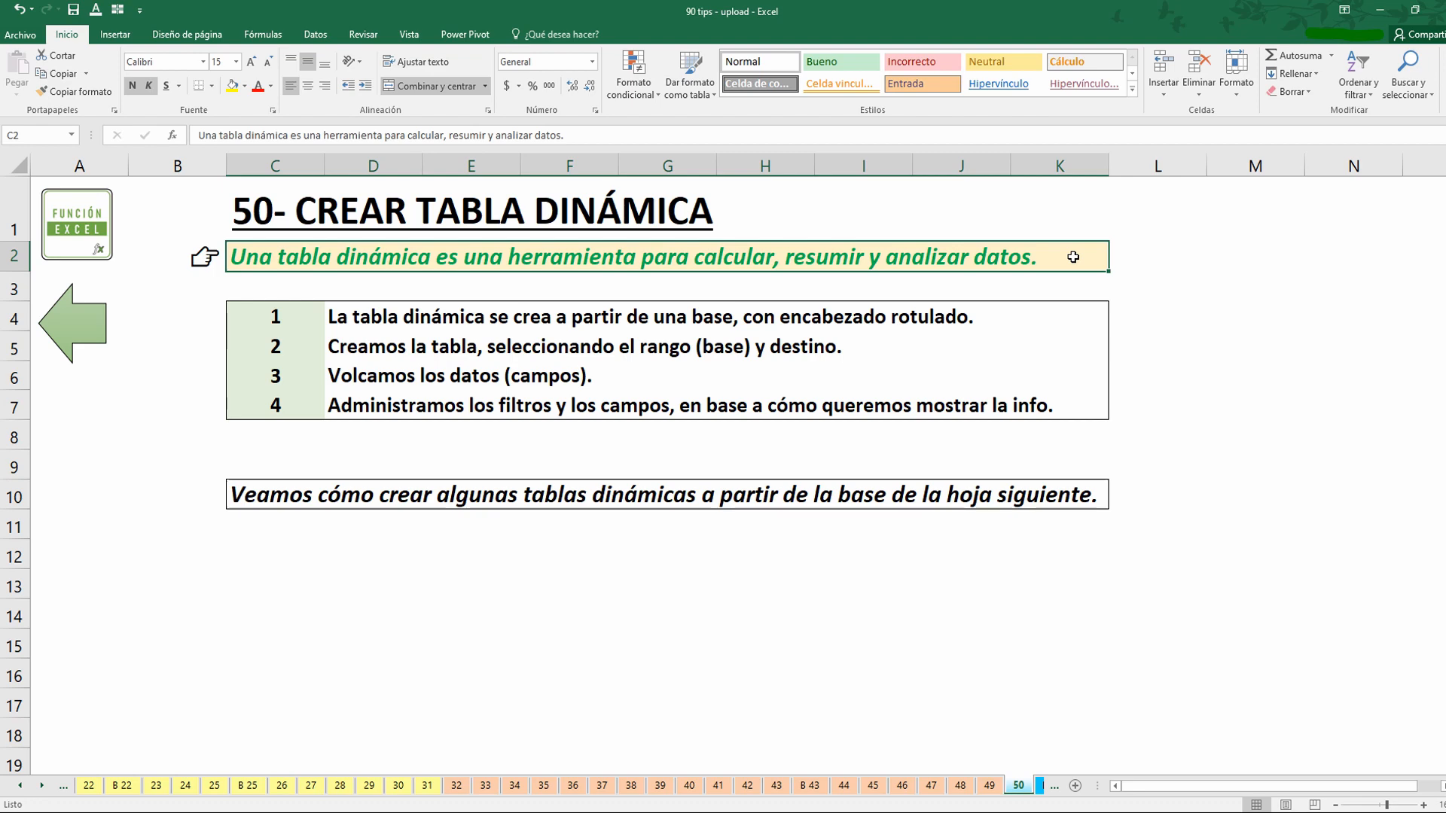
Step: Read through the four pivot table creation steps and the closing note in row 10 of sheet 50
key("Down")
key("Down")
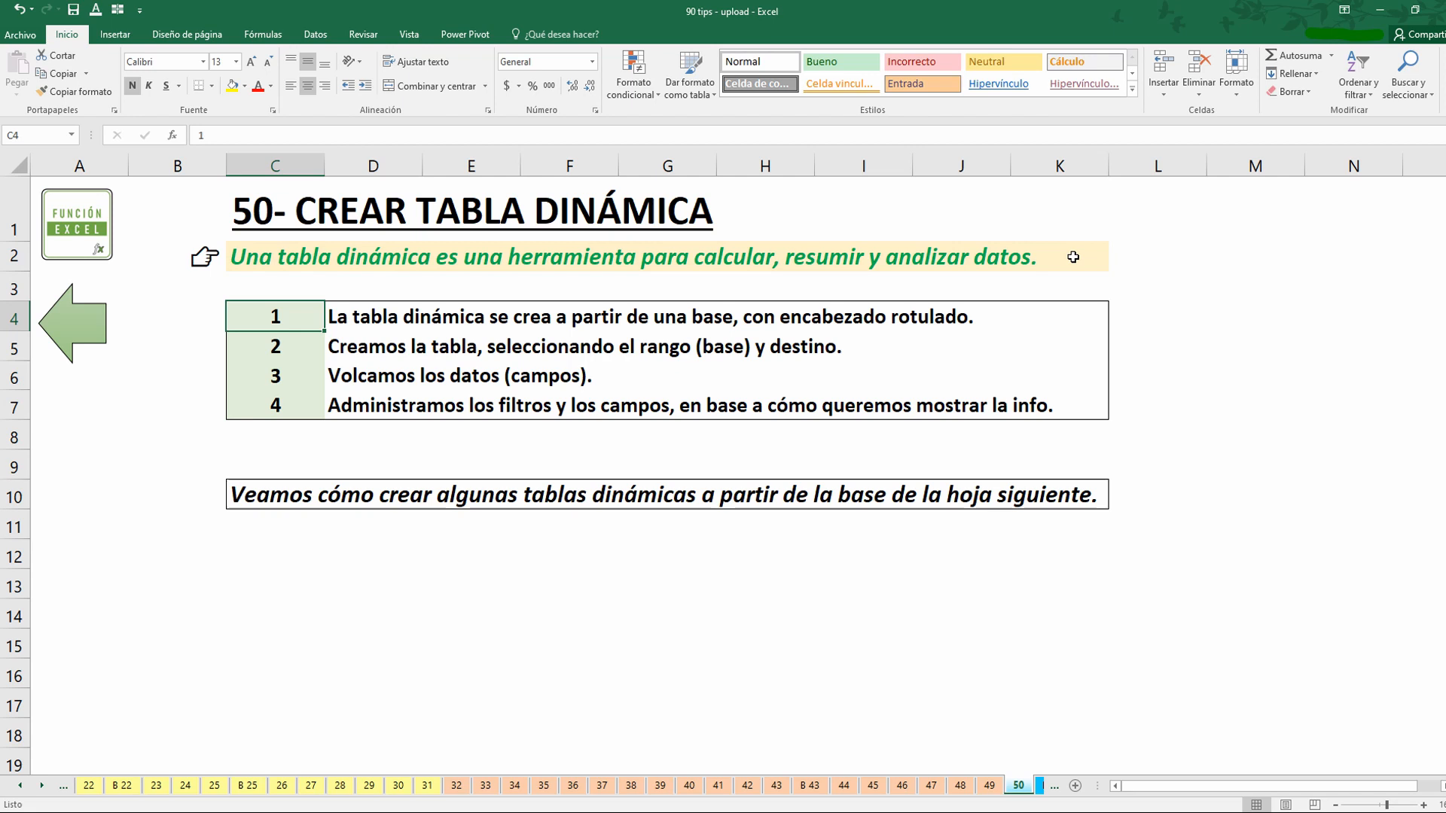
key("ctrl+shift+Down")
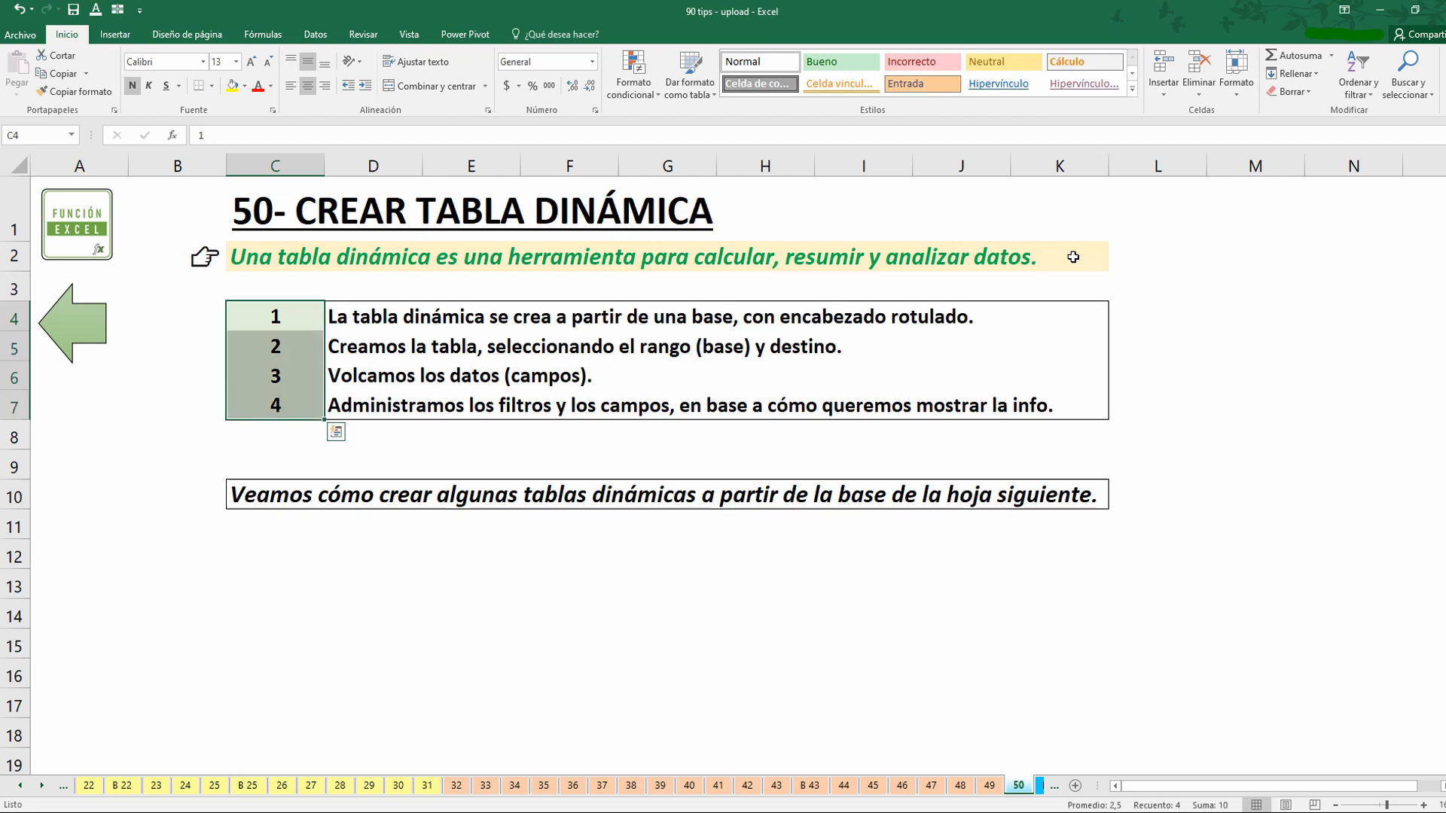
key("Right")
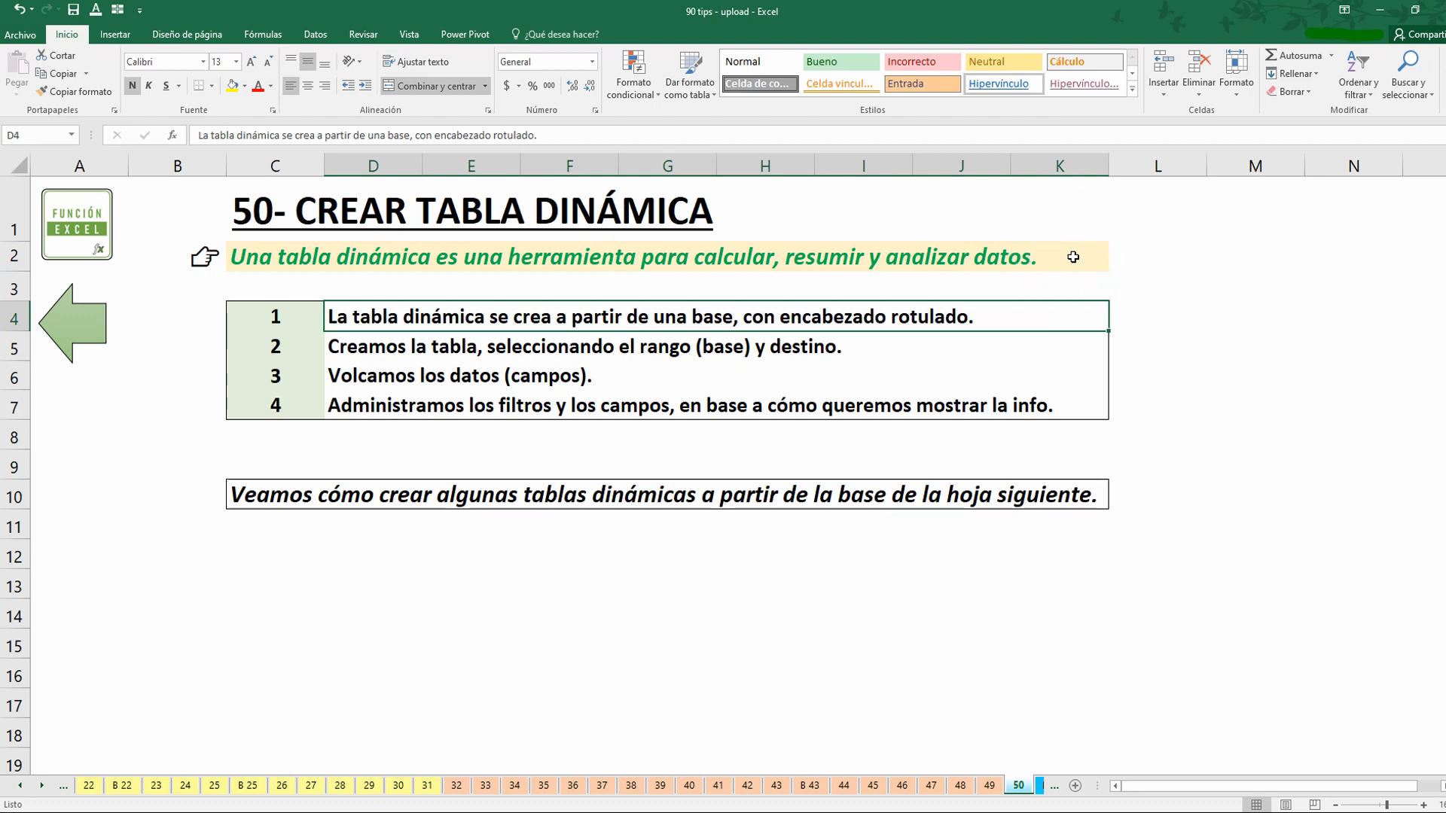
key("Down")
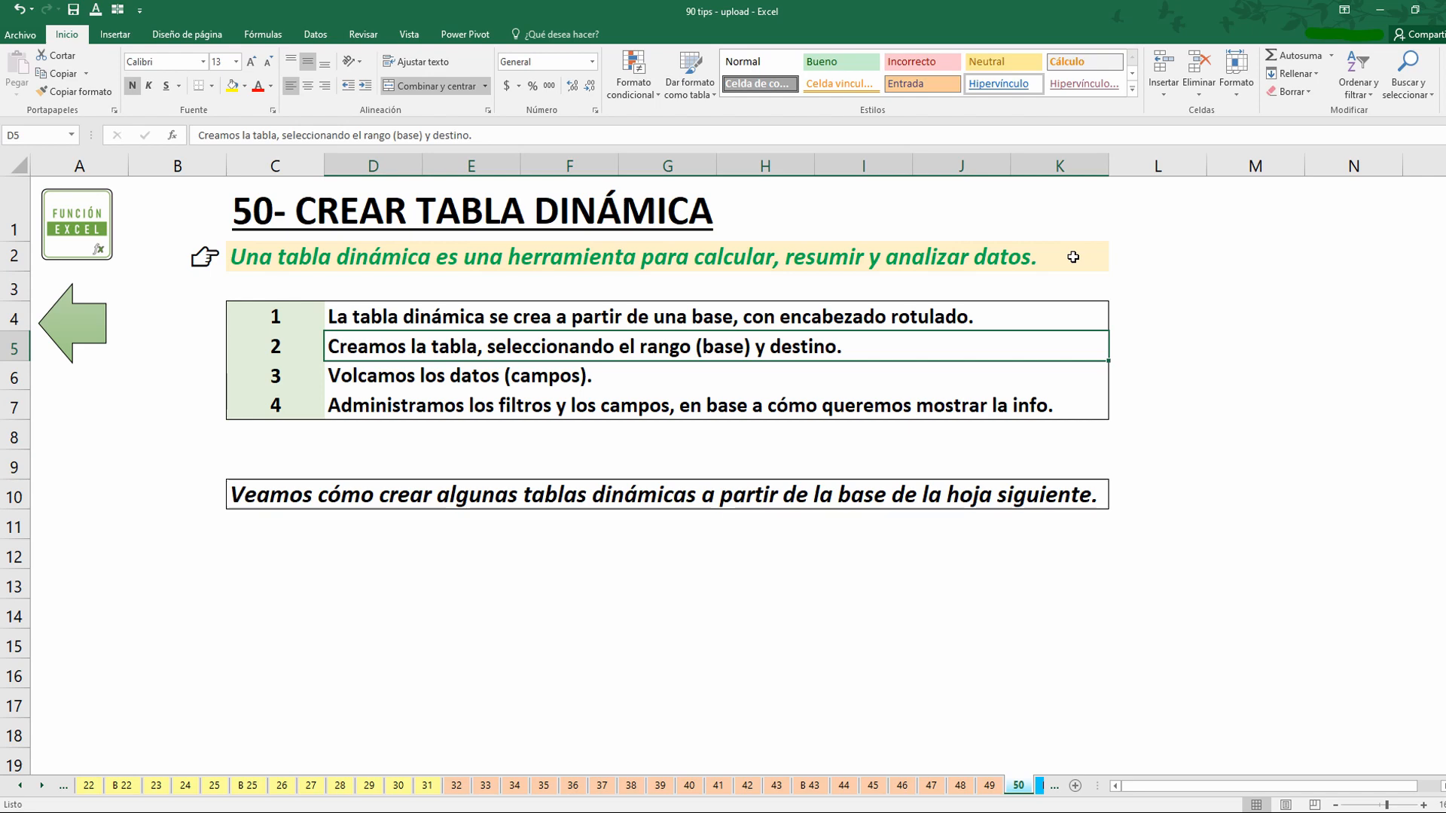
key("Down")
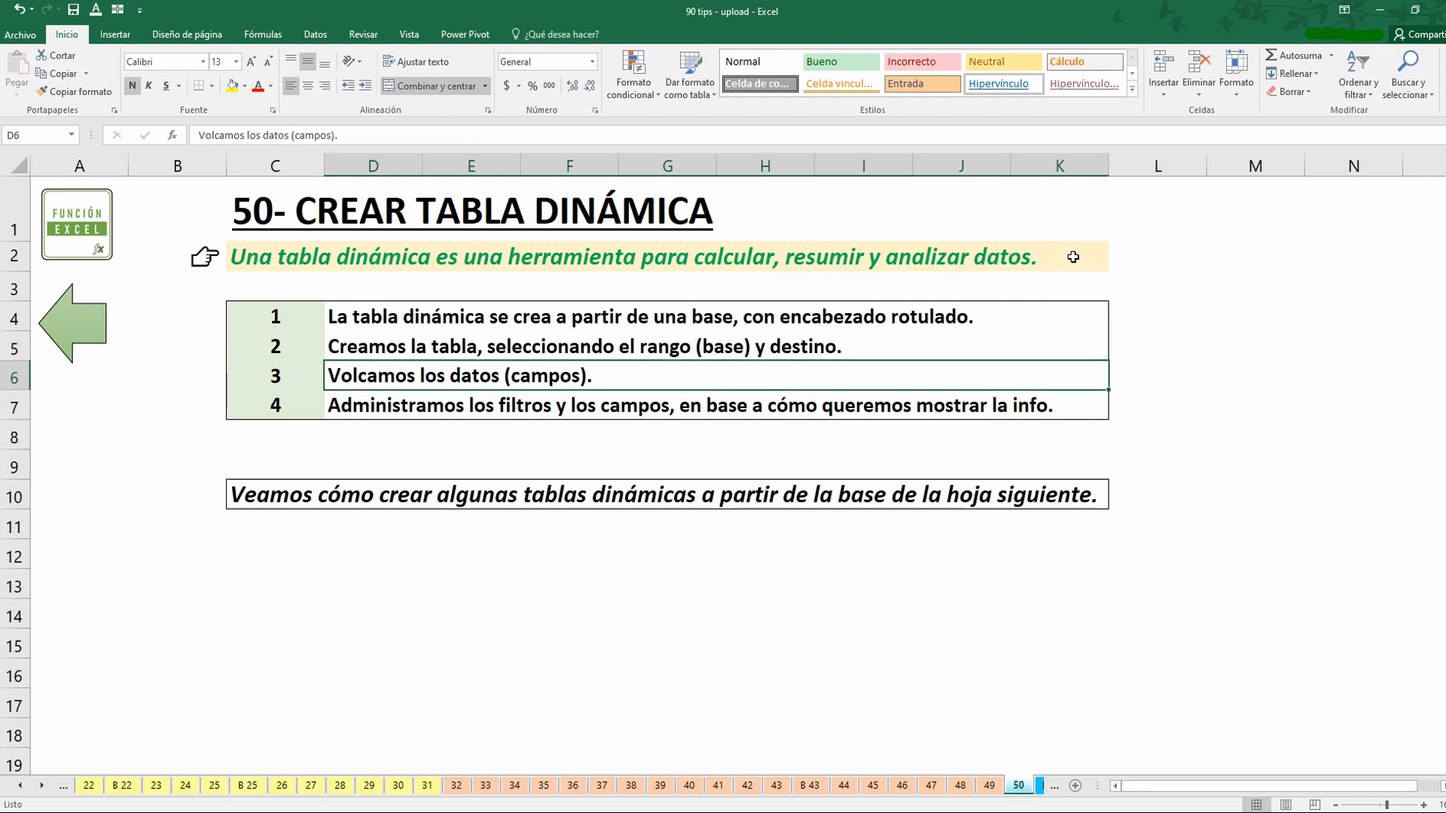
key("Down")
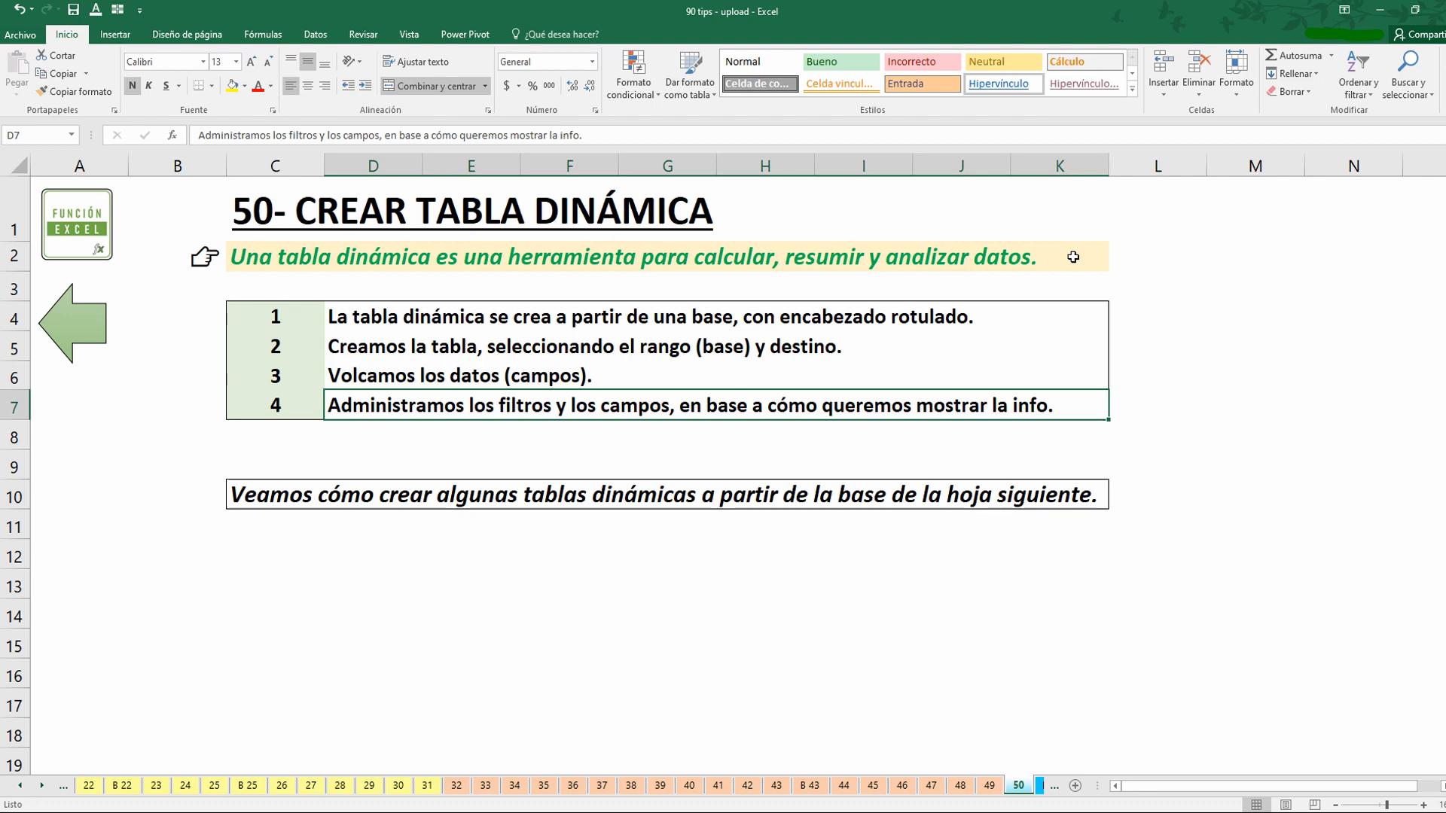
key("Down")
key("Down")
key("Down")
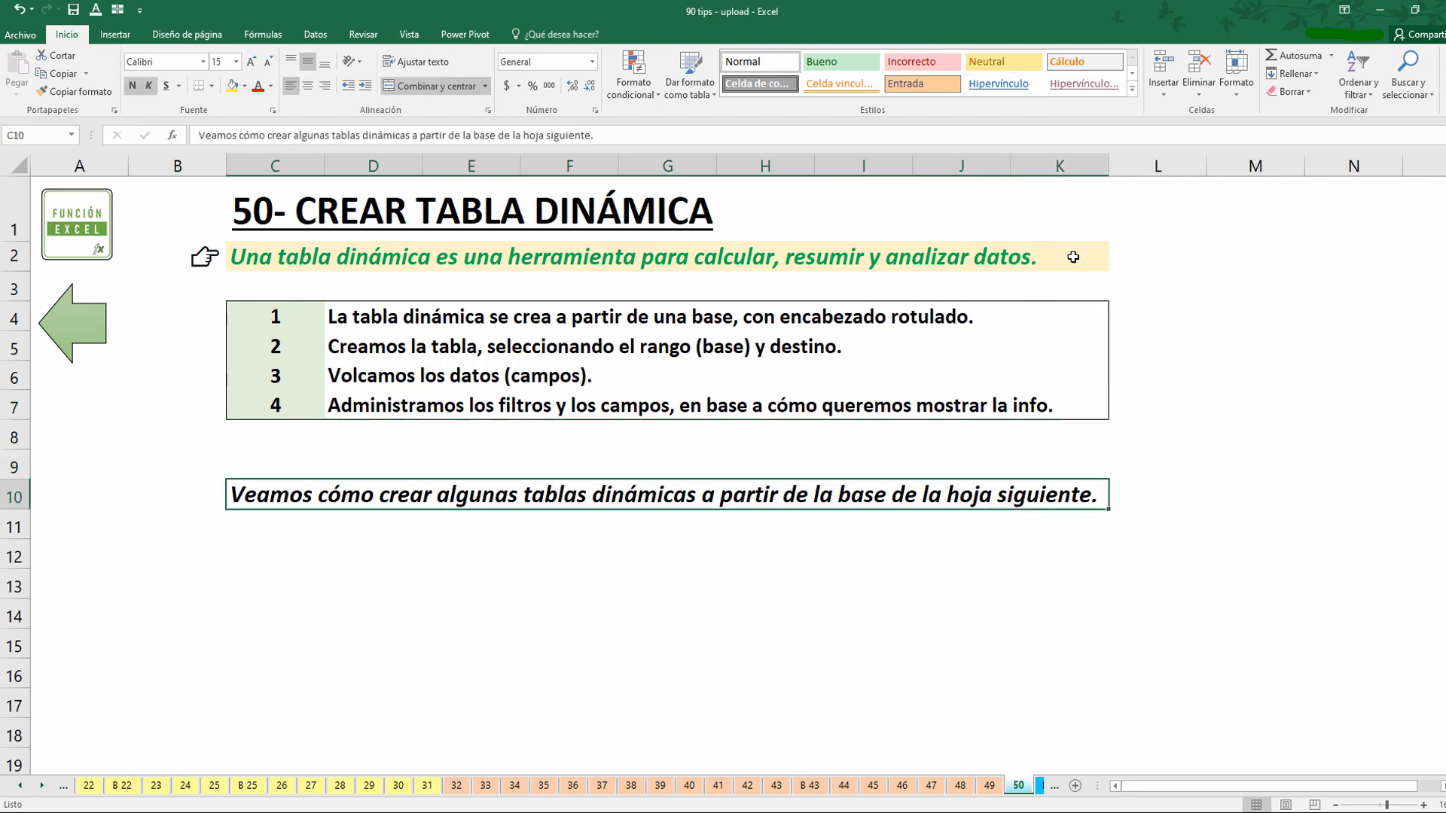
Step: View the sales base on sheet B 50 and return to the first instruction in D4 of sheet 50
key("ctrl+Page_Down")
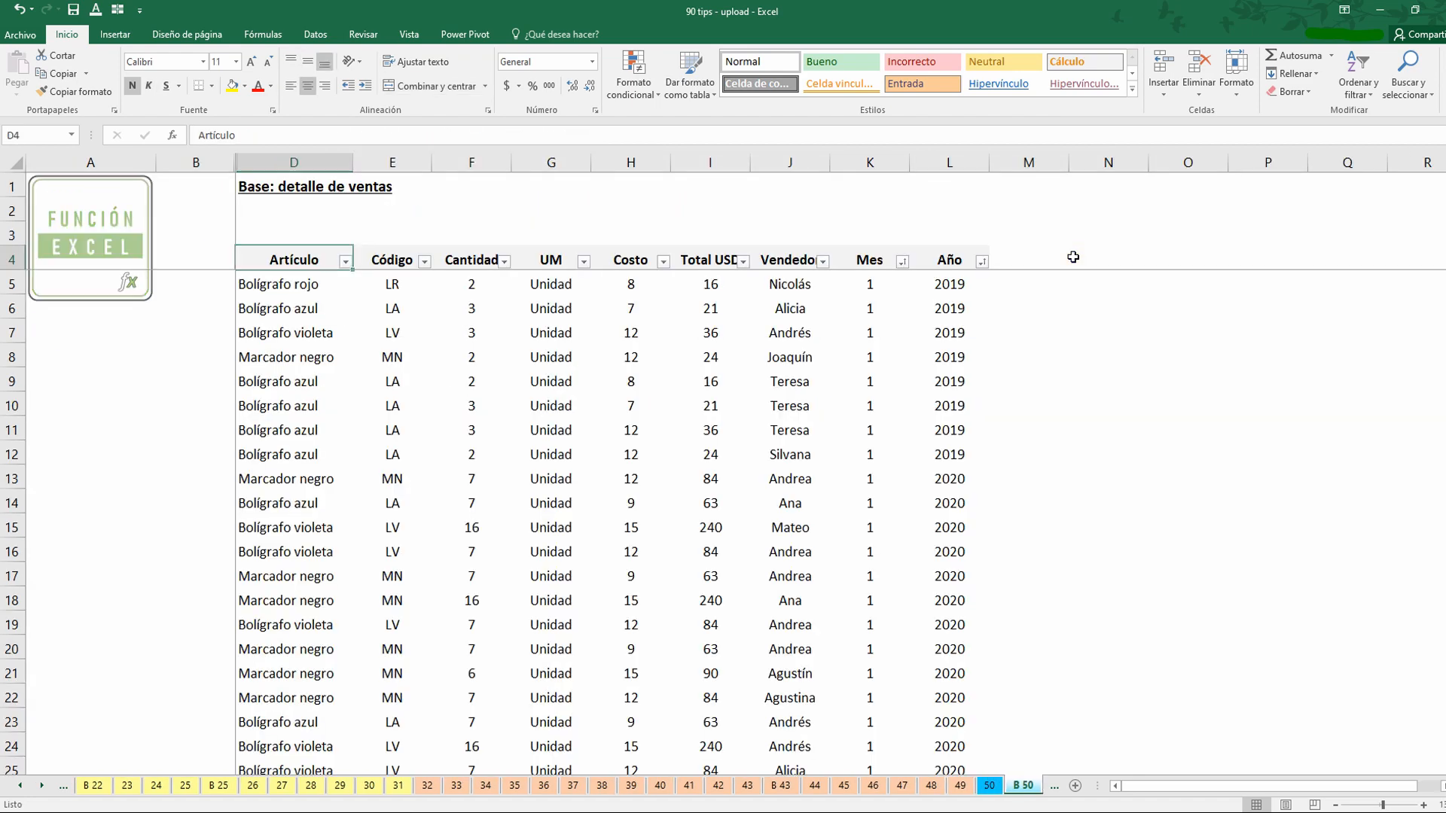
key("ctrl+Page_Up")
key("Up")
key("Up")
key("Up")
key("Up")
key("Up")
key("Up")
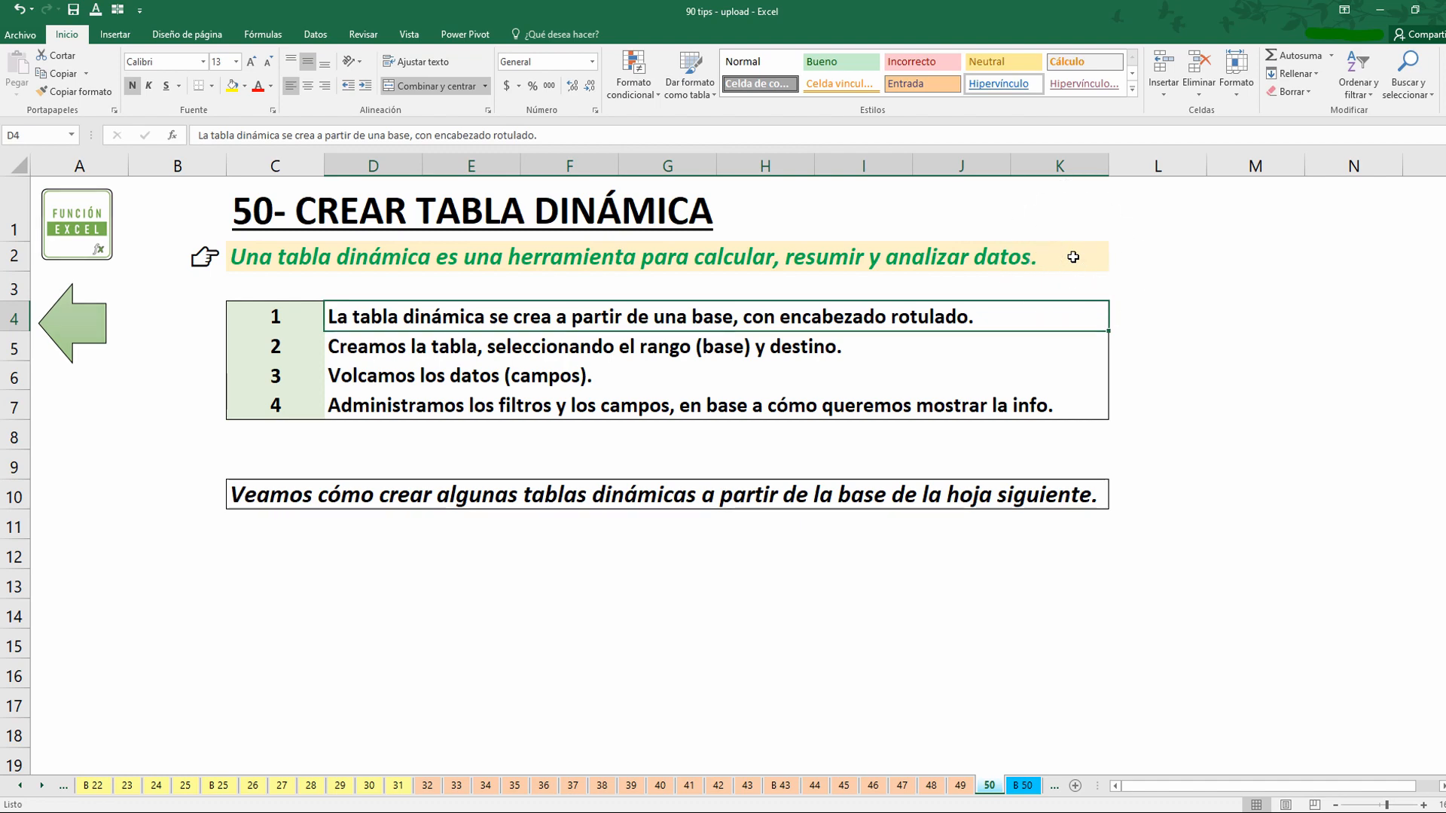
Step: Check the extent of the sales data on sheet B 50 and its header row from Artículo to Año
key("ctrl+Page_Down")
key("ctrl+shift+Down")
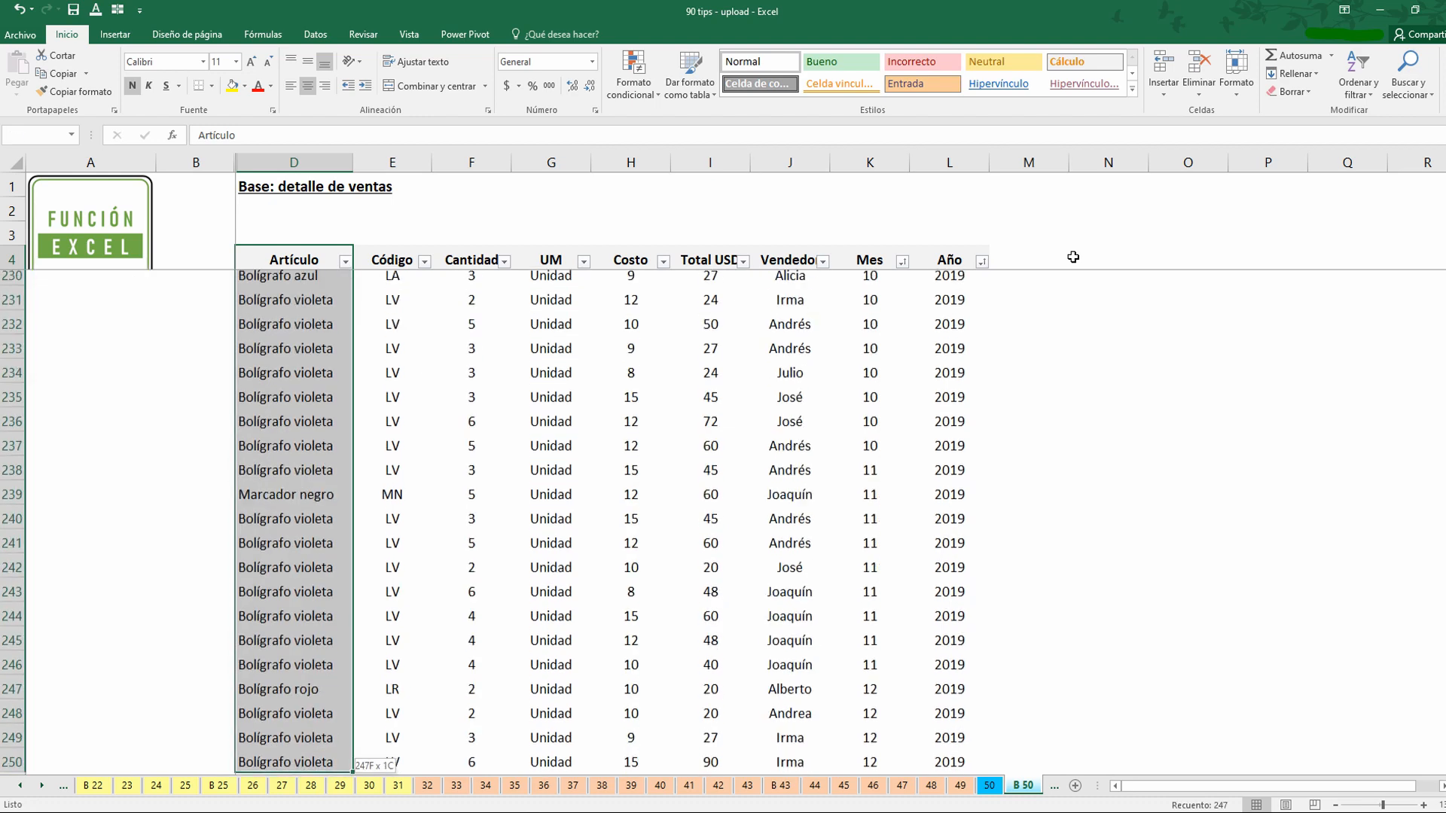
key("ctrl+shift+Right")
key("Up")
key("Down")
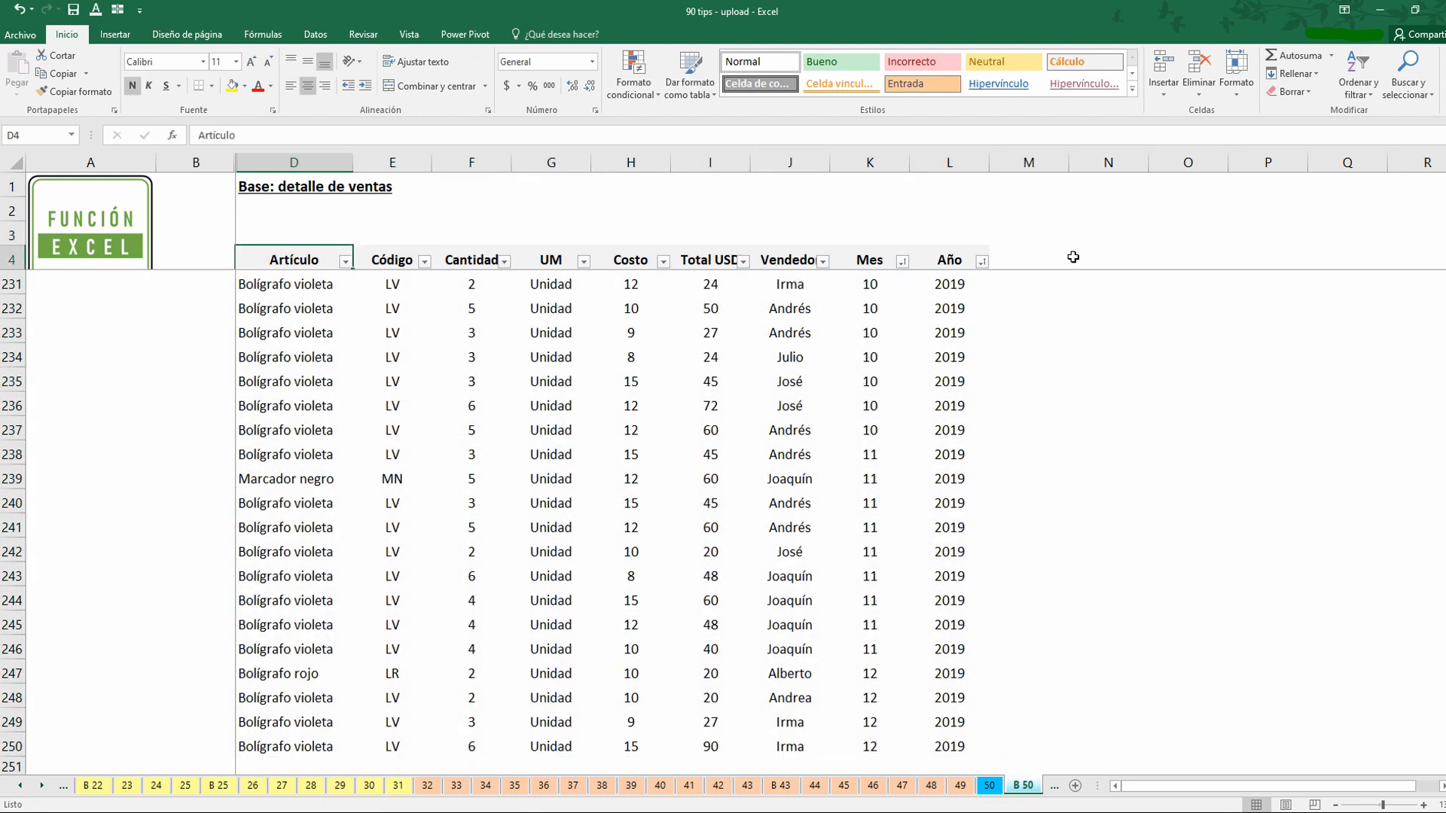
key("ctrl+shift+Right")
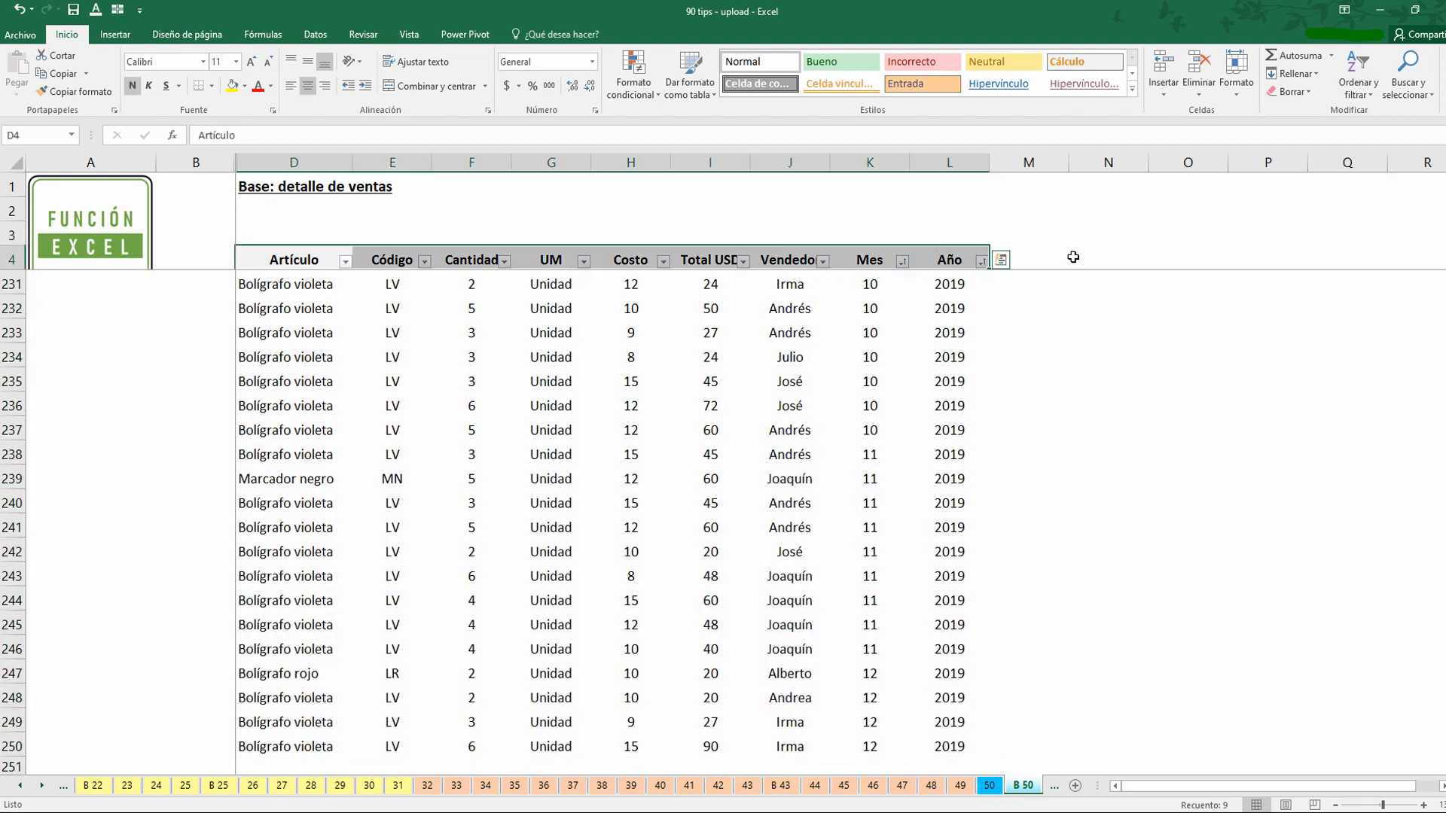
key("Down")
key("Up")
Step: Examine the sales table's labelled column headers one by one between Artículo and Costo
key("Right")
key("Right")
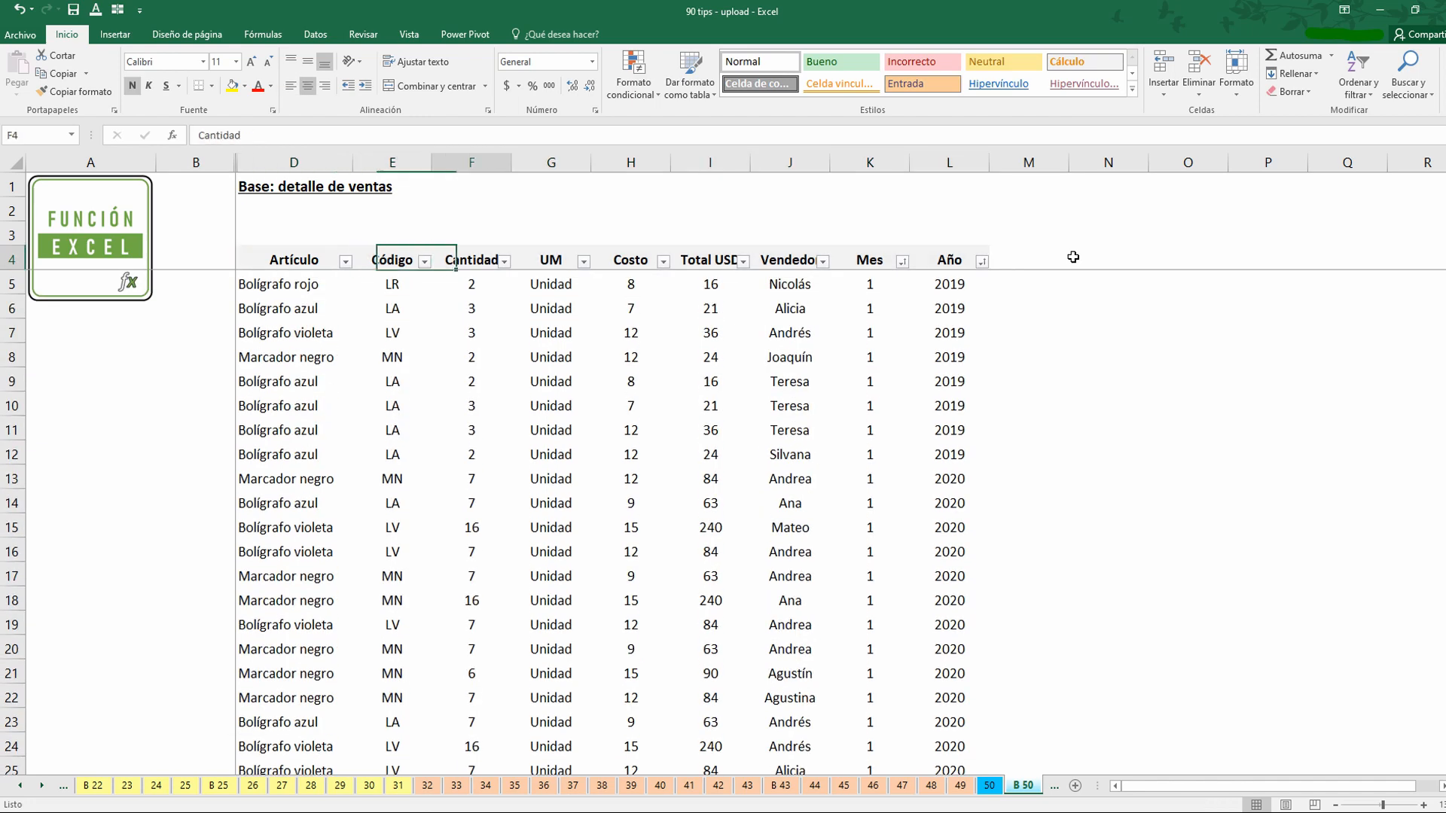
key("Left")
key("Left")
key("Right")
key("Right")
key("Left")
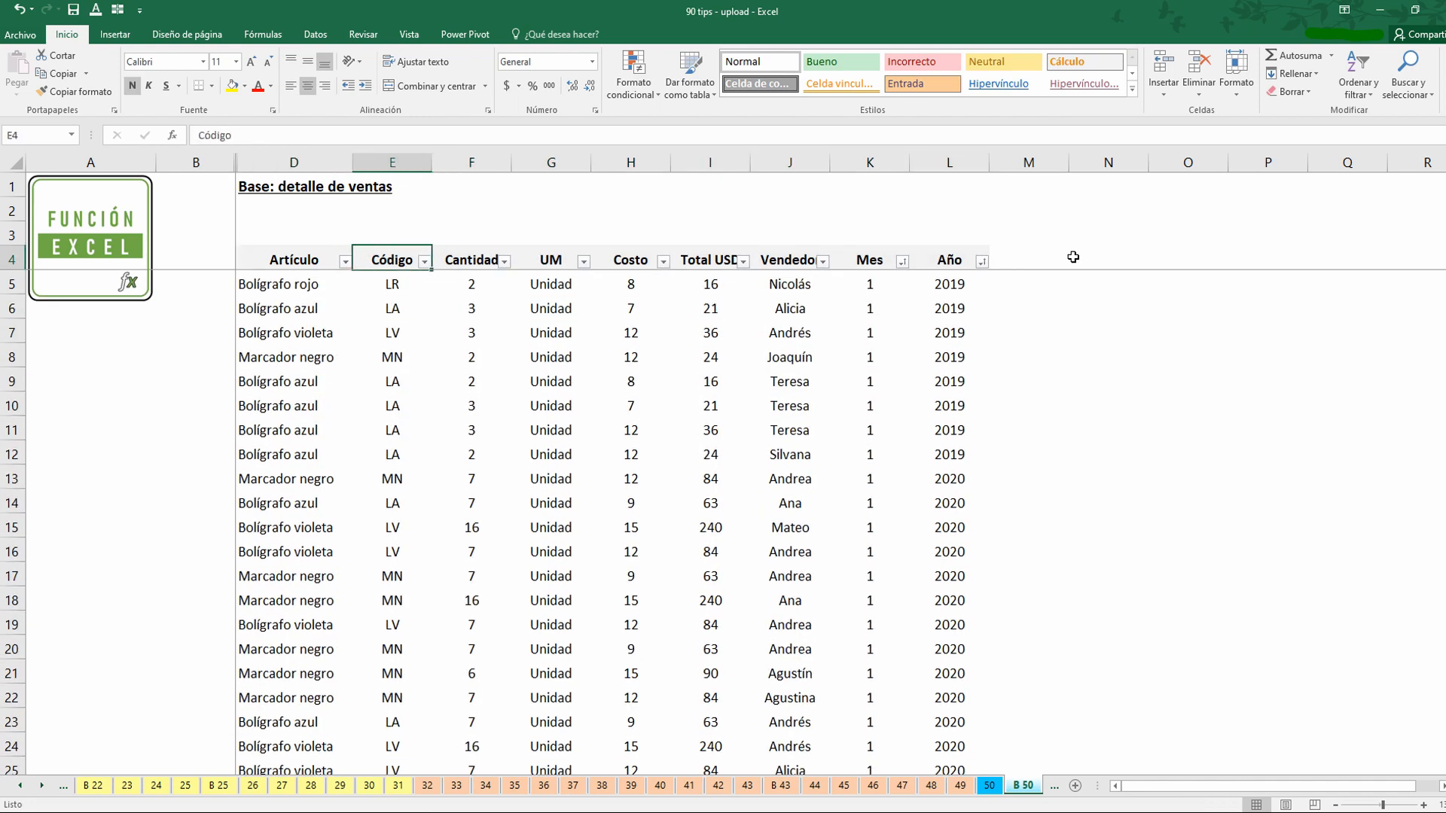
key("Right")
key("Right")
key("Right")
key("Left")
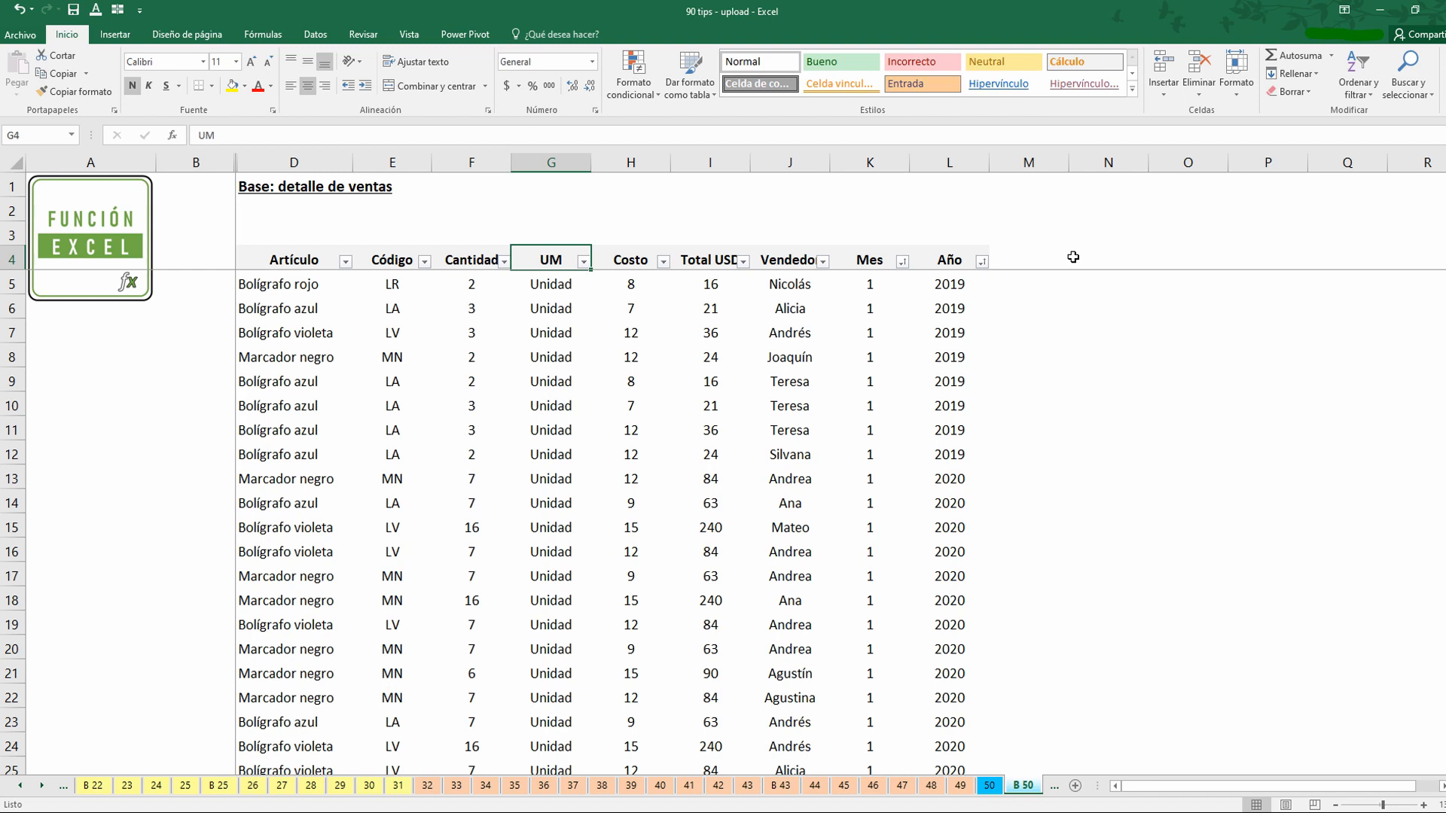
key("Down")
key("Up")
key("Left")
key("Left")
key("Left")
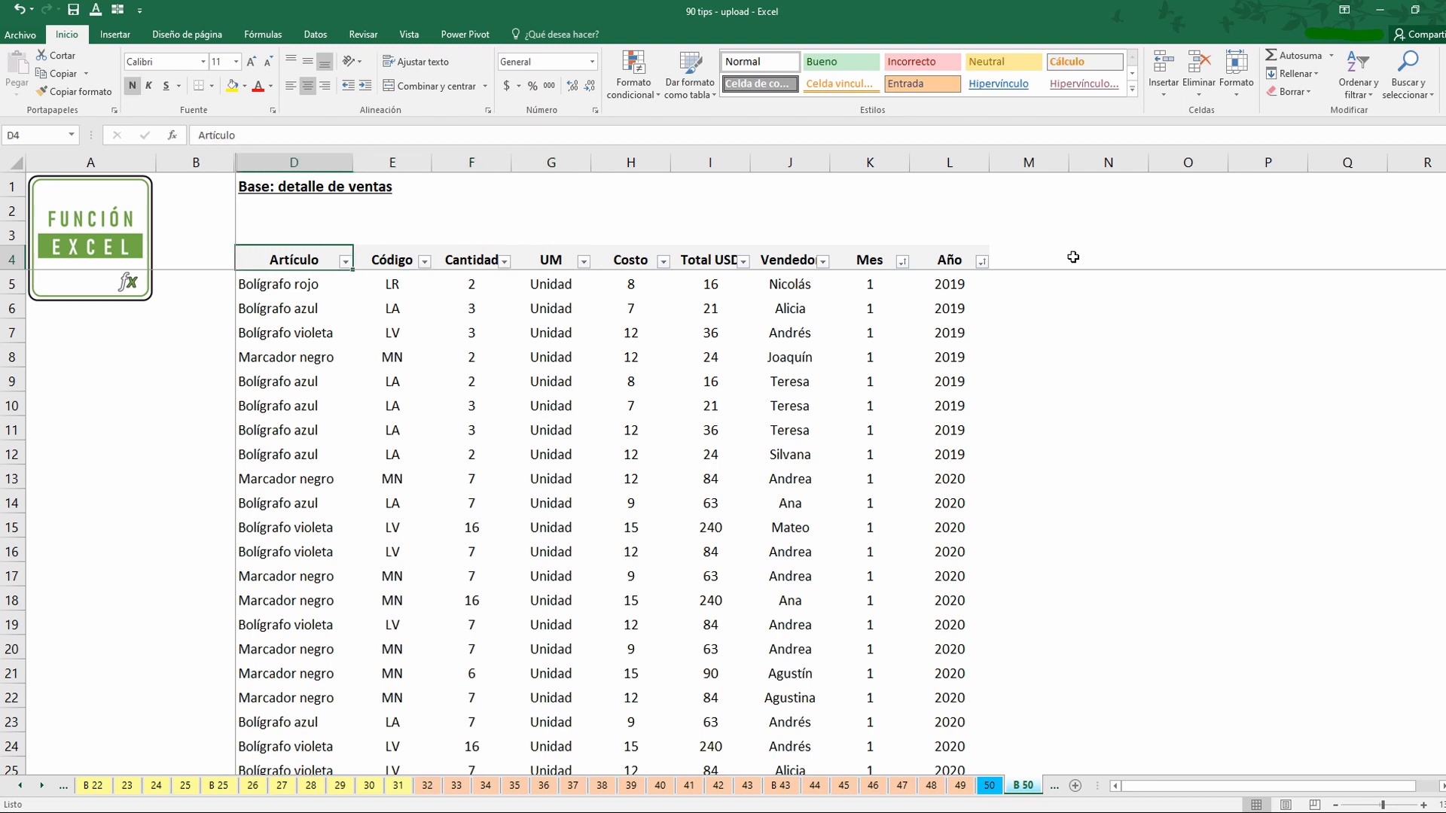
Step: Select the entire sales table including its headers, D4:L250
key("ctrl+shift+Right")
key("ctrl+shift+Down")
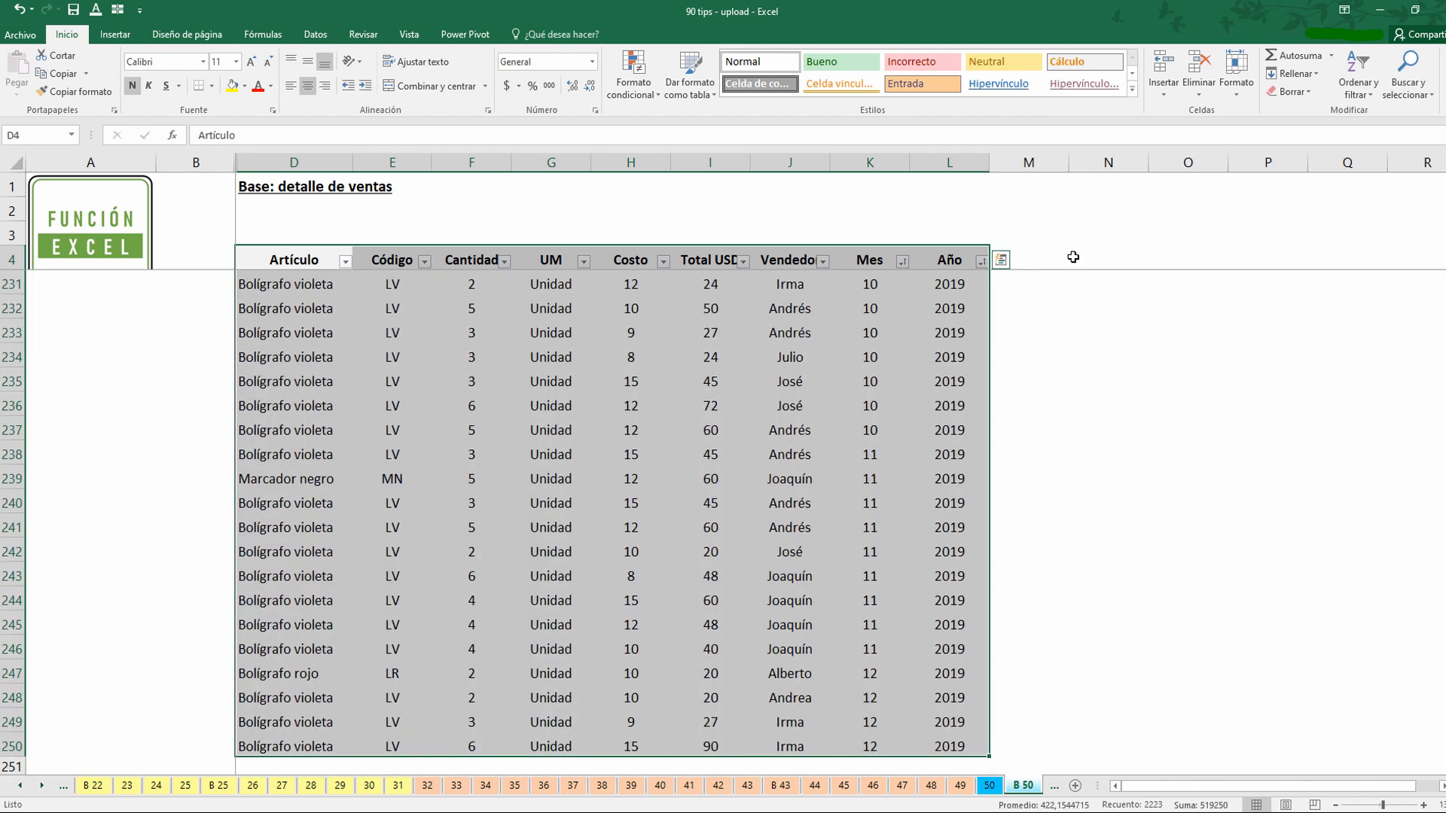
Step: Preview the recommended pivot tables for the selected sales data without inserting one
left_click(117, 35)
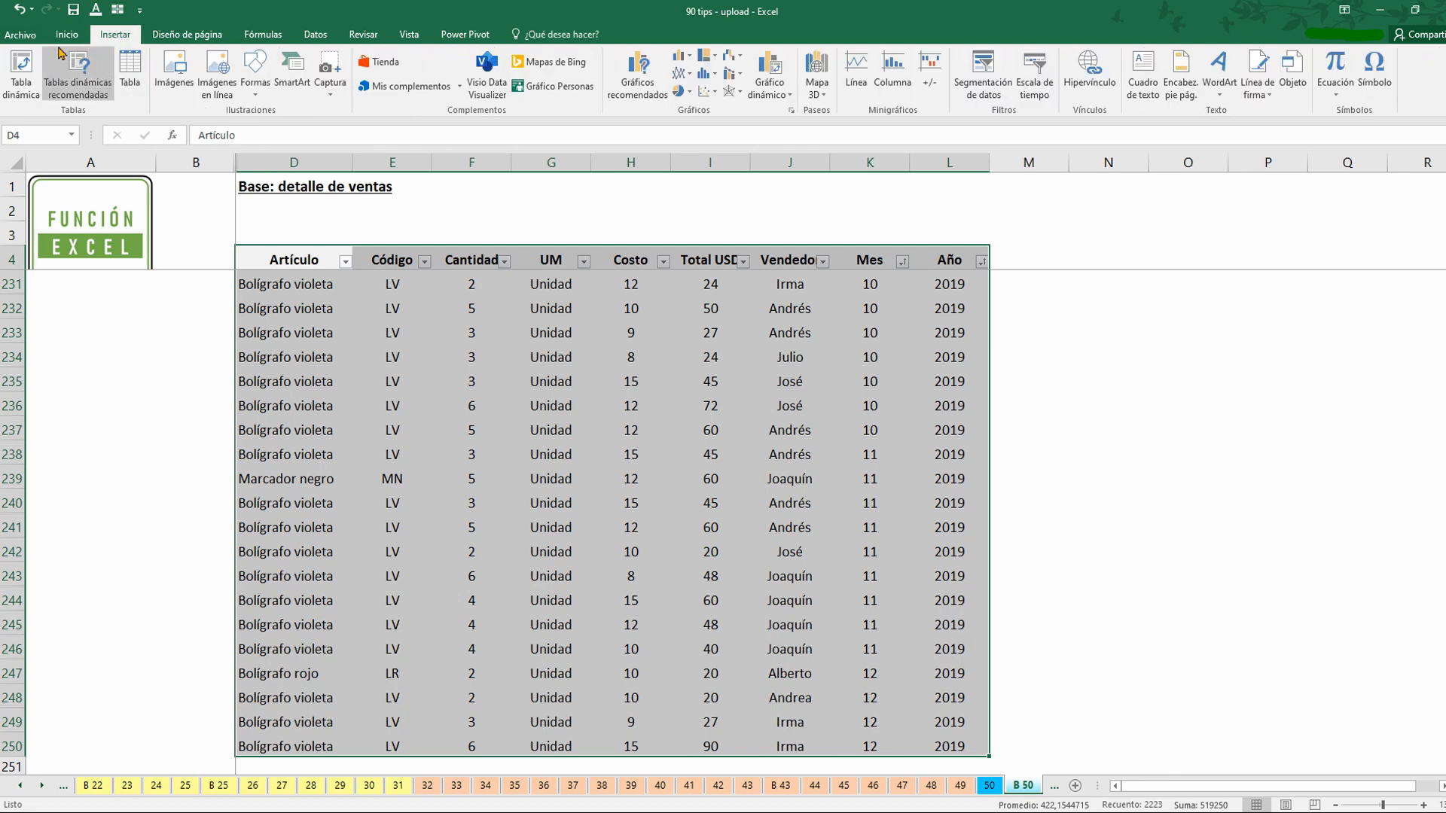
left_click(91, 87)
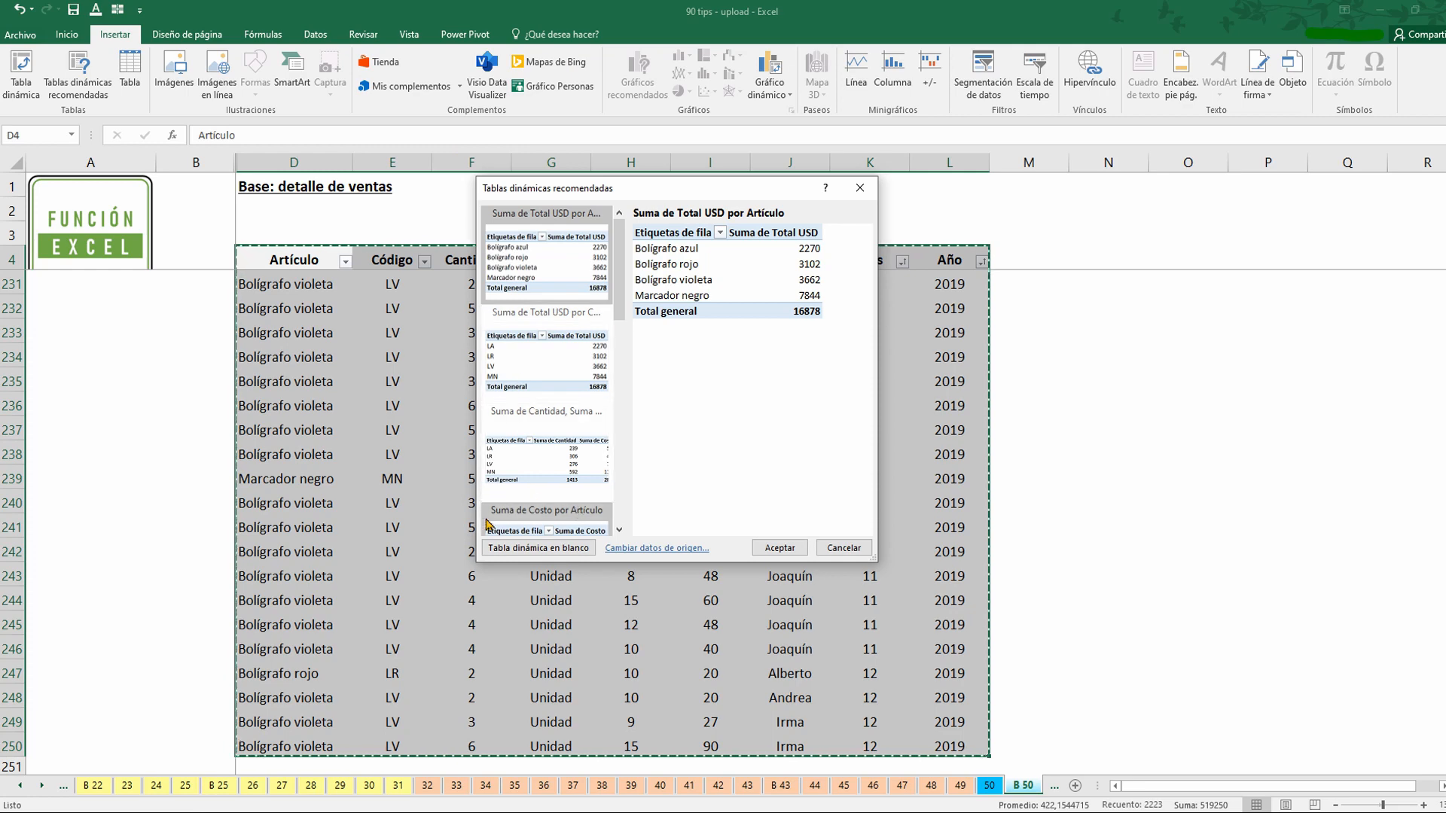
left_click(860, 188)
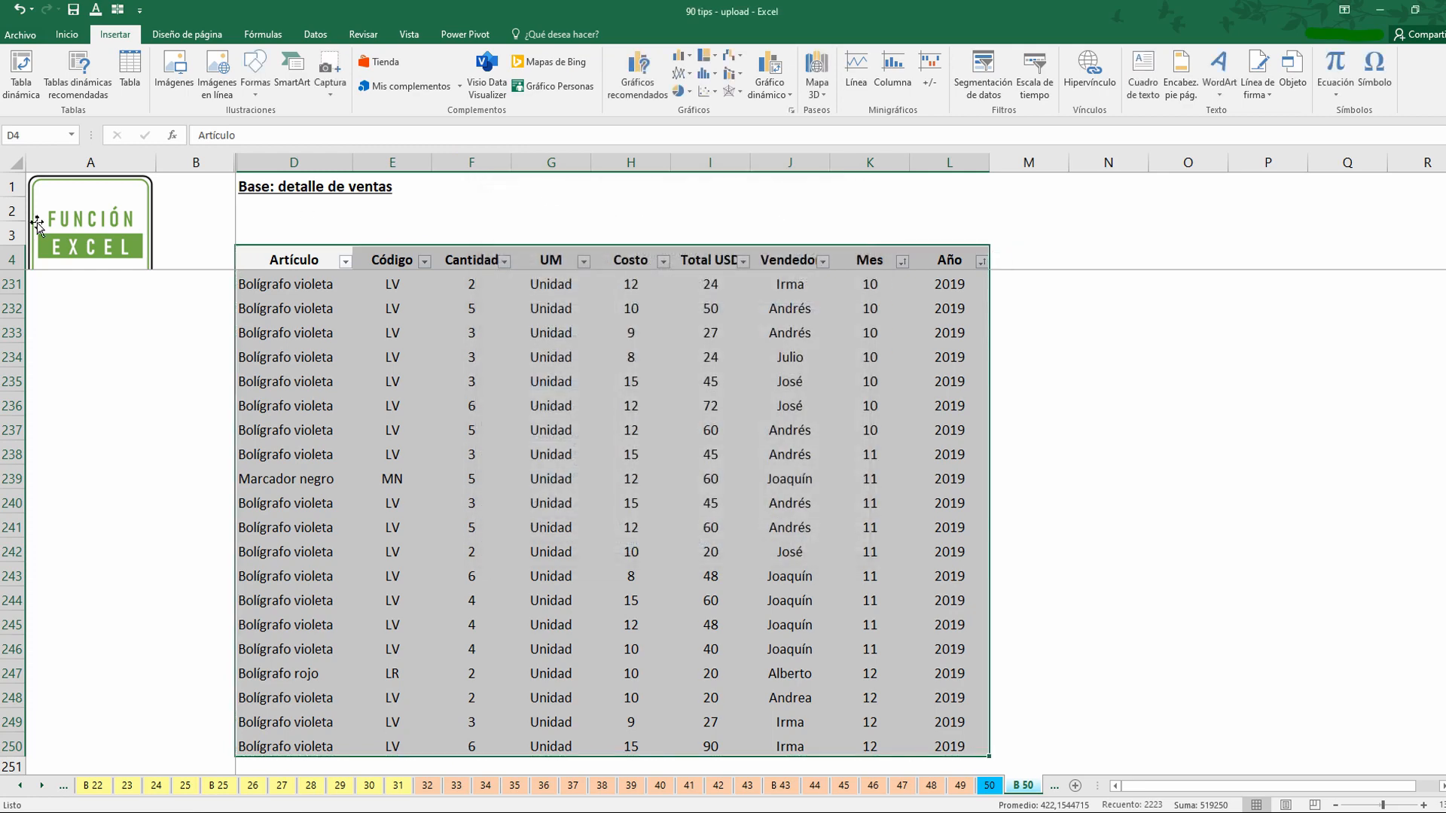
Step: Create a blank pivot table from 'B 50'!$D$4:$L$250 on a new worksheet
left_click(20, 86)
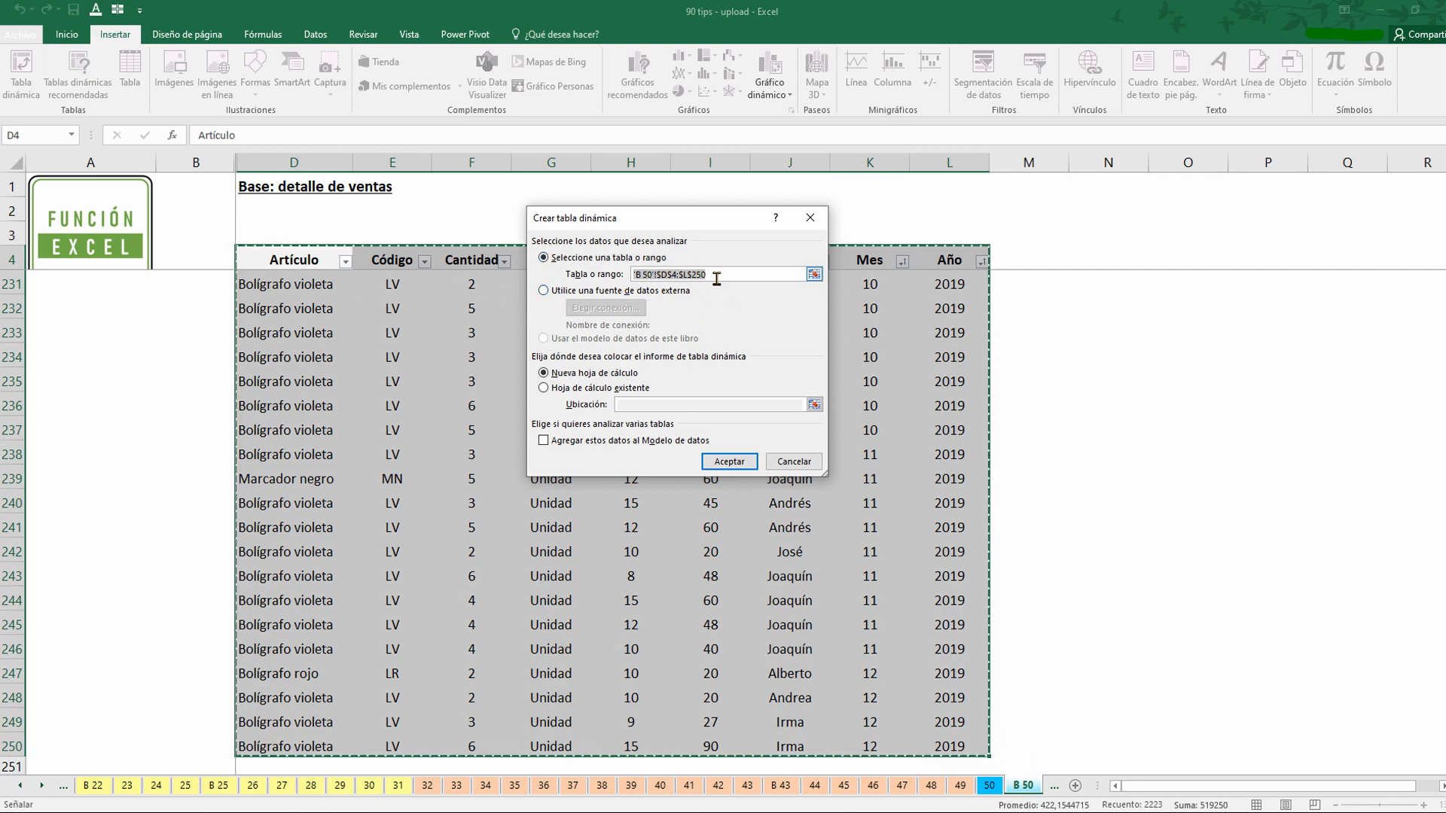
left_click_drag(715, 276, 633, 275)
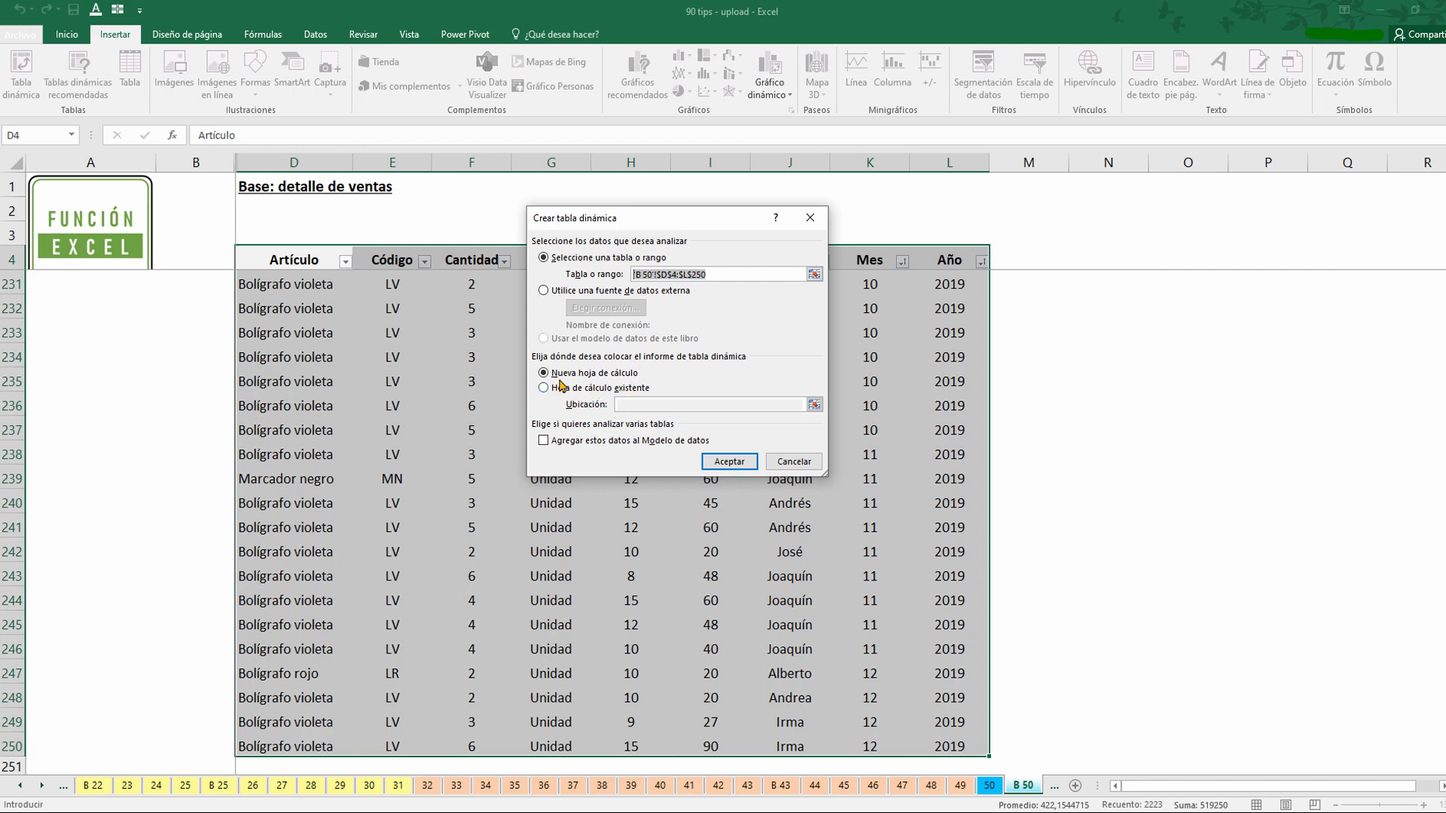
left_click(722, 464)
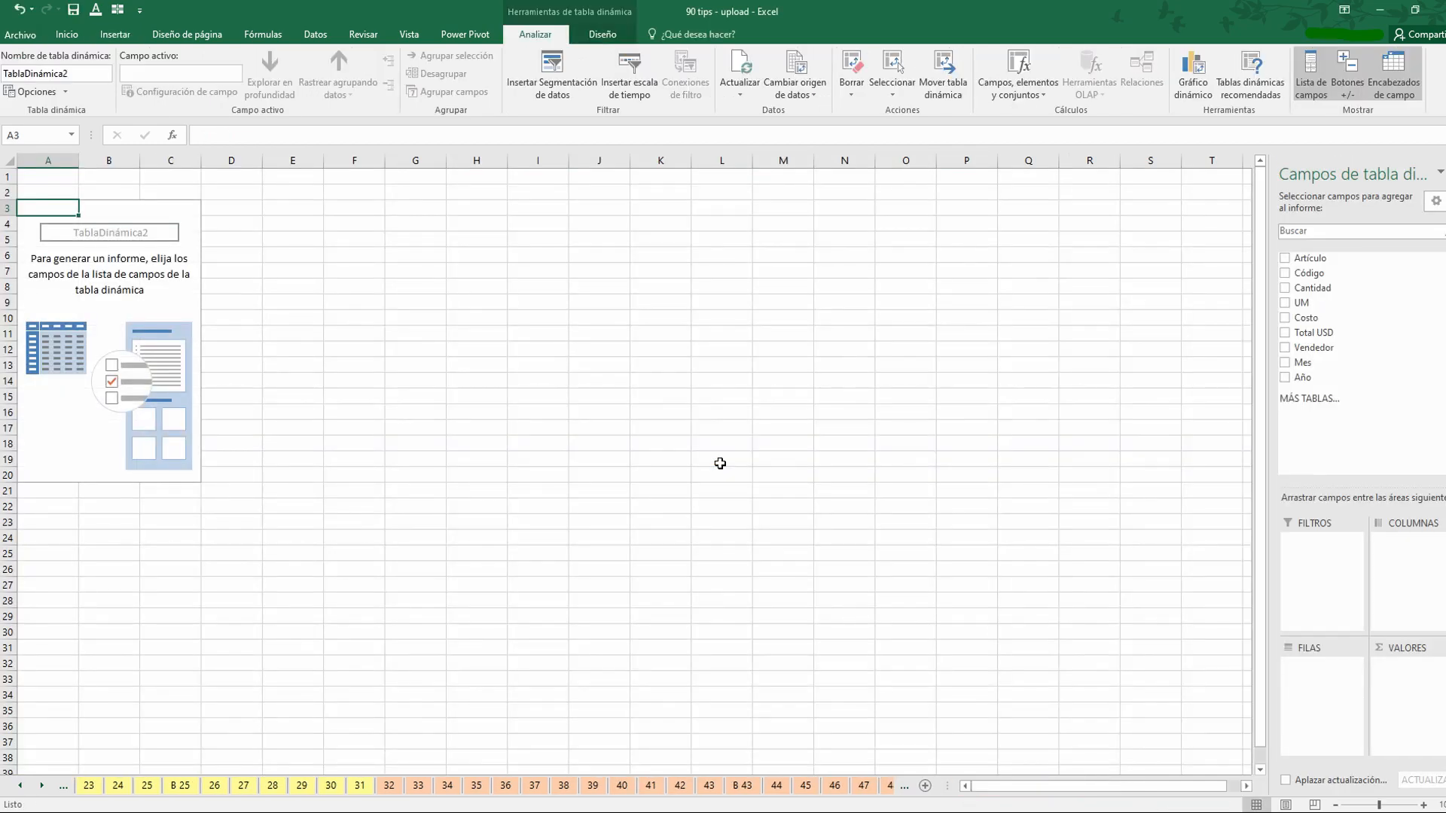
Step: Compare the pivot table's field list on Hoja1 with the header row on sheet B 50, and return to sheet 50
left_click(43, 786)
left_click(43, 785)
left_click(43, 786)
left_click(43, 785)
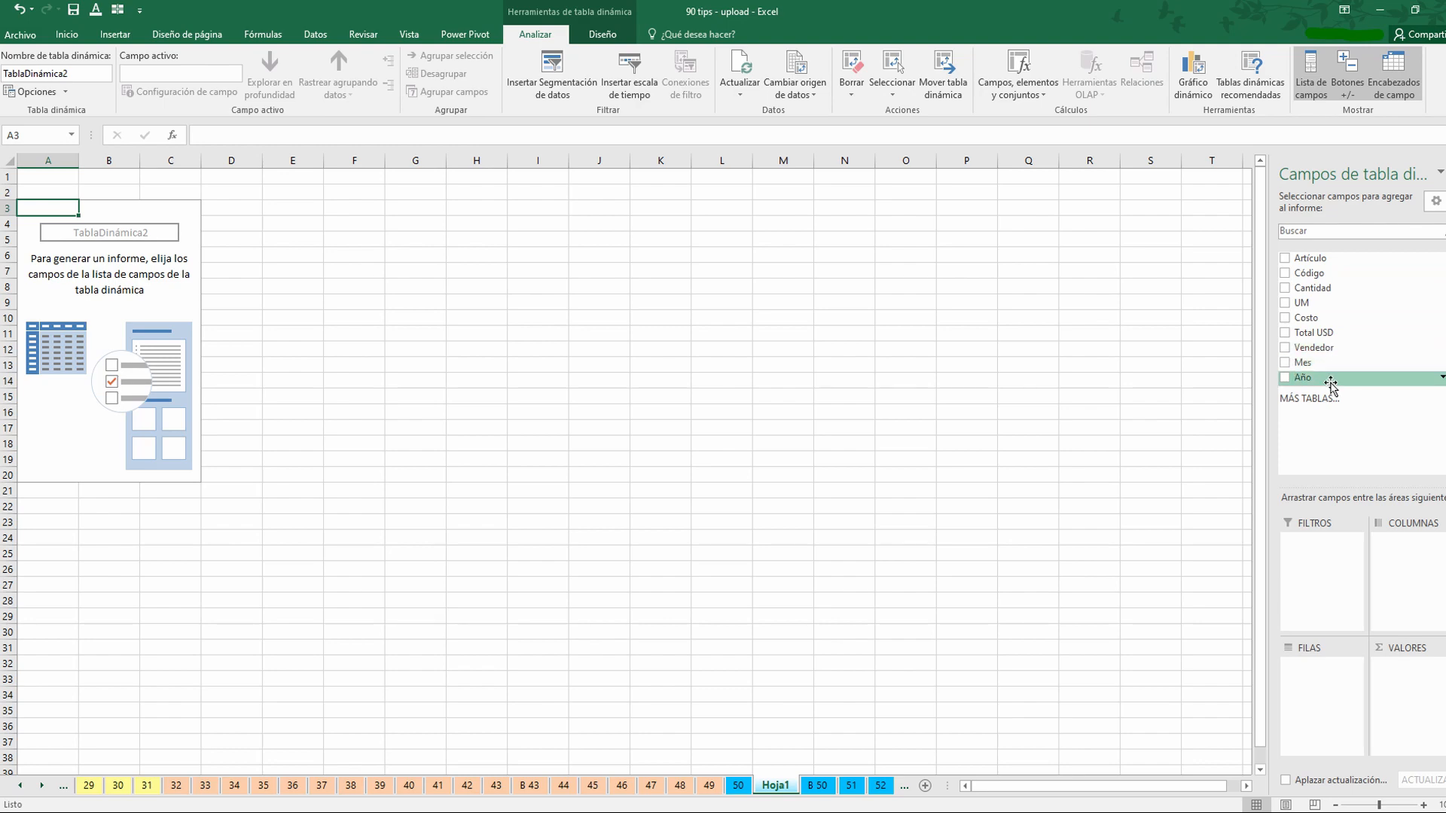
left_click(738, 787)
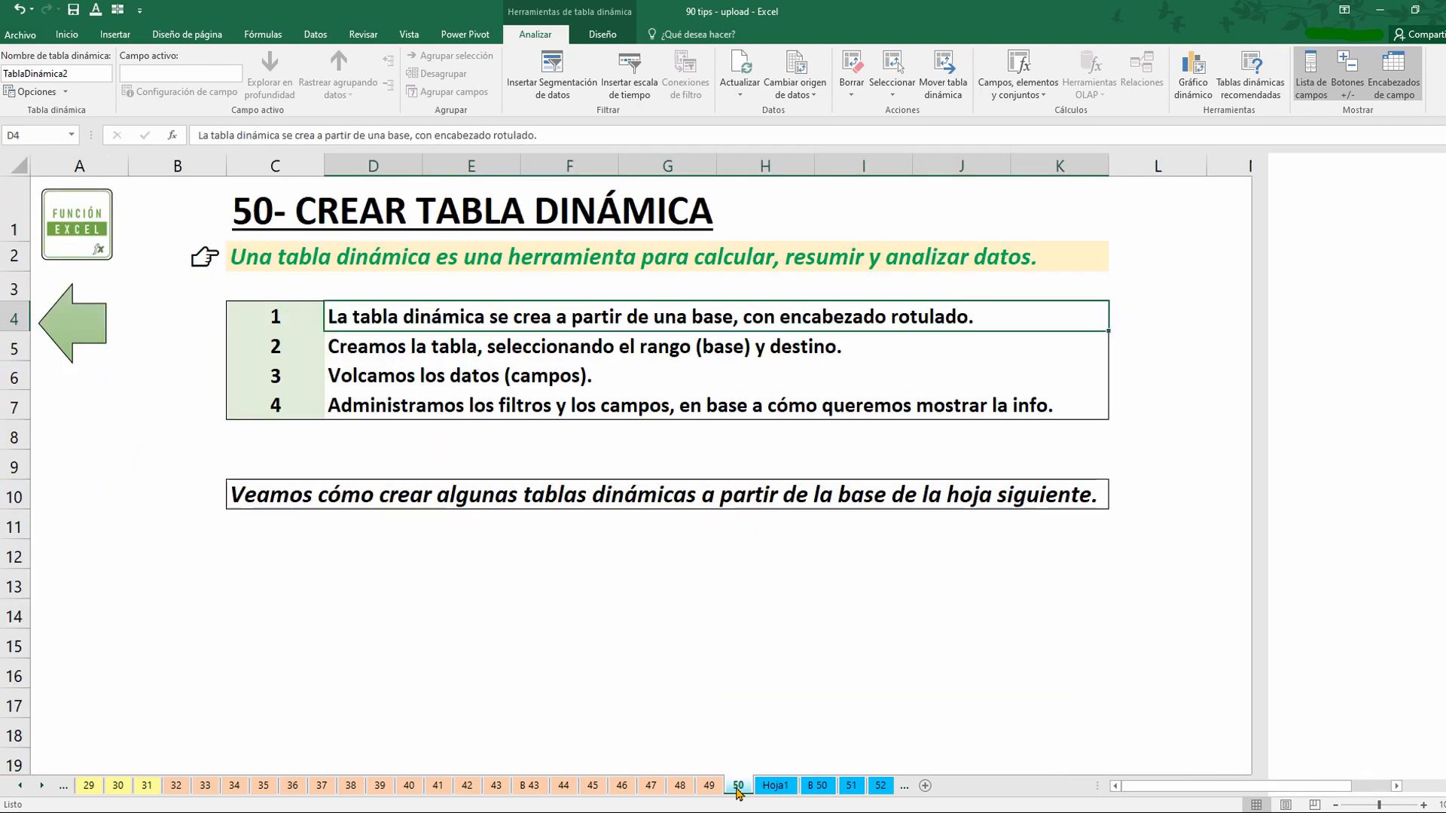
left_click(817, 786)
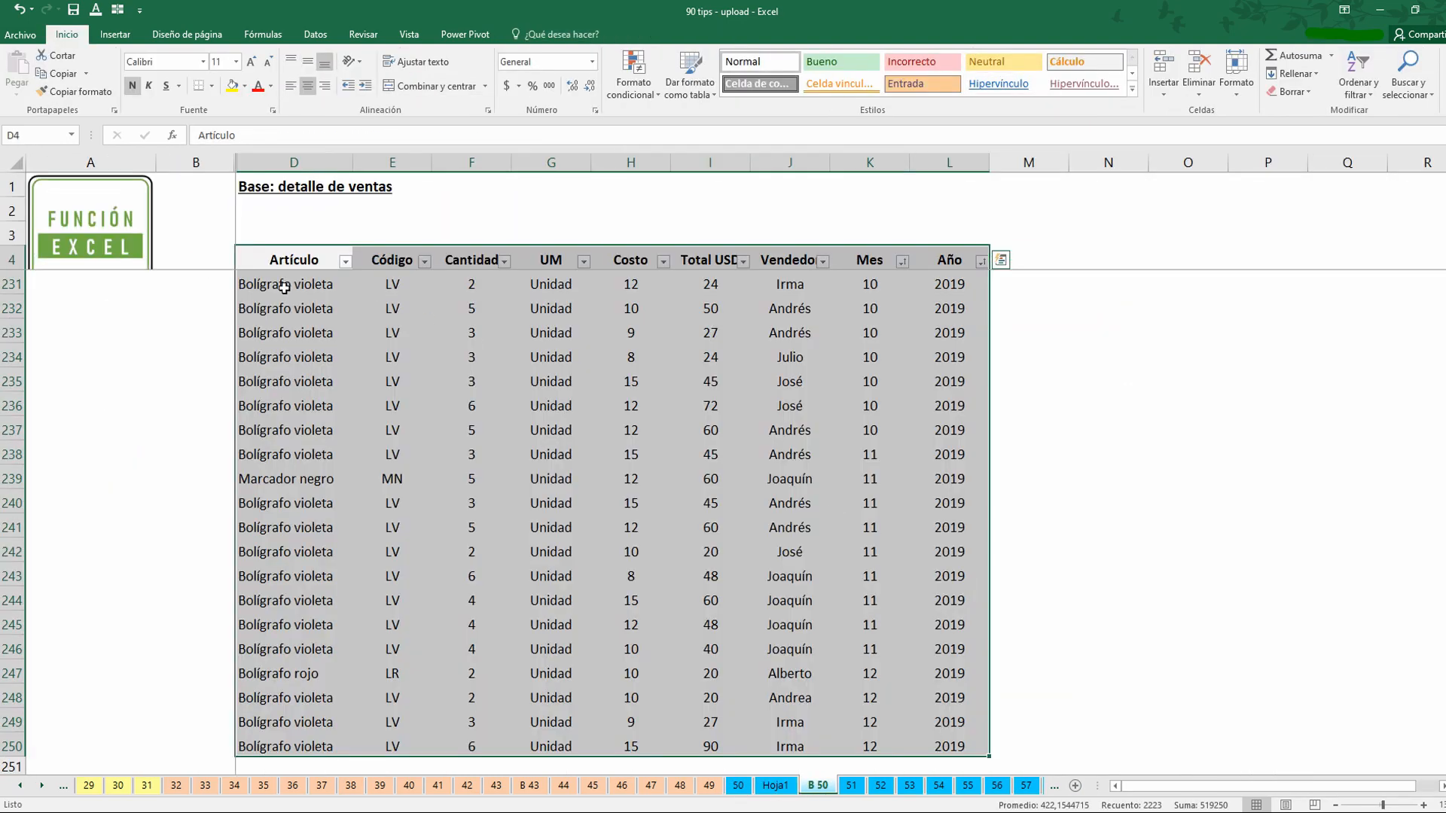
left_click(280, 259)
key("ctrl+shift+Right")
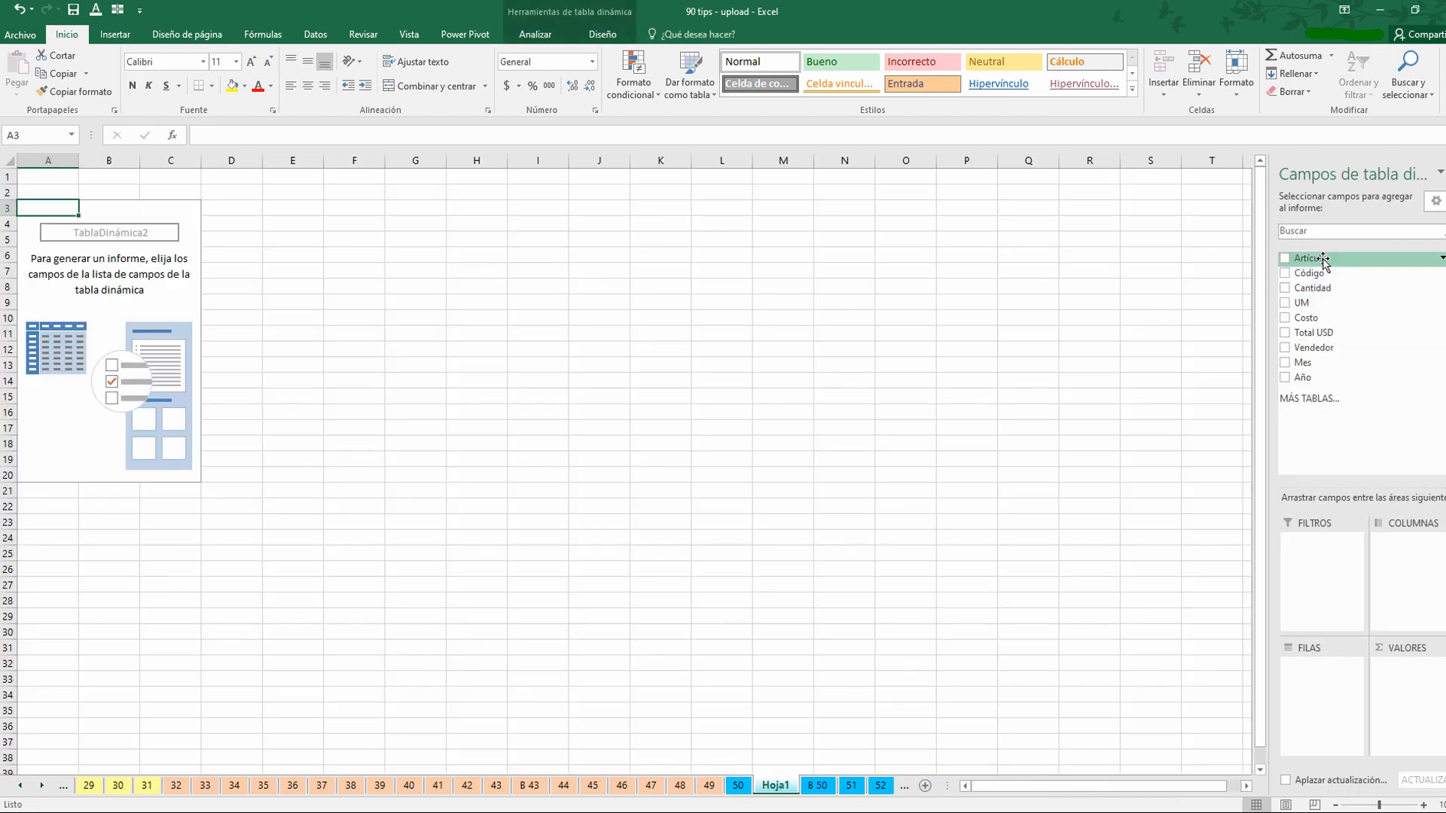
scroll(1325, 383, "up", 1)
key("ctrl+Page_Up")
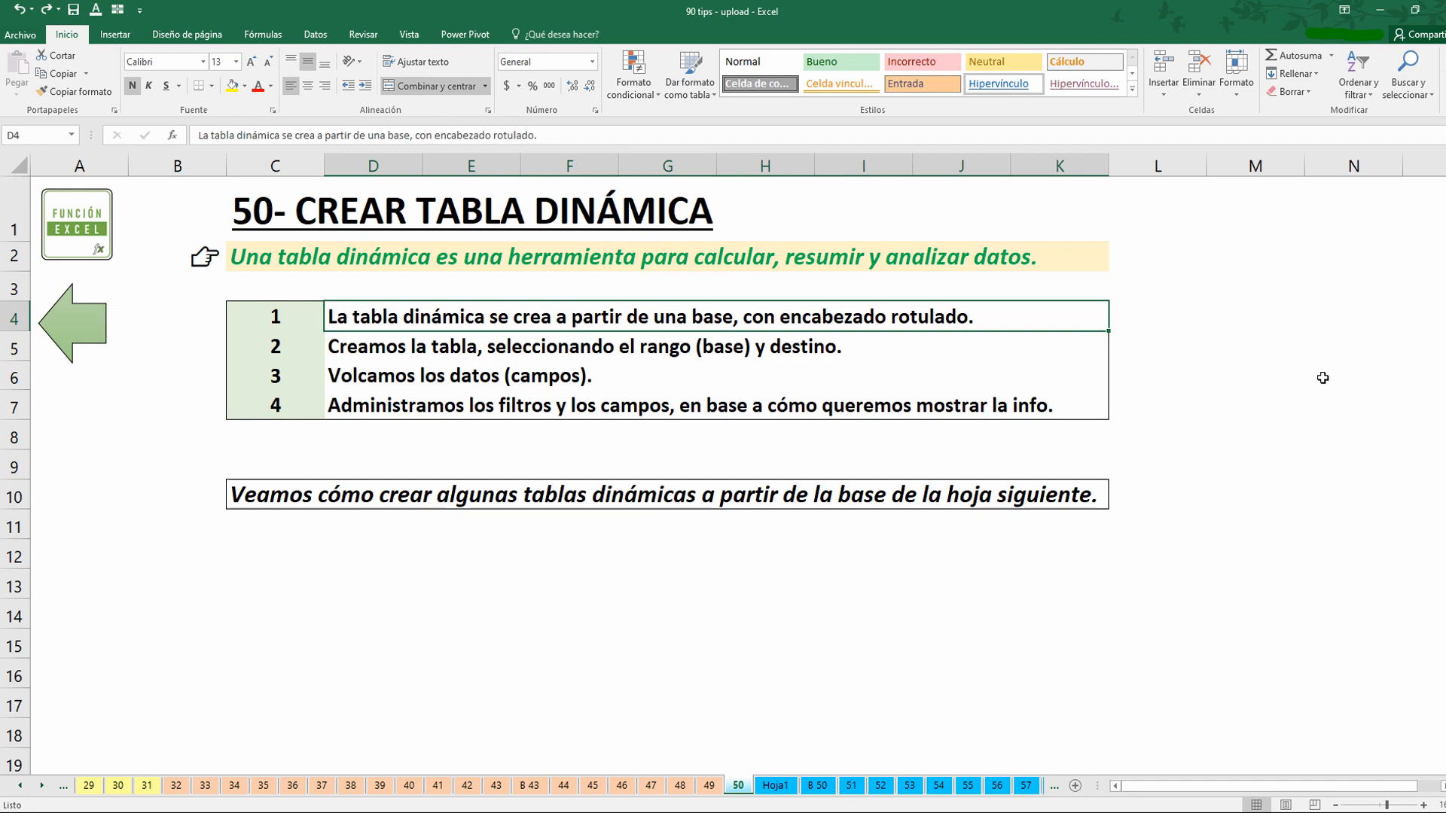
Step: Review instructions 2 to 4 of the pivot table tip on sheet 50, and return to sheet Hoja1
key("Down")
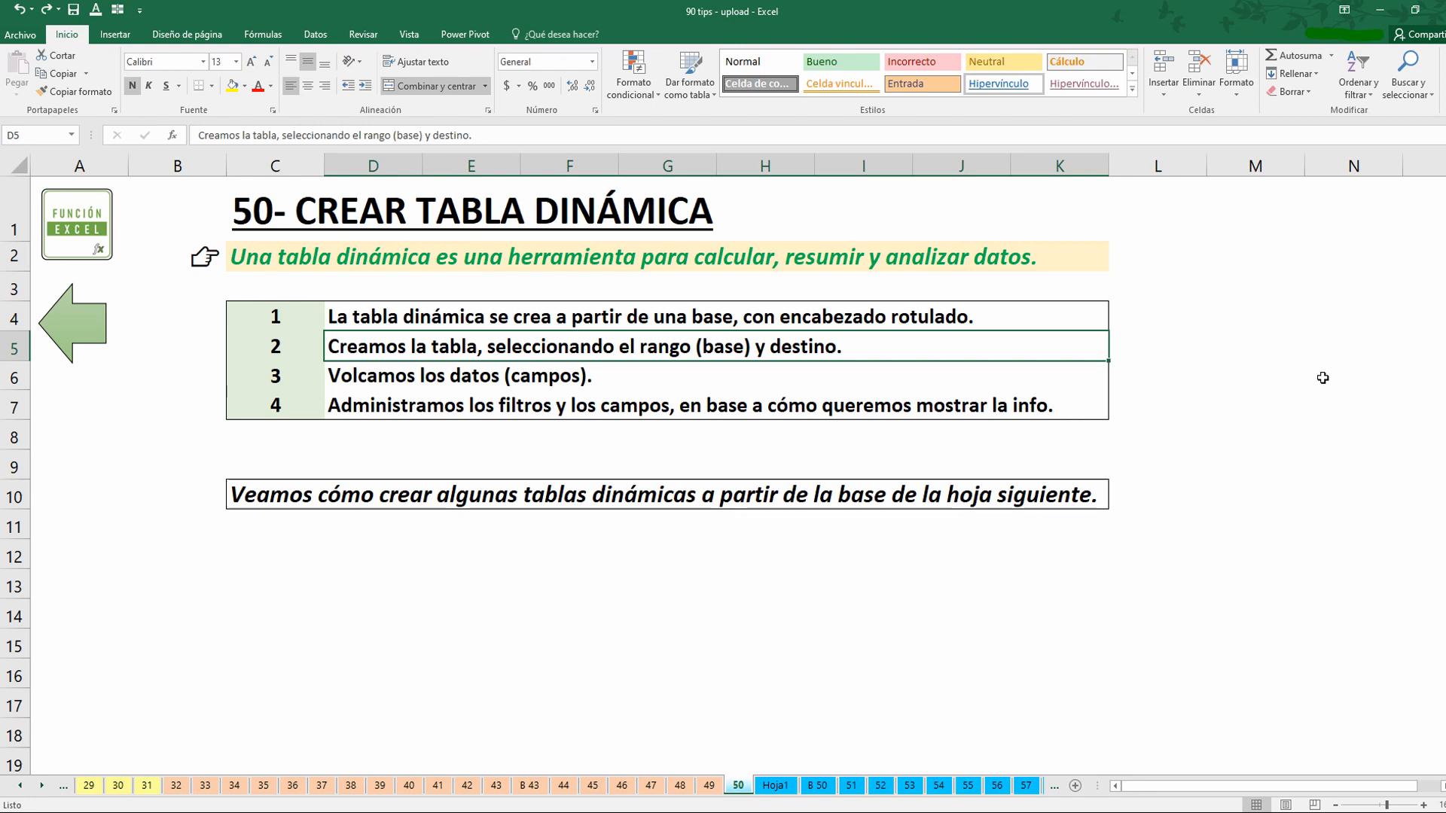
key("Down")
key("shift+Down")
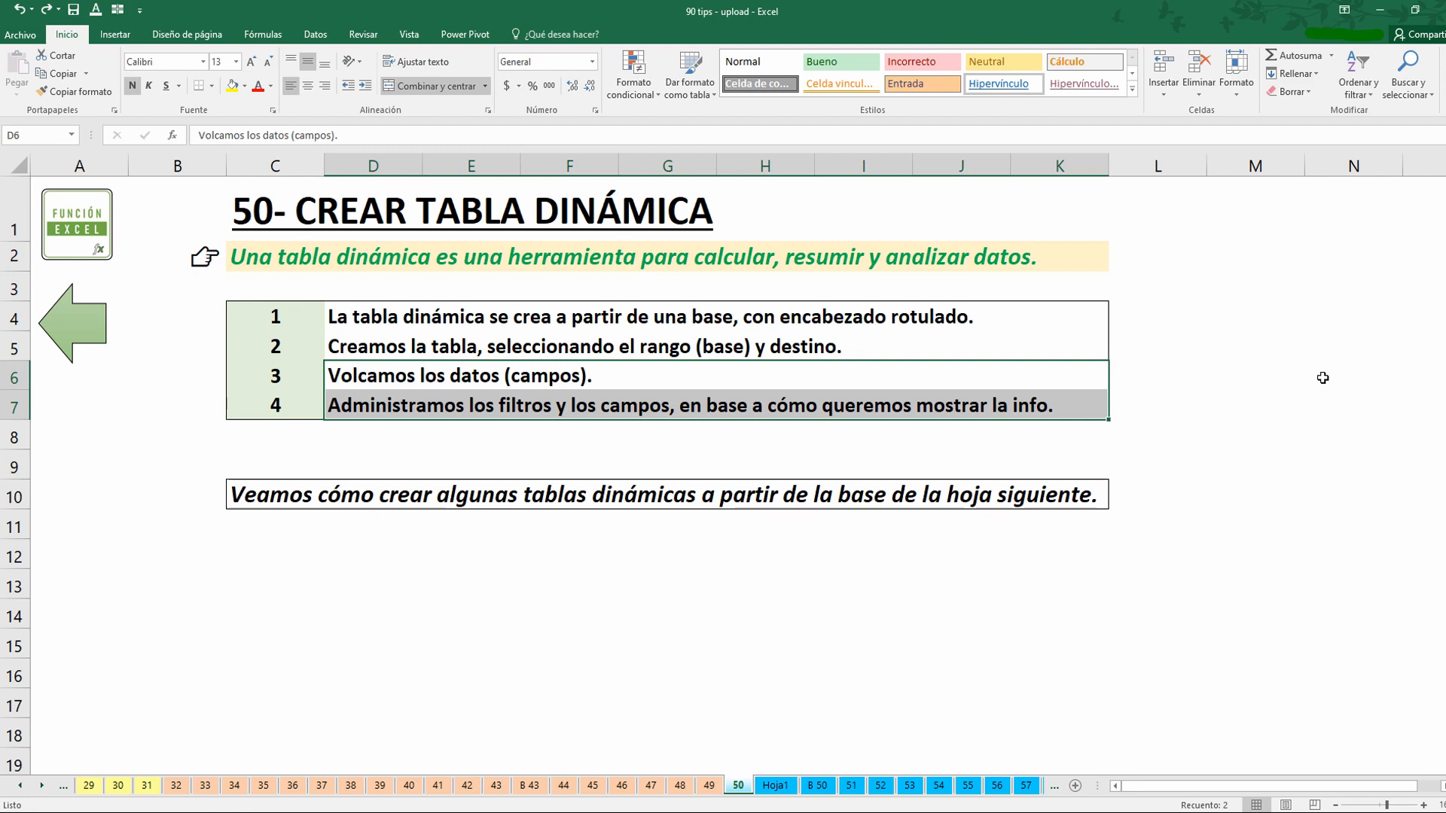
key("ctrl+Page_Down")
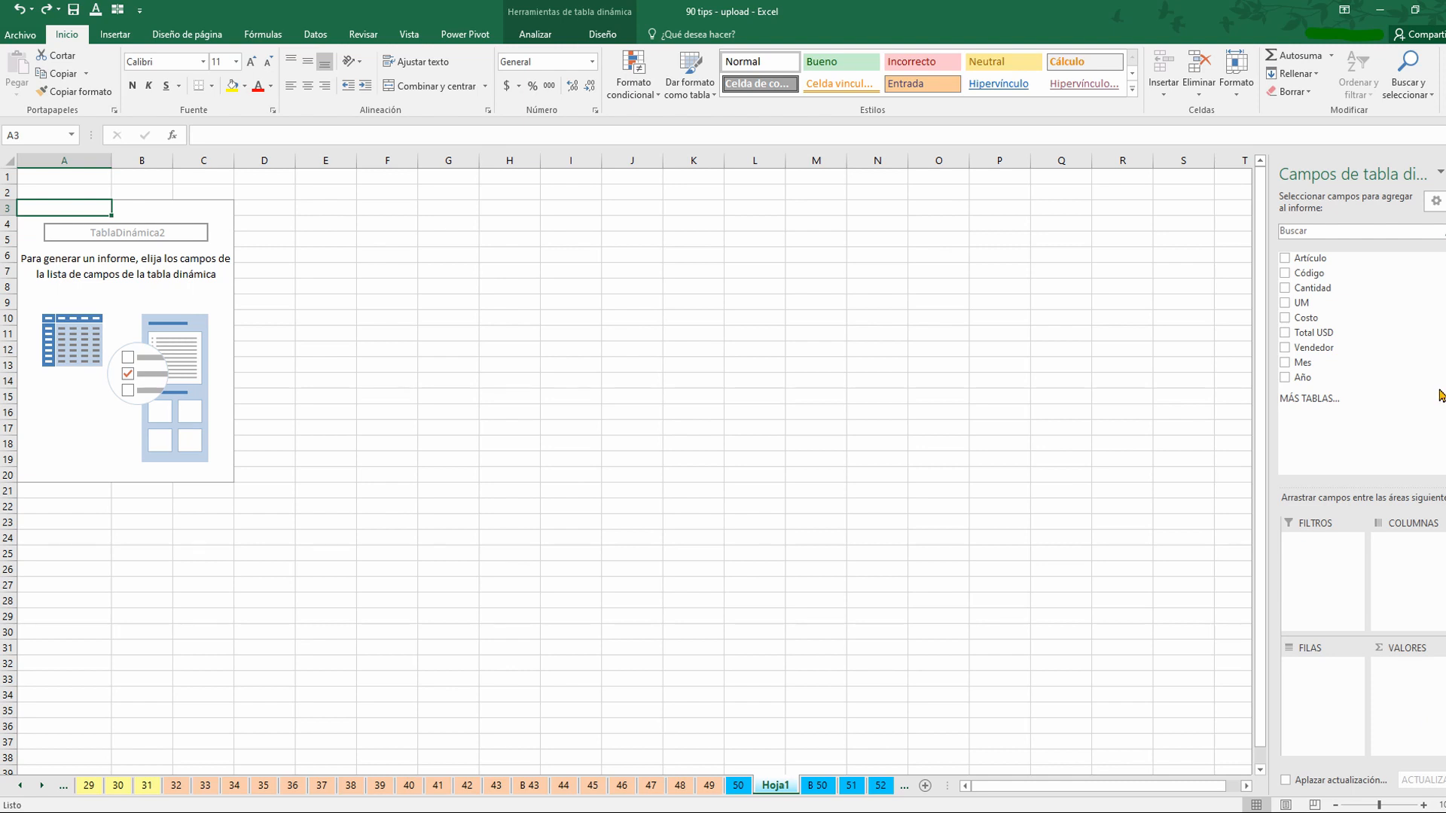
Step: Try the fields-only and 1-by-4 areas-only layouts of the pivot table field list, and restore the stacked fields and areas layout
left_click(1436, 200)
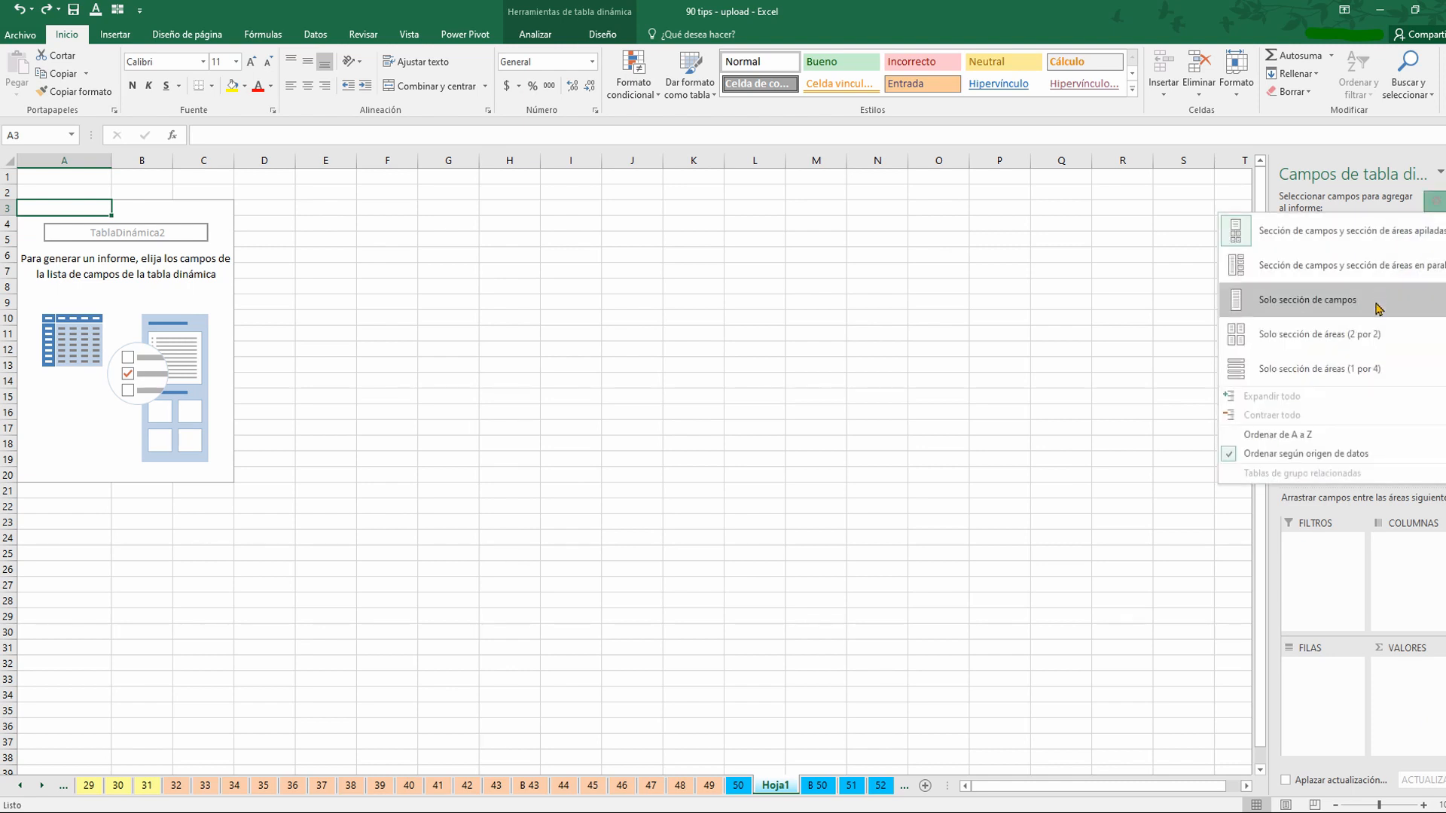
left_click(1378, 307)
left_click(1435, 201)
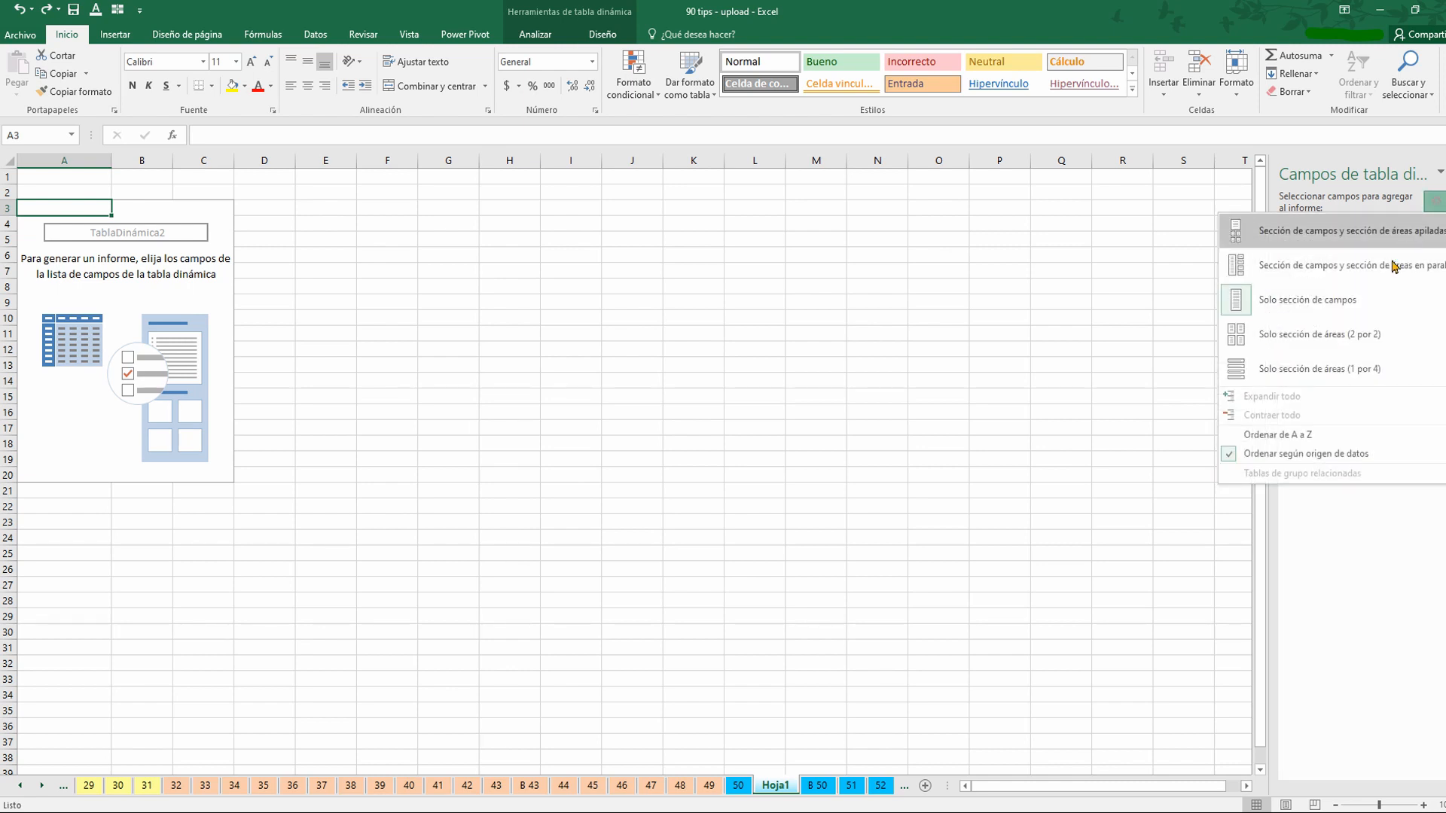
left_click(1356, 370)
left_click(1435, 198)
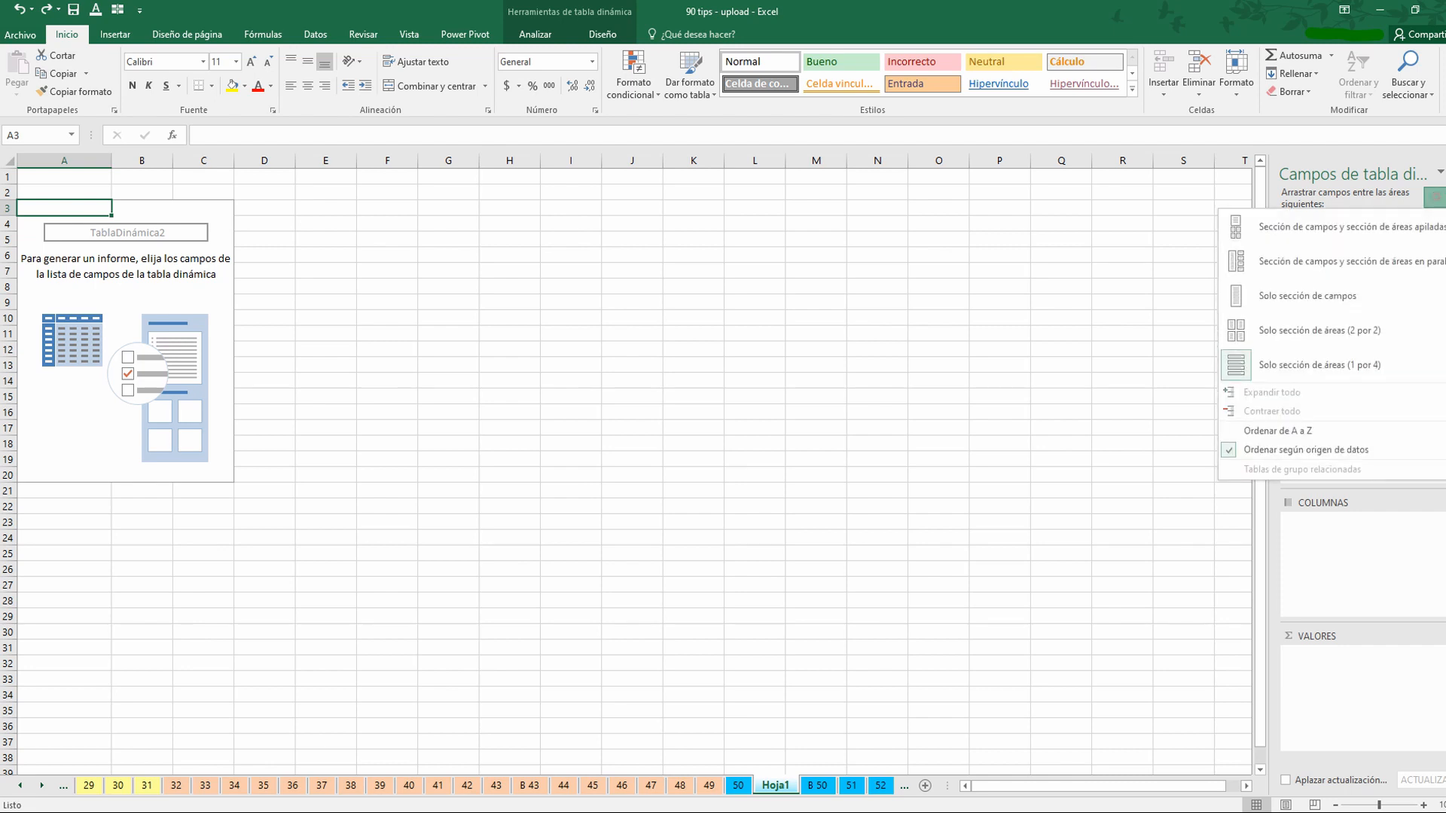
left_click(1368, 238)
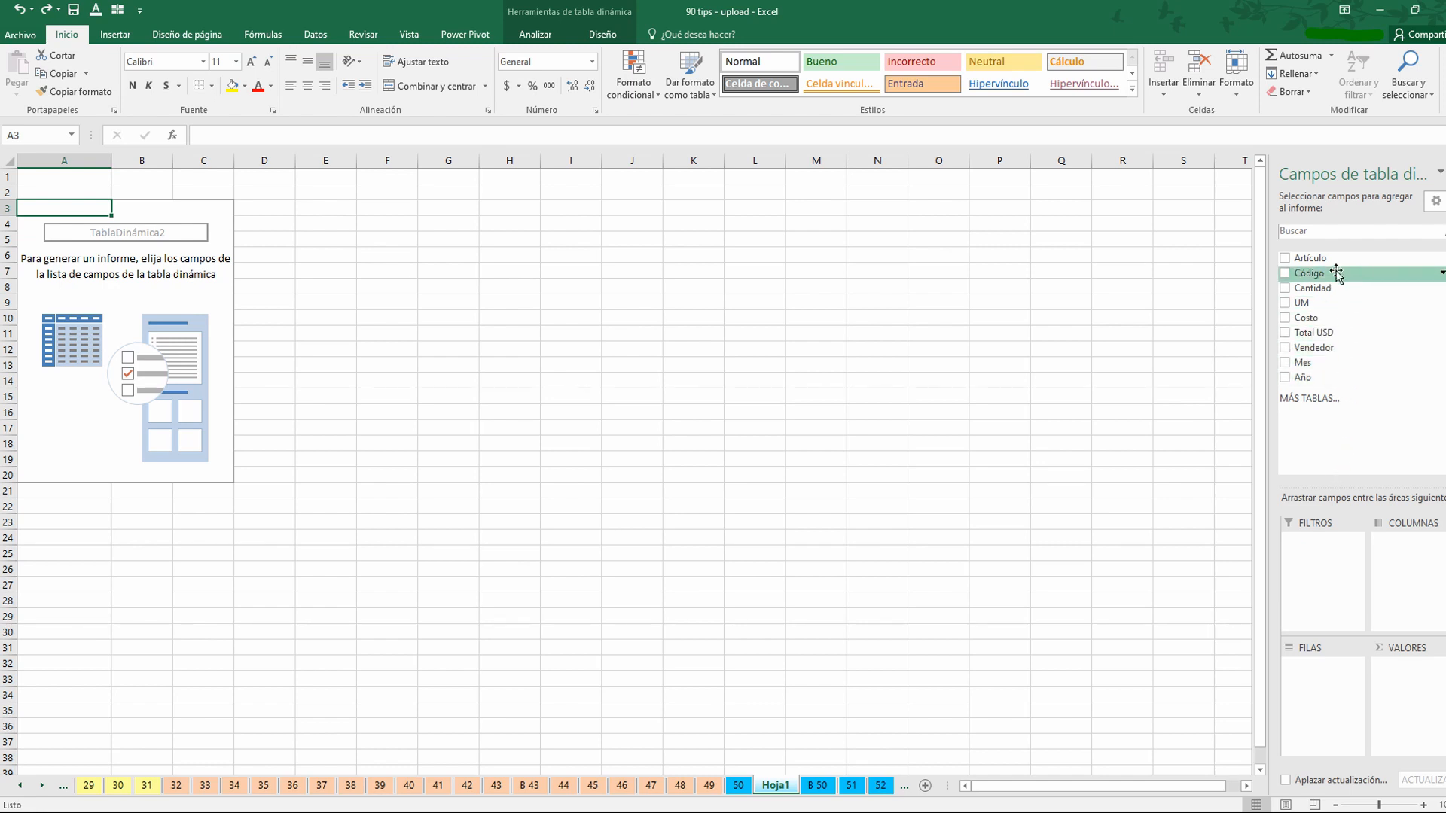
Step: Add Artículo to the pivot table's rows and Costo to its values as a sum
left_click_drag(1348, 257, 1339, 710)
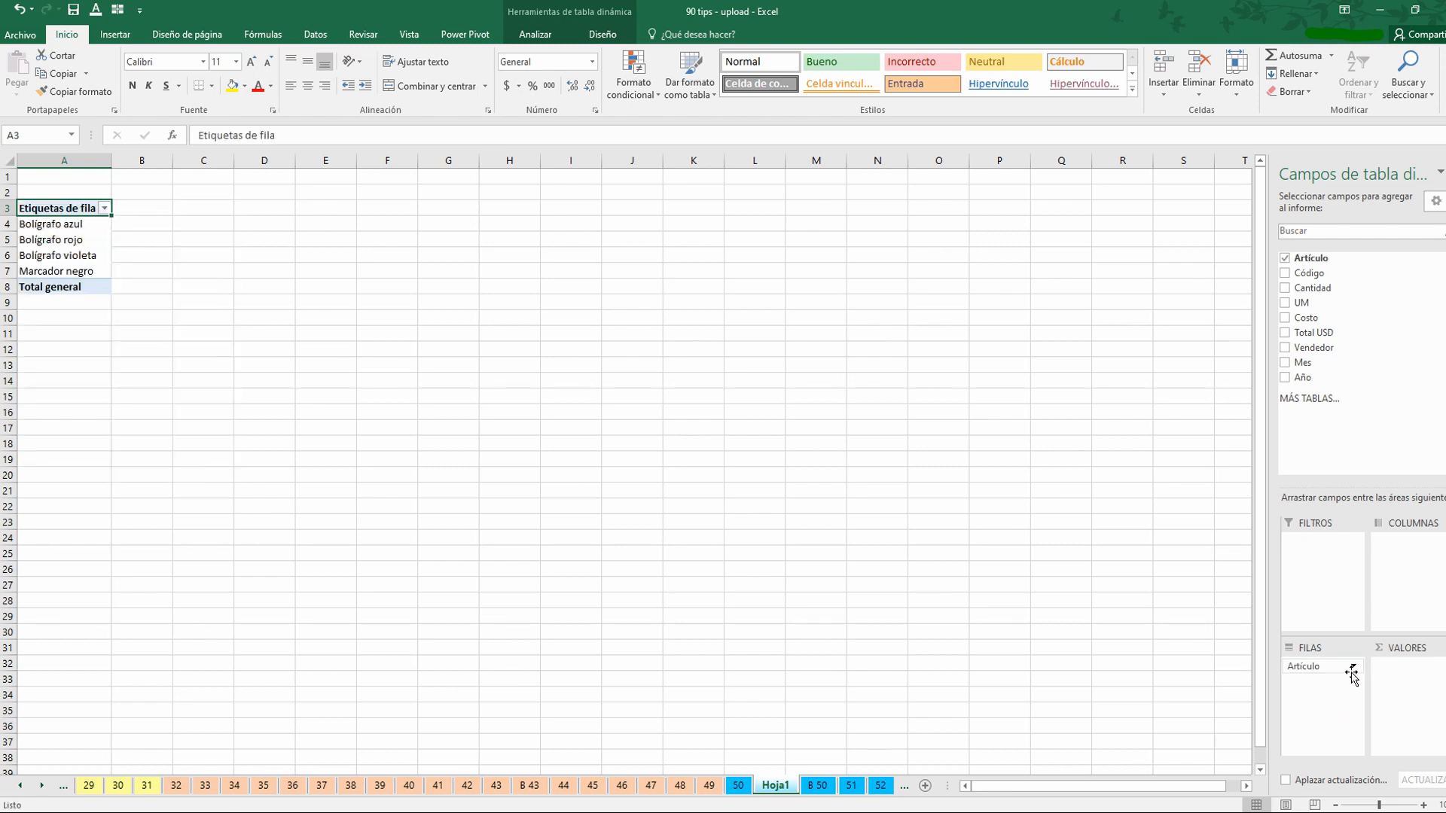
scroll(903, 558, "up", 2)
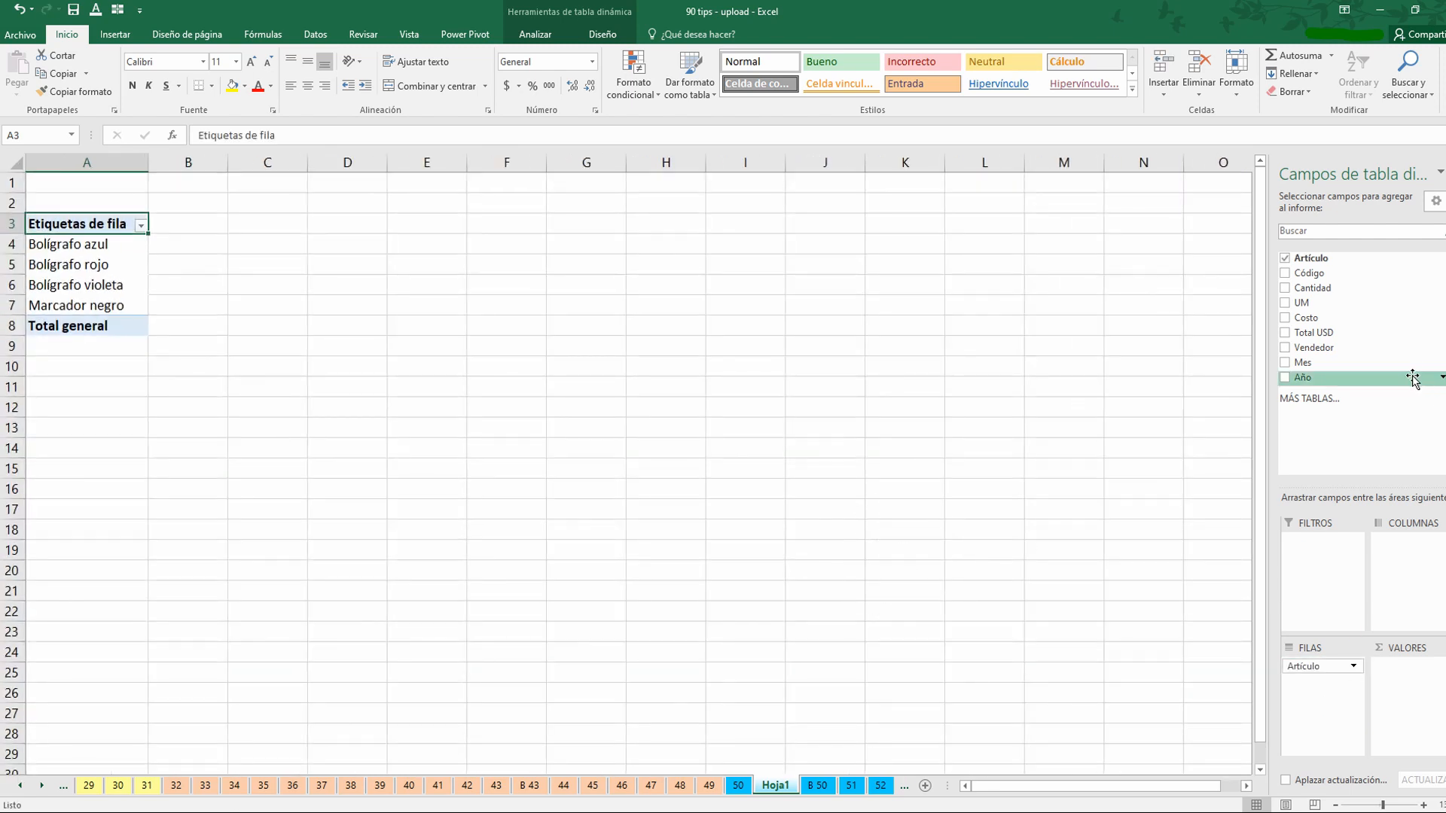
left_click_drag(1334, 320, 1411, 683)
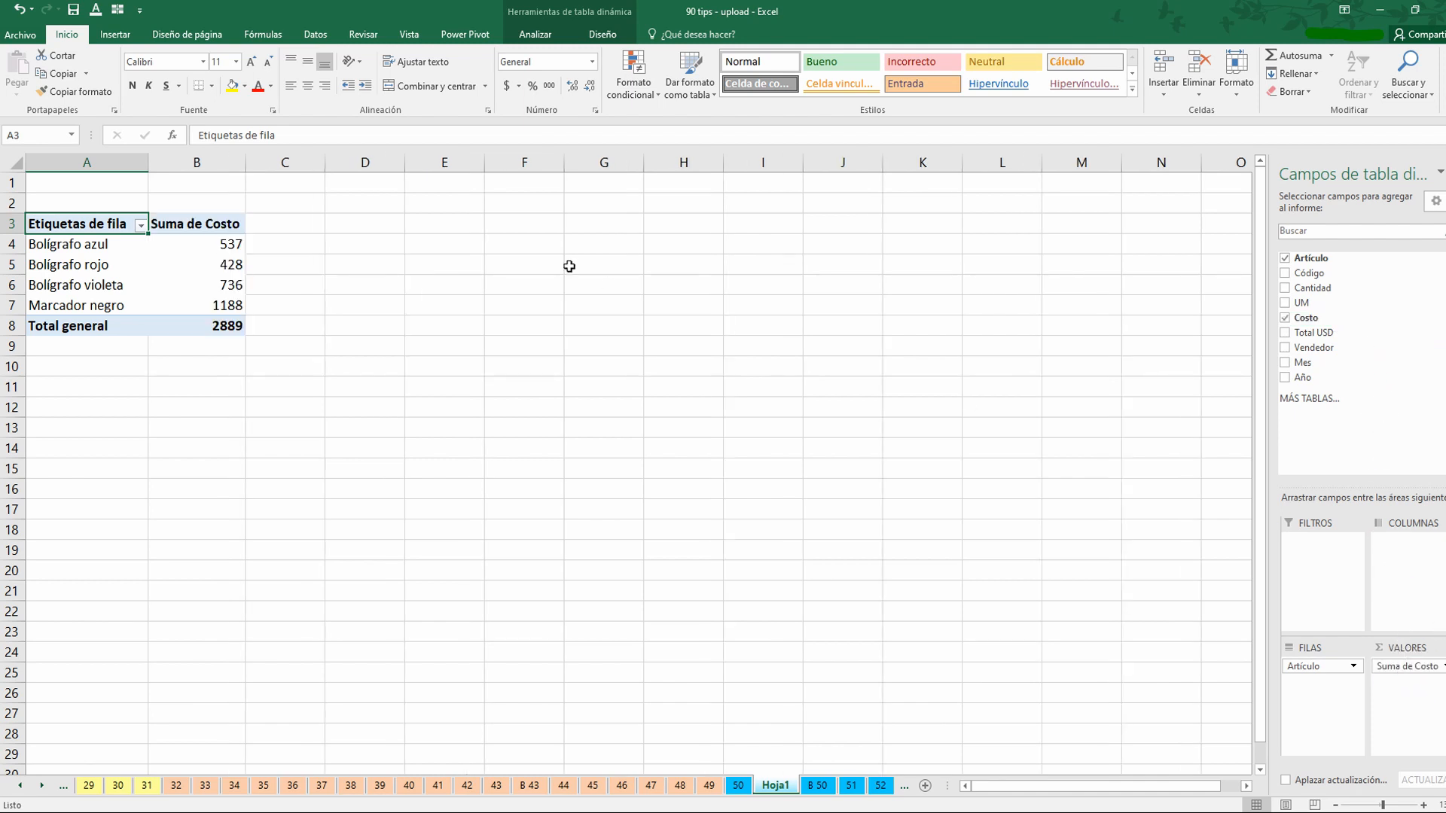
Step: Inspect the cost sum of each article and the grand total in the pivot table
left_click(225, 243)
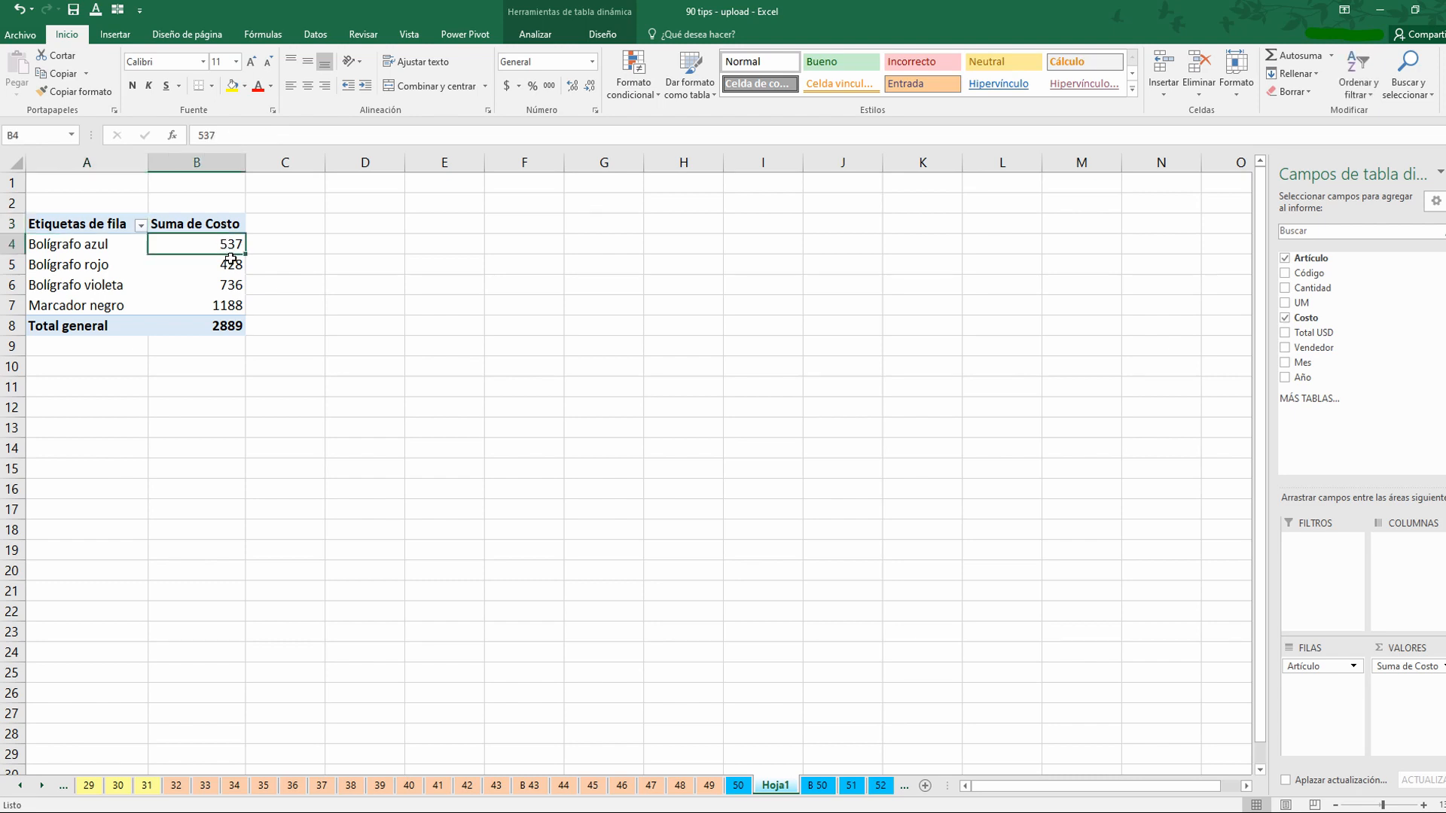
left_click(226, 265)
left_click(226, 285)
left_click(226, 305)
left_click(194, 327)
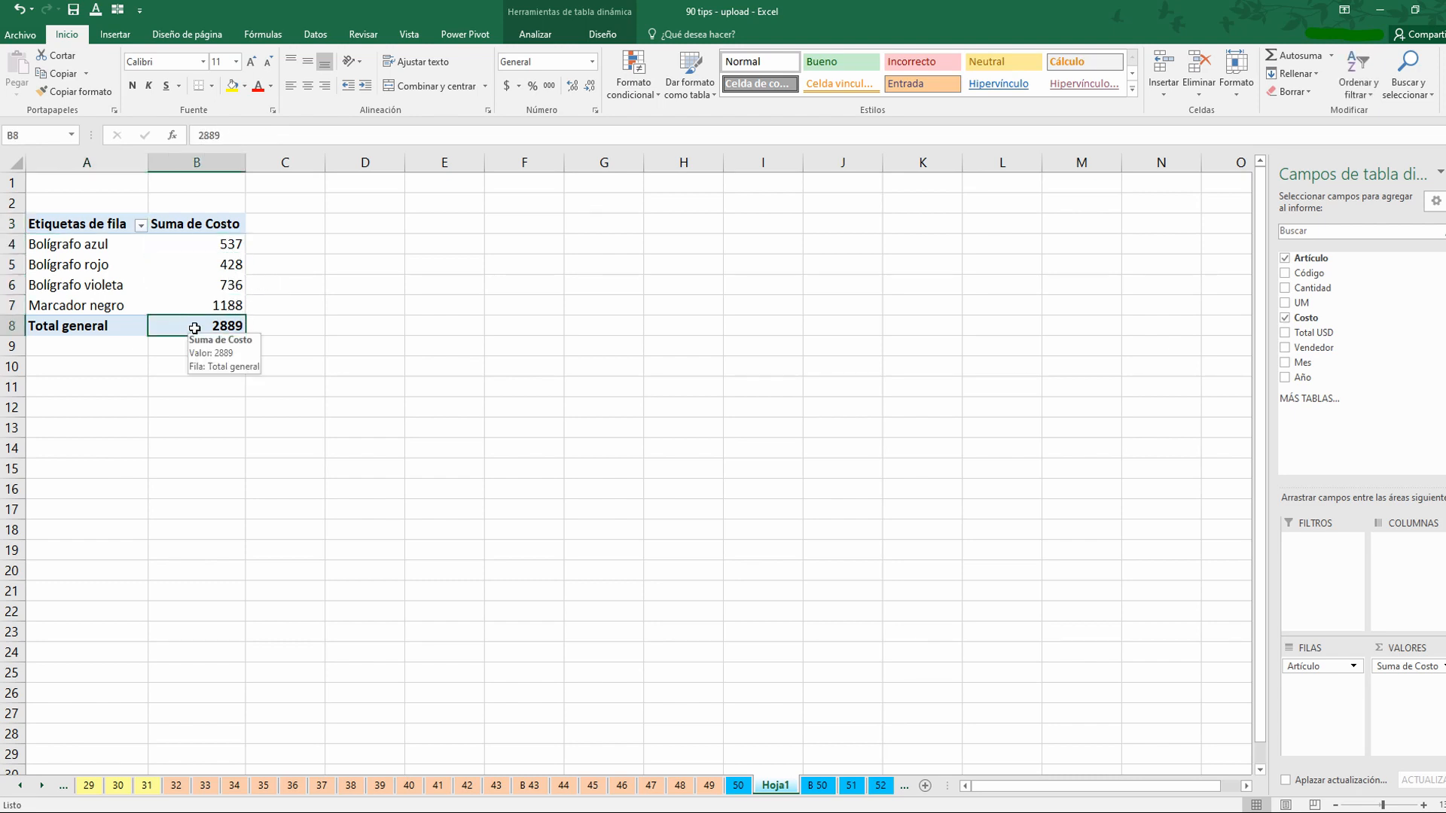
Step: Check the sum of the Costo column, H5:H250, on sheet B 50 against the pivot table's grand total, and return to Hoja1
key("ctrl+Page_Down")
key("Up")
key("Down")
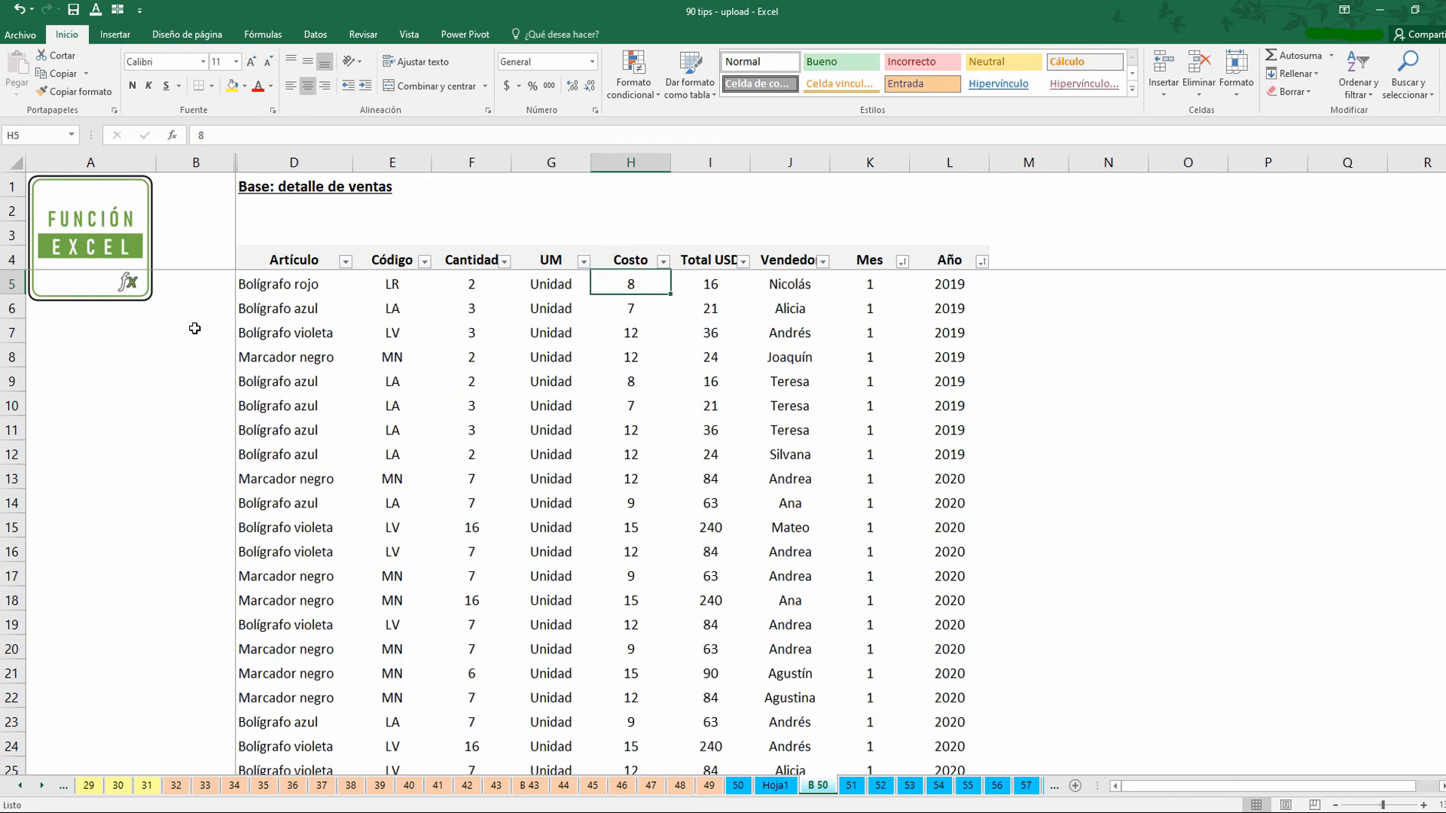
key("ctrl+shift+Down")
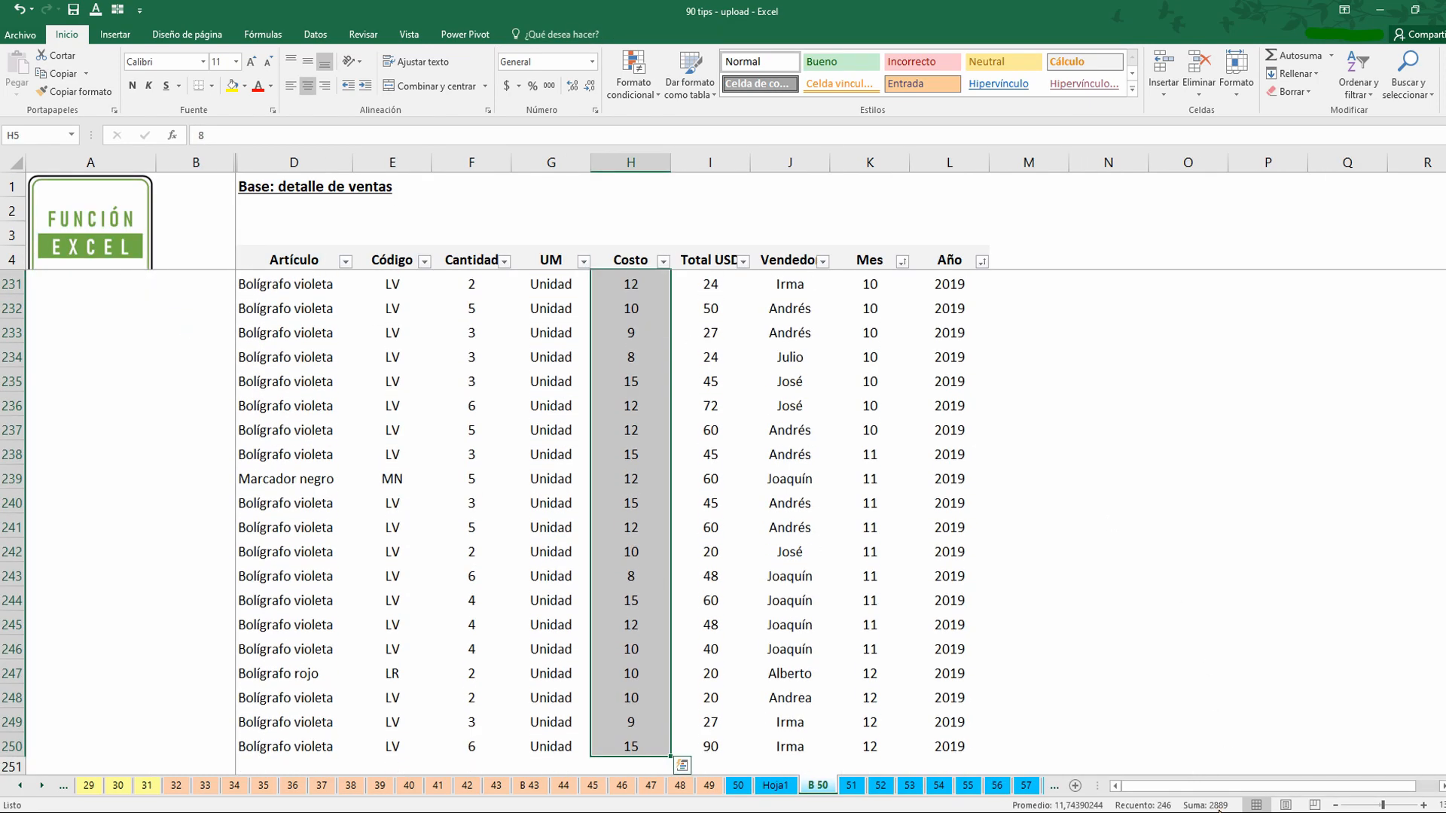
left_click(631, 261)
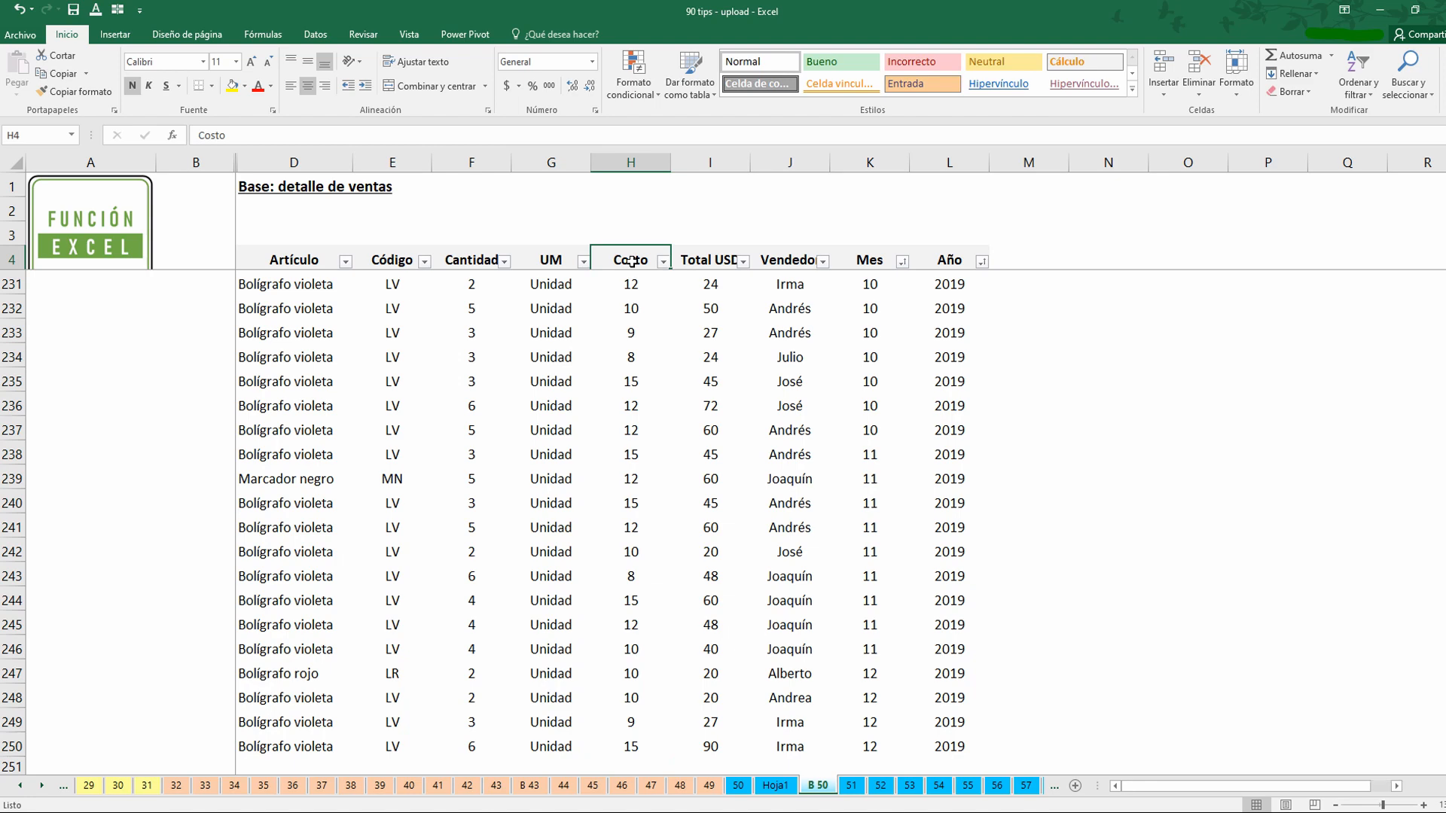
key("ctrl+Page_Up")
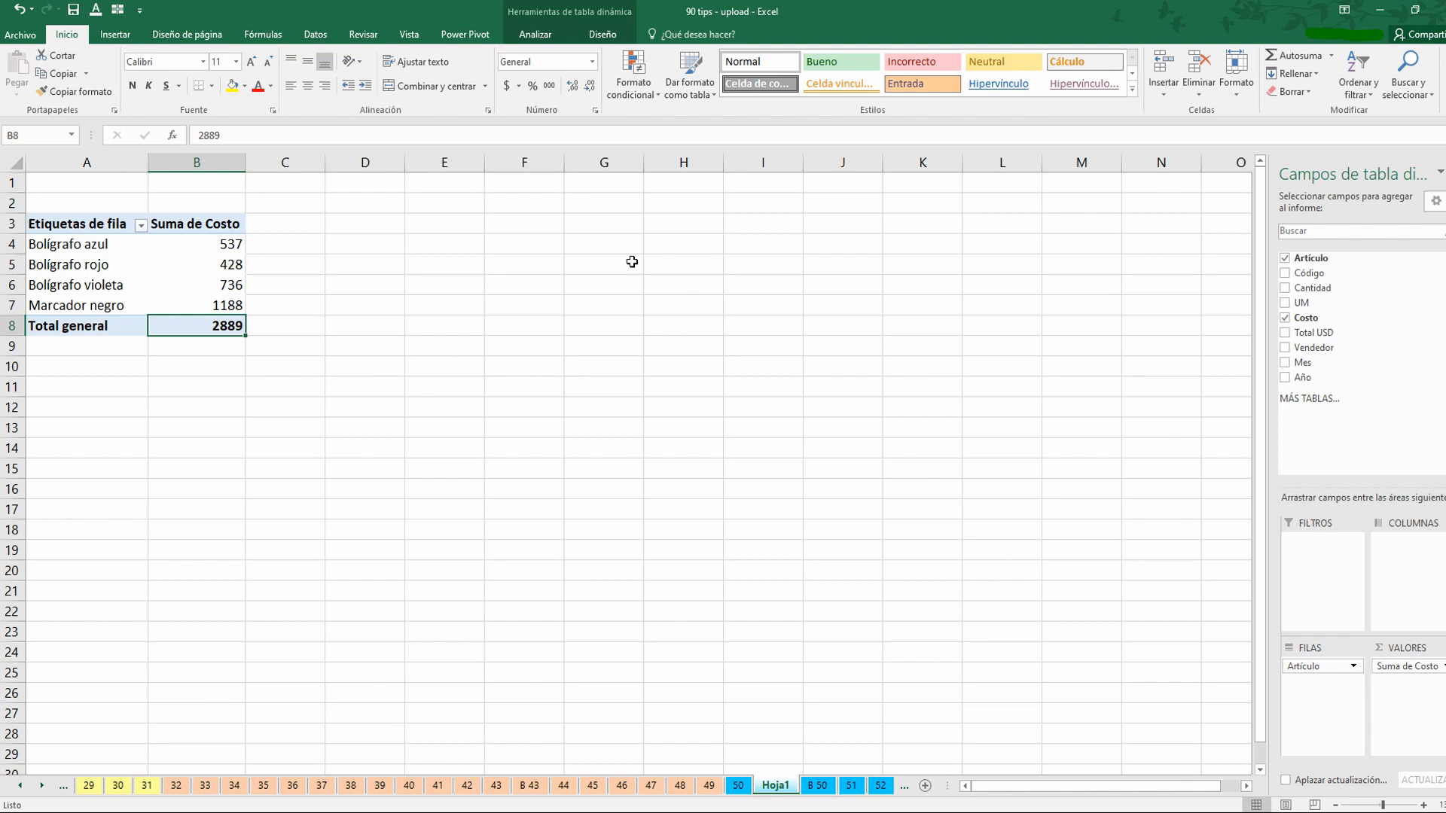
Step: Duplicate the whole pivot table A3:B8 on the same sheet, starting at cell D3
key("ctrl+a")
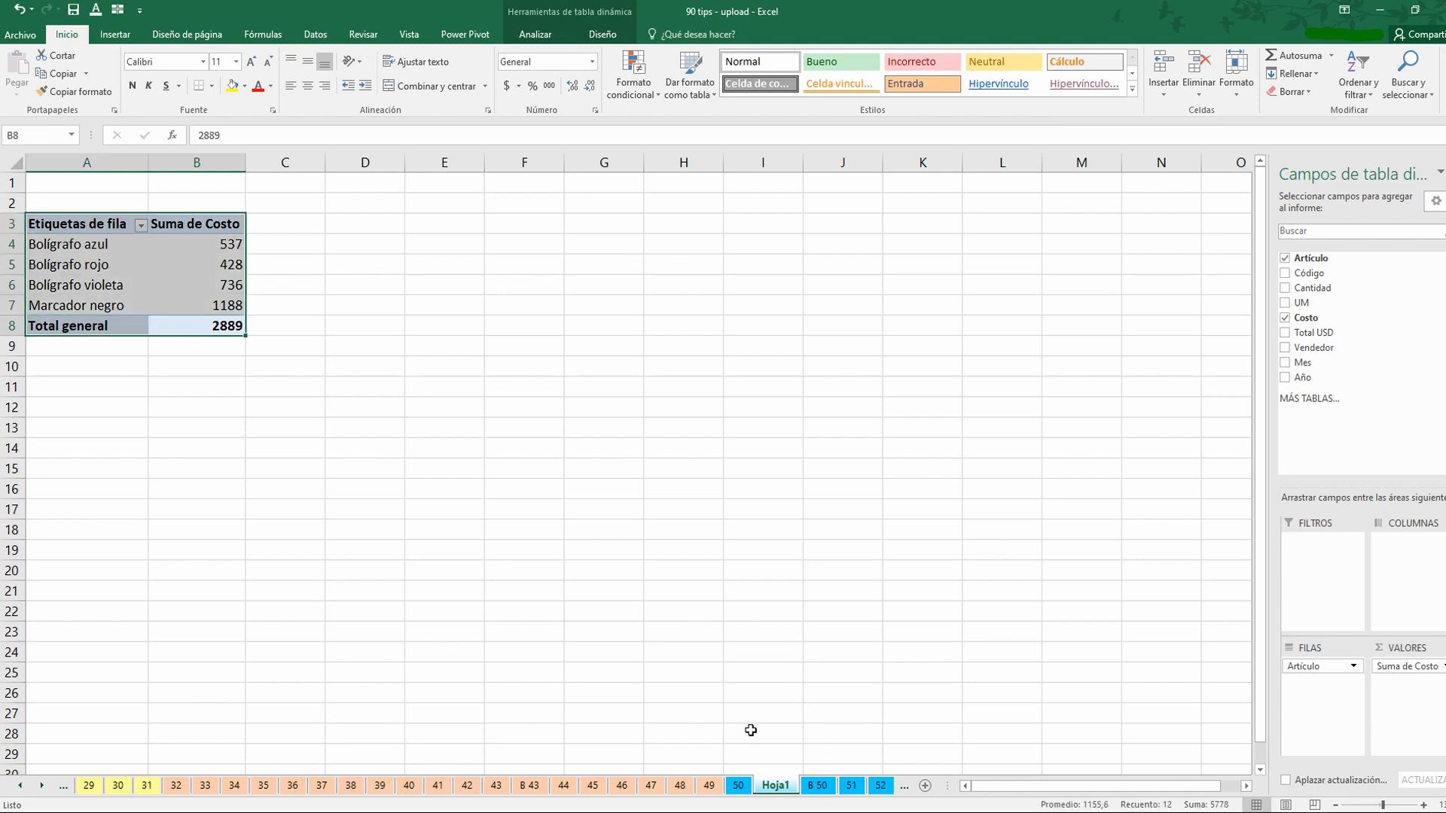
key("ctrl+c")
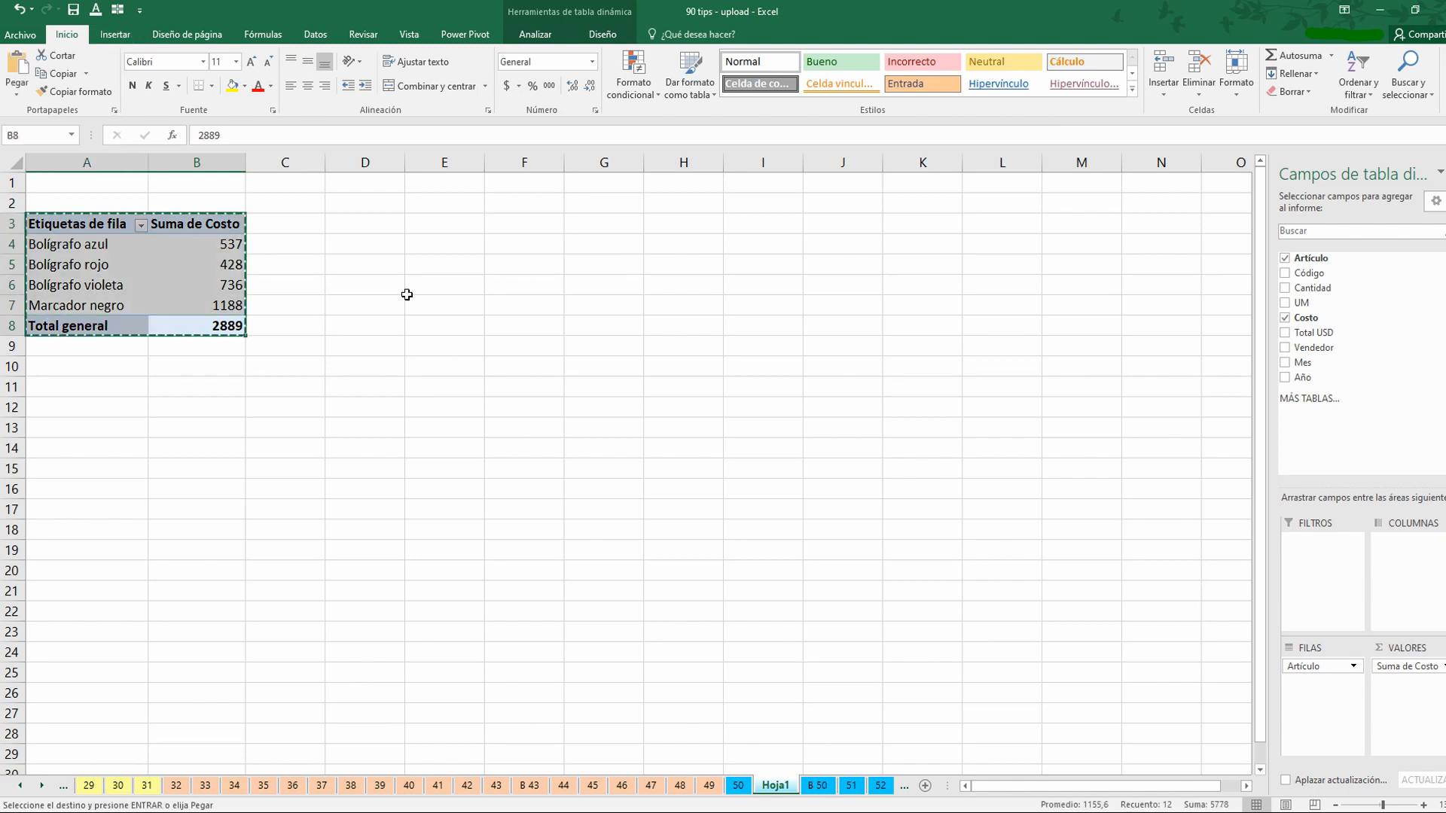
left_click(387, 223)
key("ctrl+v")
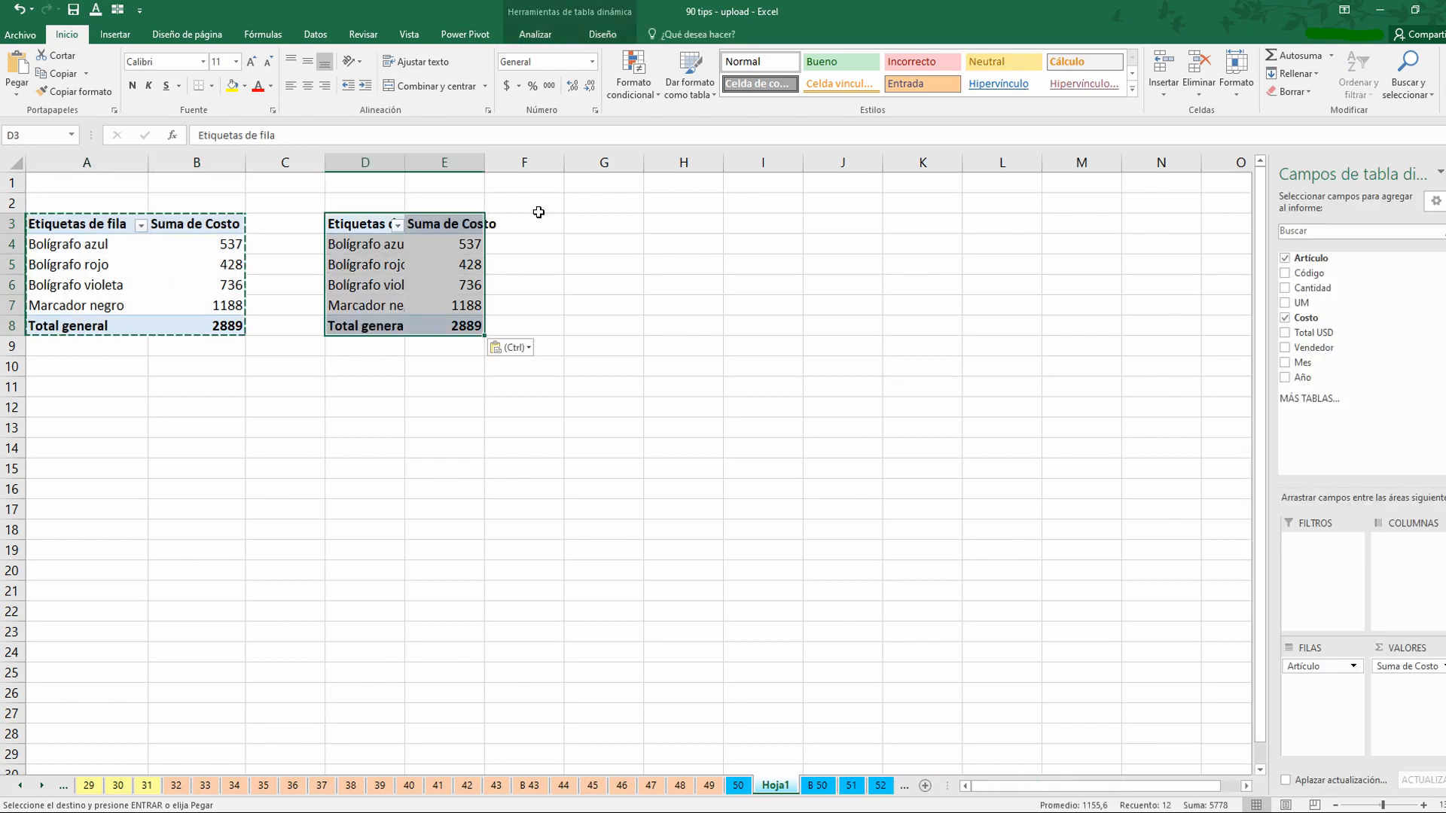
key("Escape")
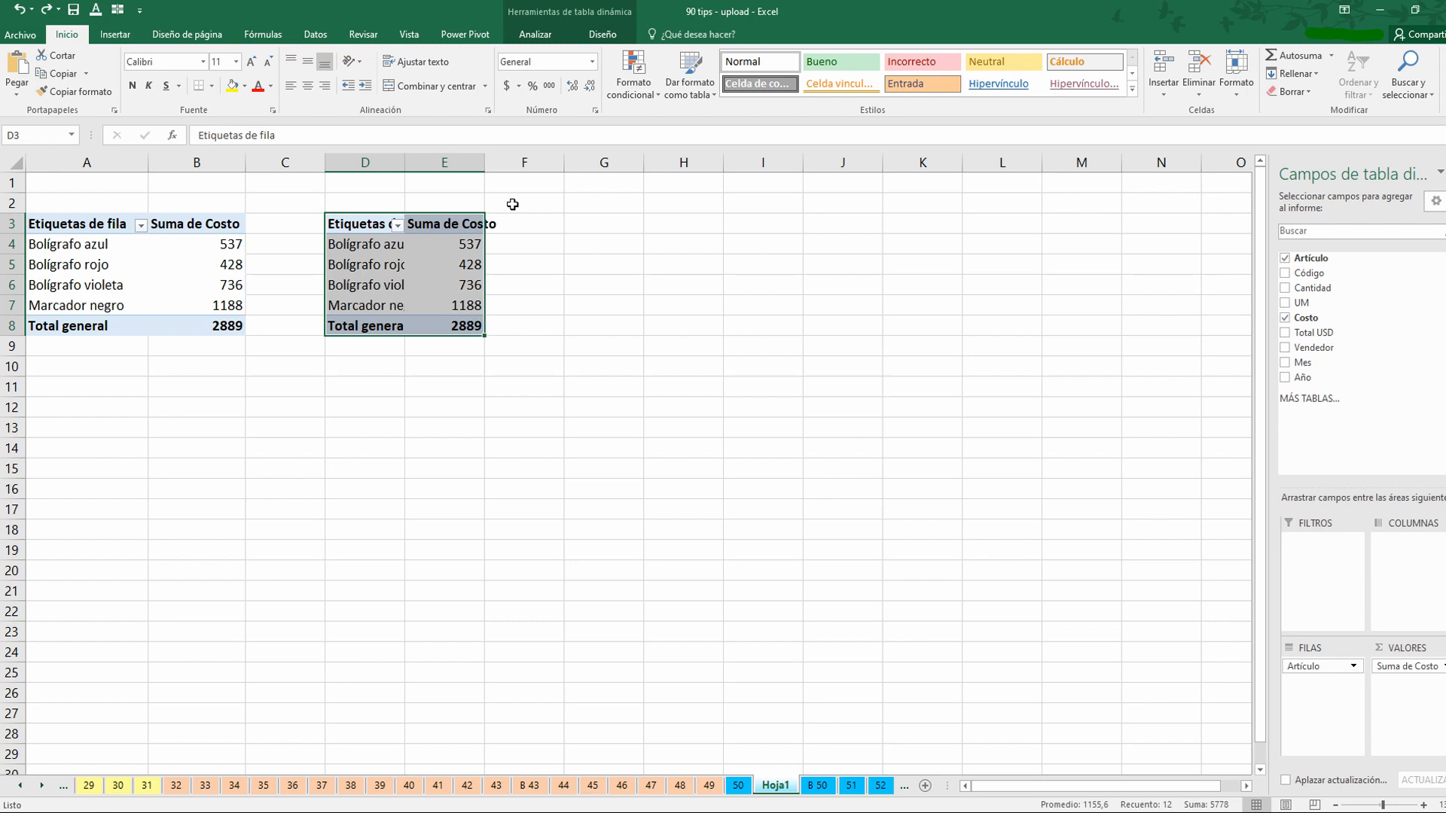
Step: Turn off the automatic column width adjustment on update in the copied pivot table's options
left_click(445, 267)
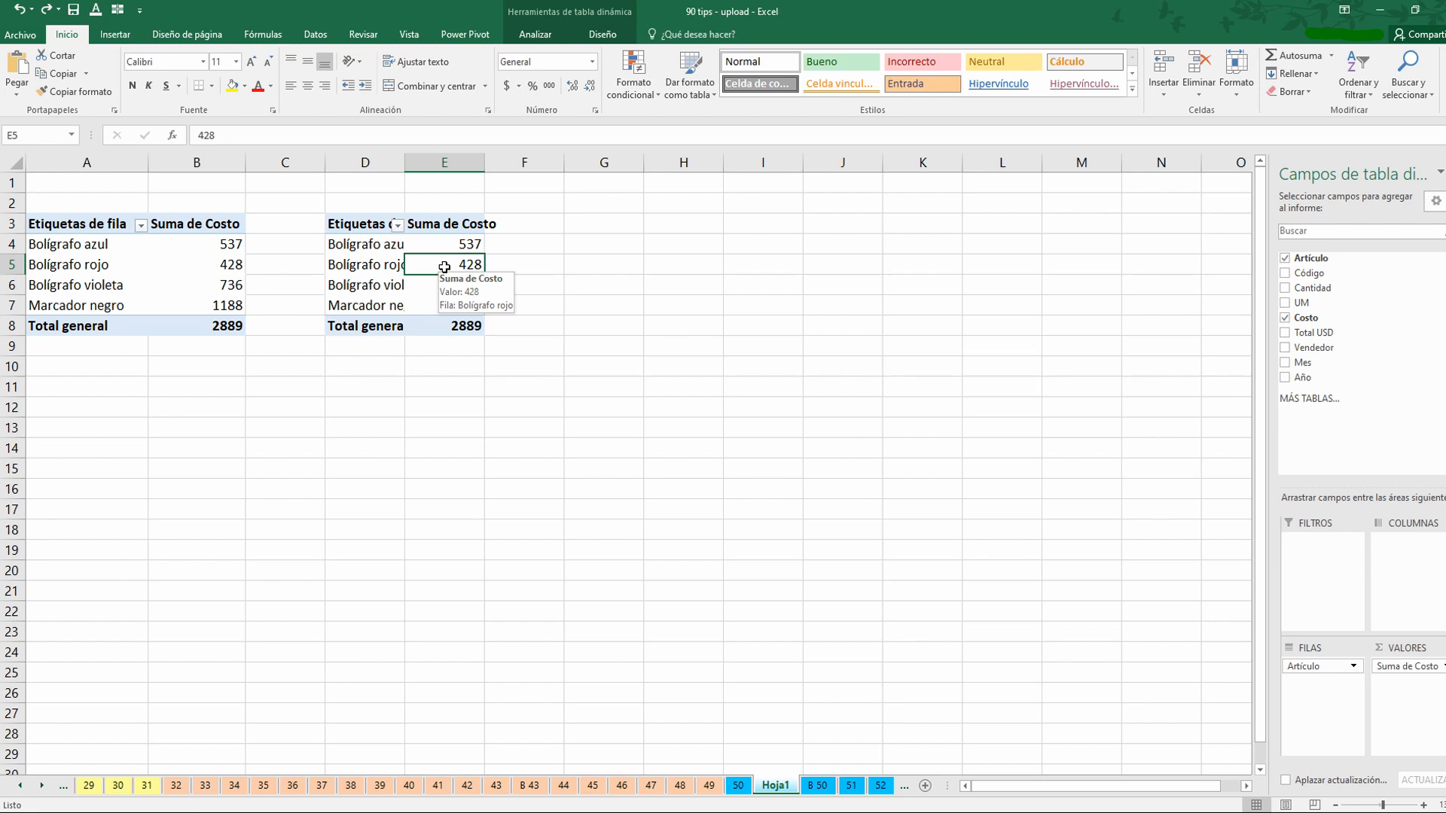
right_click(445, 266)
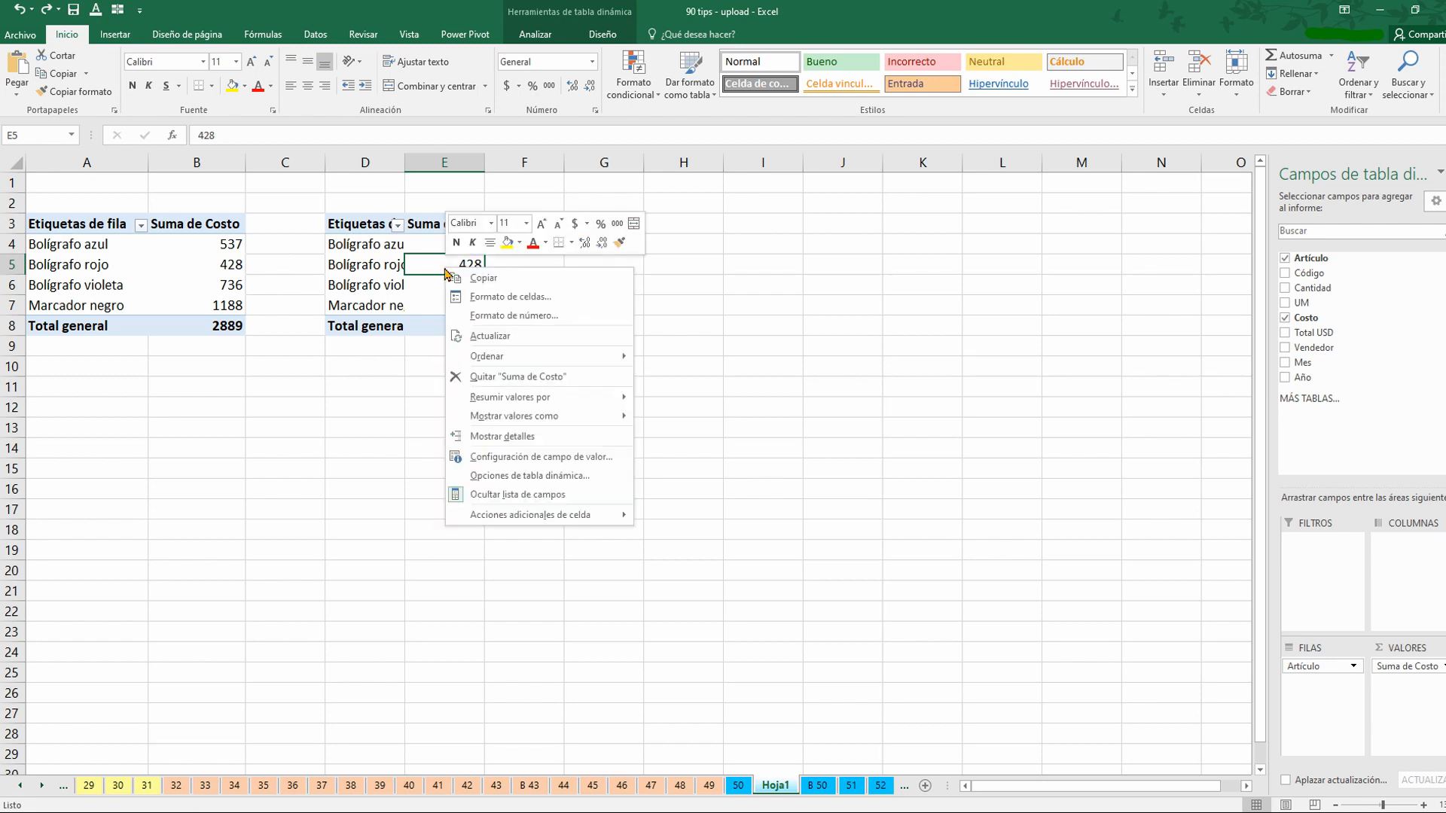
left_click(550, 482)
left_click(366, 531)
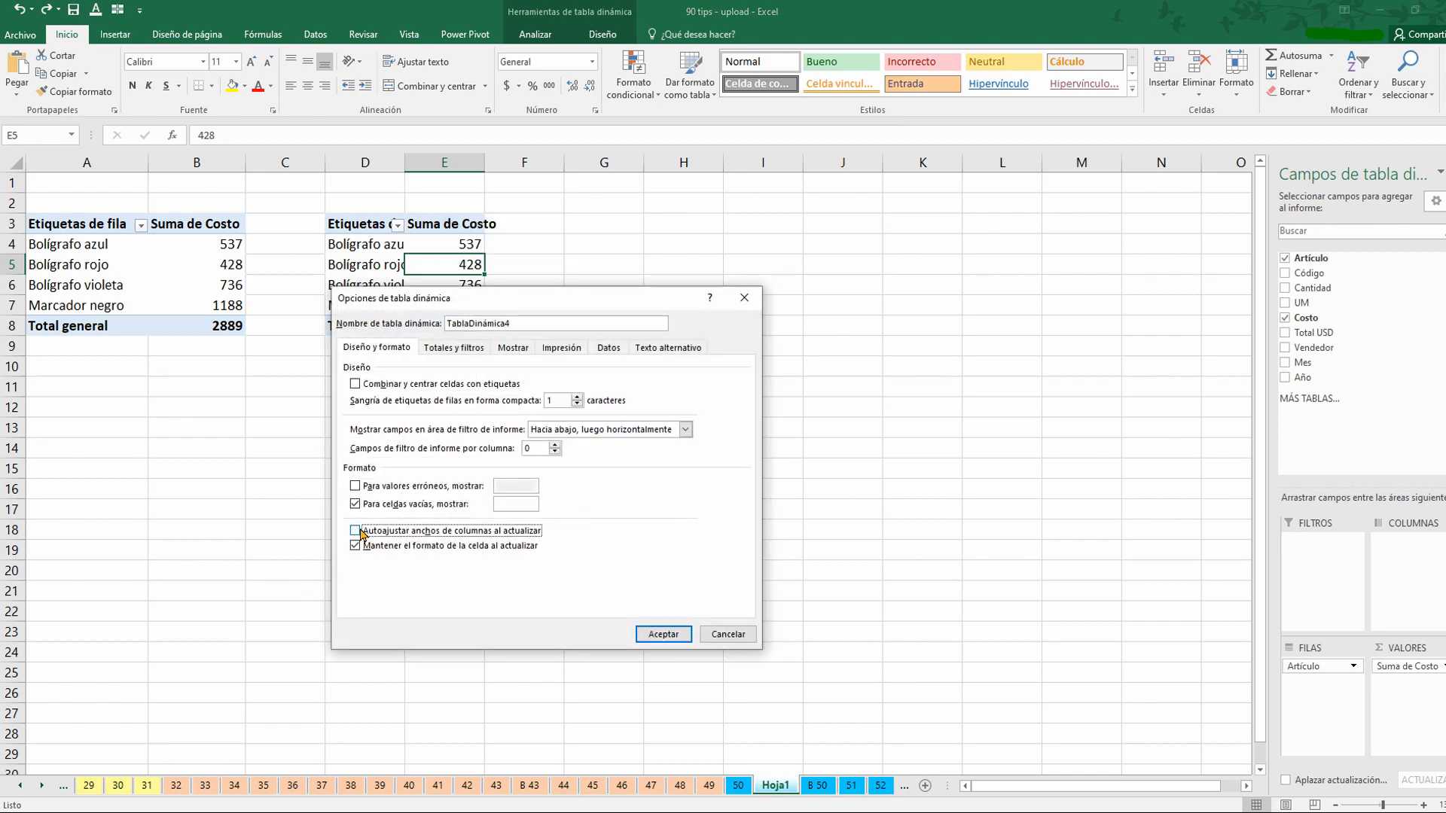
left_click(662, 635)
Step: Autofit the widths of columns D and E to the copied pivot table's contents
left_click(552, 414)
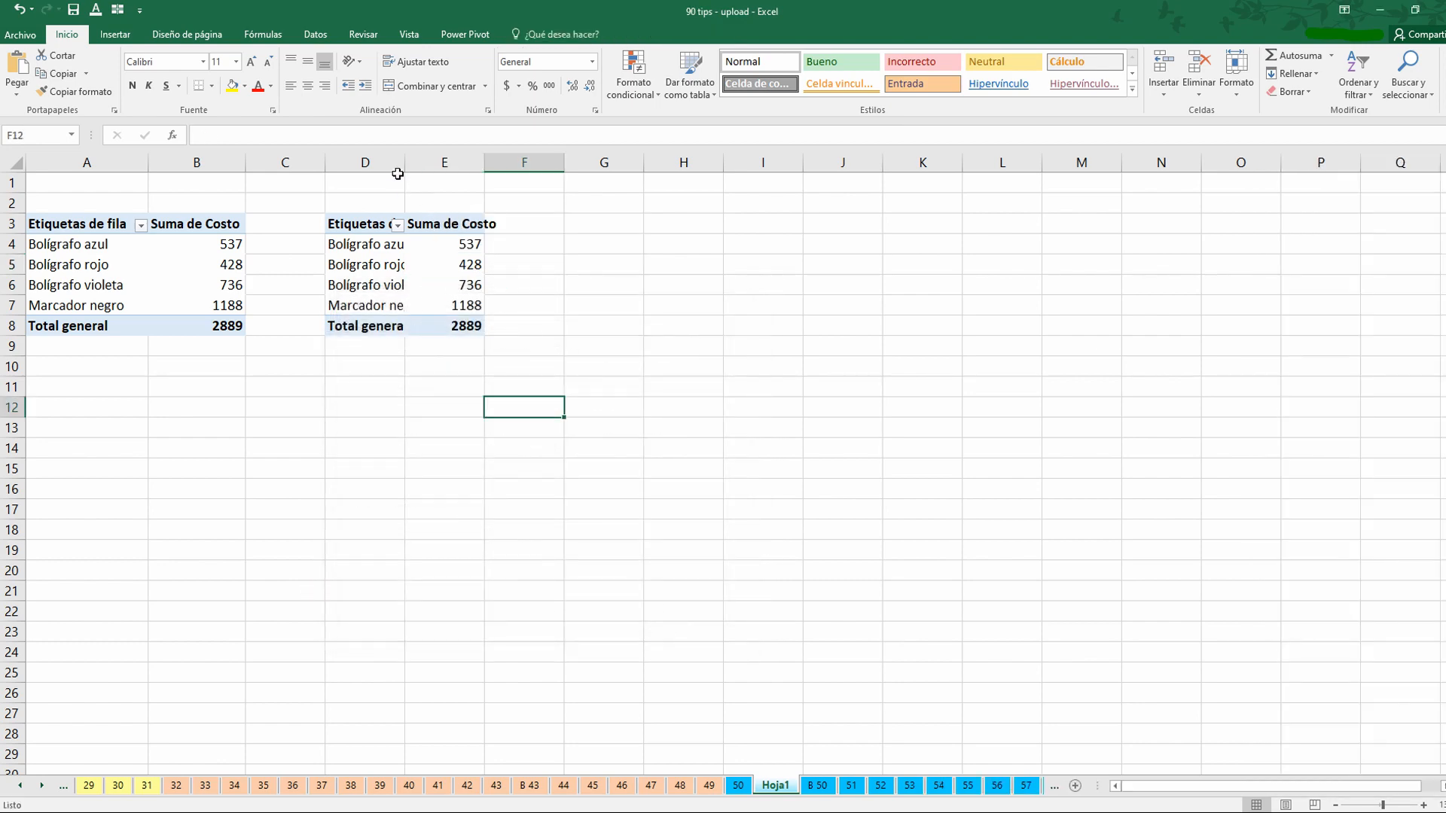
left_click_drag(392, 163, 439, 165)
double_click(481, 163)
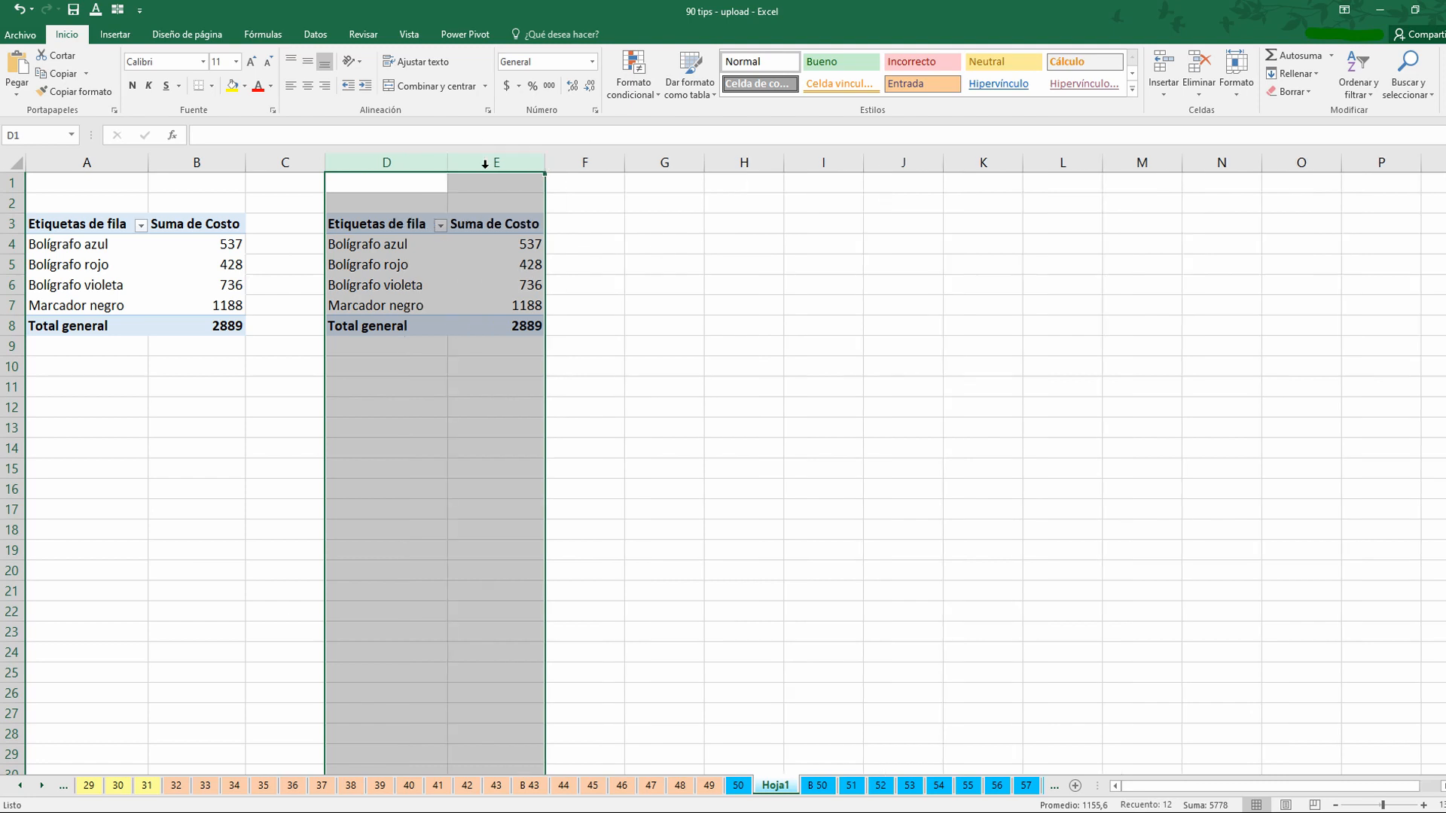
Step: Add Vendedor as the report filter, Año as columns and Código as rows below Artículo in the copied pivot table
left_click(512, 263)
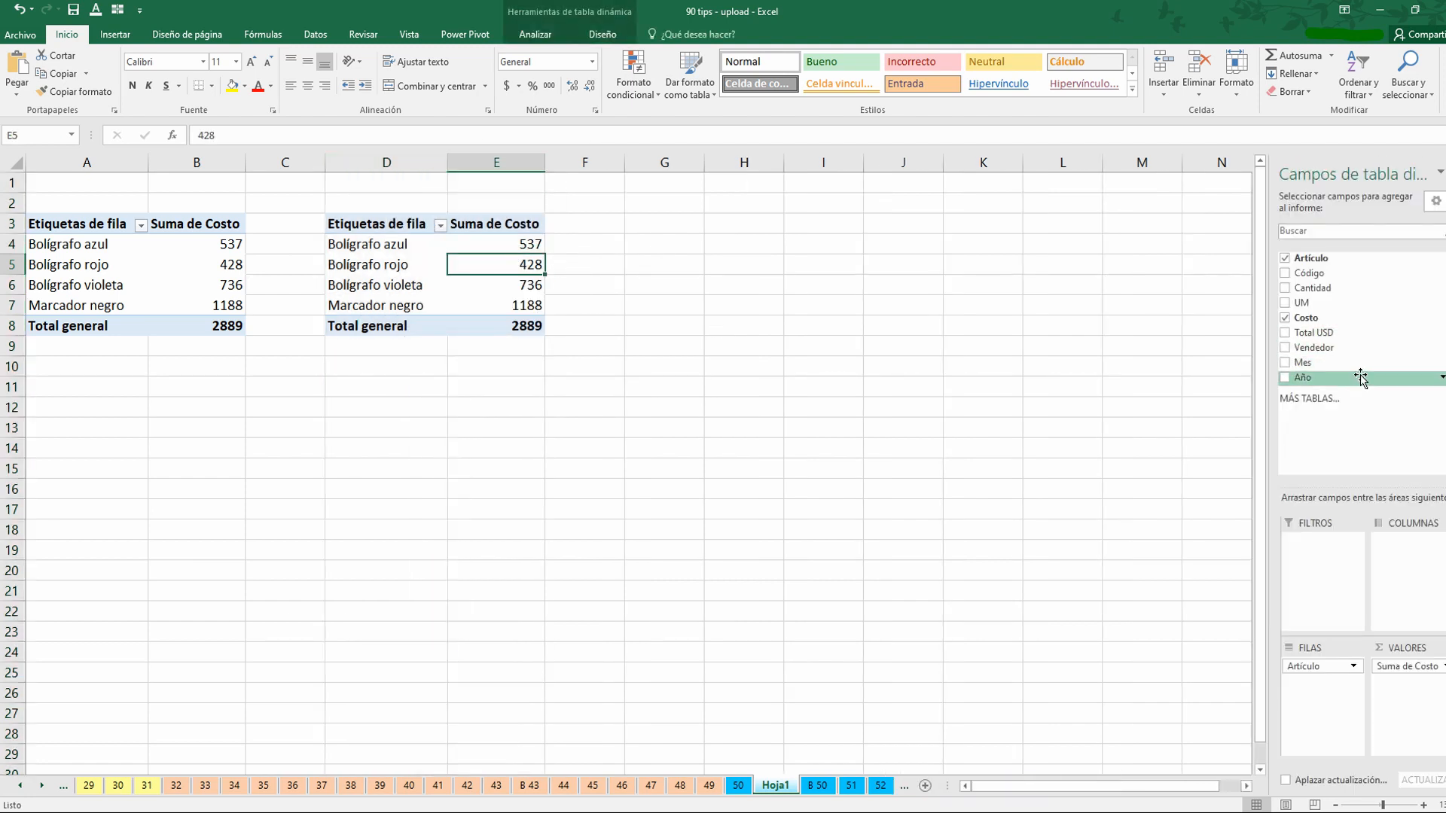
left_click_drag(1332, 349, 1329, 574)
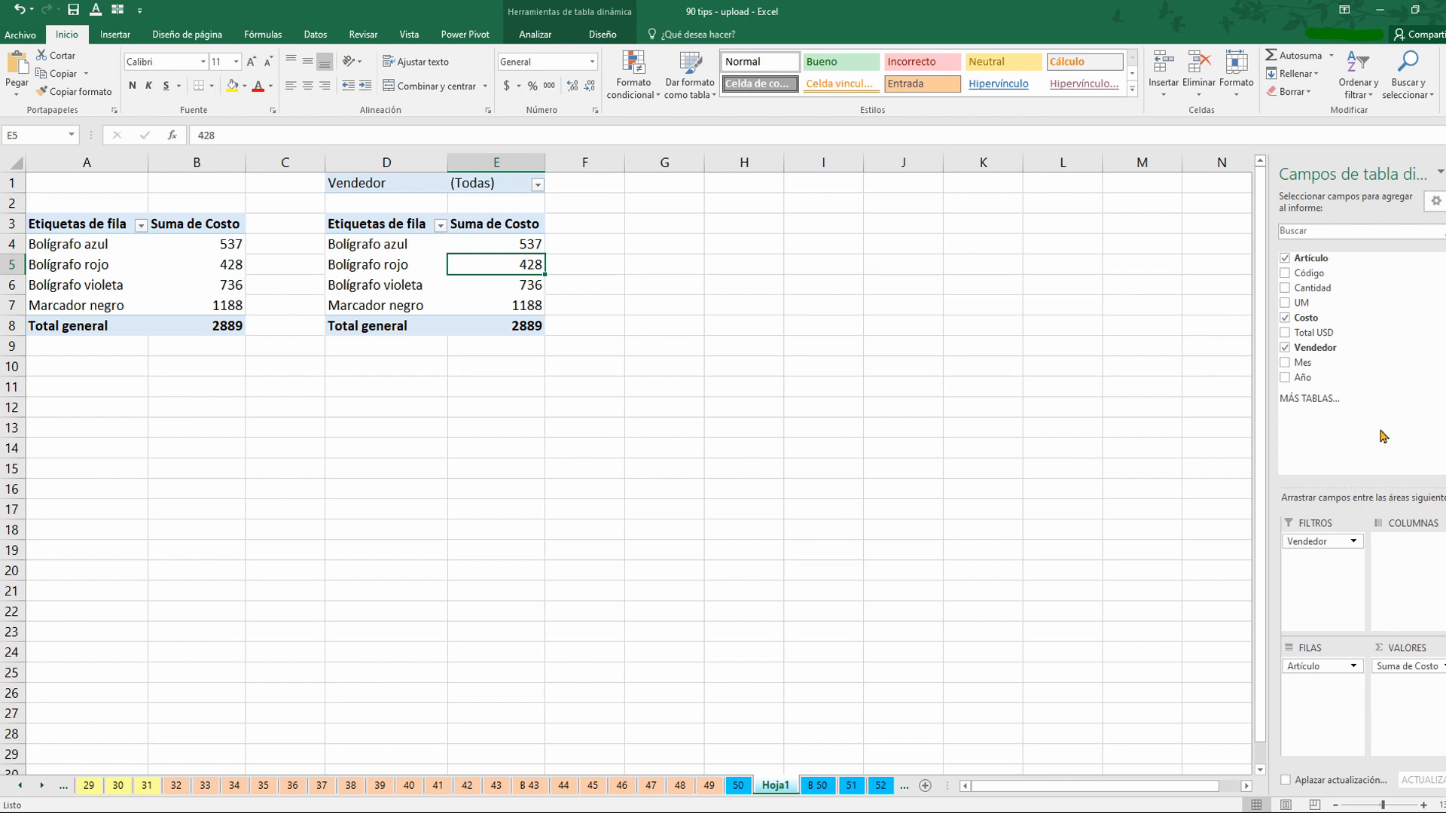
left_click_drag(1319, 377, 1423, 561)
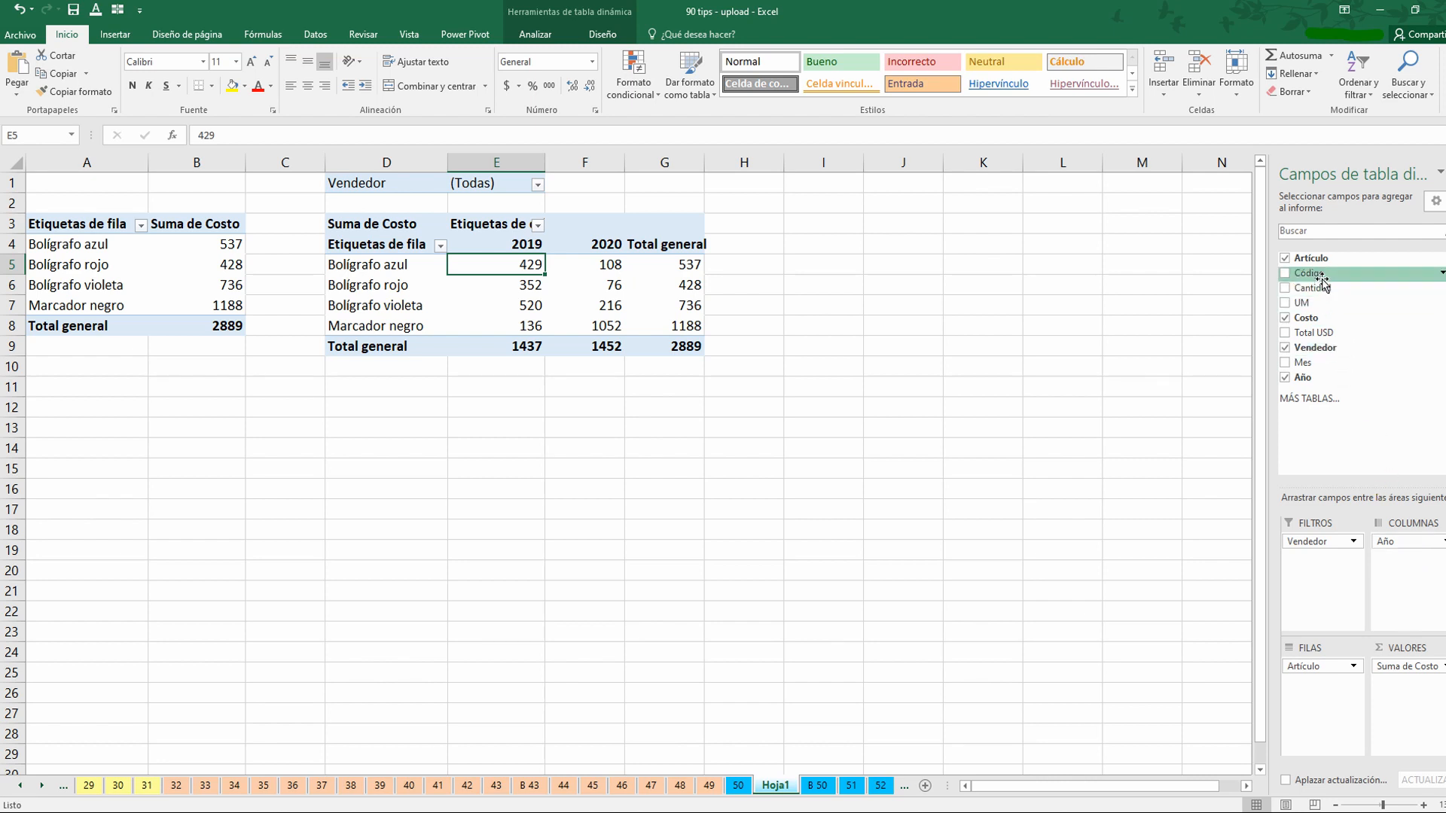
left_click_drag(1322, 280, 1325, 685)
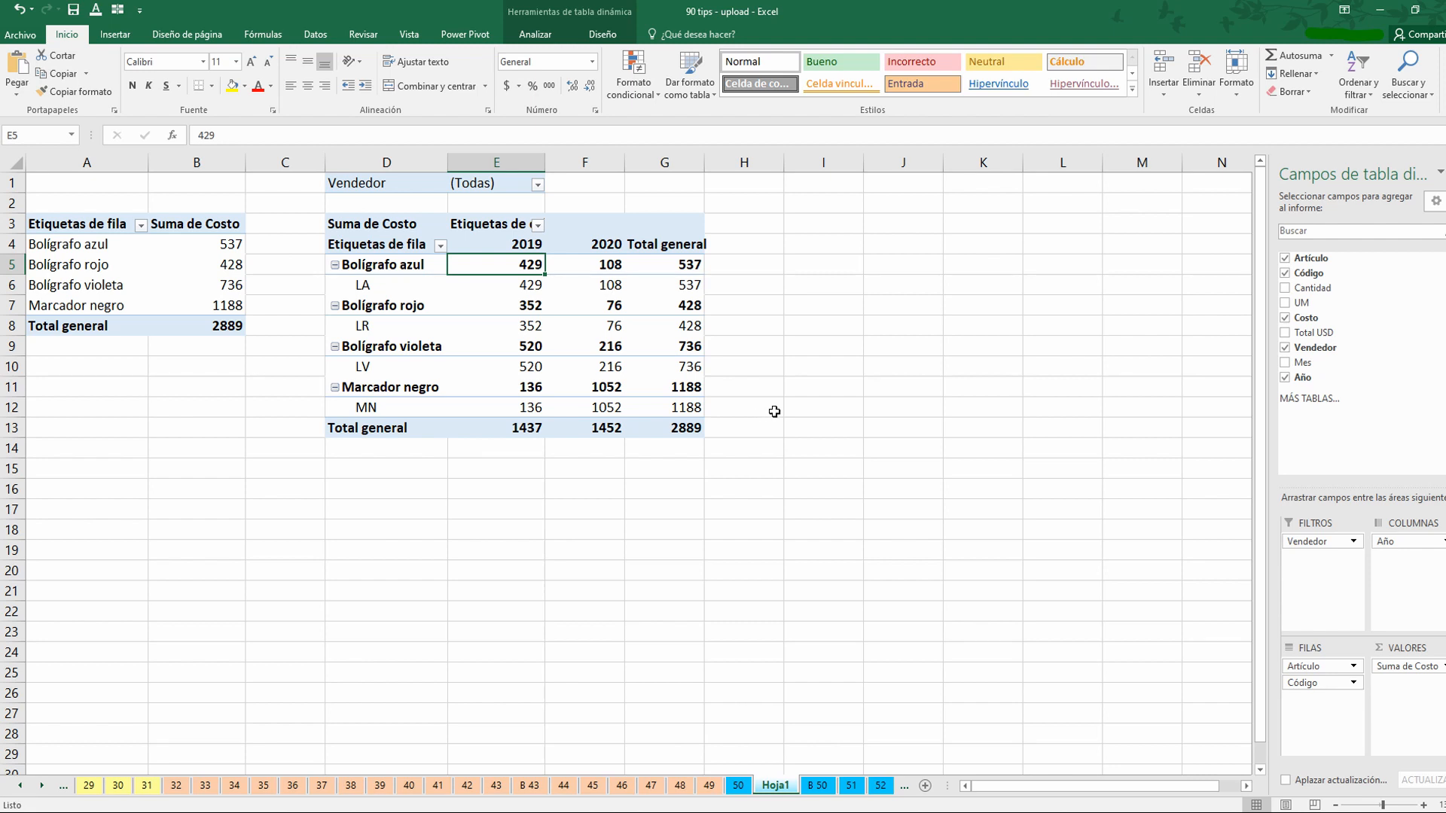
Step: Filter the Artículo row labels of the second pivot table to exclude Bolígrafo rojo
left_click(461, 325)
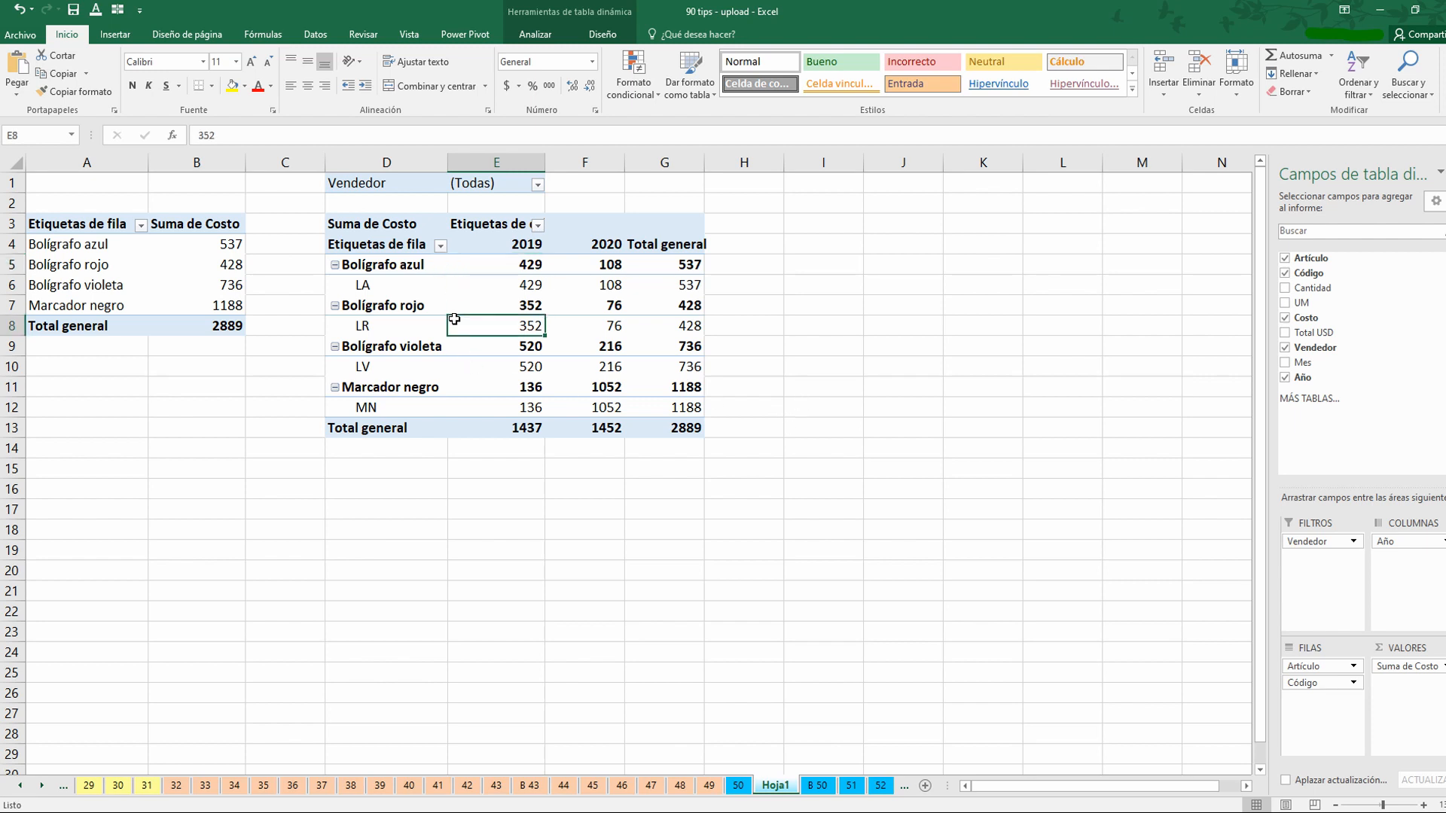
left_click(407, 390)
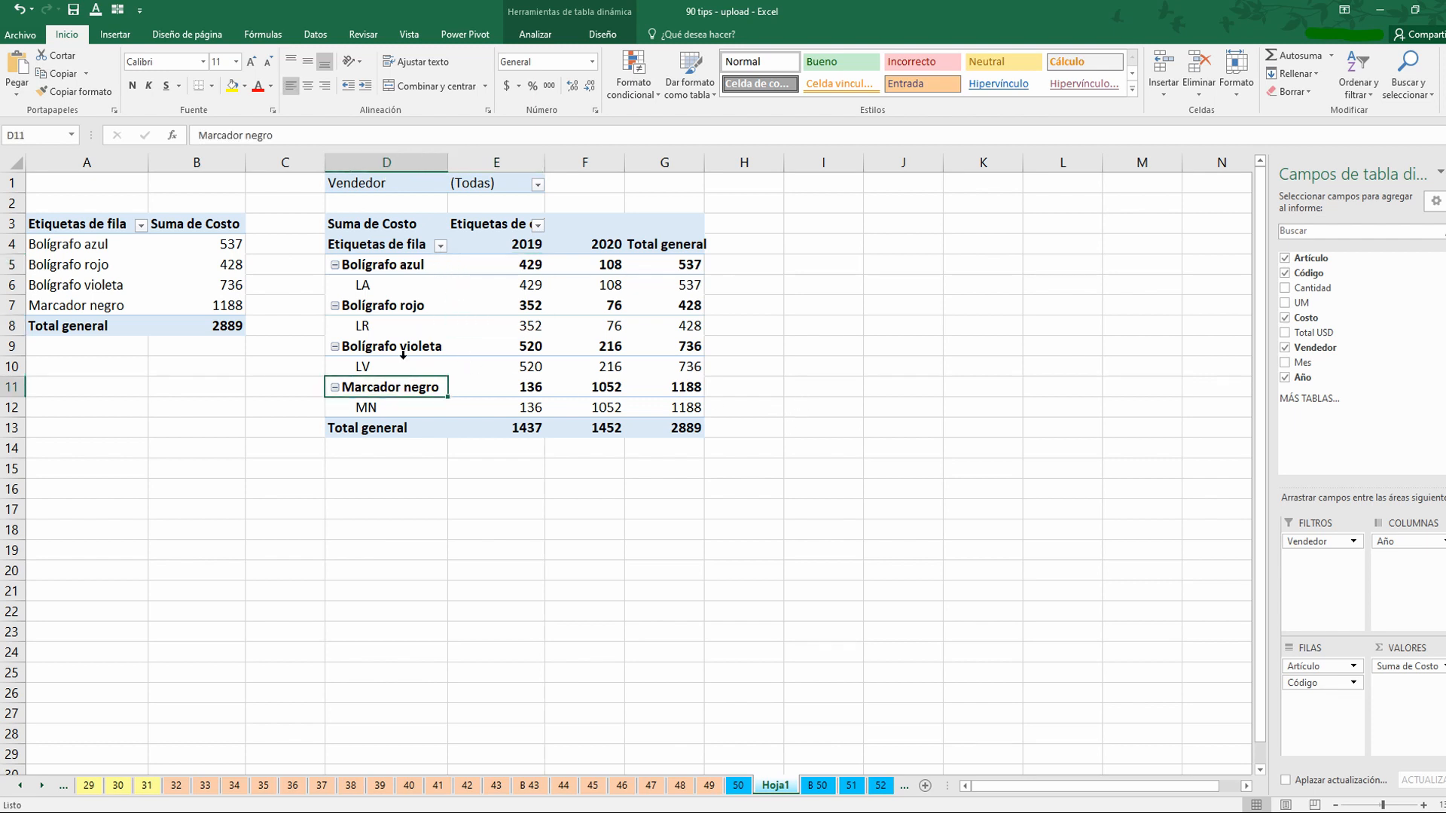
left_click(404, 308)
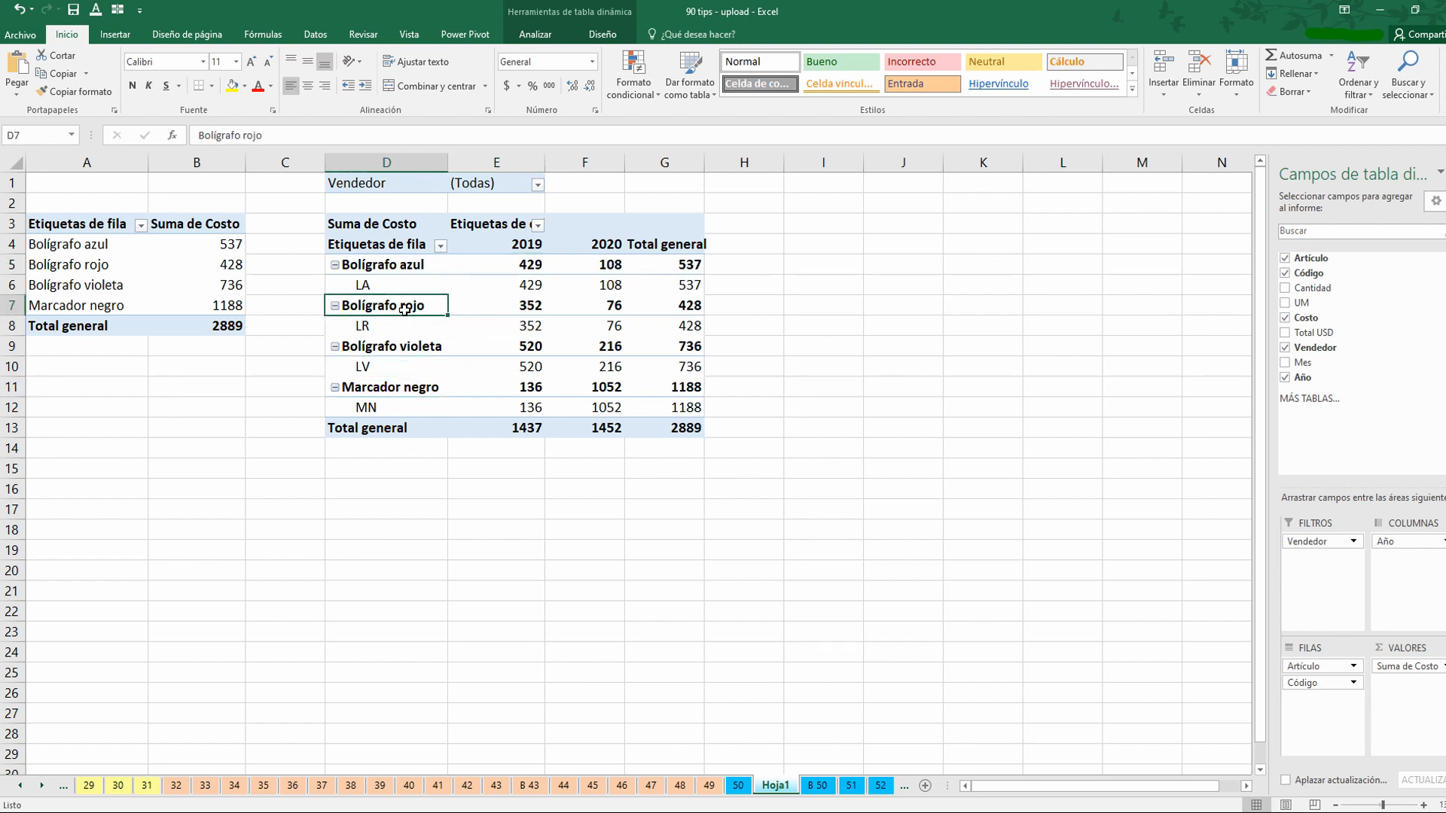
left_click(440, 246)
left_click(288, 462)
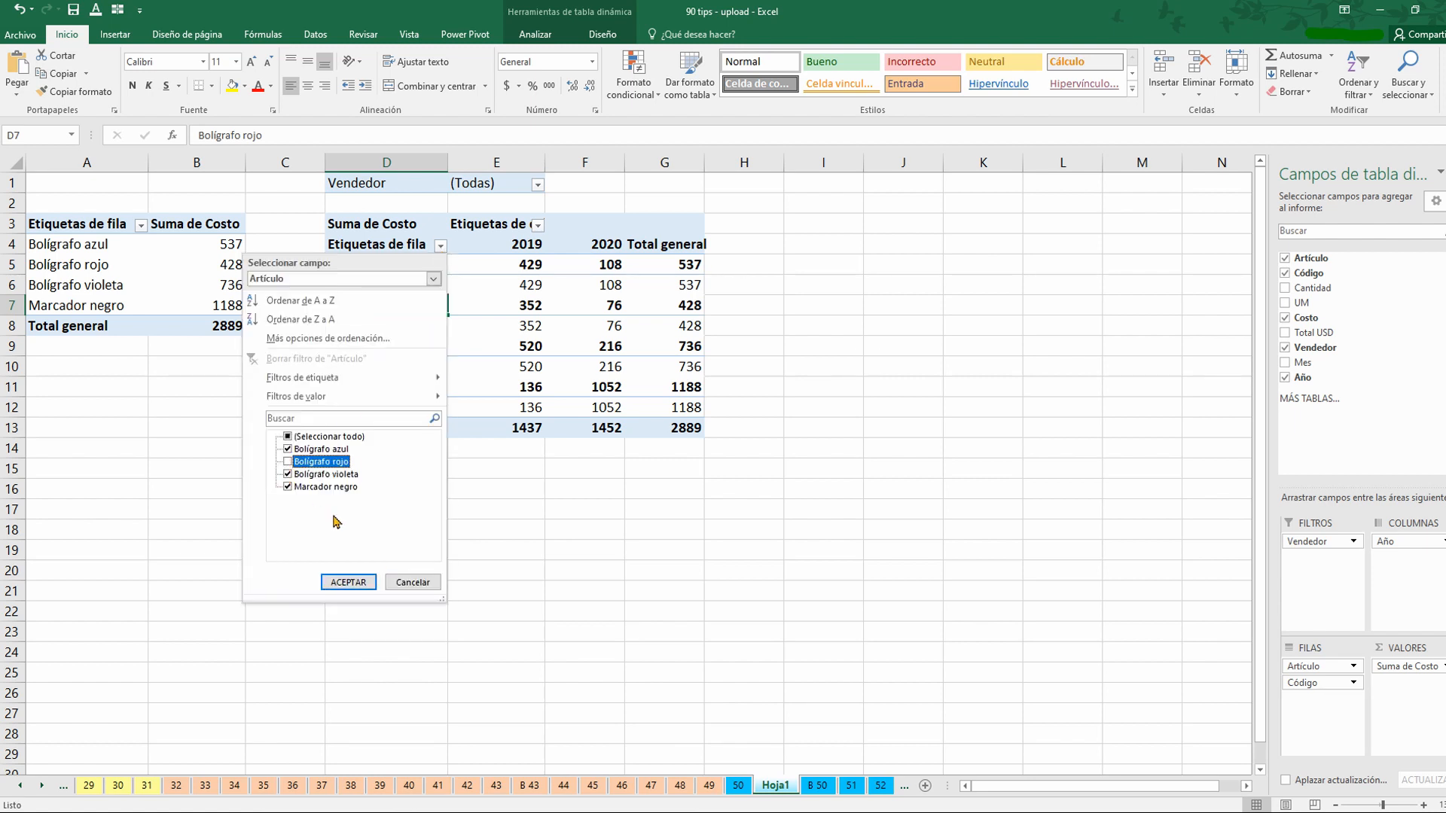
left_click(348, 582)
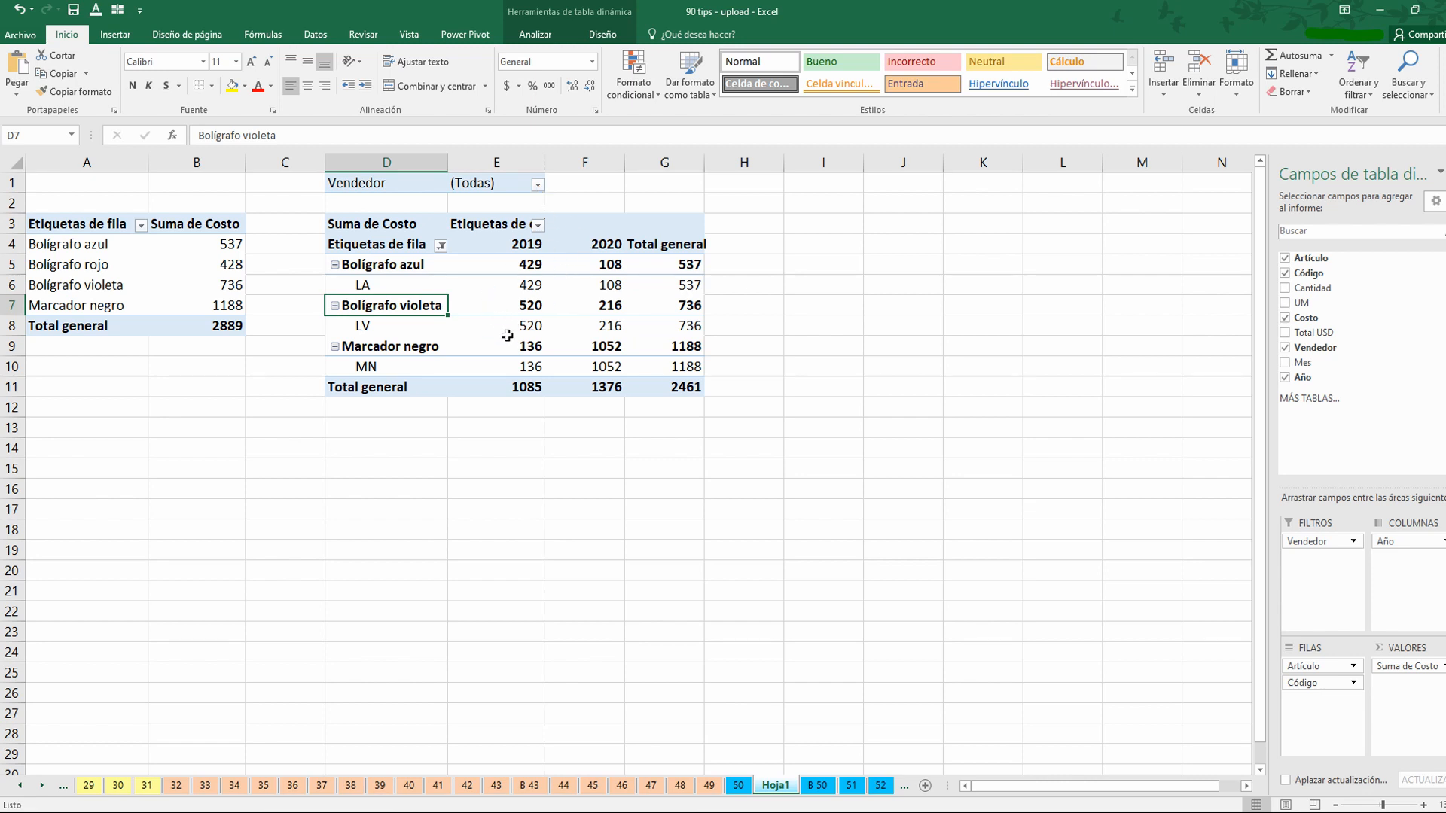
Step: Replace Suma de Costo with the Total USD field in the second pivot table's values
left_click_drag(1402, 666, 1145, 624)
left_click_drag(1330, 336, 1412, 723)
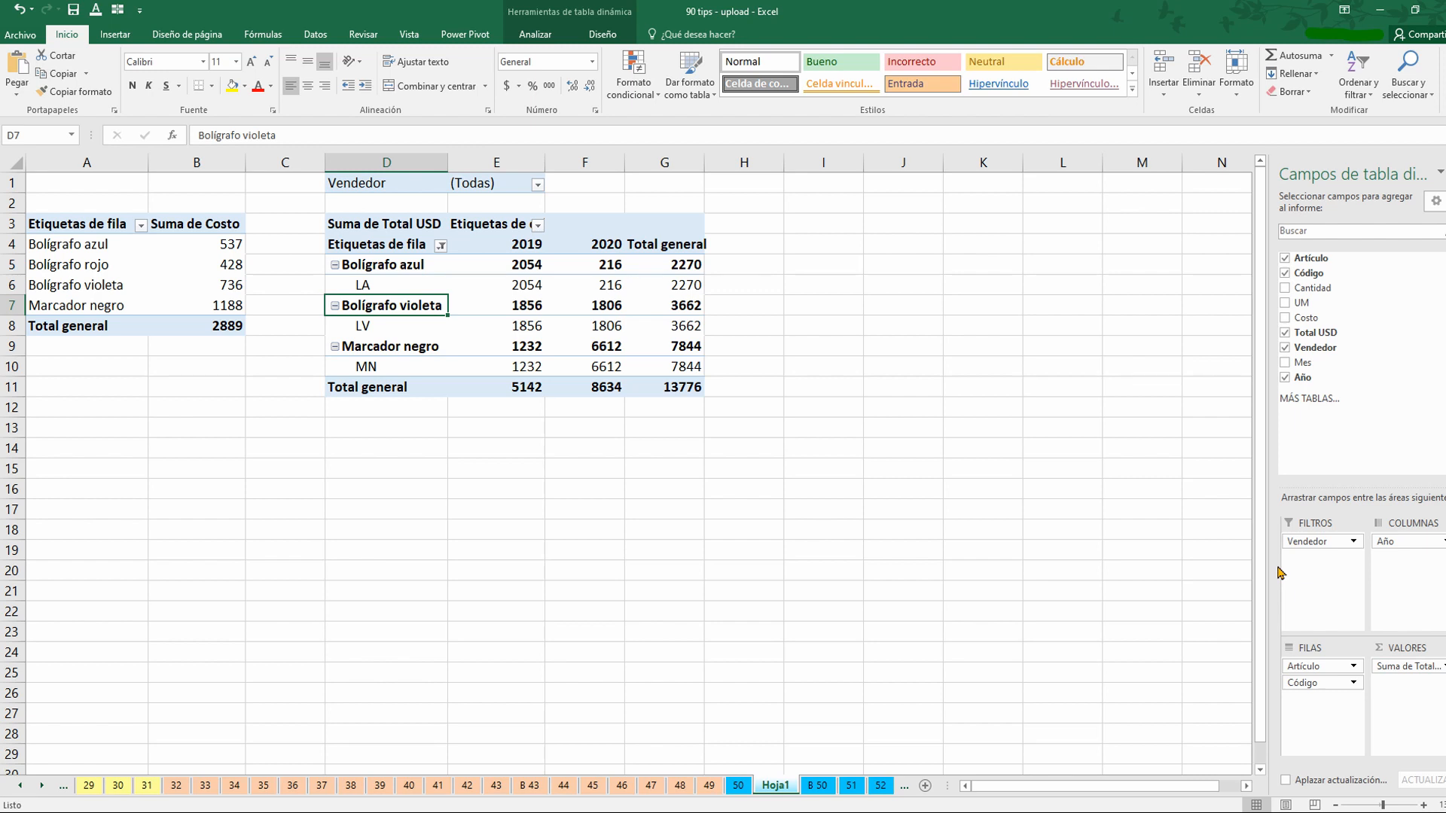
Step: Limit the Vendedor report filter to multiple items: the second, sixth, eighth and thirteenth sellers listed
left_click(536, 184)
left_click(368, 361)
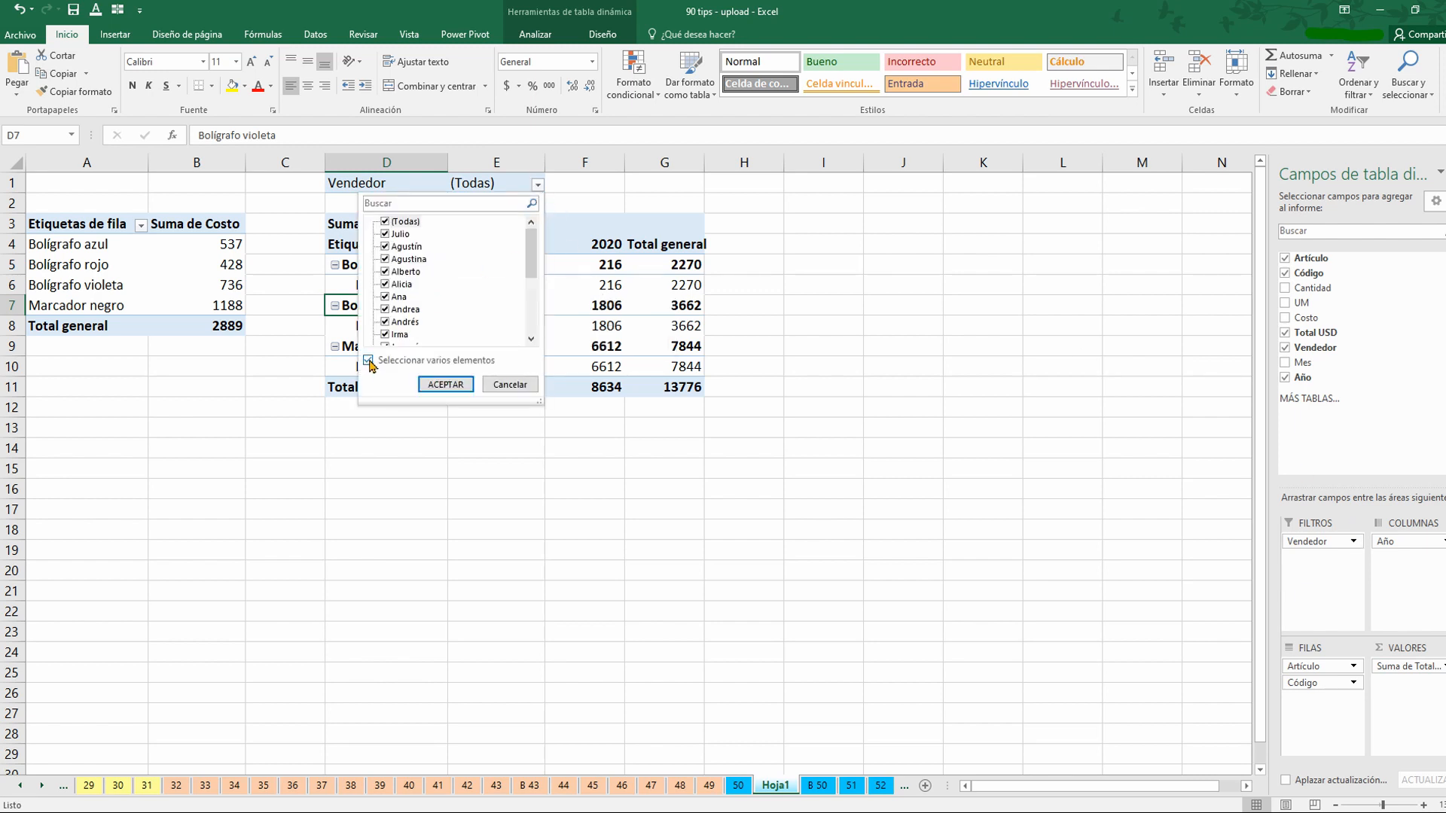
left_click(386, 222)
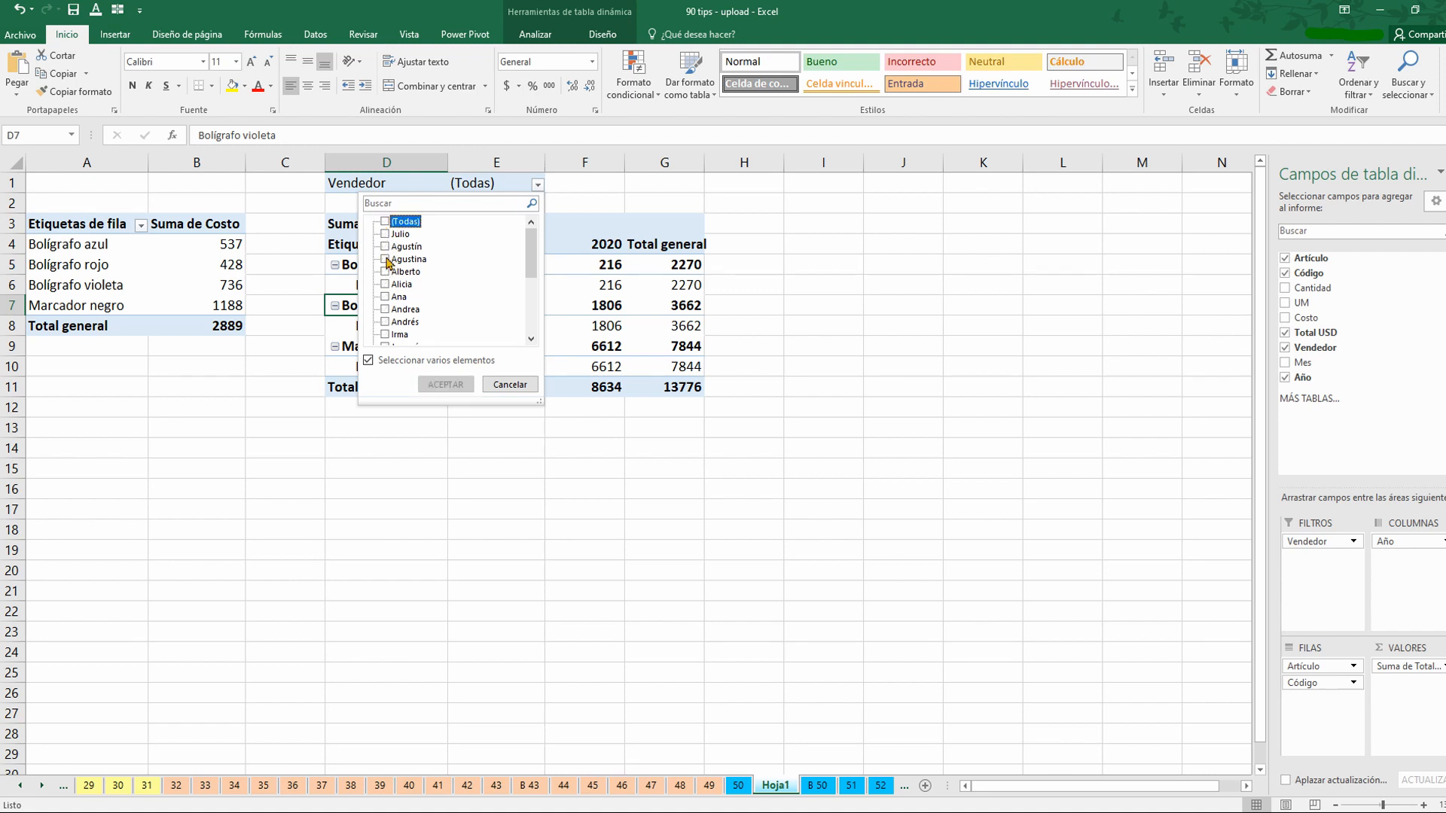
left_click(386, 247)
left_click(386, 298)
left_click(387, 323)
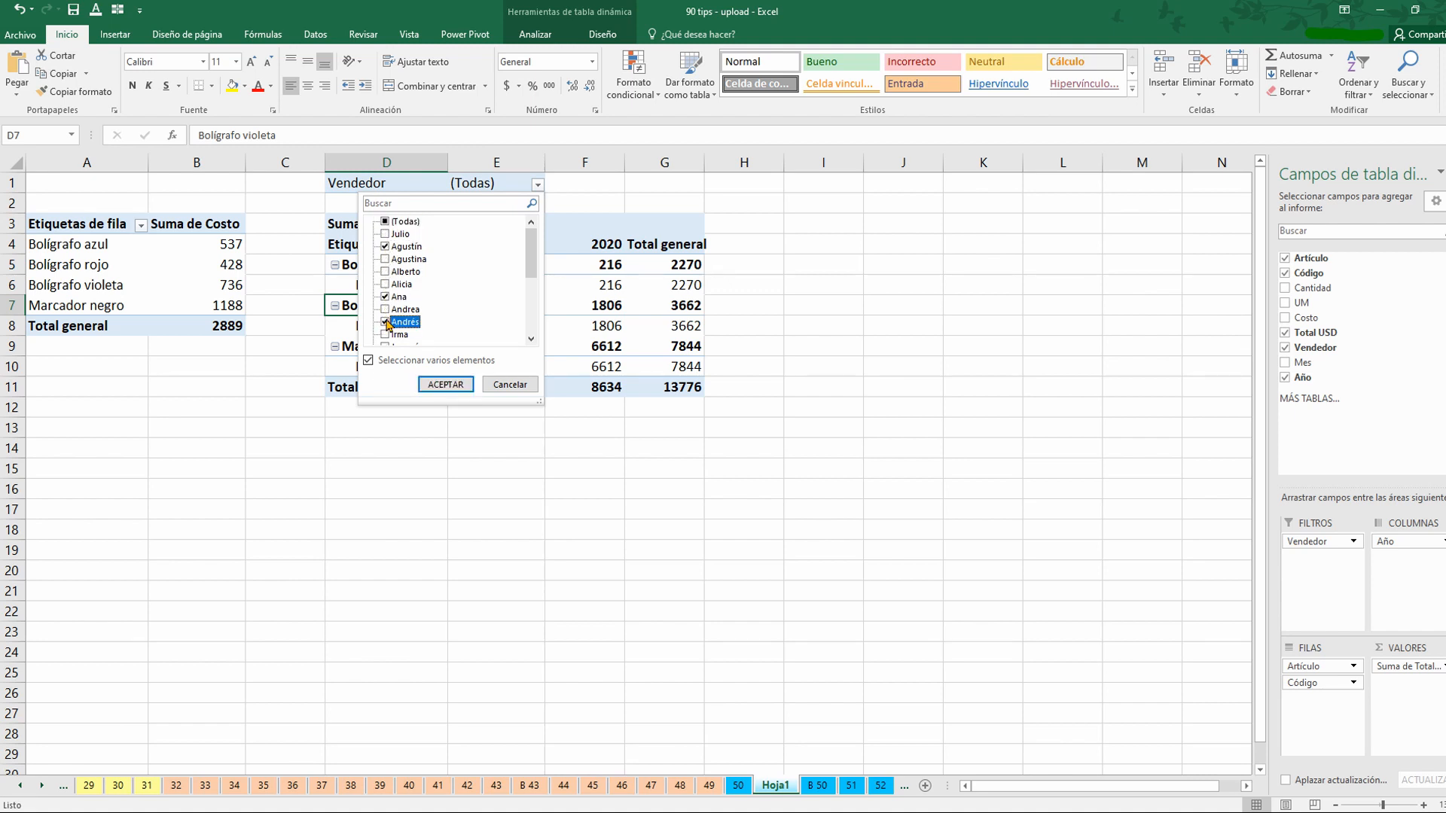
scroll(388, 301, "down", 3)
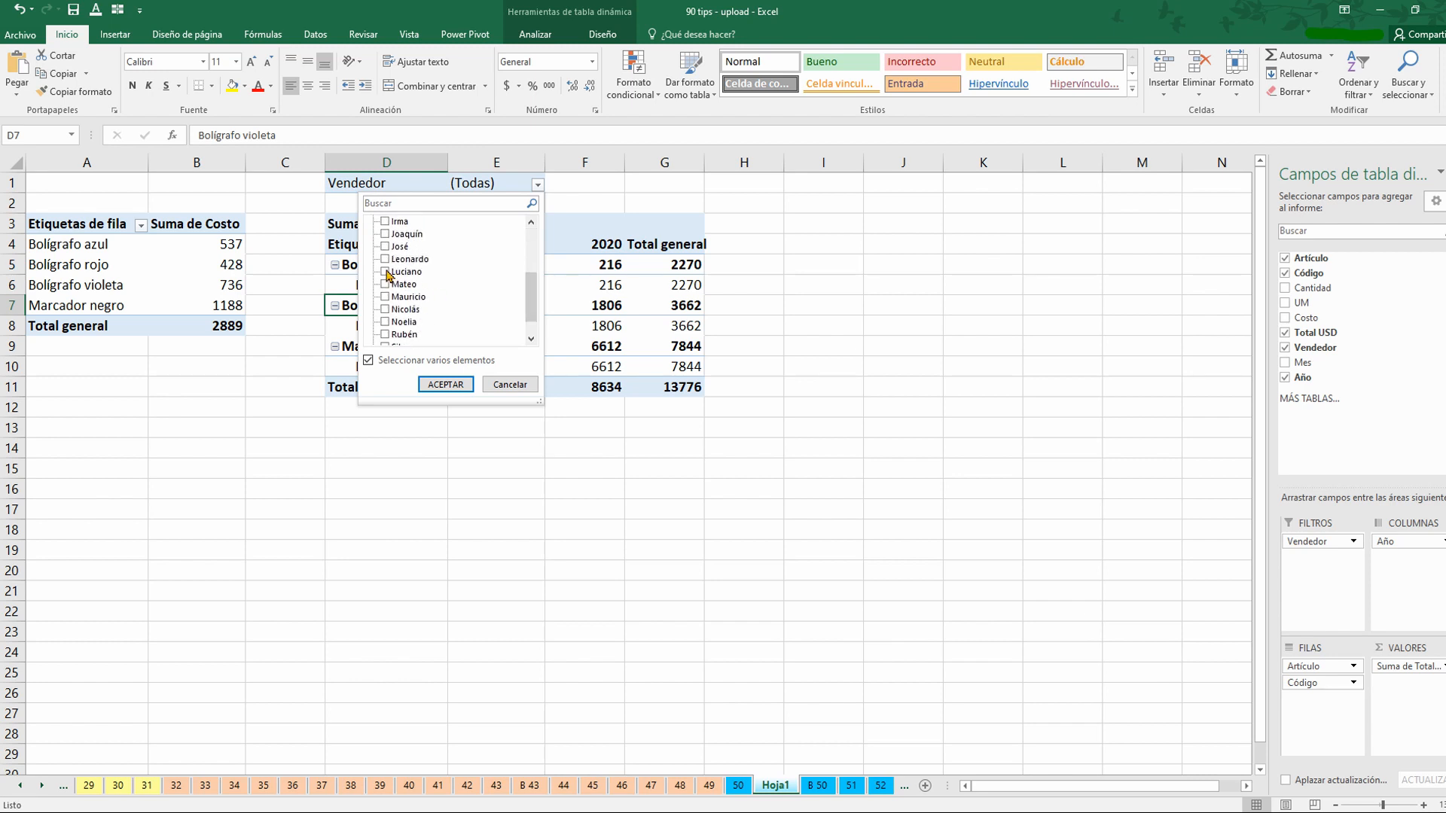
left_click(386, 272)
left_click(448, 383)
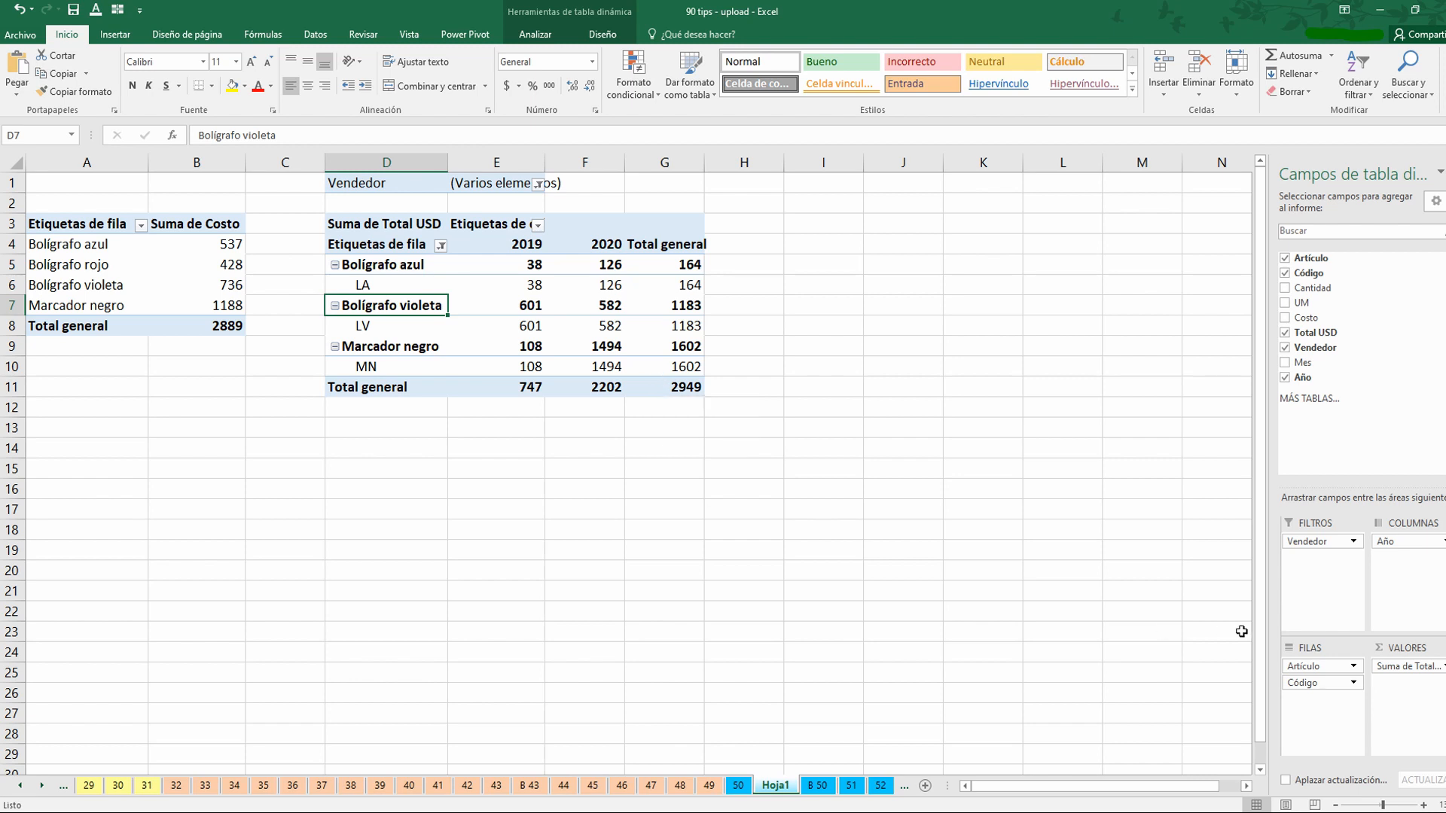
Step: Filter the Año column labels of the second pivot table to exclude 2019
left_click(537, 225)
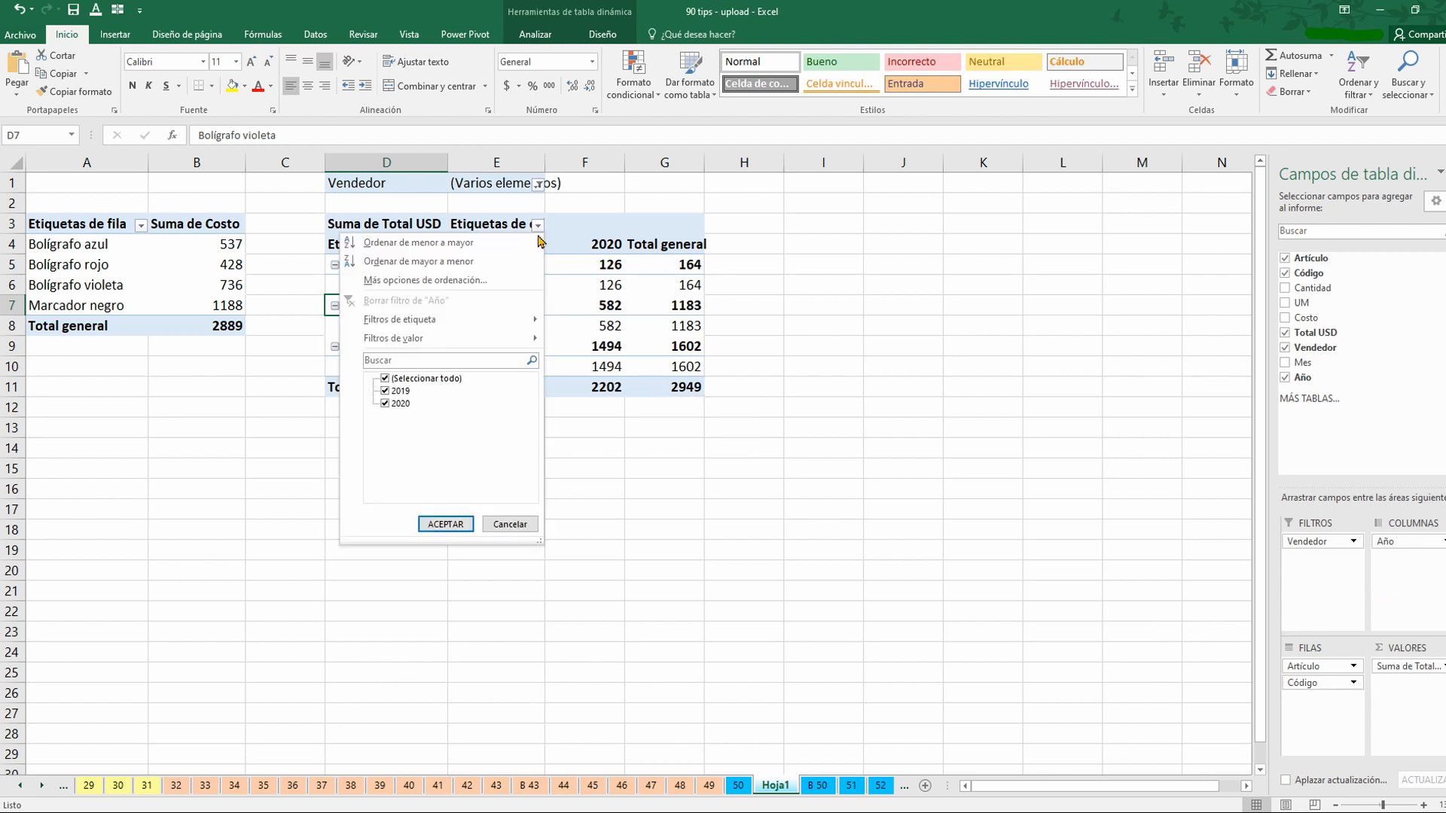
left_click(397, 392)
left_click(449, 525)
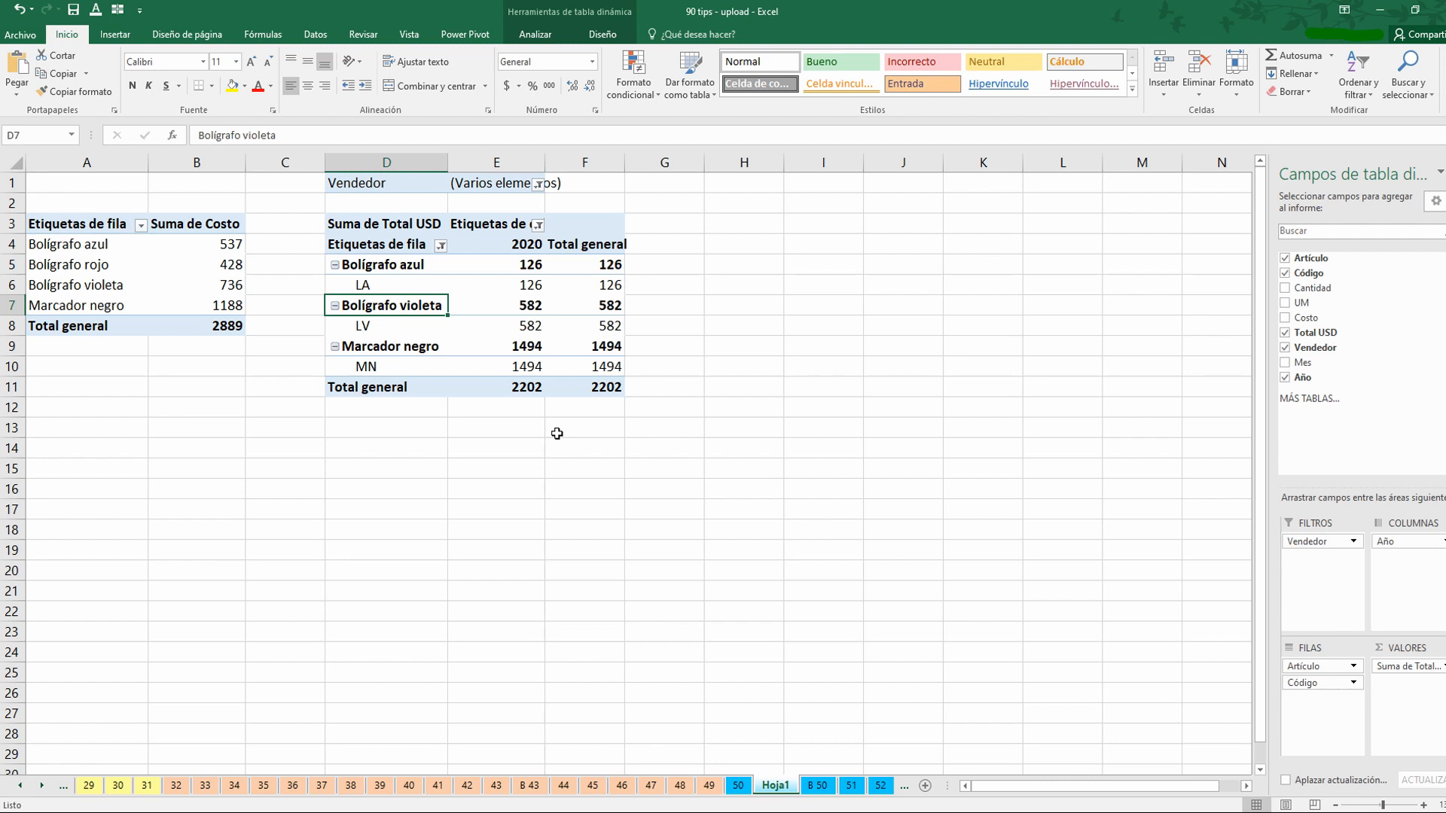
Step: Search the Artículo row-label filter for "violeta" and close it without applying the search
left_click(441, 246)
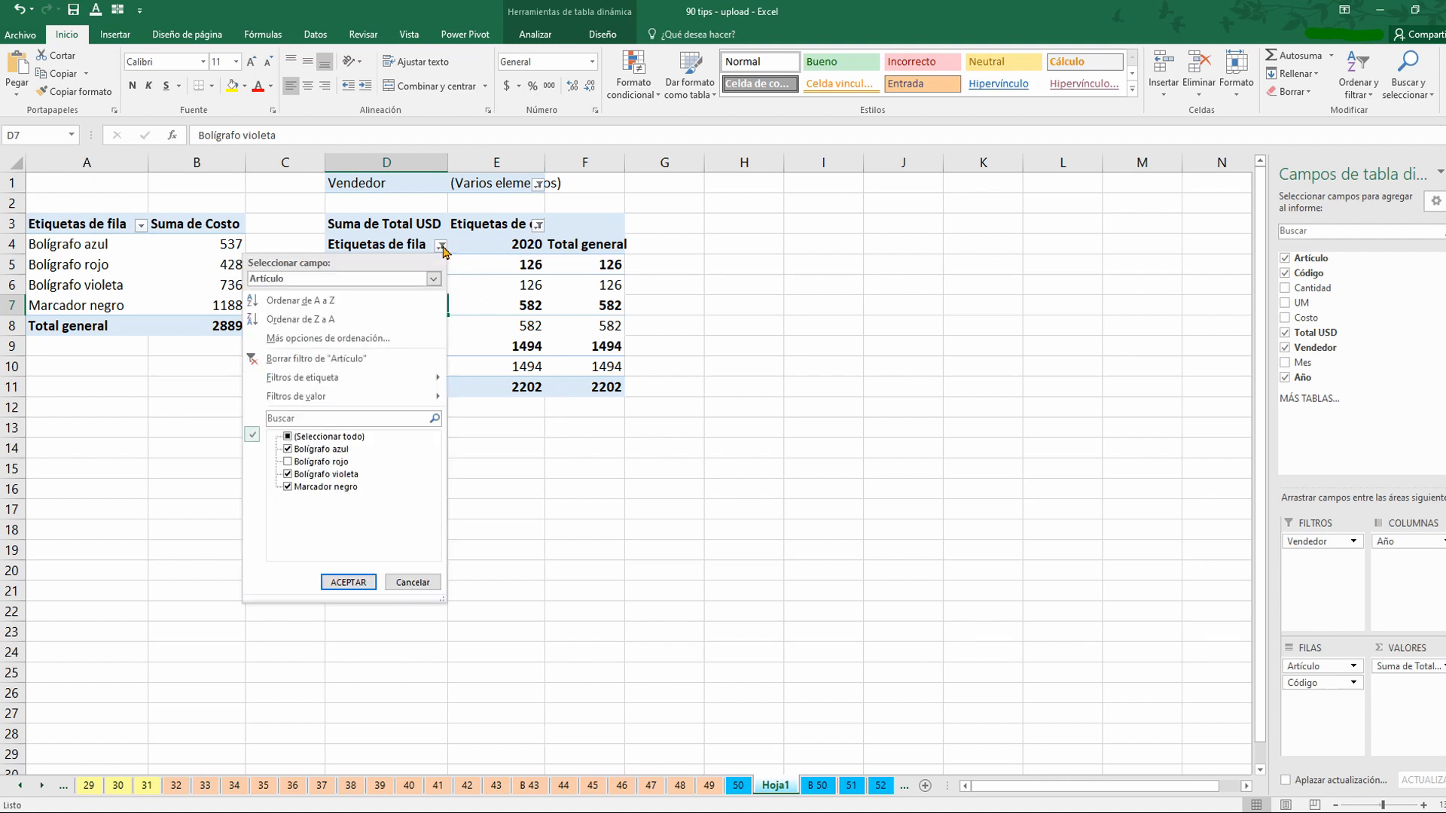
left_click(317, 419)
type("vil")
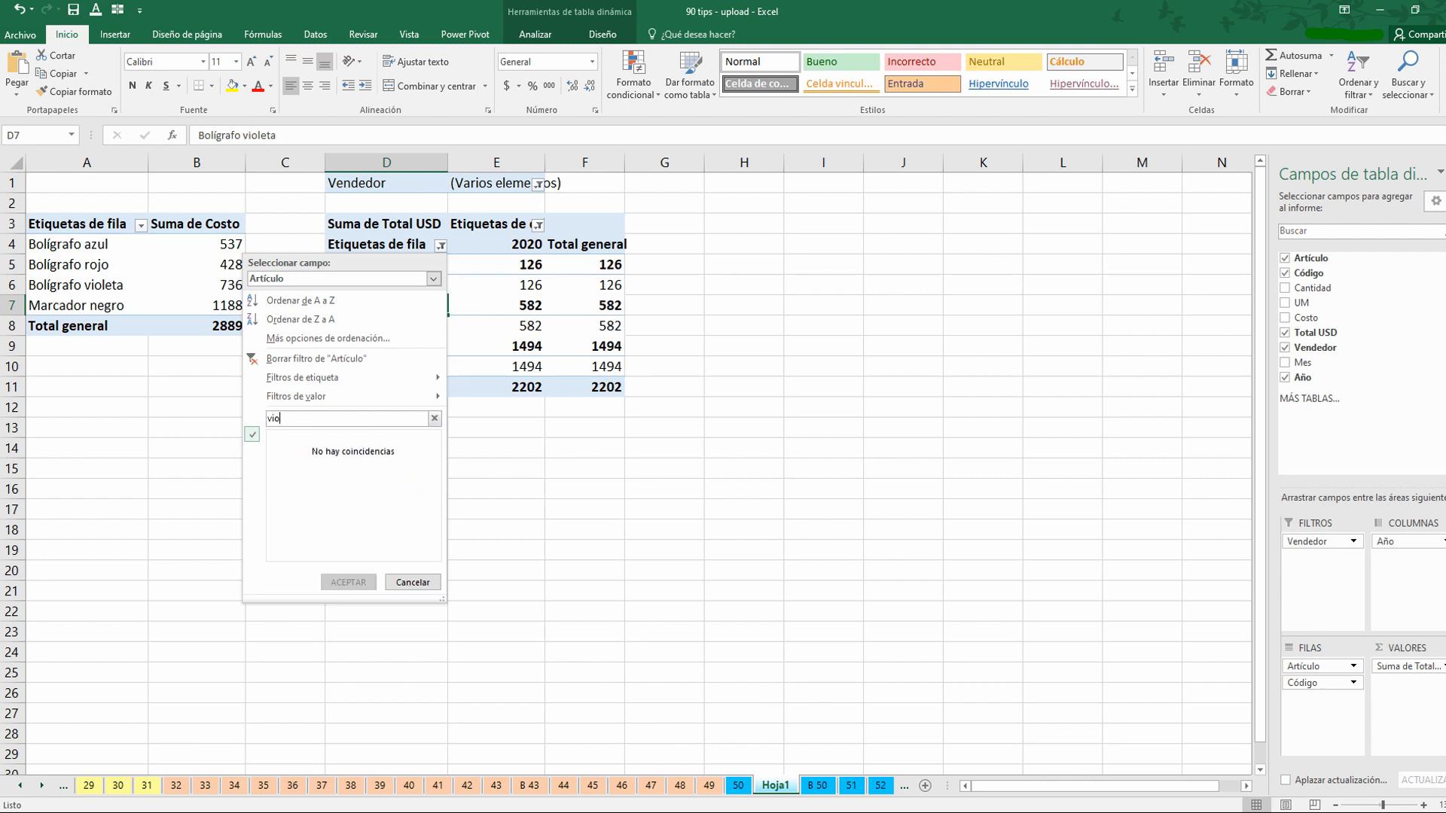
type("leta")
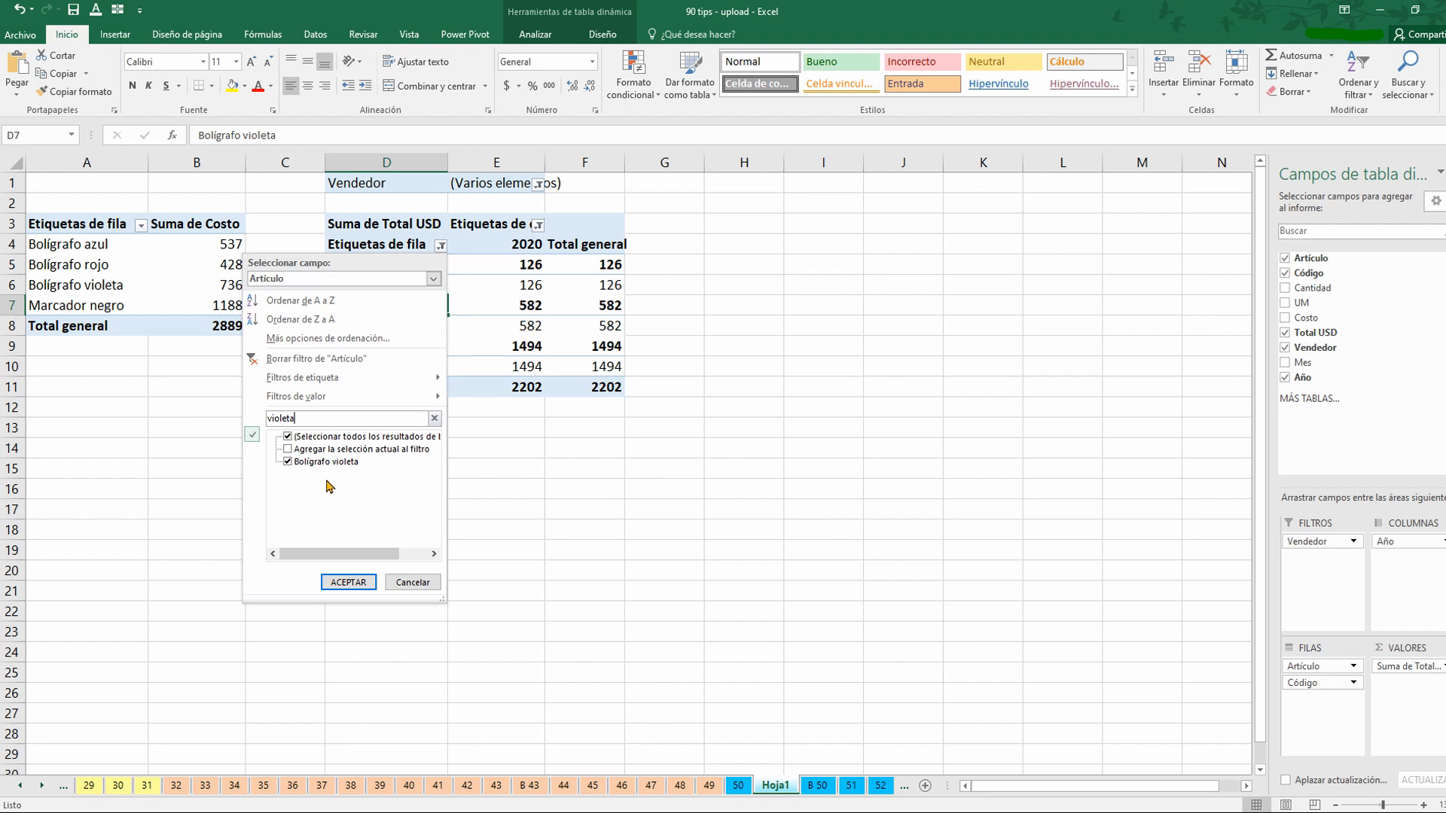
key("Escape")
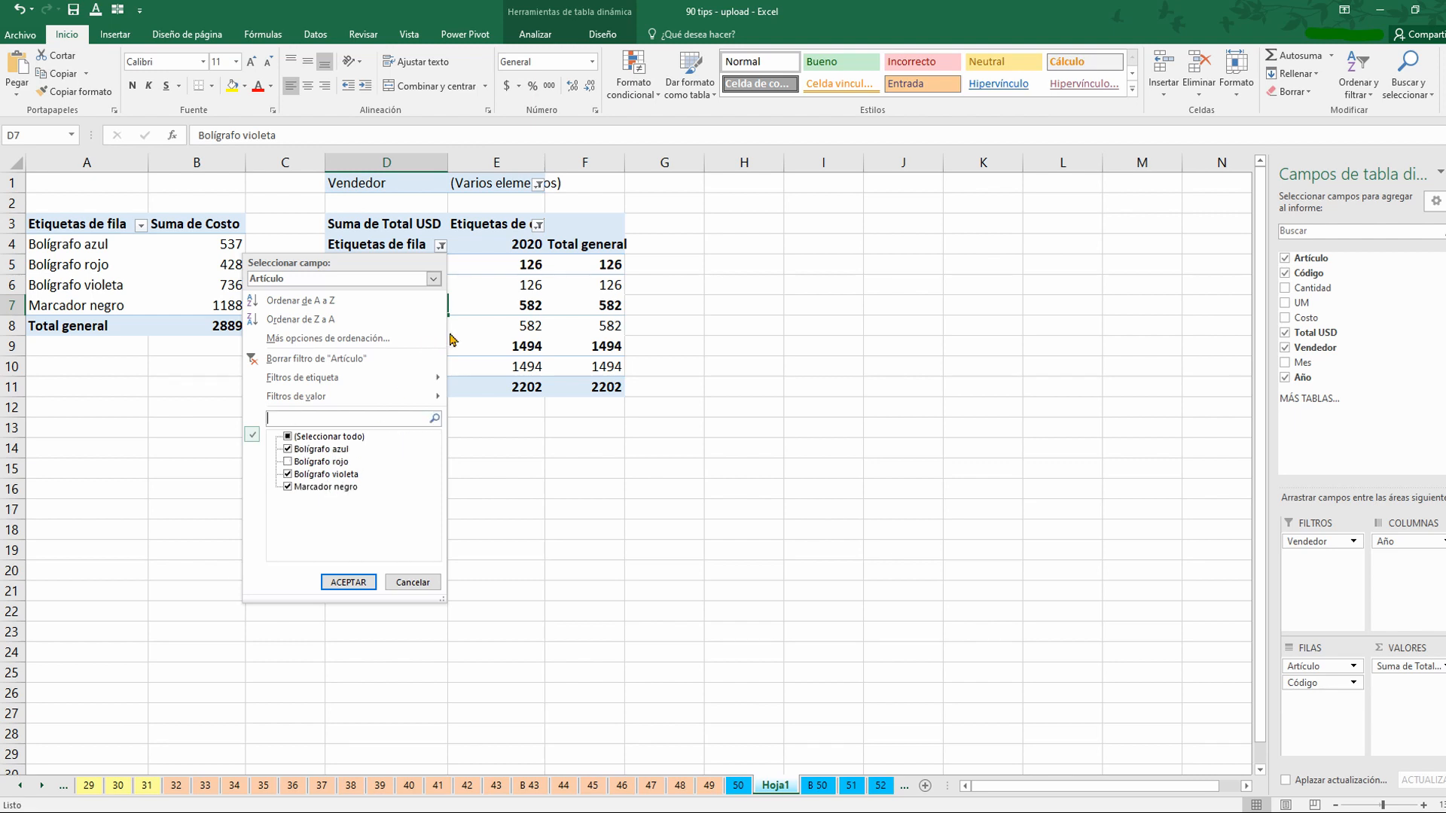
key("Escape")
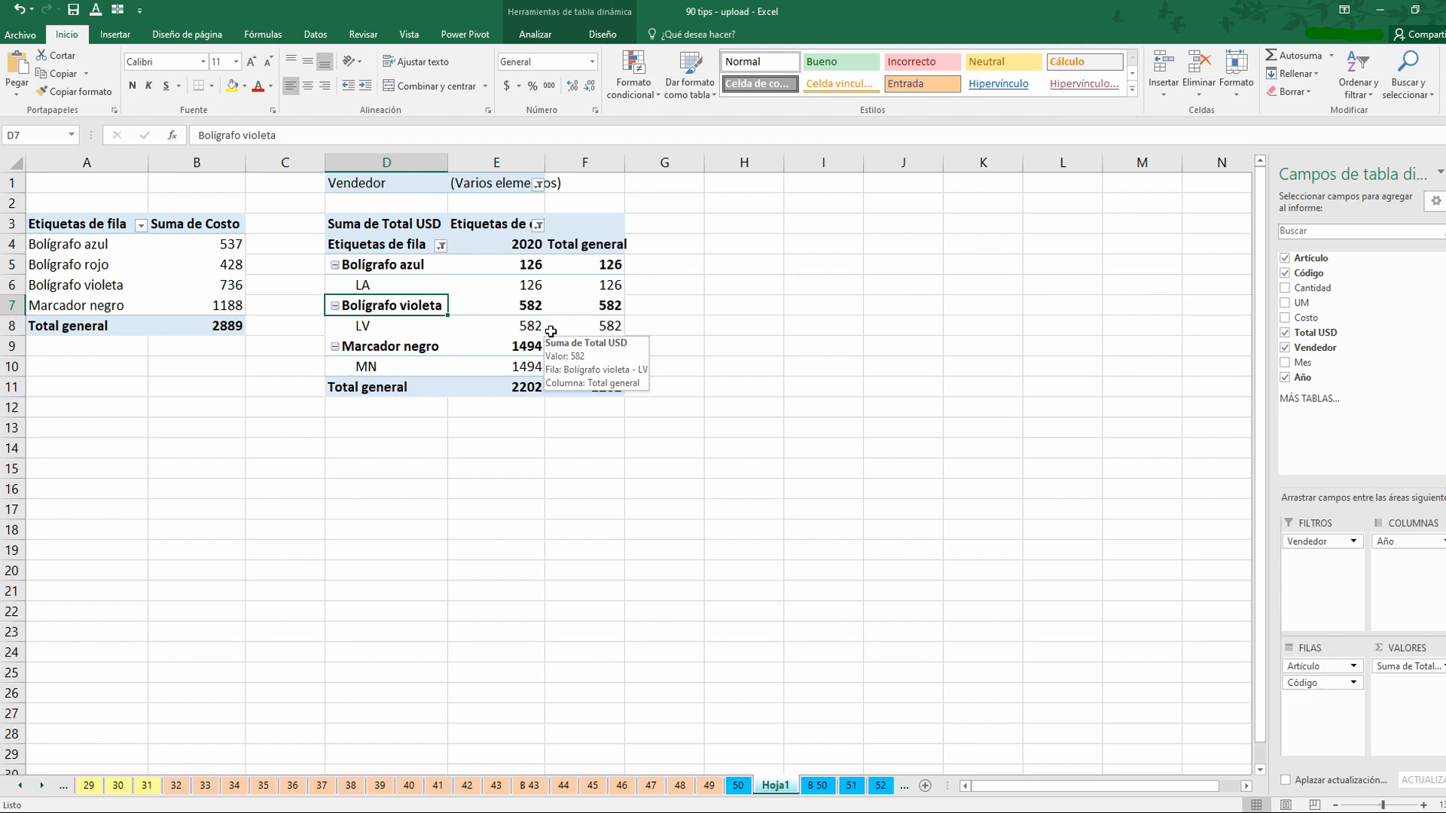
Step: Return to the index from sheet 50, open the Mantener ancho columnas tip and read its explanatory notes
left_click(741, 784)
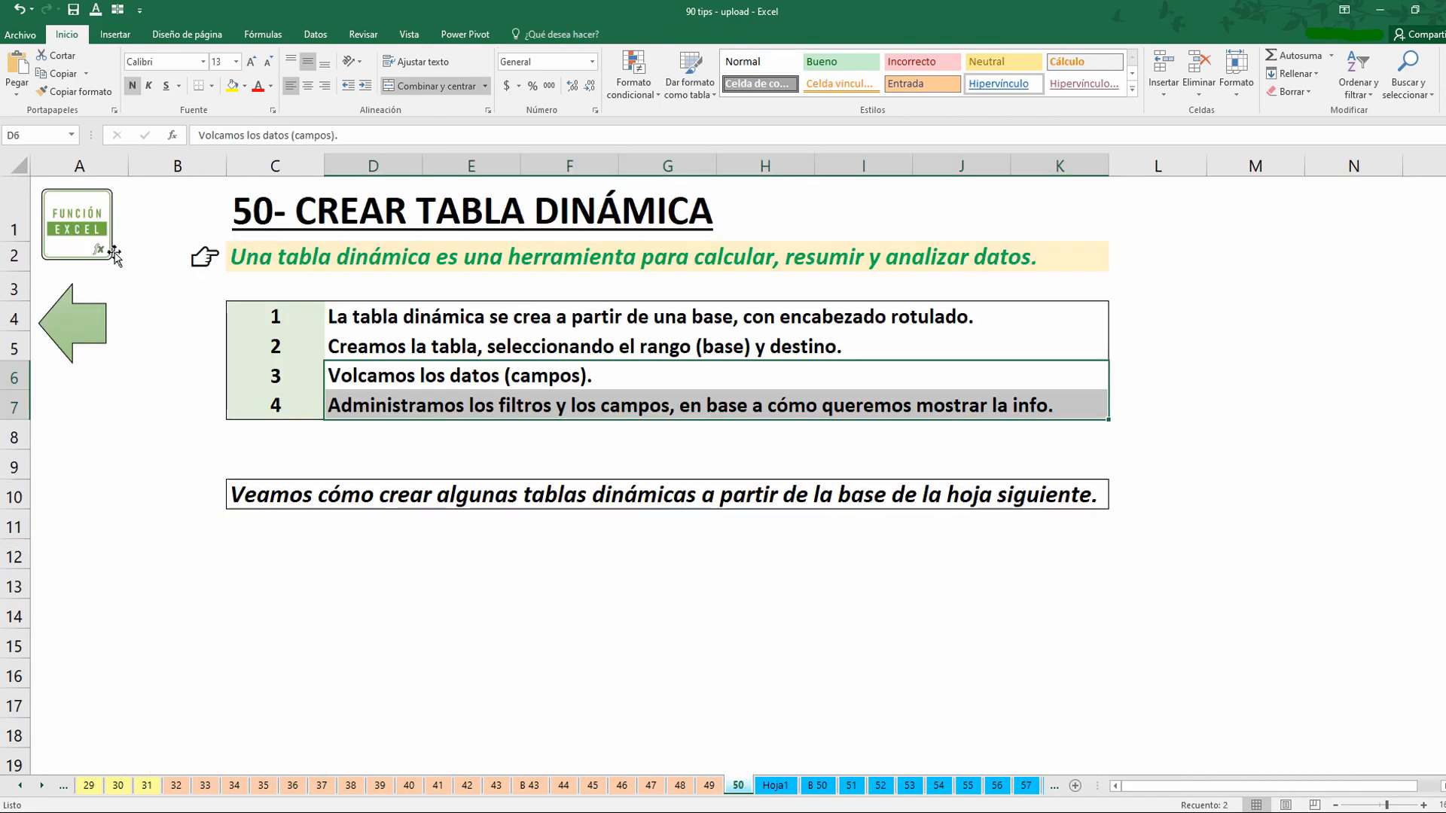
left_click(94, 332)
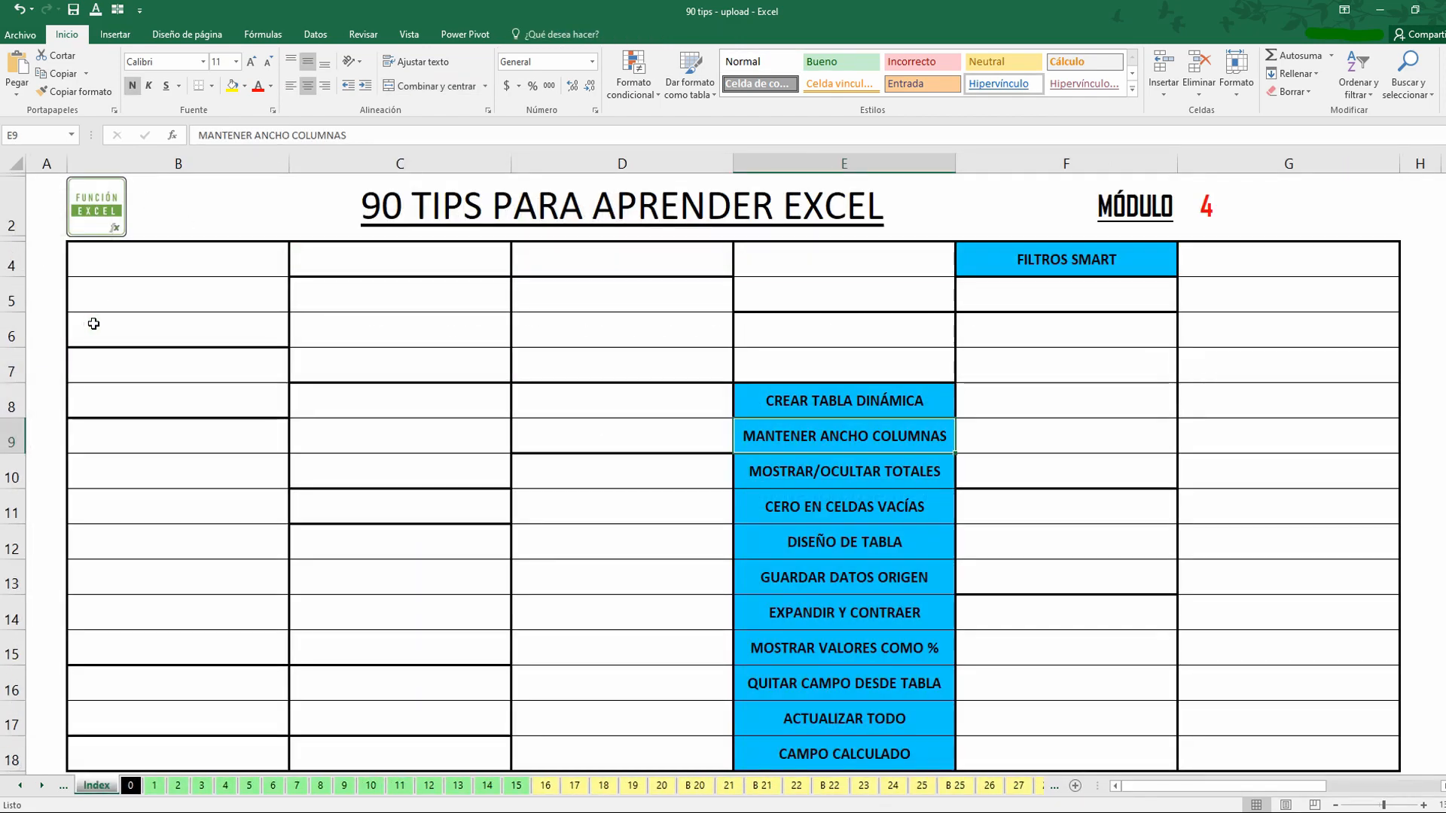
left_click(871, 450)
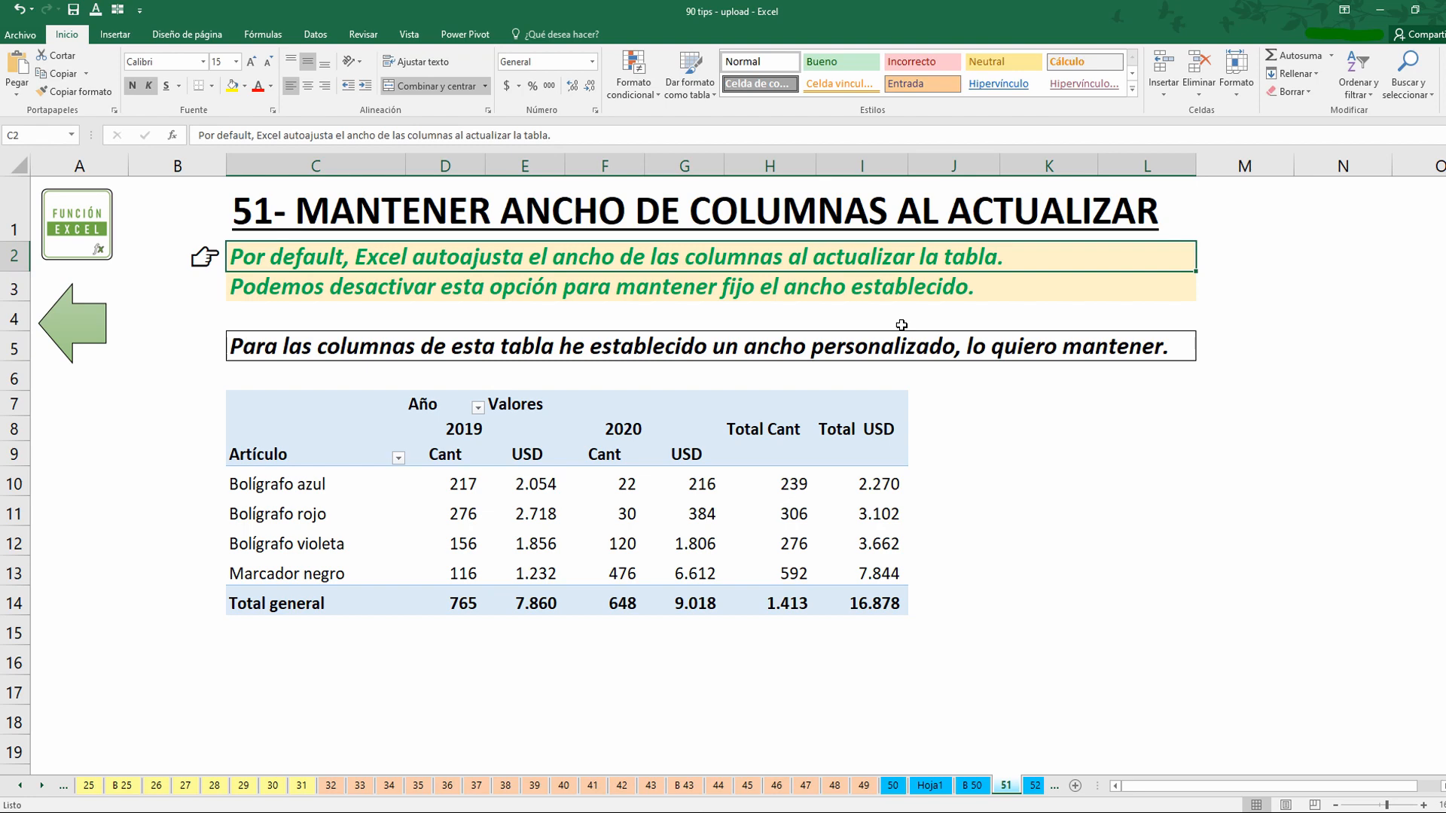
key("Down")
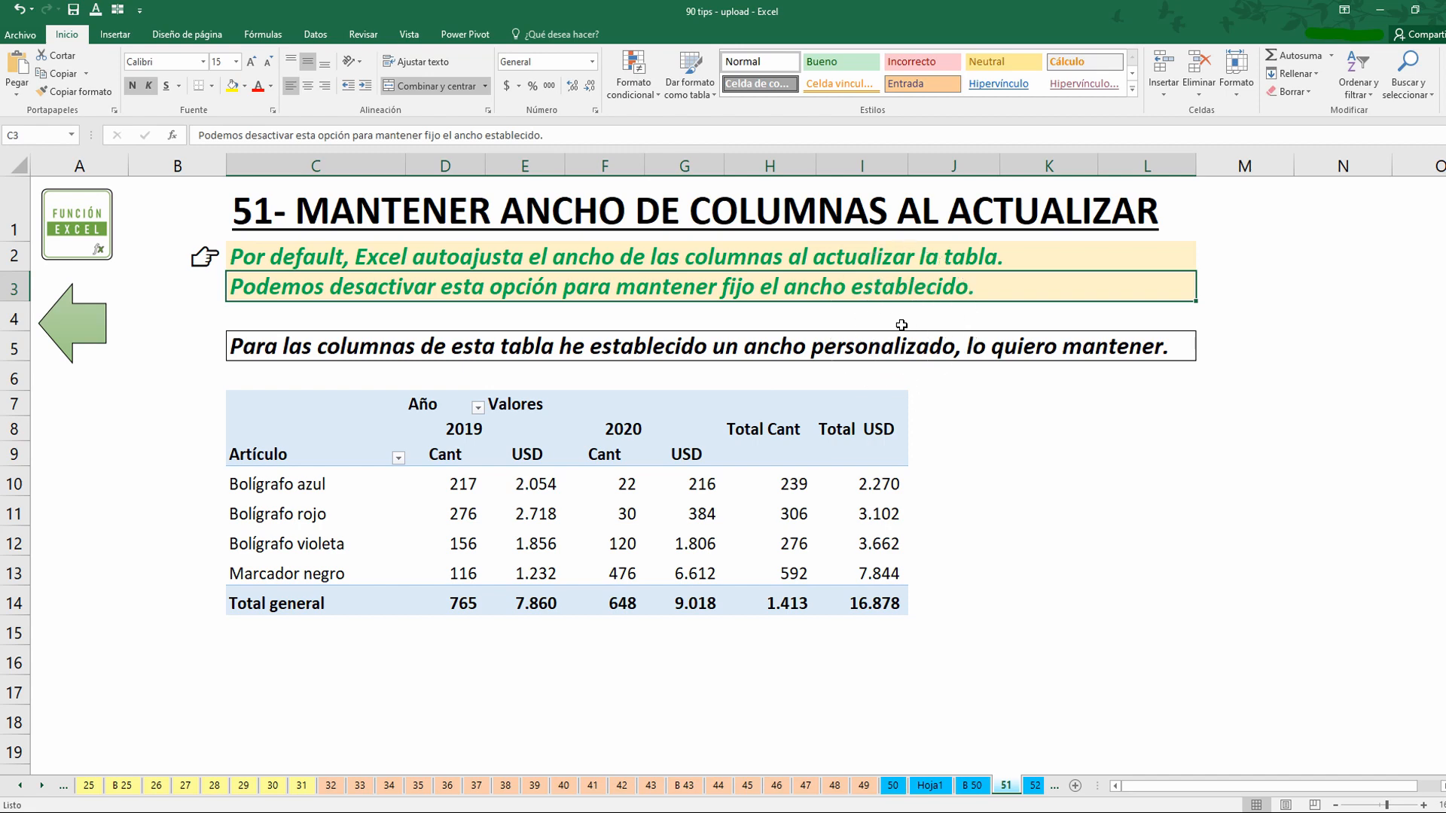
key("Down")
key("Down")
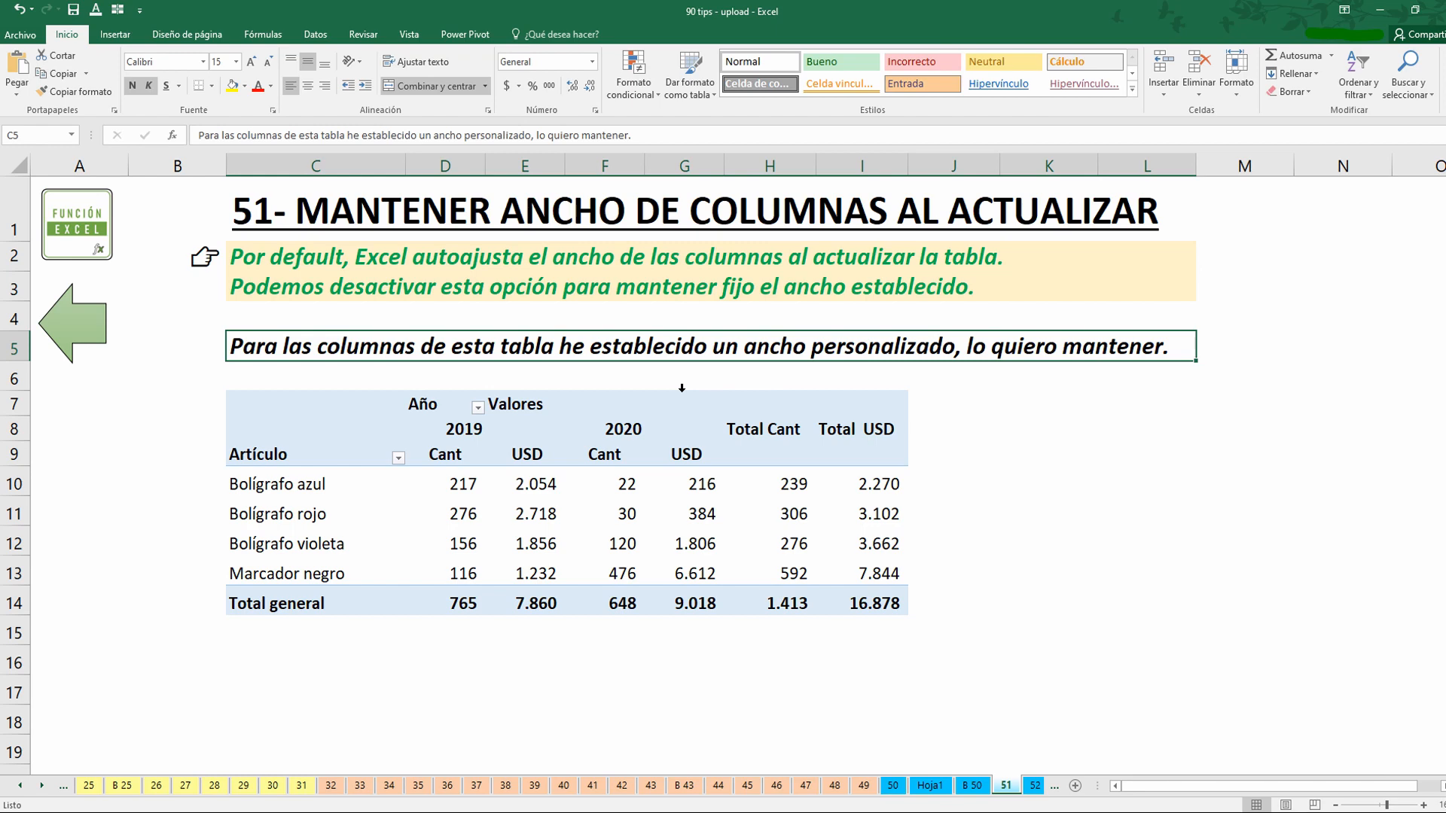
Step: Refresh the tip 51 pivot table and undo the refresh
right_click(703, 514)
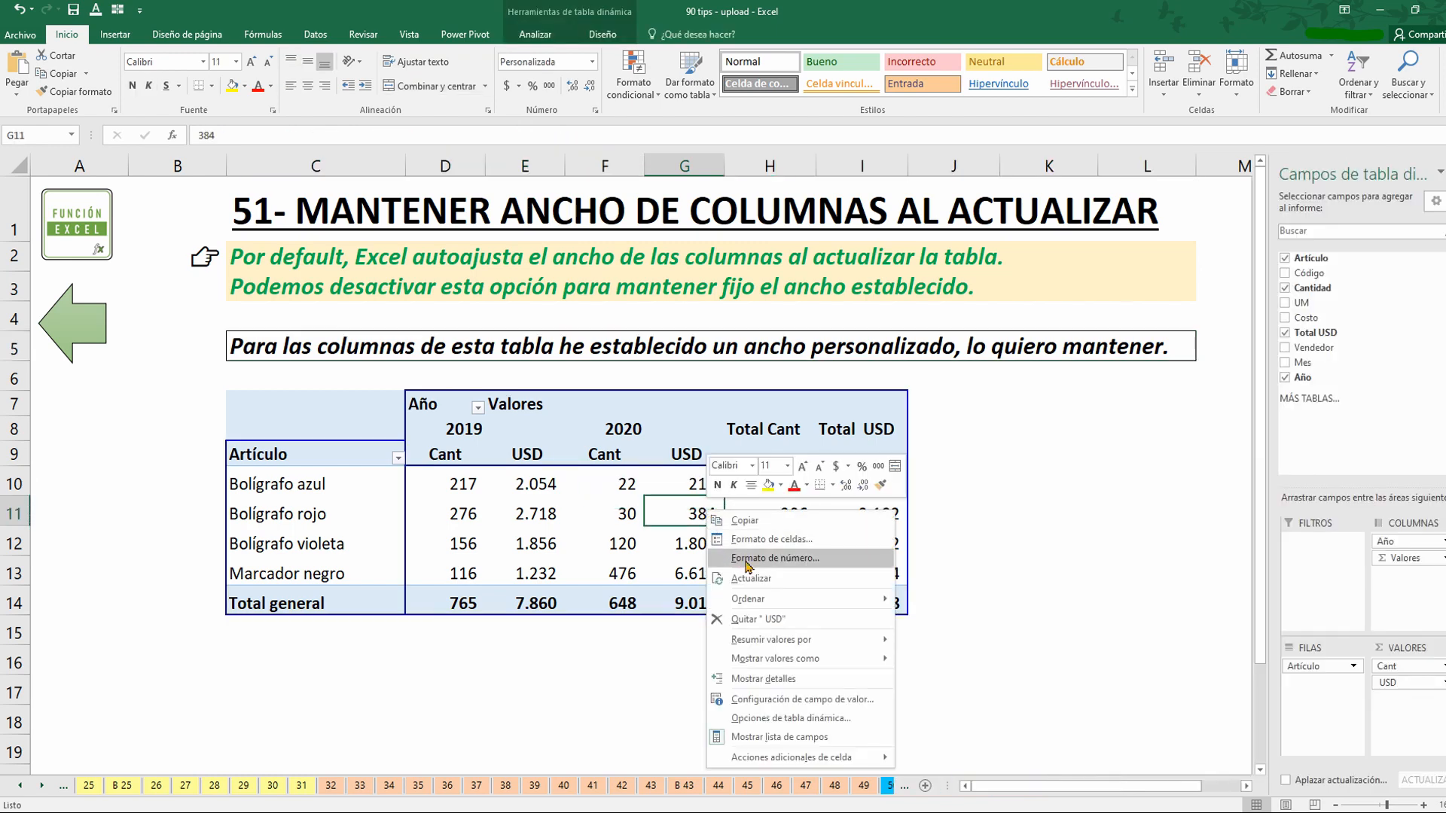
left_click(762, 578)
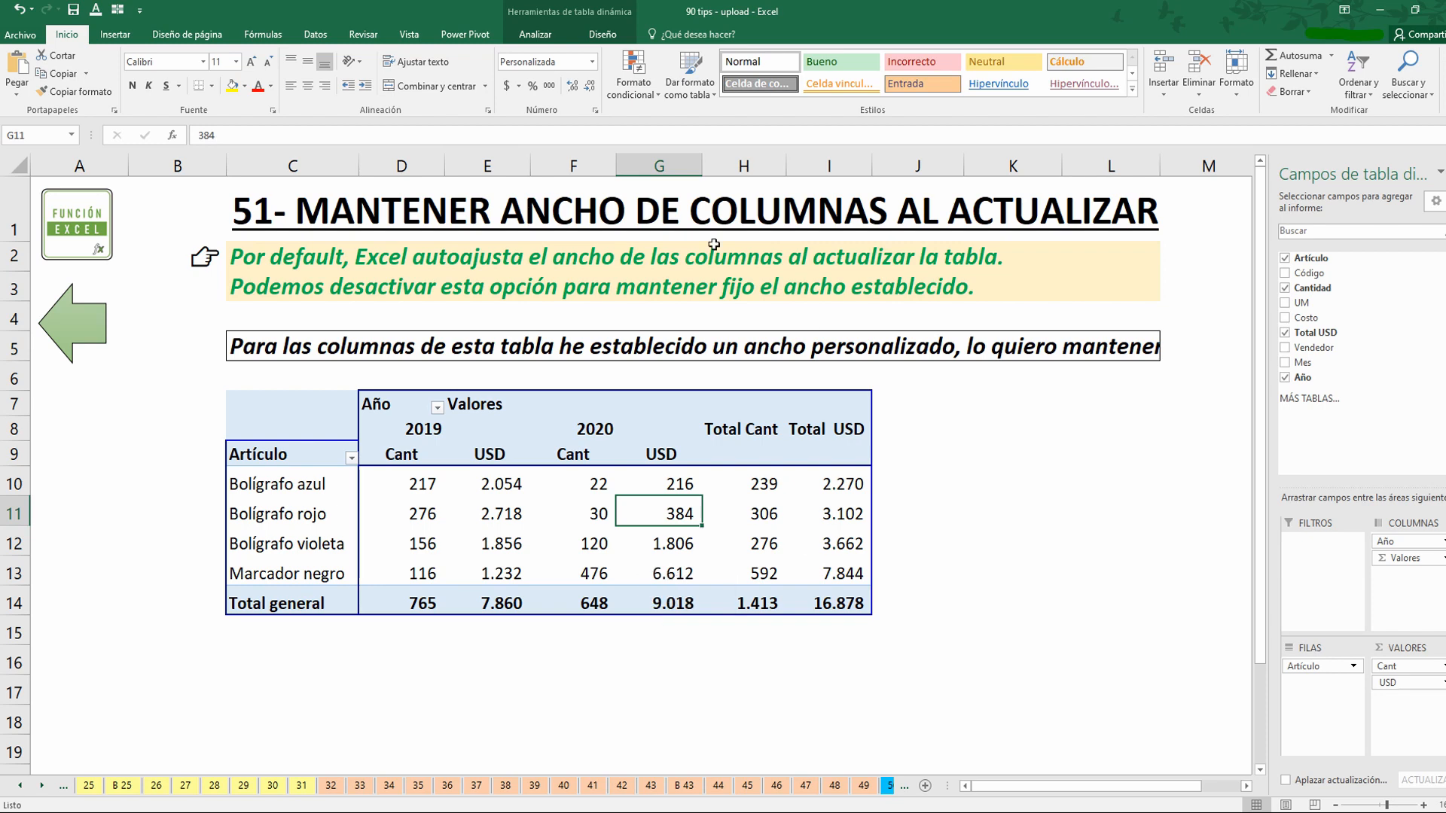
left_click(18, 10)
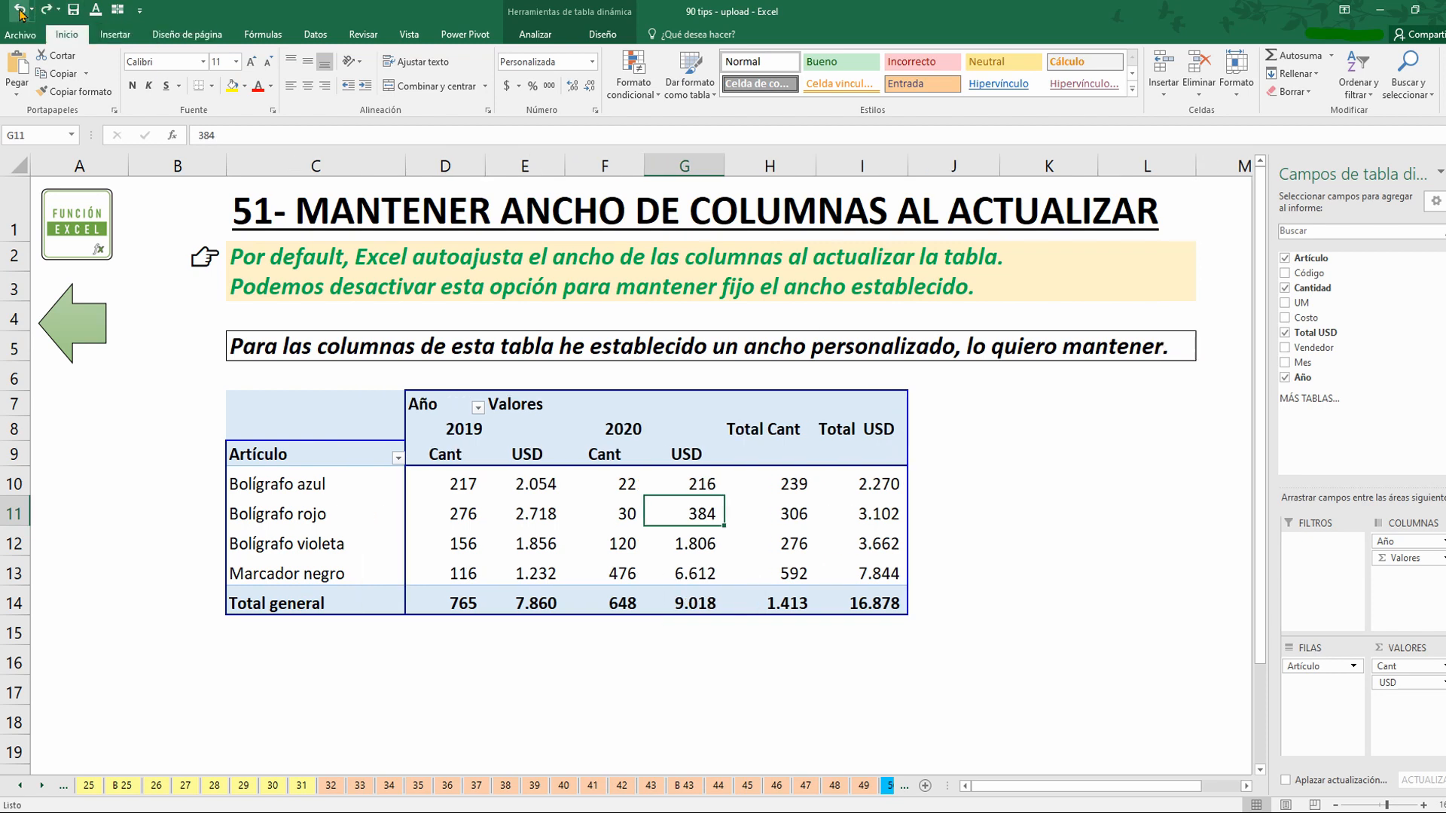
Step: Turn off Autoajustar anchos de columnas al actualizar in the tip 51 pivot table's options
right_click(761, 503)
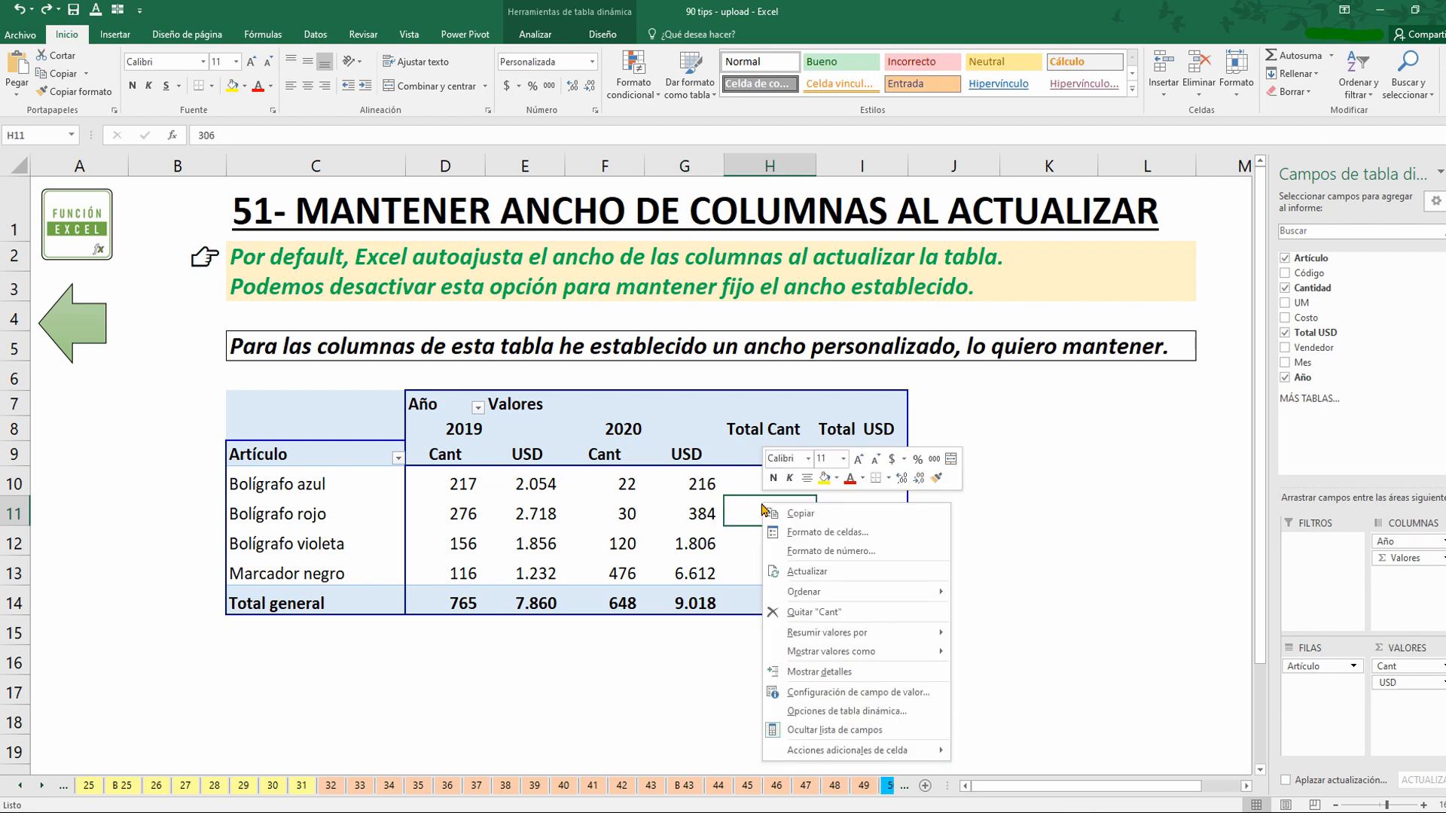
left_click(864, 711)
left_click_drag(828, 339, 701, 339)
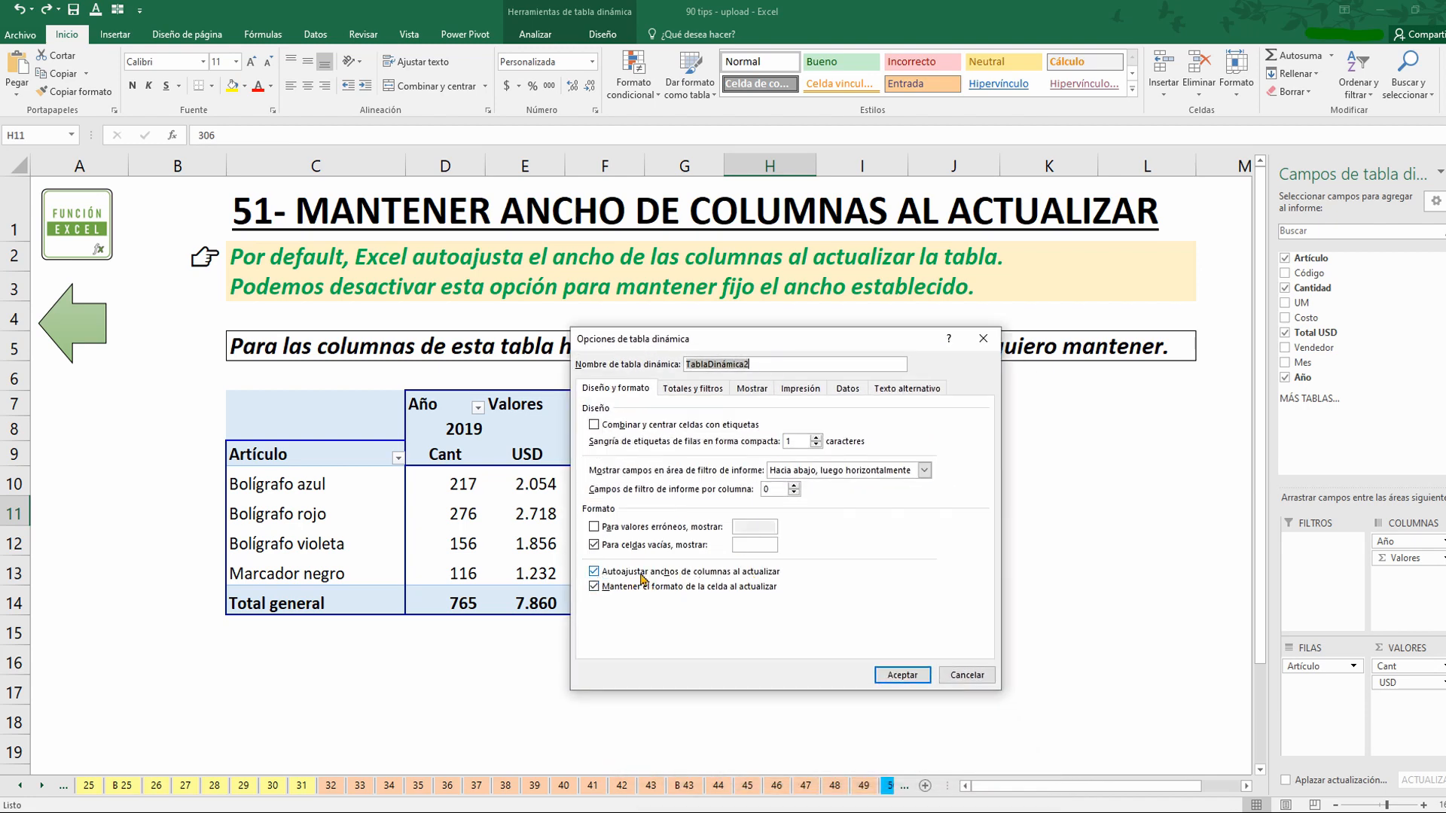
left_click(600, 576)
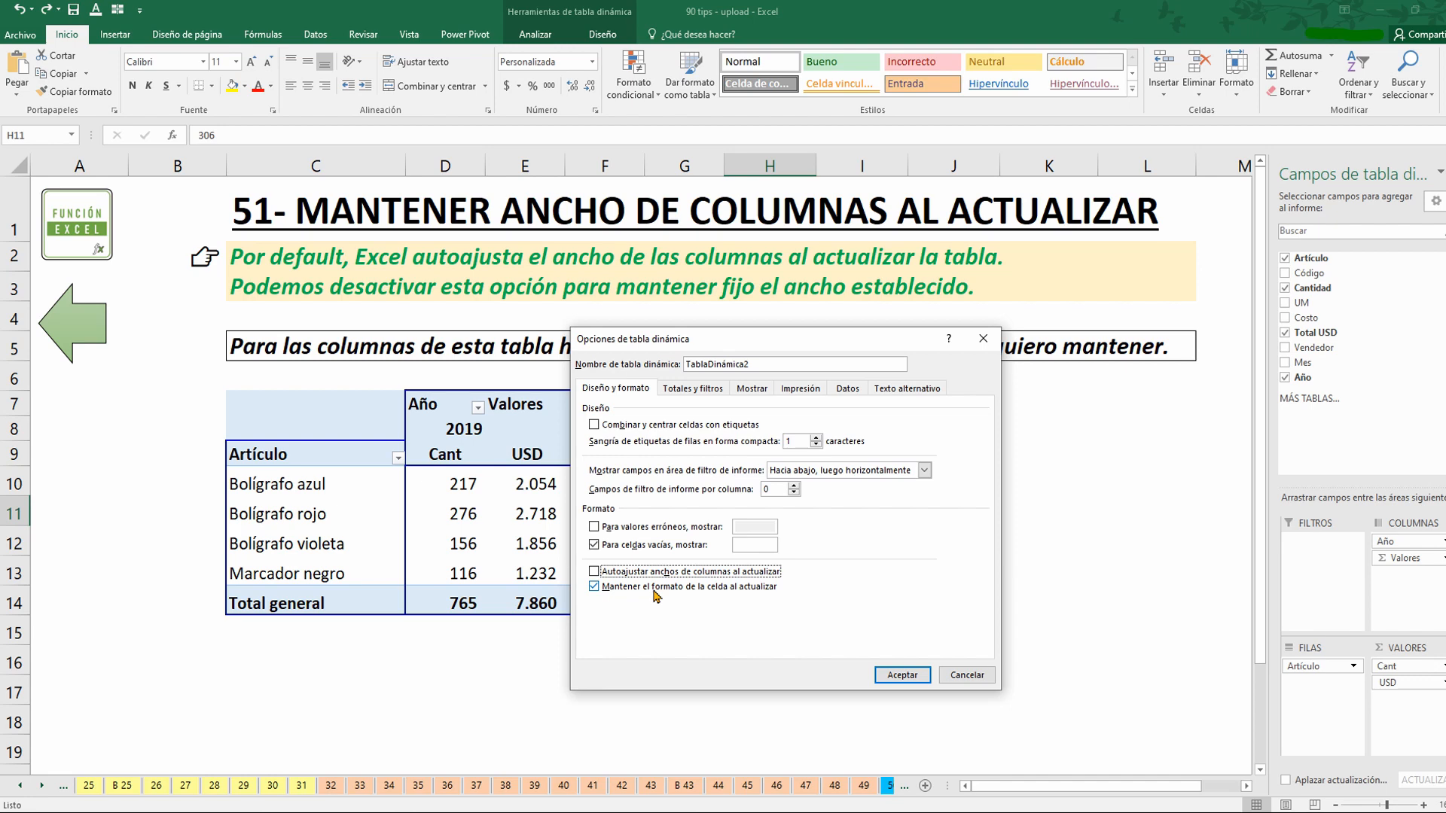
left_click(901, 672)
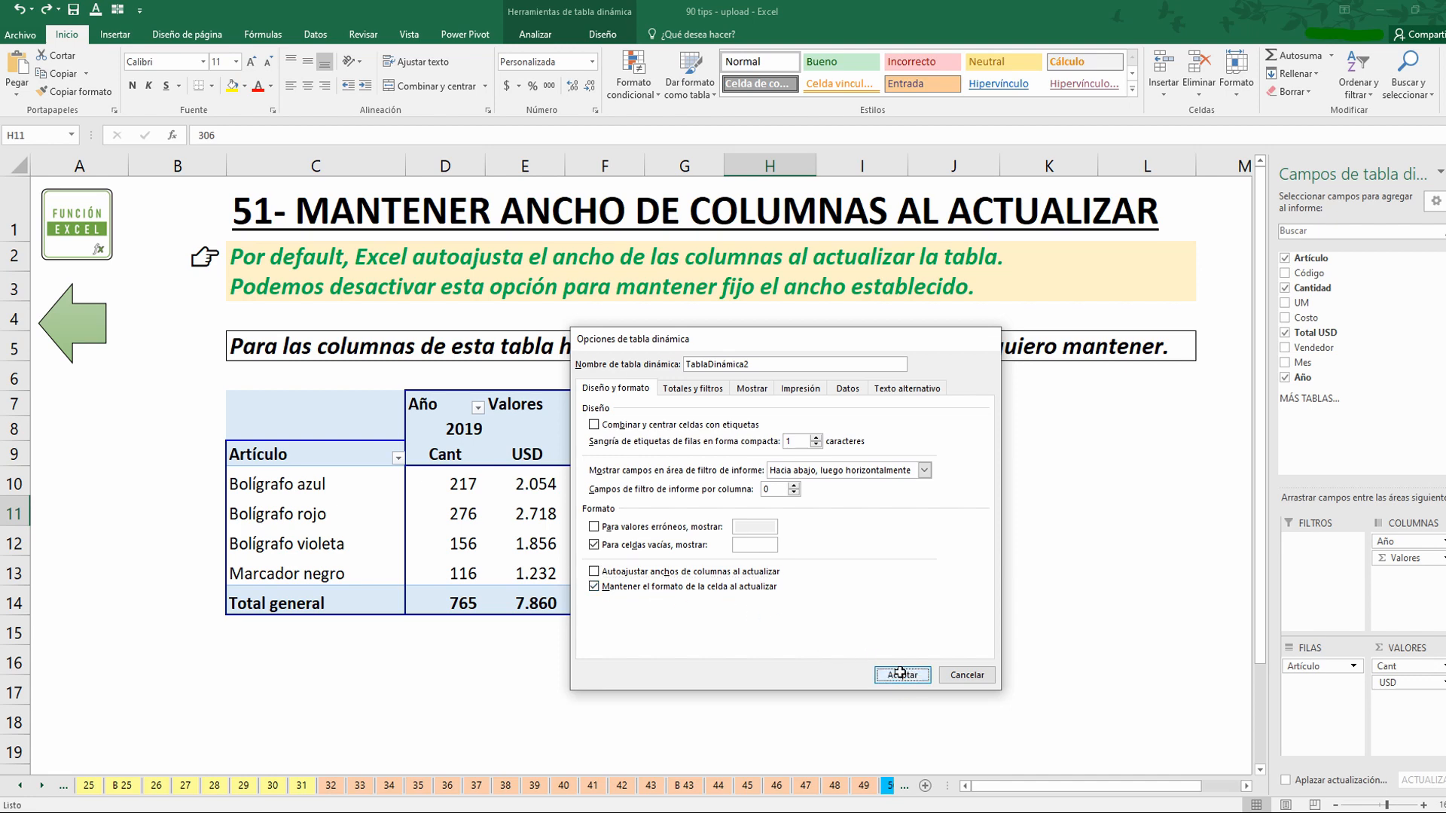
Step: Refresh the tip 51 pivot table to test the fixed column widths
right_click(631, 506)
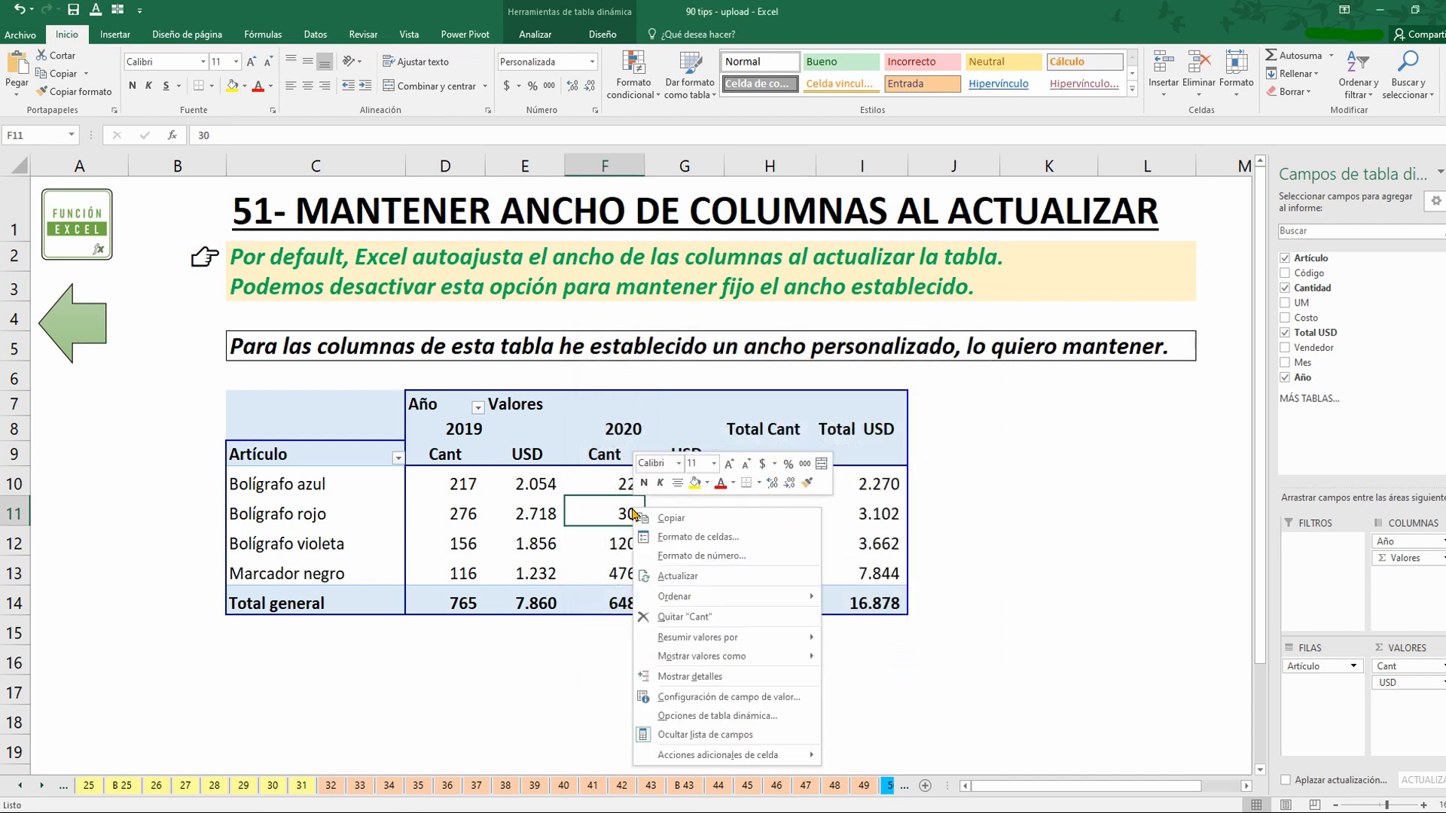
left_click(707, 576)
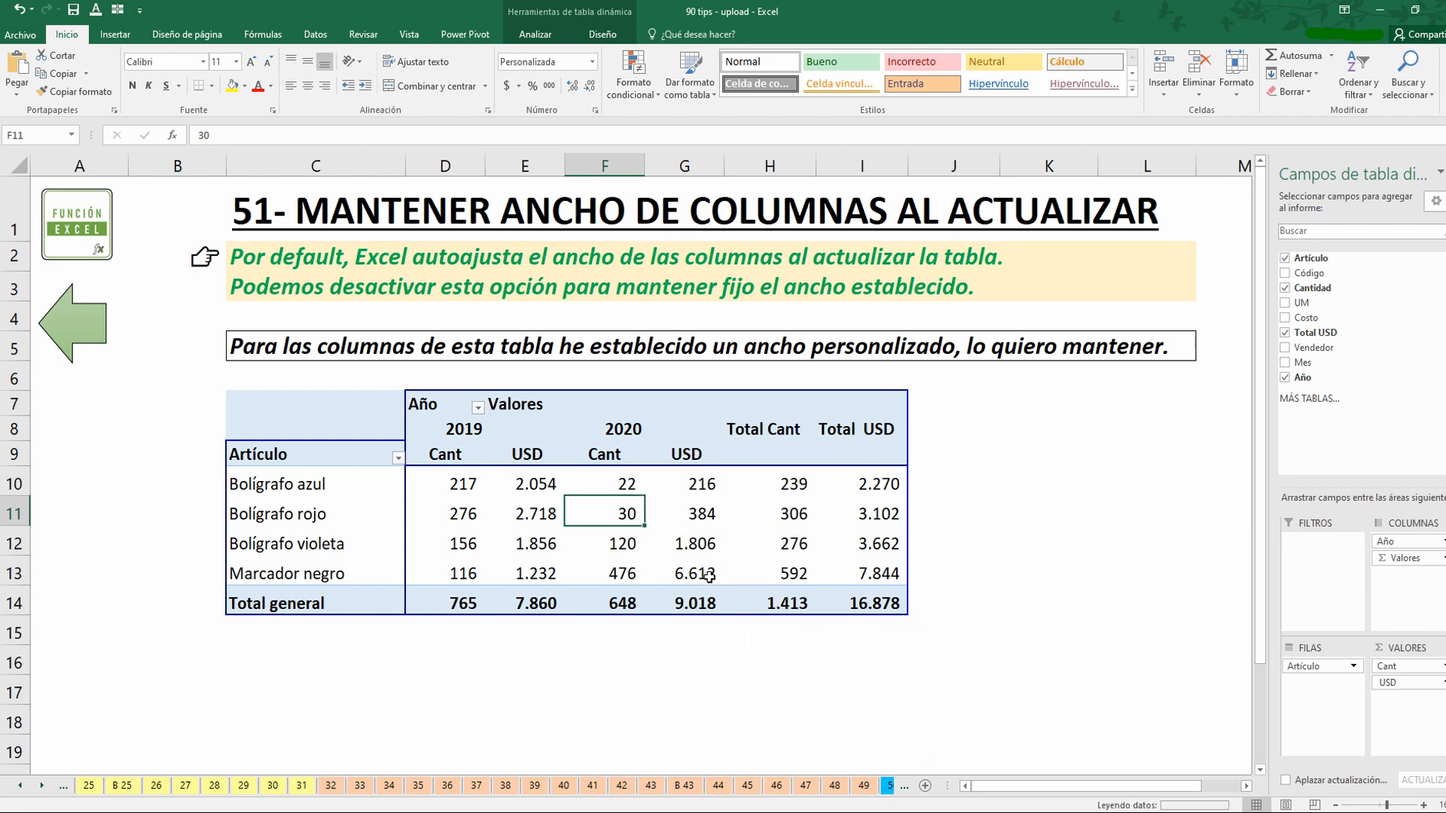
mouse_move(708, 576)
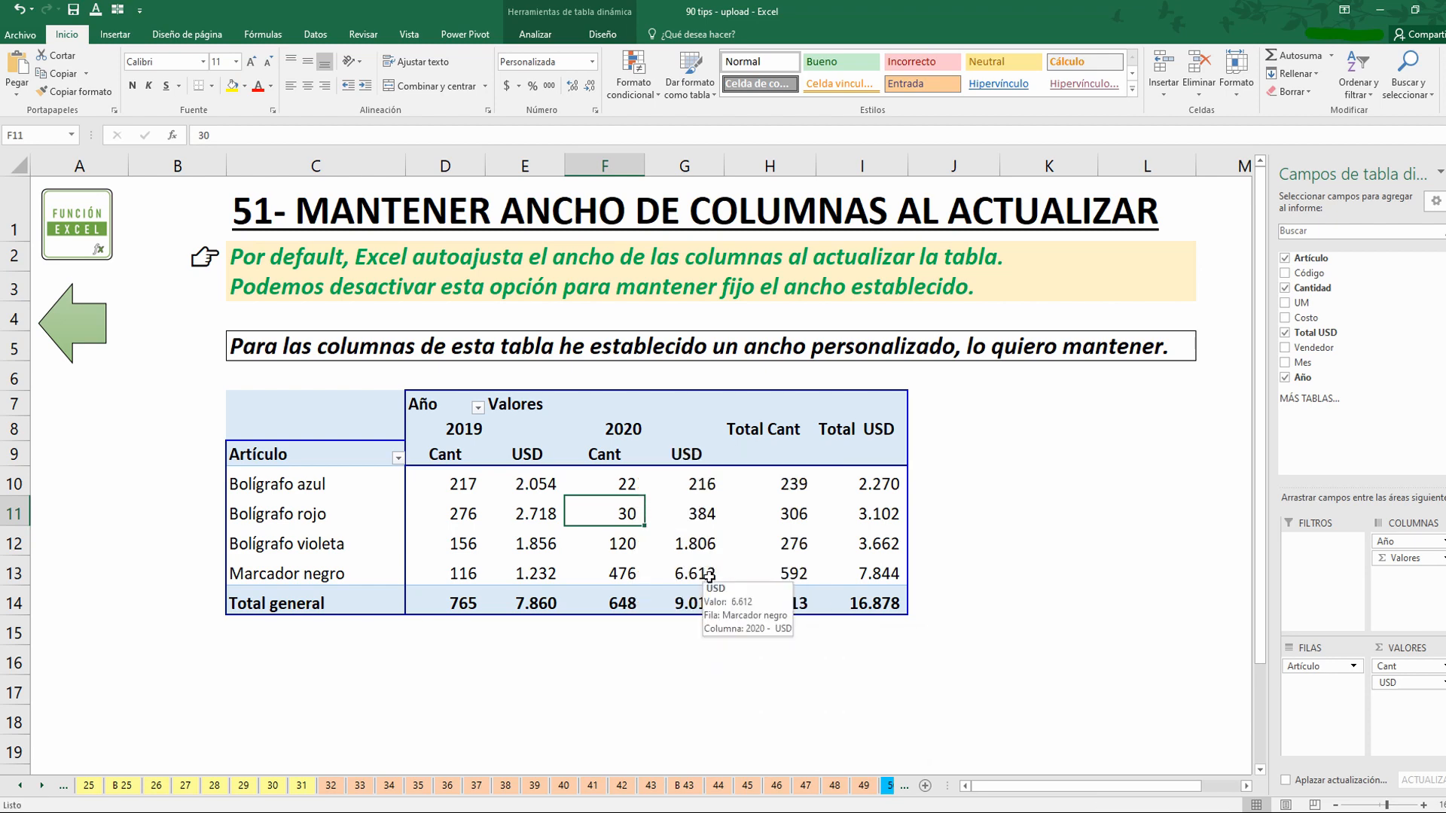
Step: Open the Mostrar/ocultar totales tip from the index and highlight the pivot table's Total general row and its Total Cant and Total USD columns
left_click(98, 328)
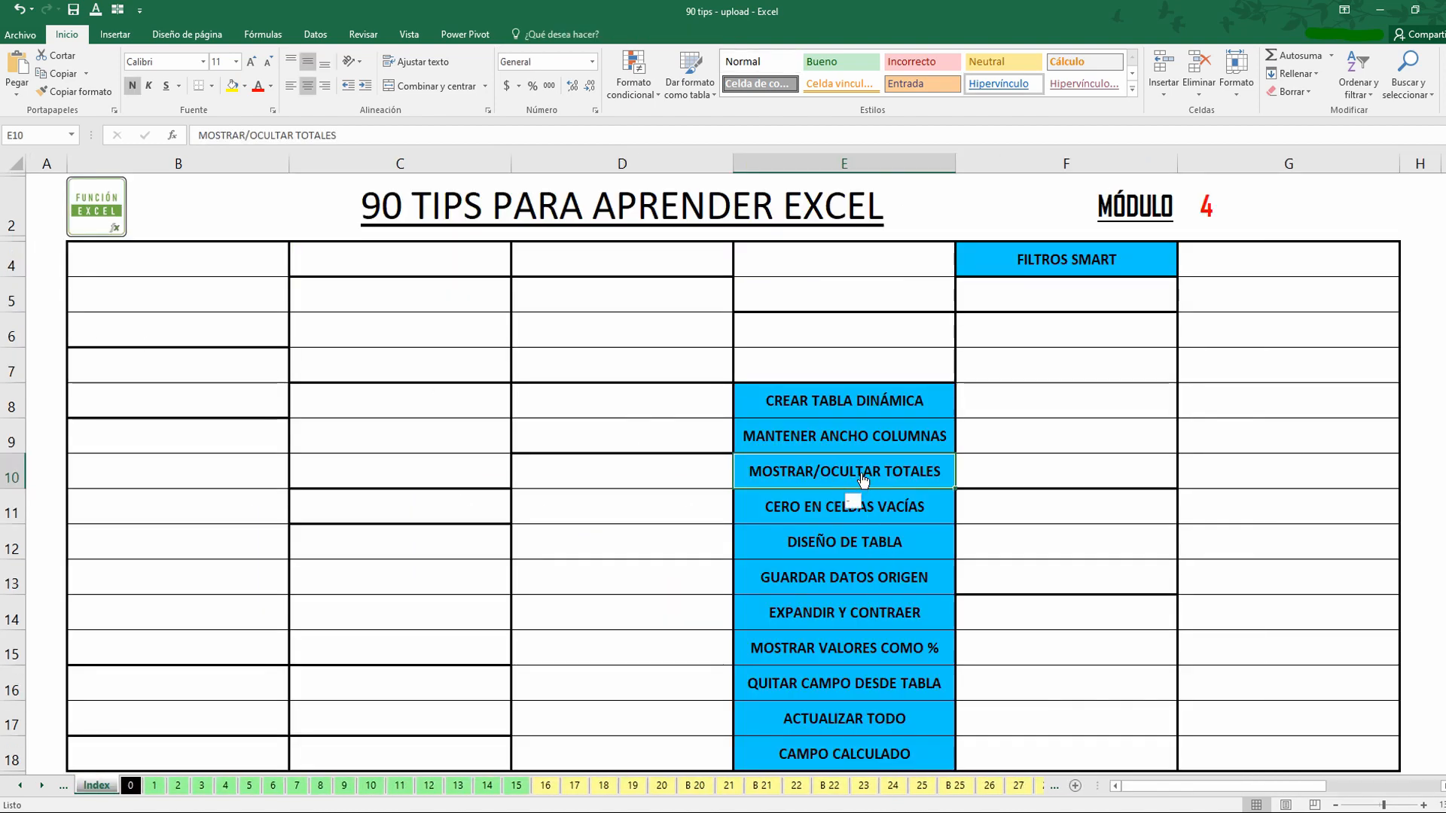
left_click(863, 480)
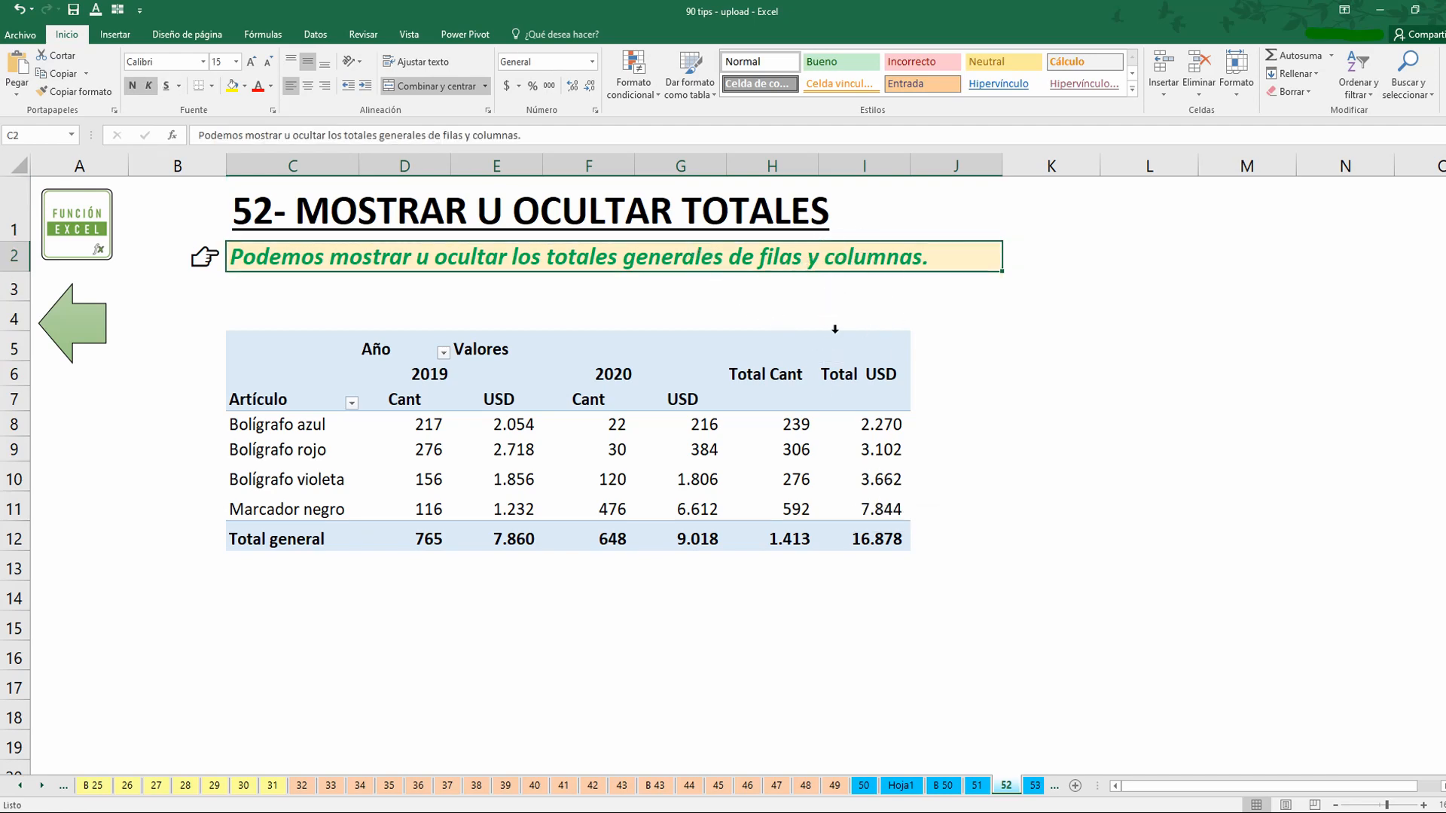
left_click(625, 466)
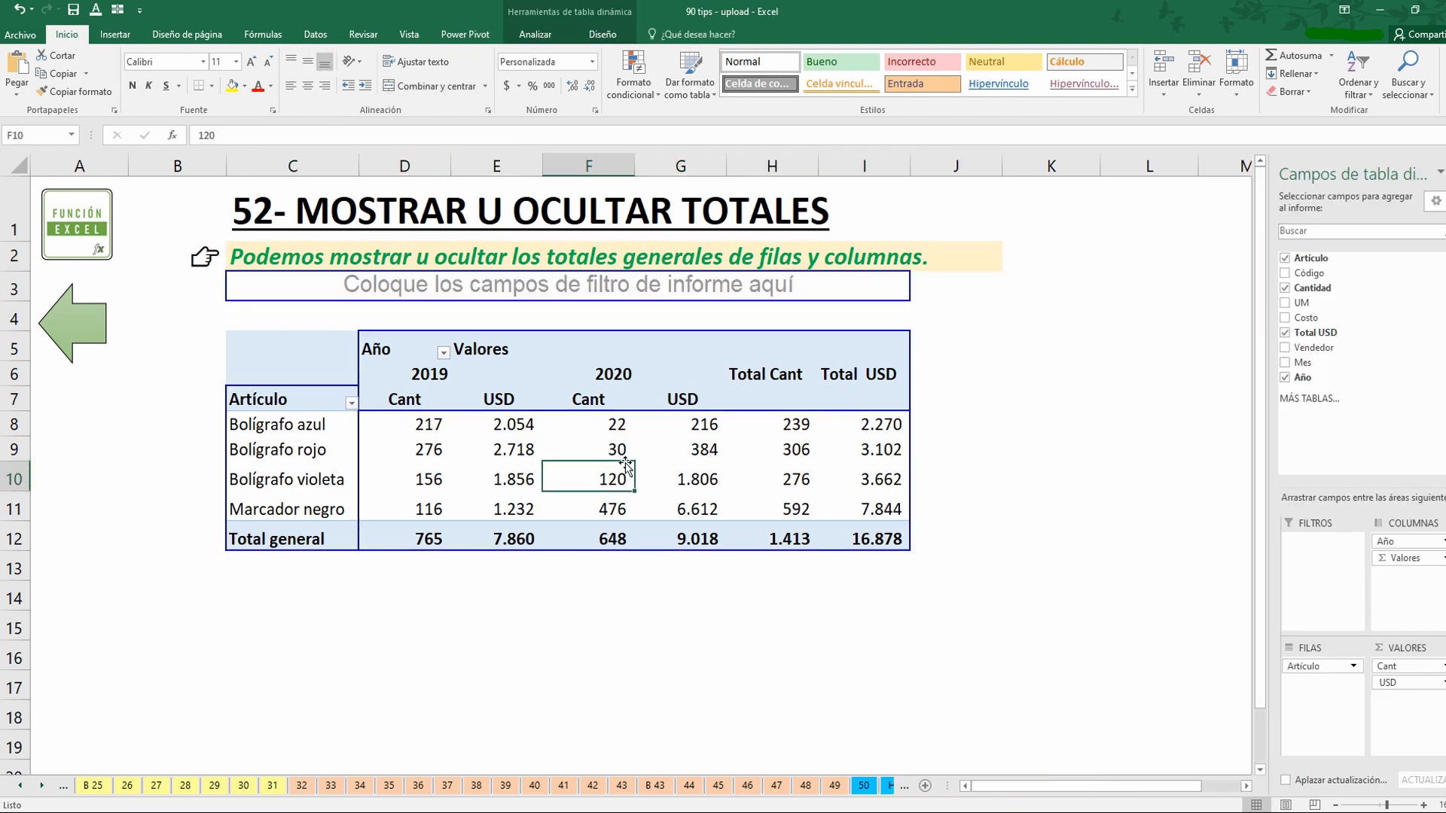
left_click(232, 539)
left_click_drag(779, 363, 857, 367)
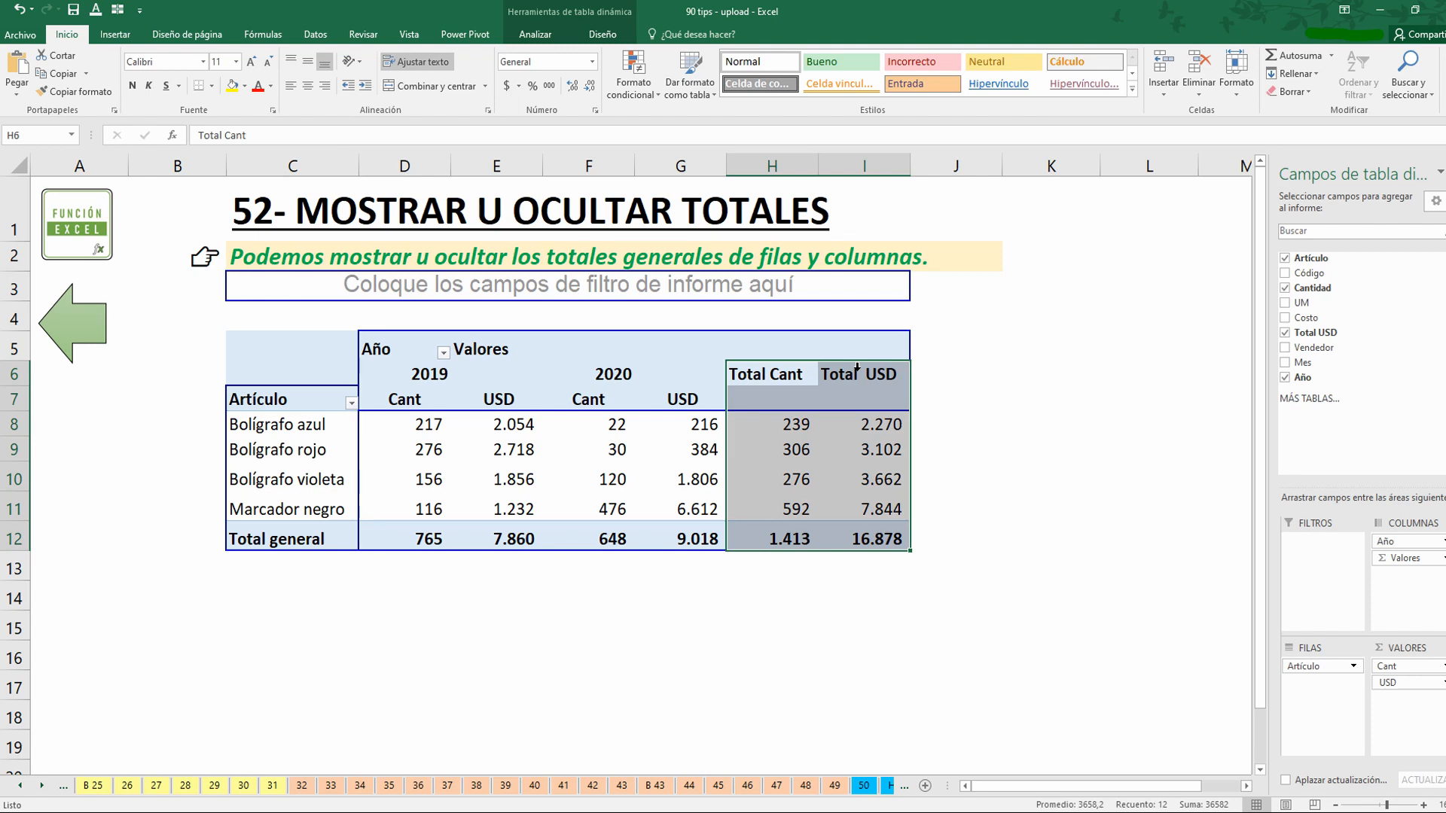
Step: Turn off the grand totals for both rows and columns in the tip 52 pivot table's options
left_click(686, 456)
right_click(694, 455)
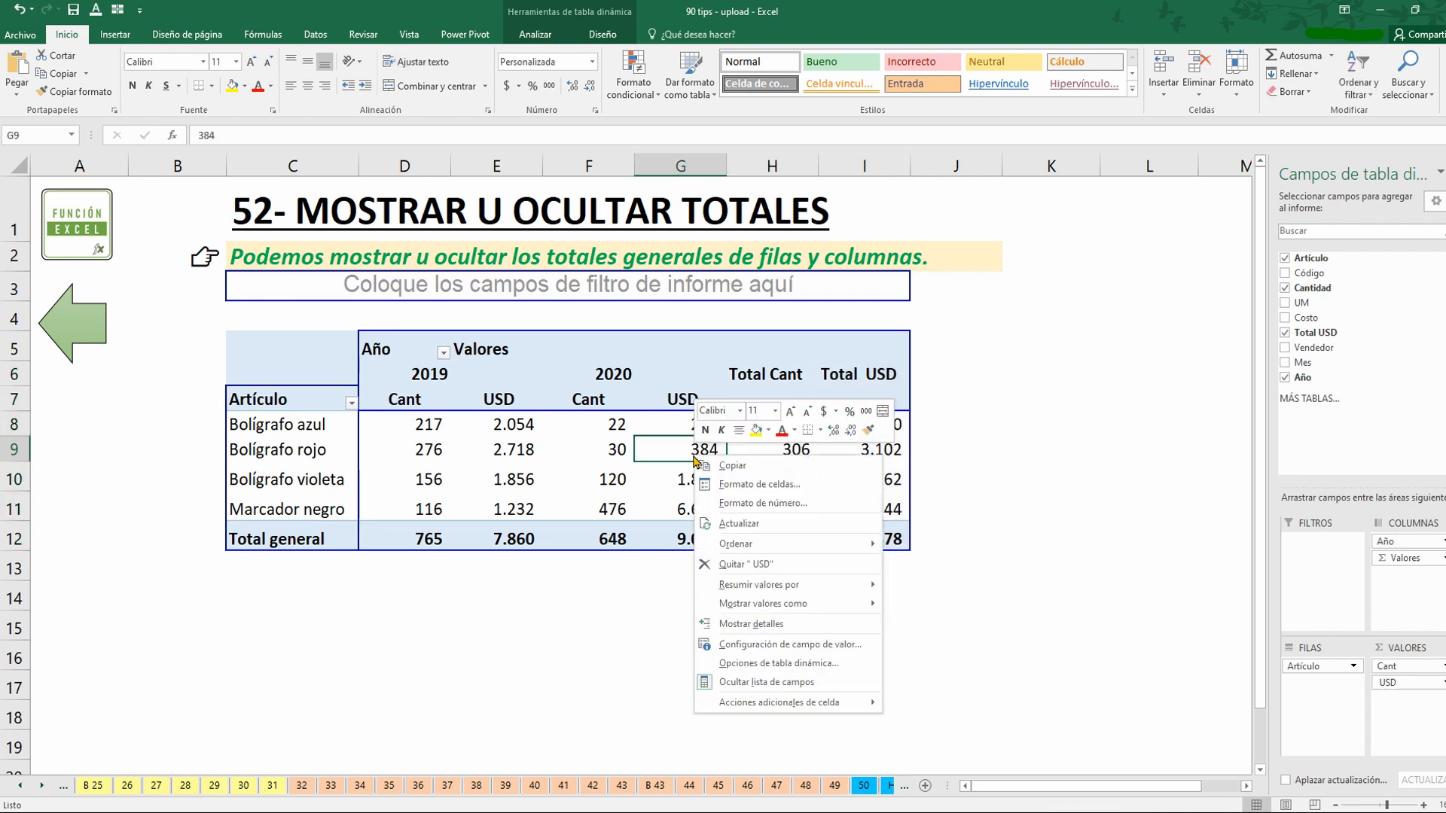
left_click(788, 664)
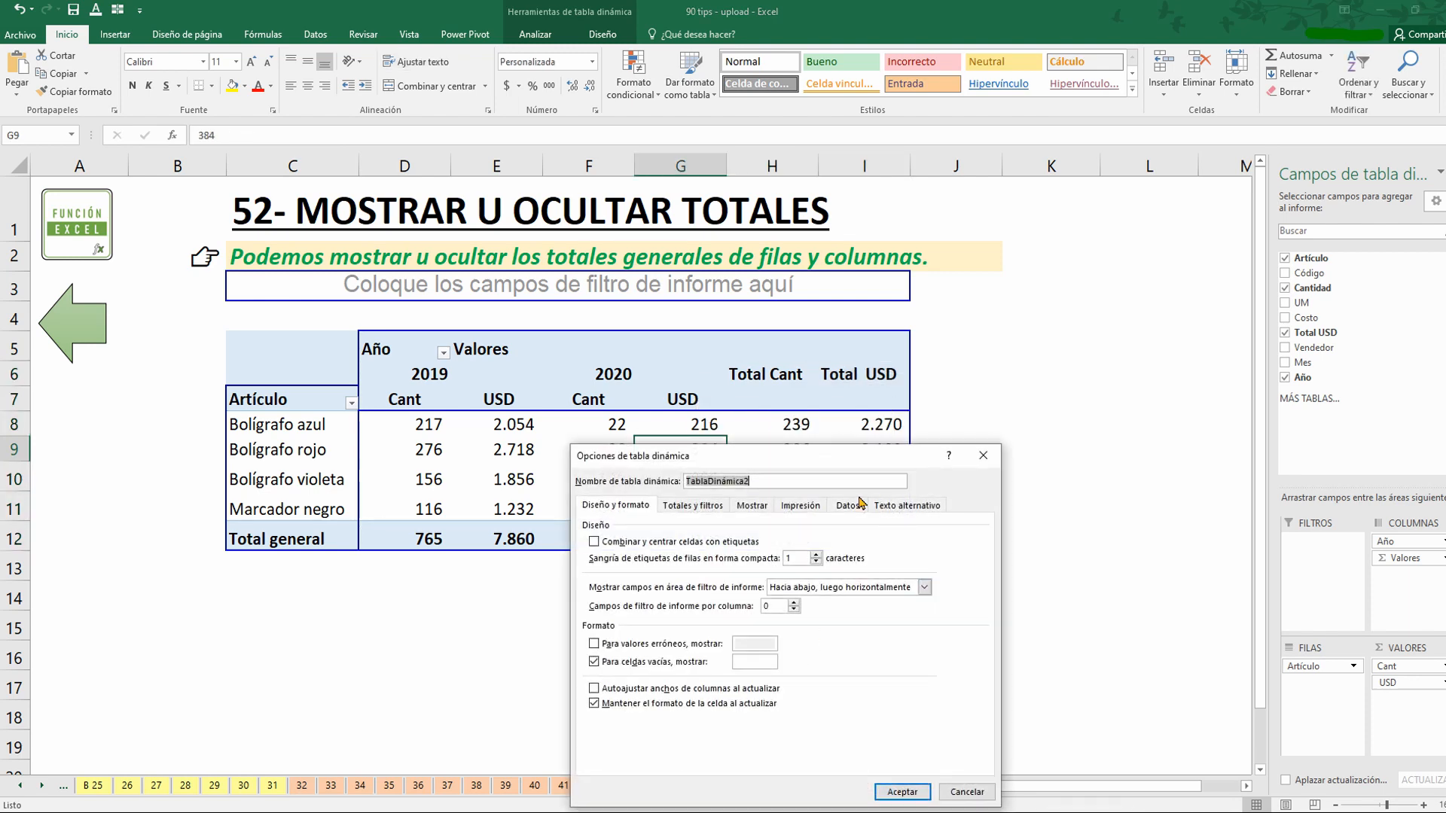
left_click_drag(825, 464, 1055, 315)
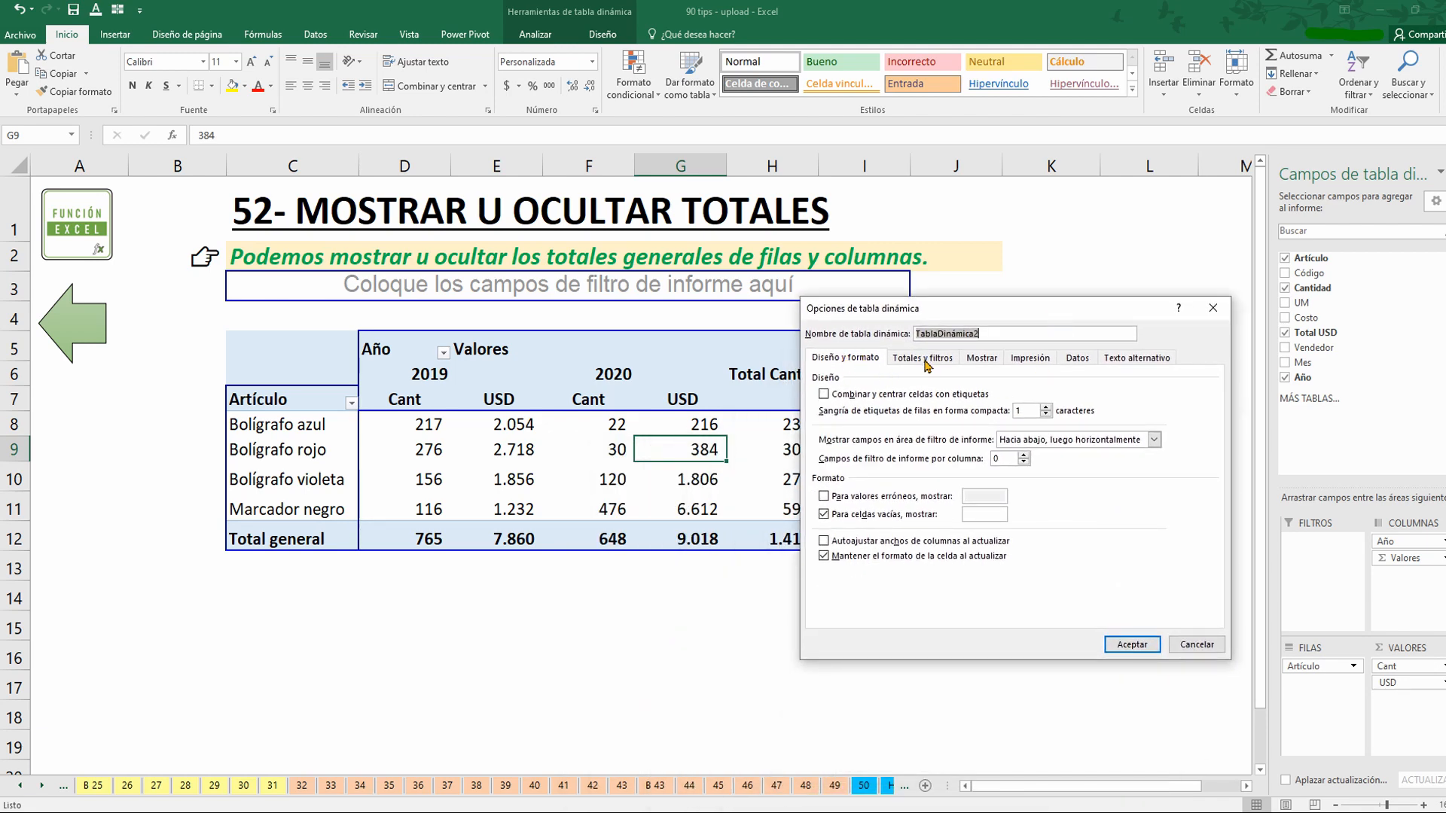
left_click(923, 359)
left_click_drag(966, 315, 921, 448)
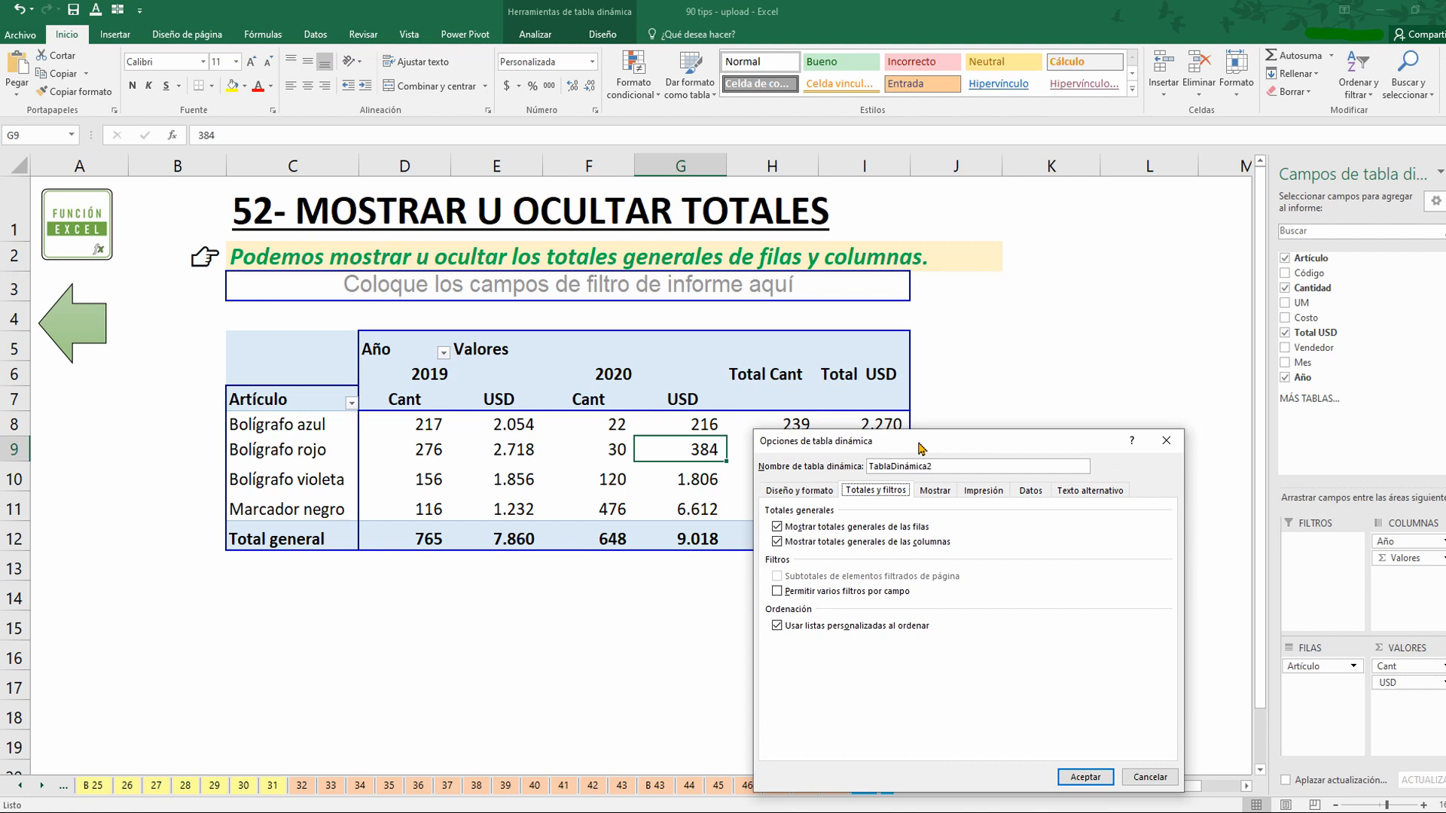
left_click(777, 527)
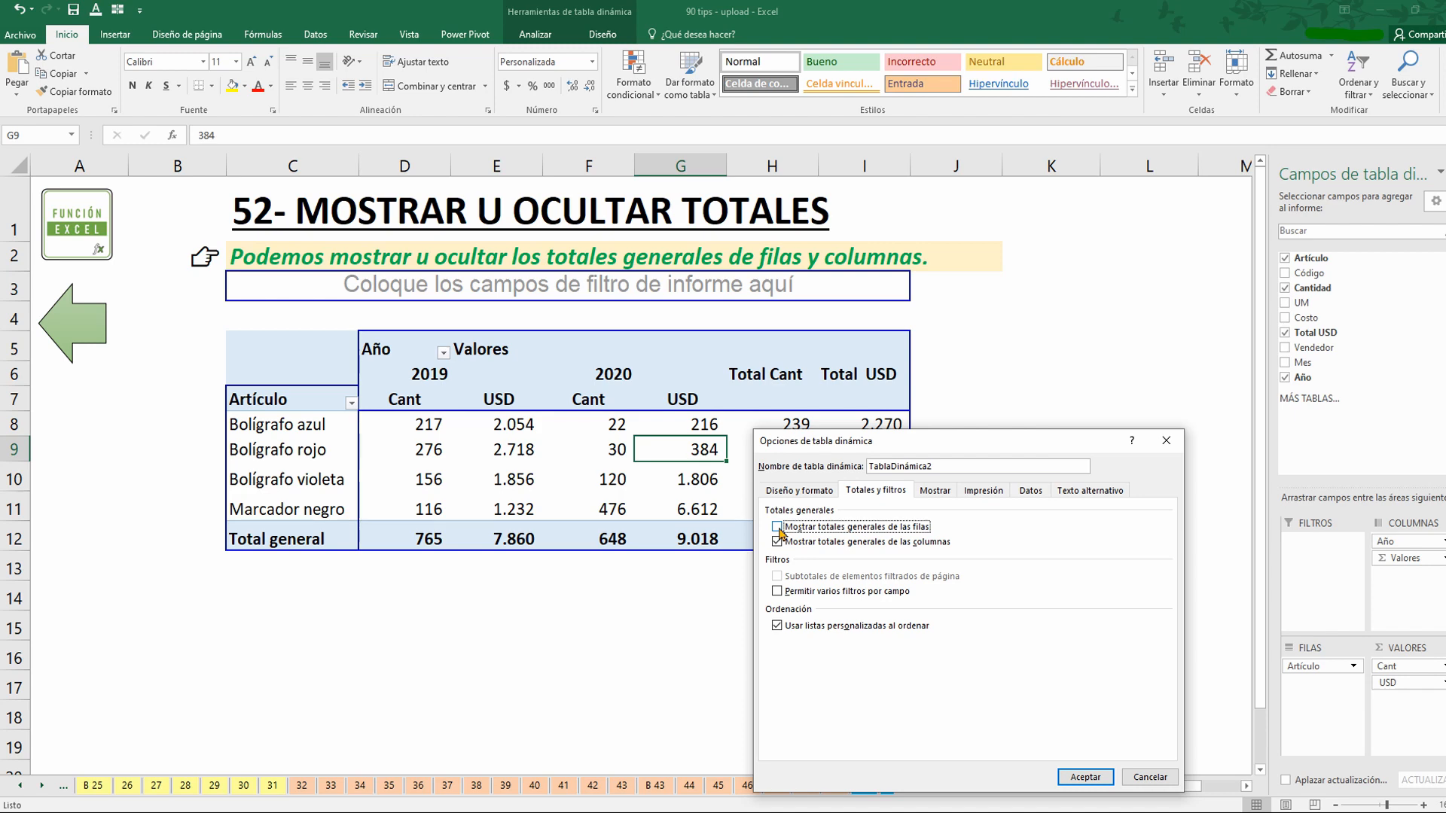
left_click(778, 542)
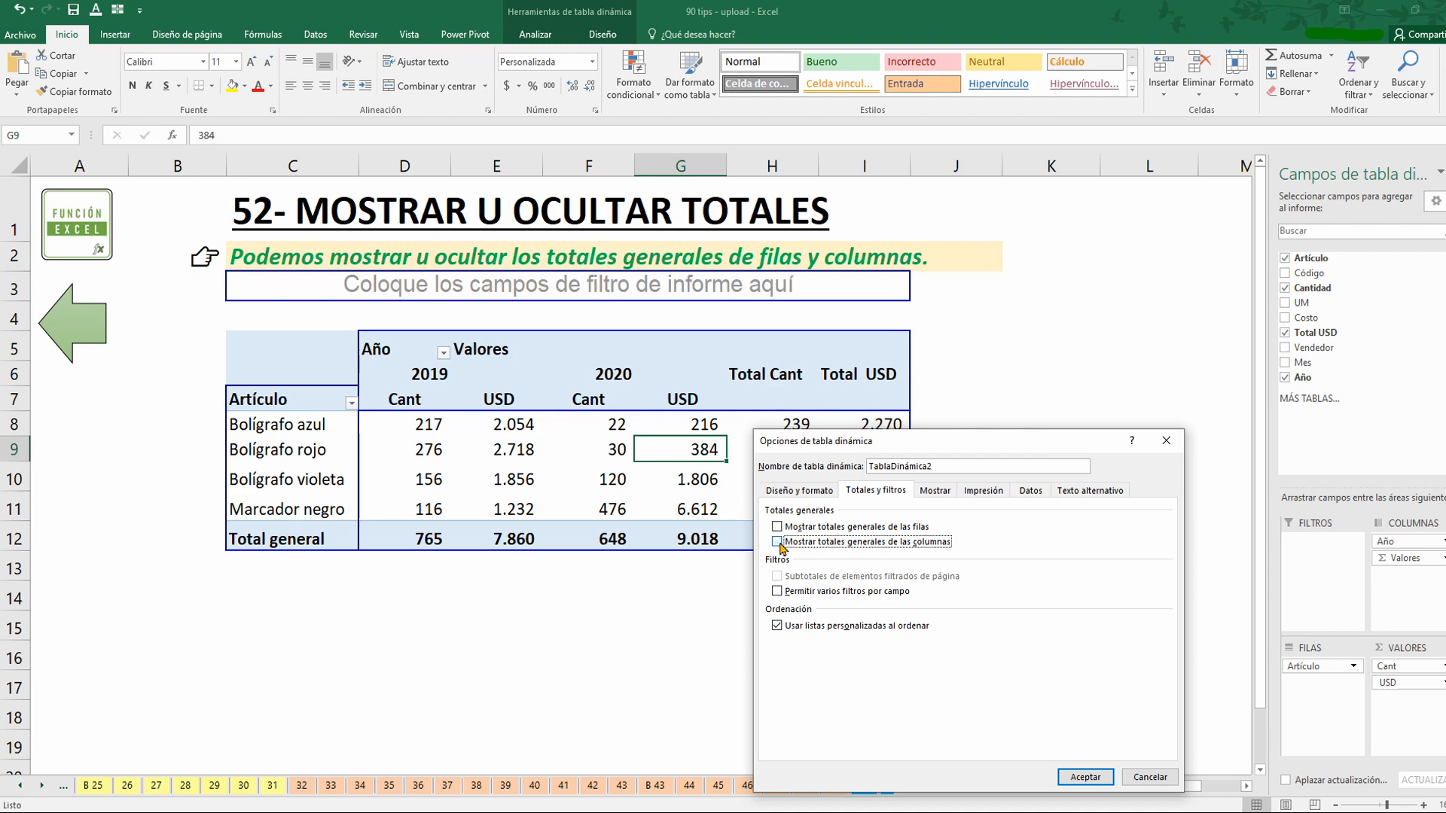
left_click(1085, 777)
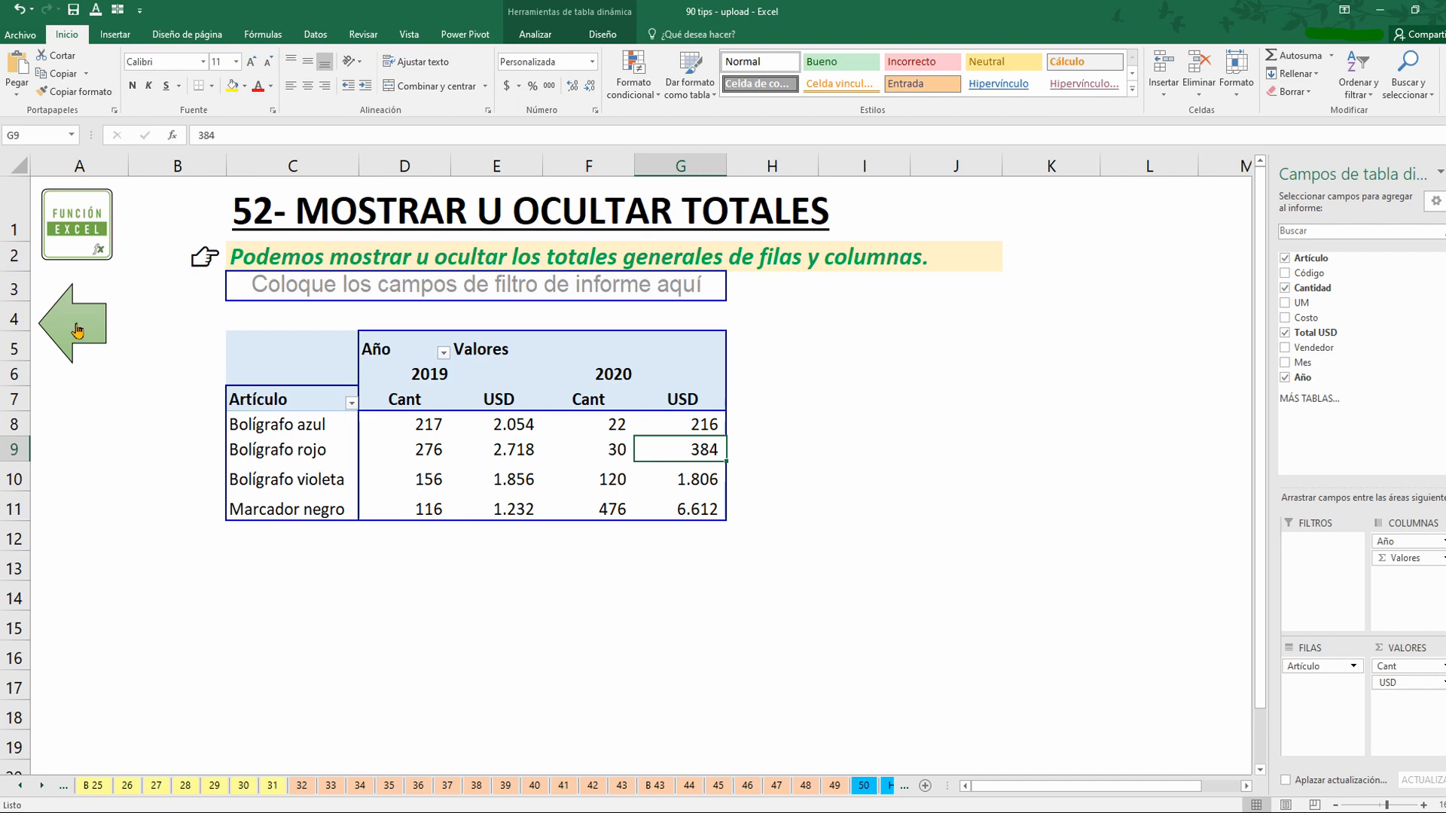
Step: Return to the index and open the Cero en celdas vacías tip, selecting its second explanation line
left_click(78, 330)
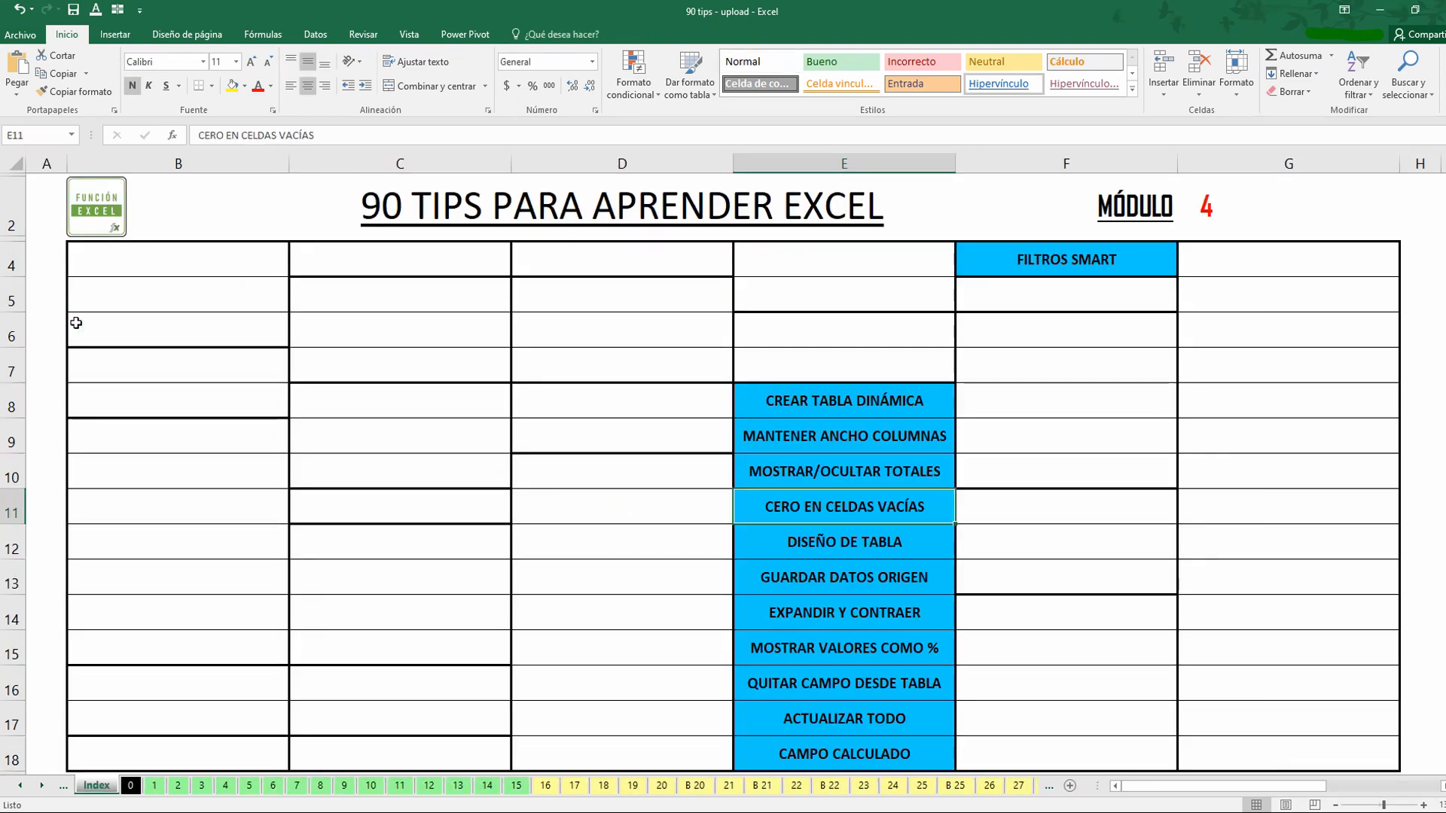
left_click(852, 517)
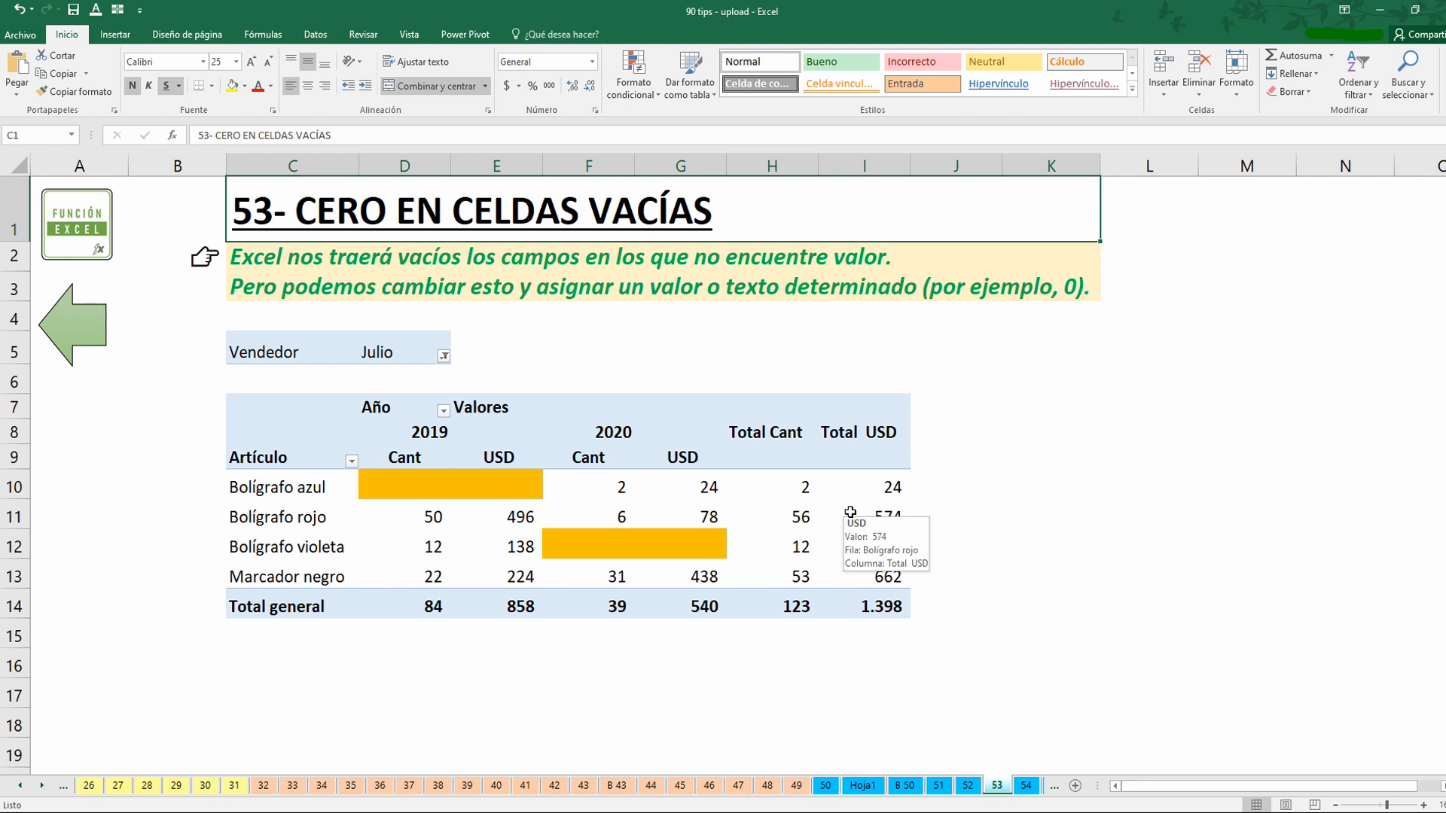
left_click(721, 264)
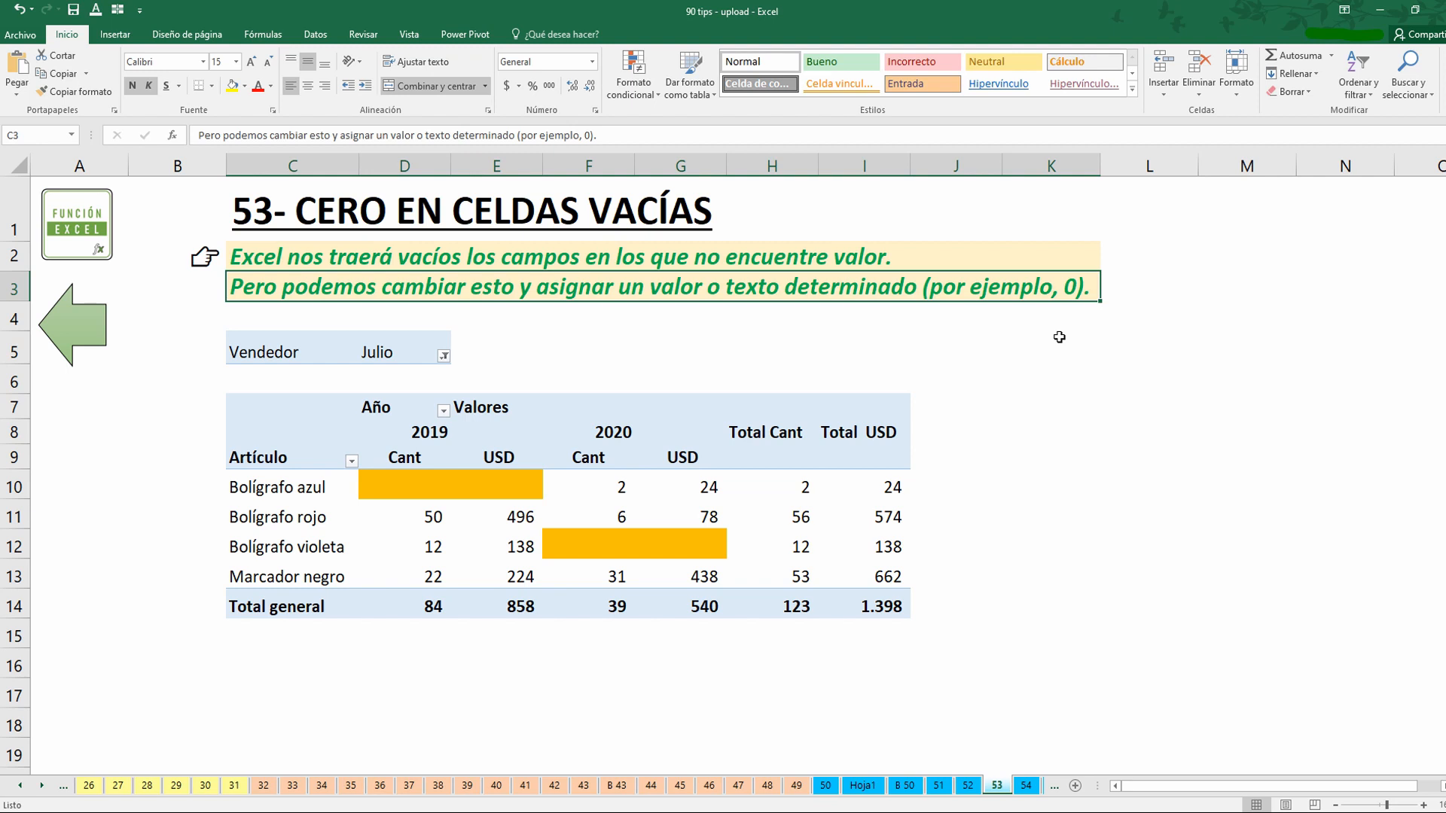
Step: Highlight the tip 53 pivot table's empty Cant and USD cells for Bolígrafo azul in 2019 and Bolígrafo violeta in 2020
left_click(692, 527)
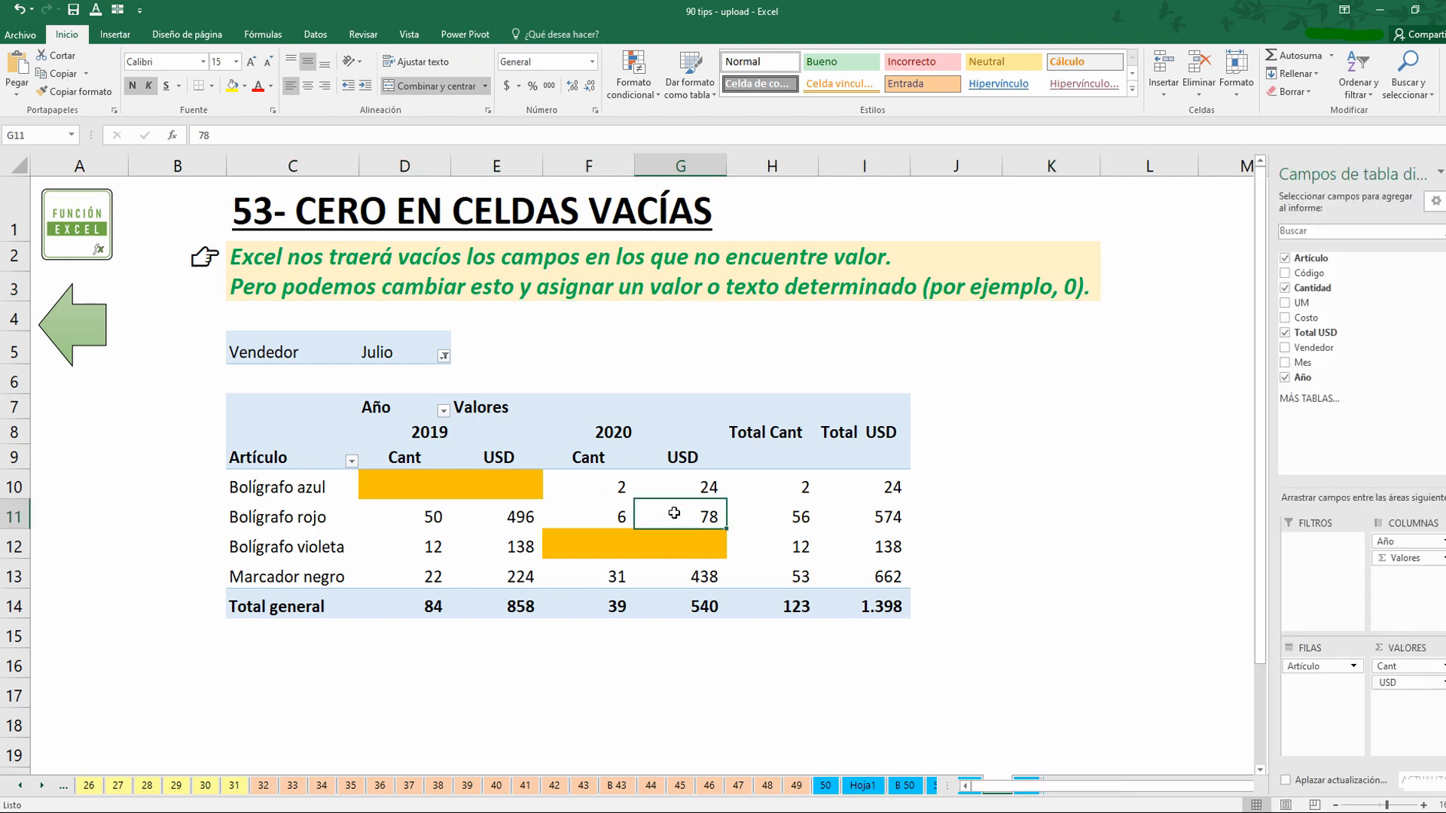
left_click_drag(401, 490, 491, 488)
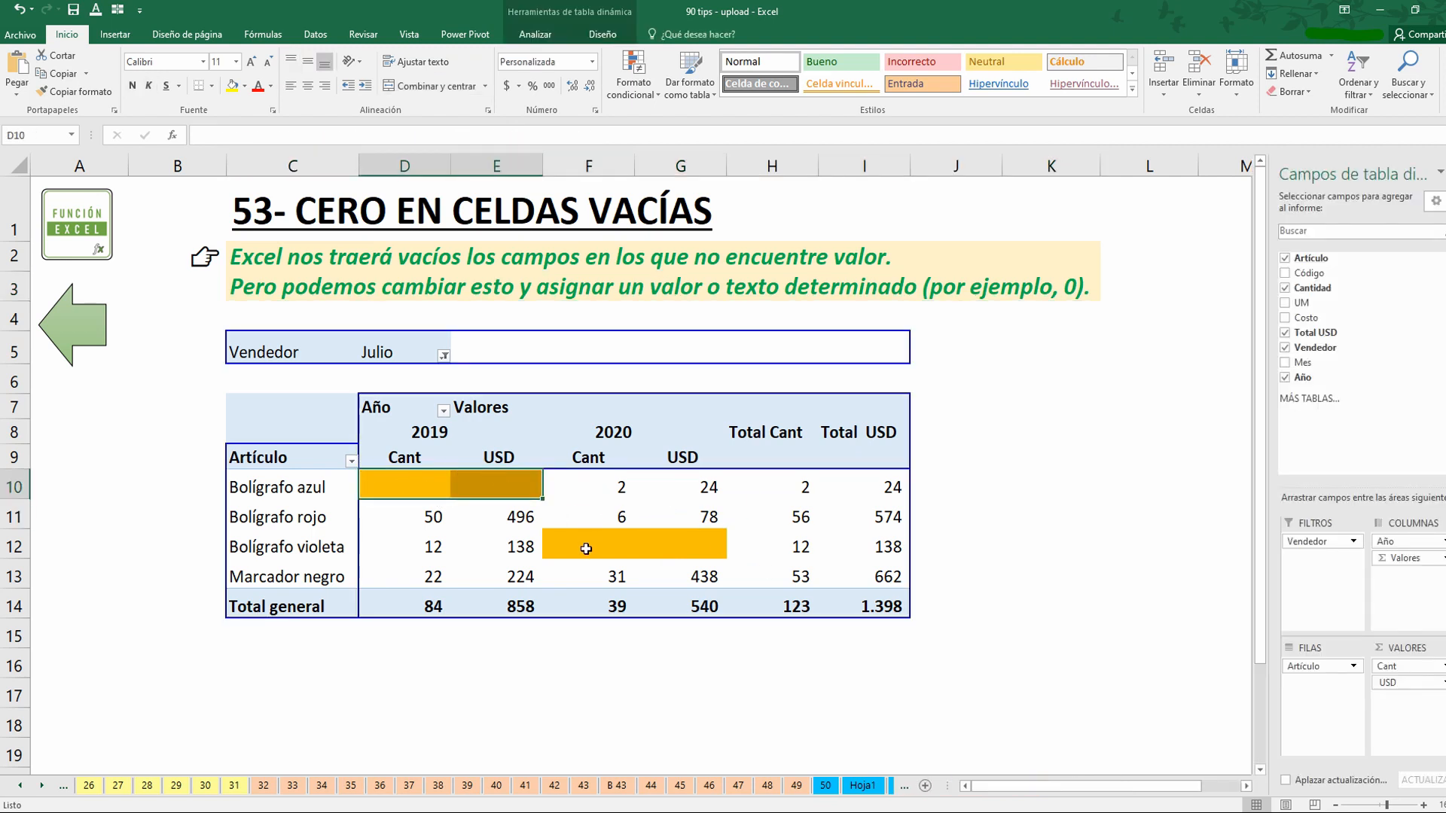
left_click_drag(586, 546, 672, 549)
mouse_move(673, 548)
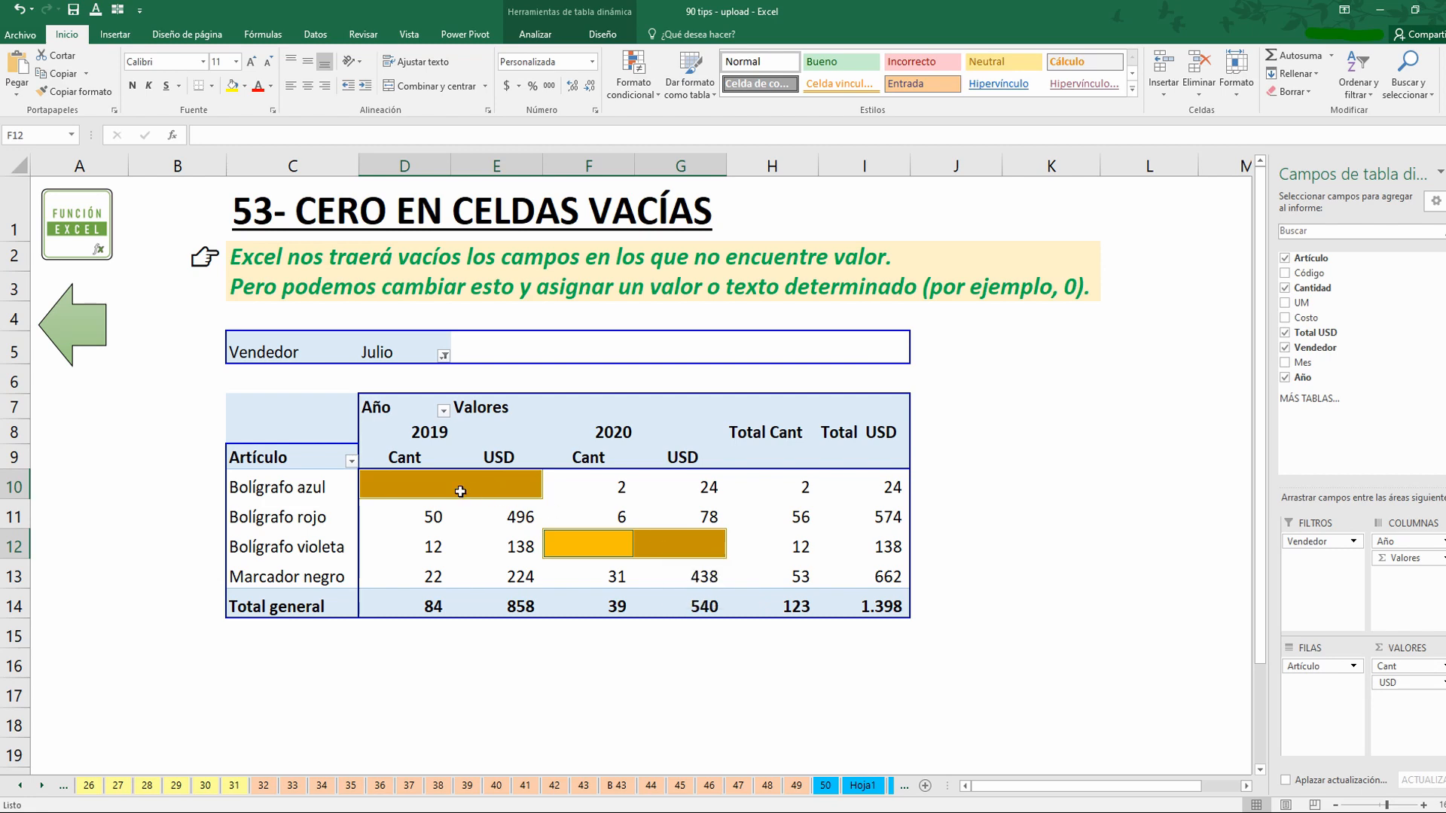
left_click(404, 459)
left_click(490, 461)
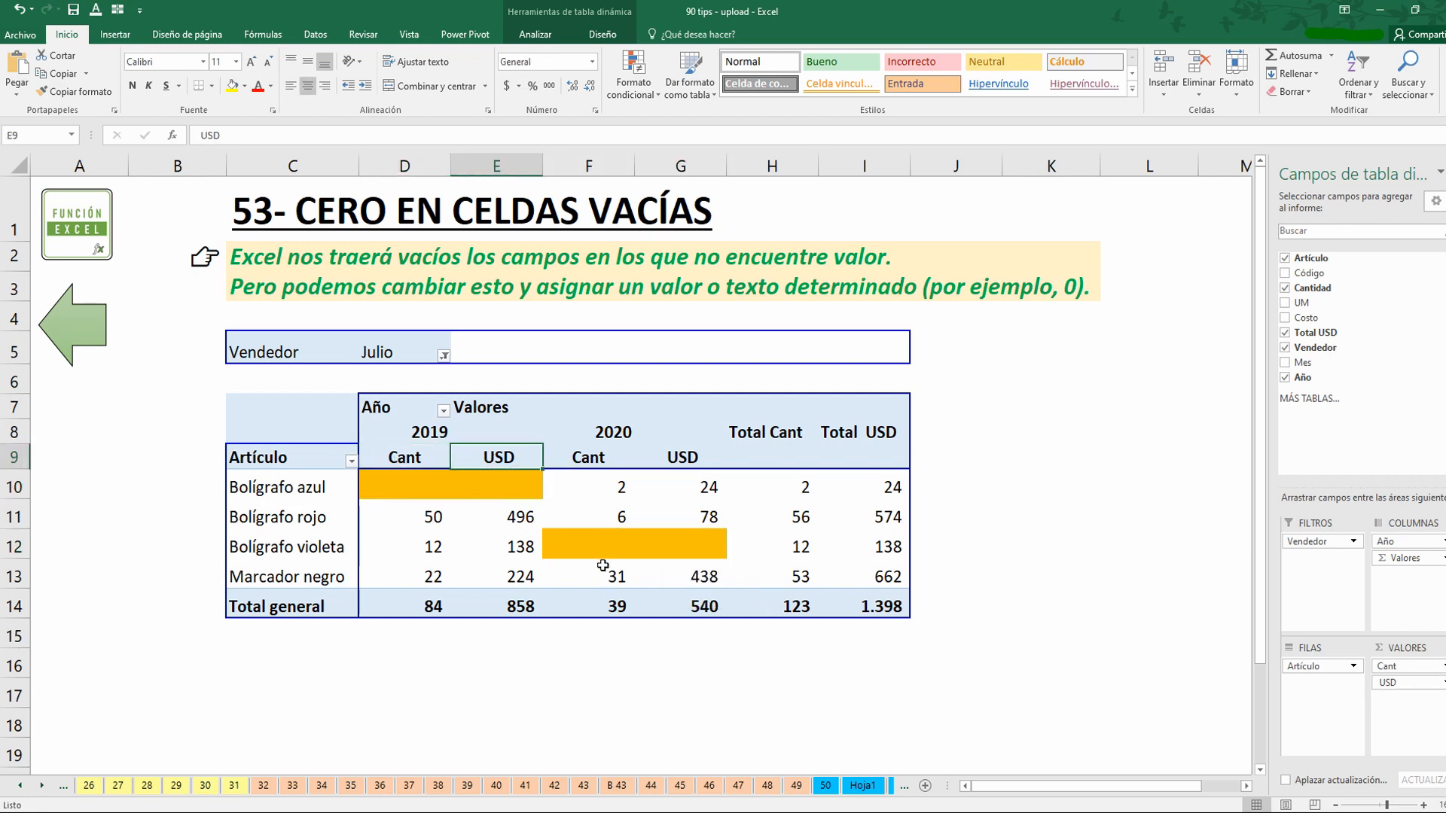
left_click_drag(404, 486, 493, 489)
left_click_drag(558, 535, 677, 541)
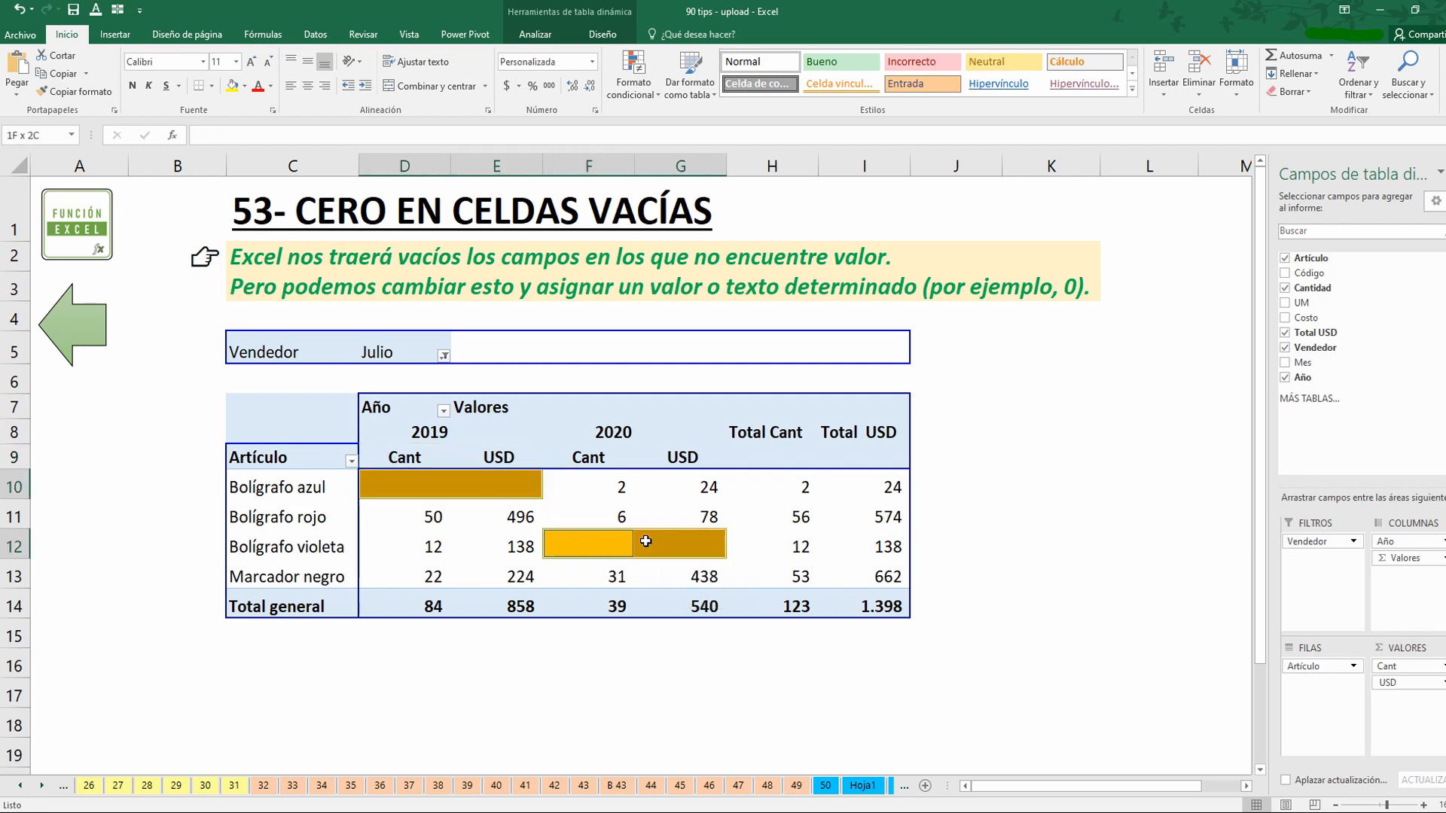
Step: Set the tip 53 pivot table's options to show 0 for empty cells
left_click(768, 510)
right_click(768, 510)
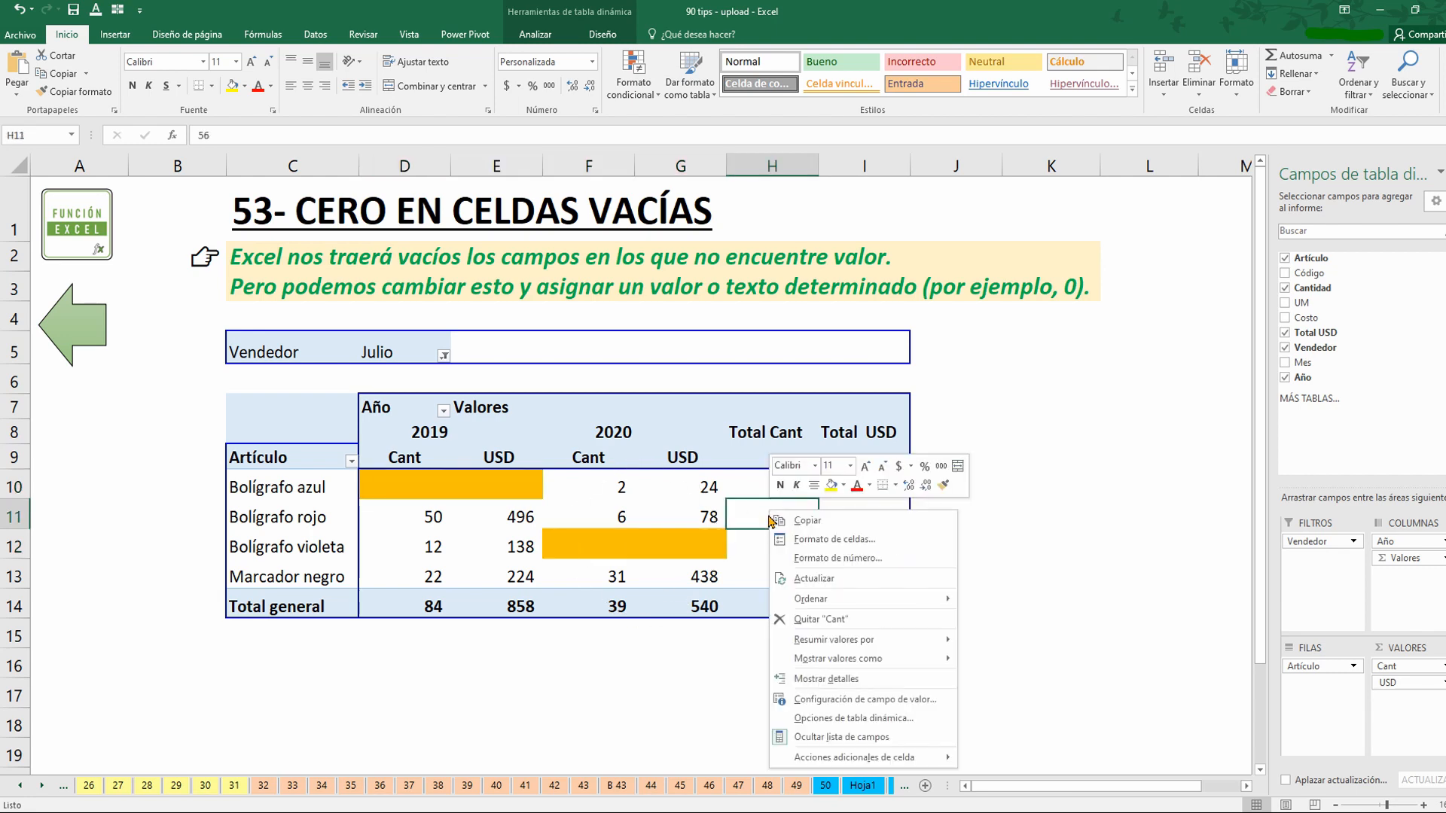
left_click(865, 720)
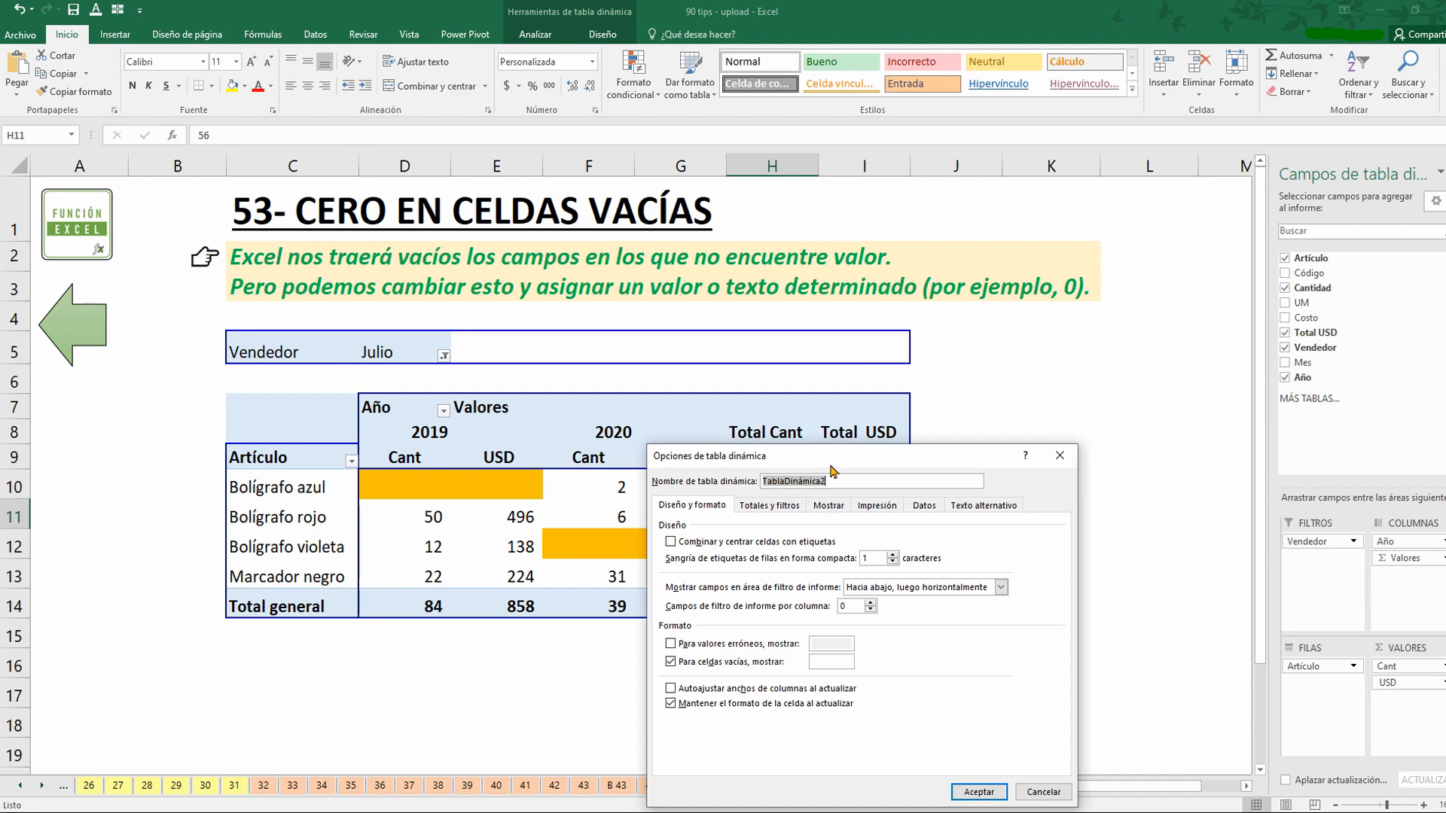
left_click_drag(830, 467, 819, 372)
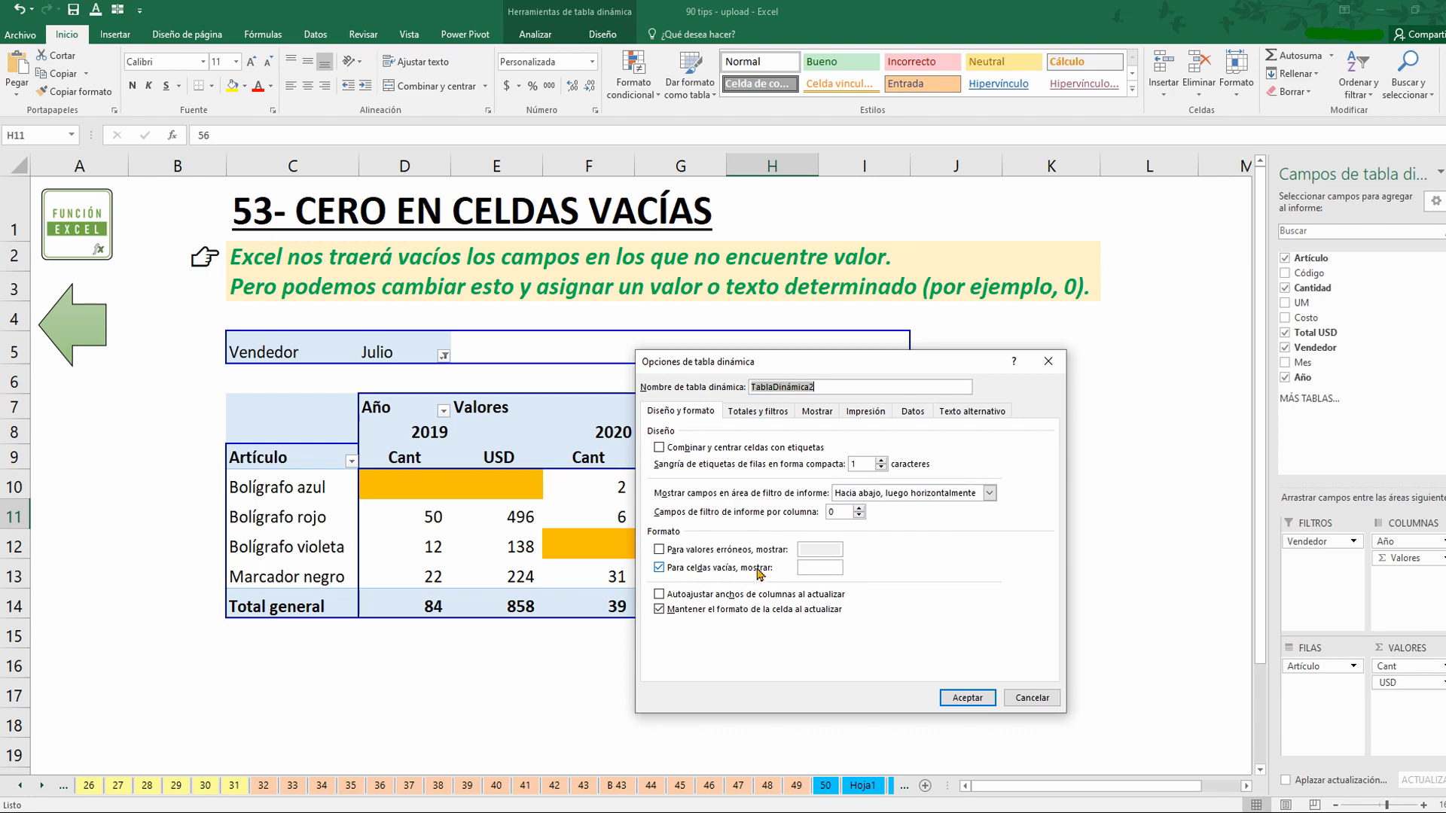
left_click(819, 567)
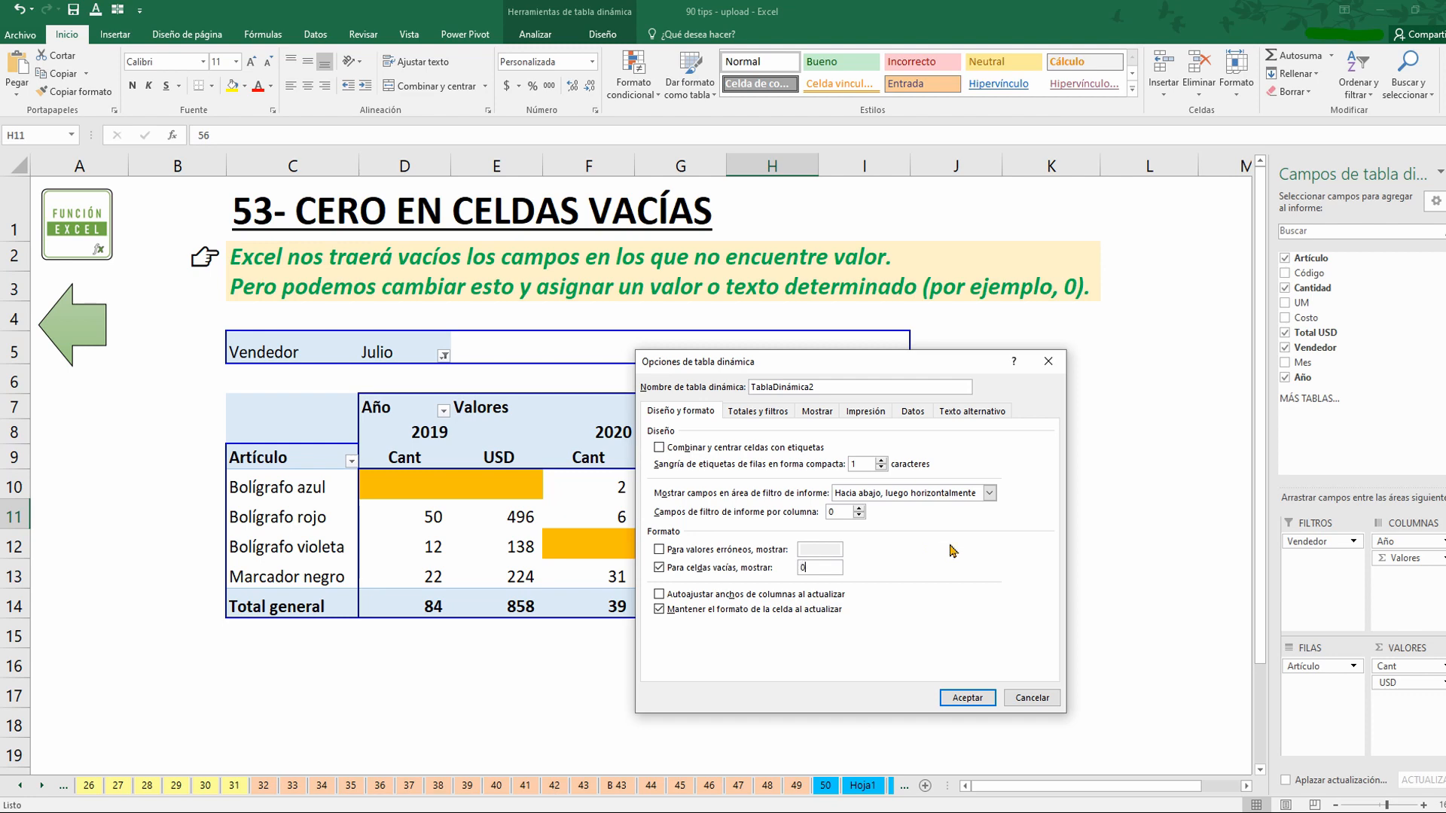
left_click(973, 698)
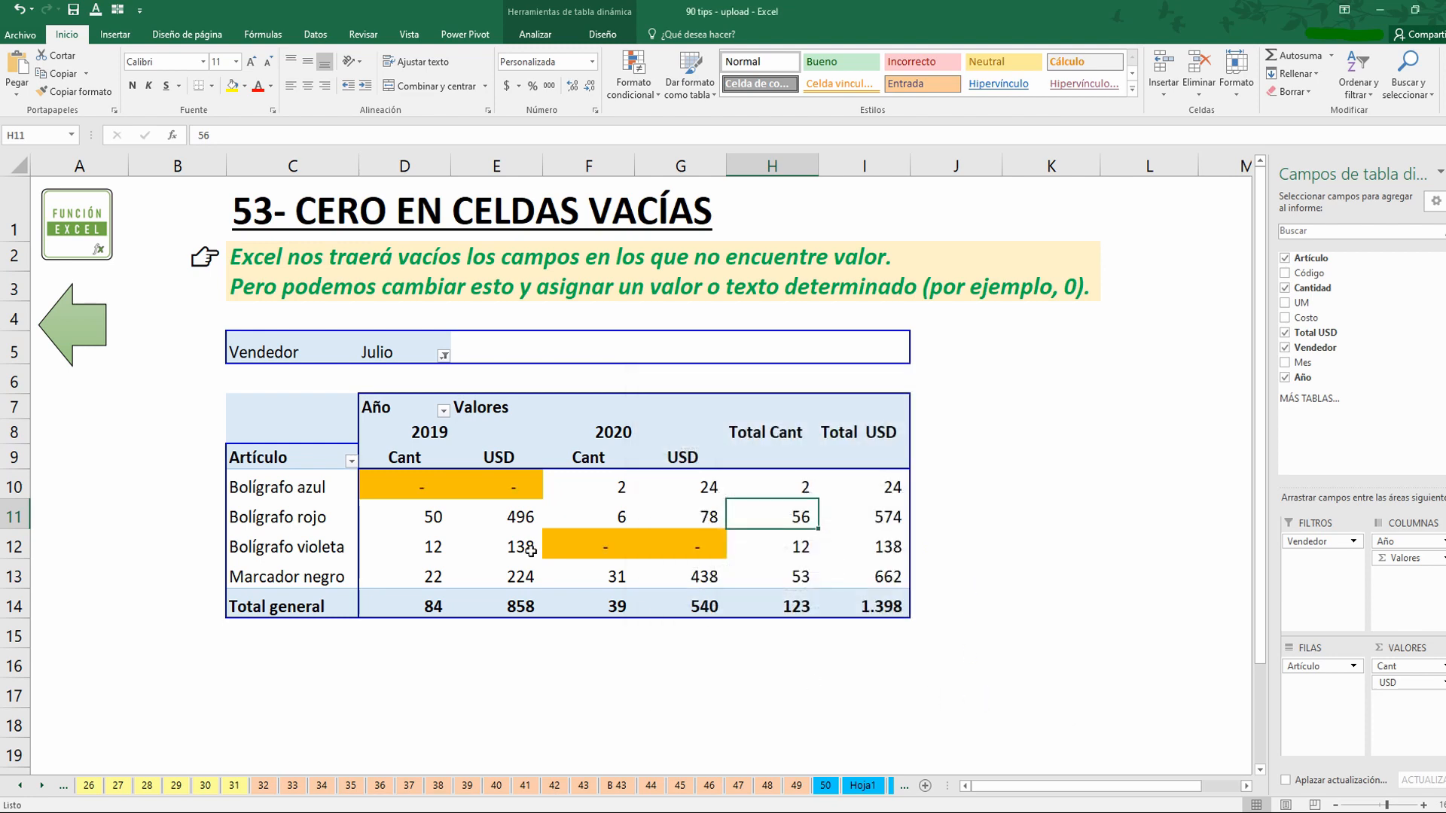
Step: Check the filled-in orange cells of Bolígrafo azul and Bolígrafo violeta in the tip 53 pivot table
left_click(420, 490)
left_click(497, 486)
left_click_drag(577, 547, 696, 547)
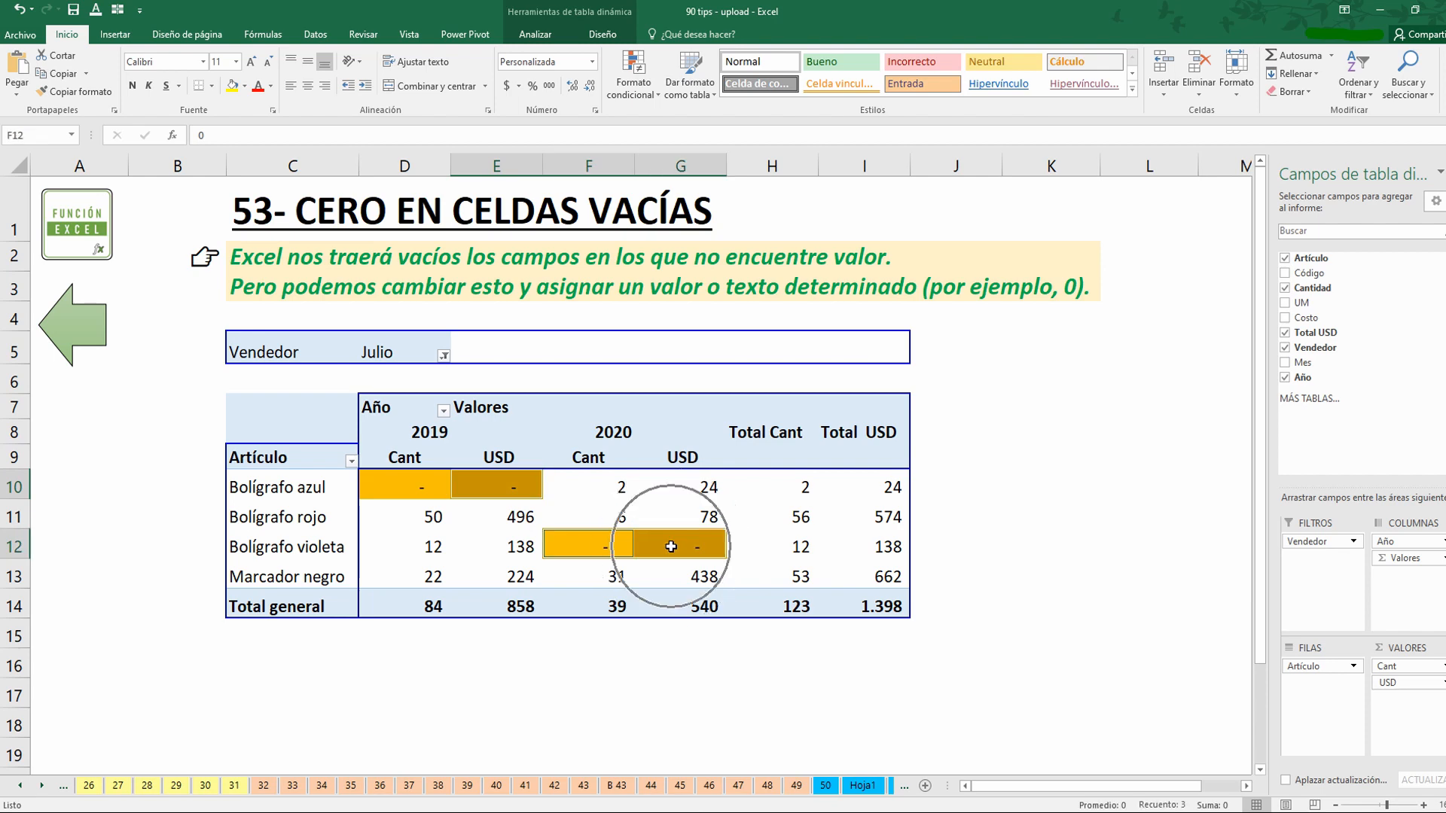
Step: Set the tip 53 pivot table's options to show the text AB for empty cells
right_click(685, 503)
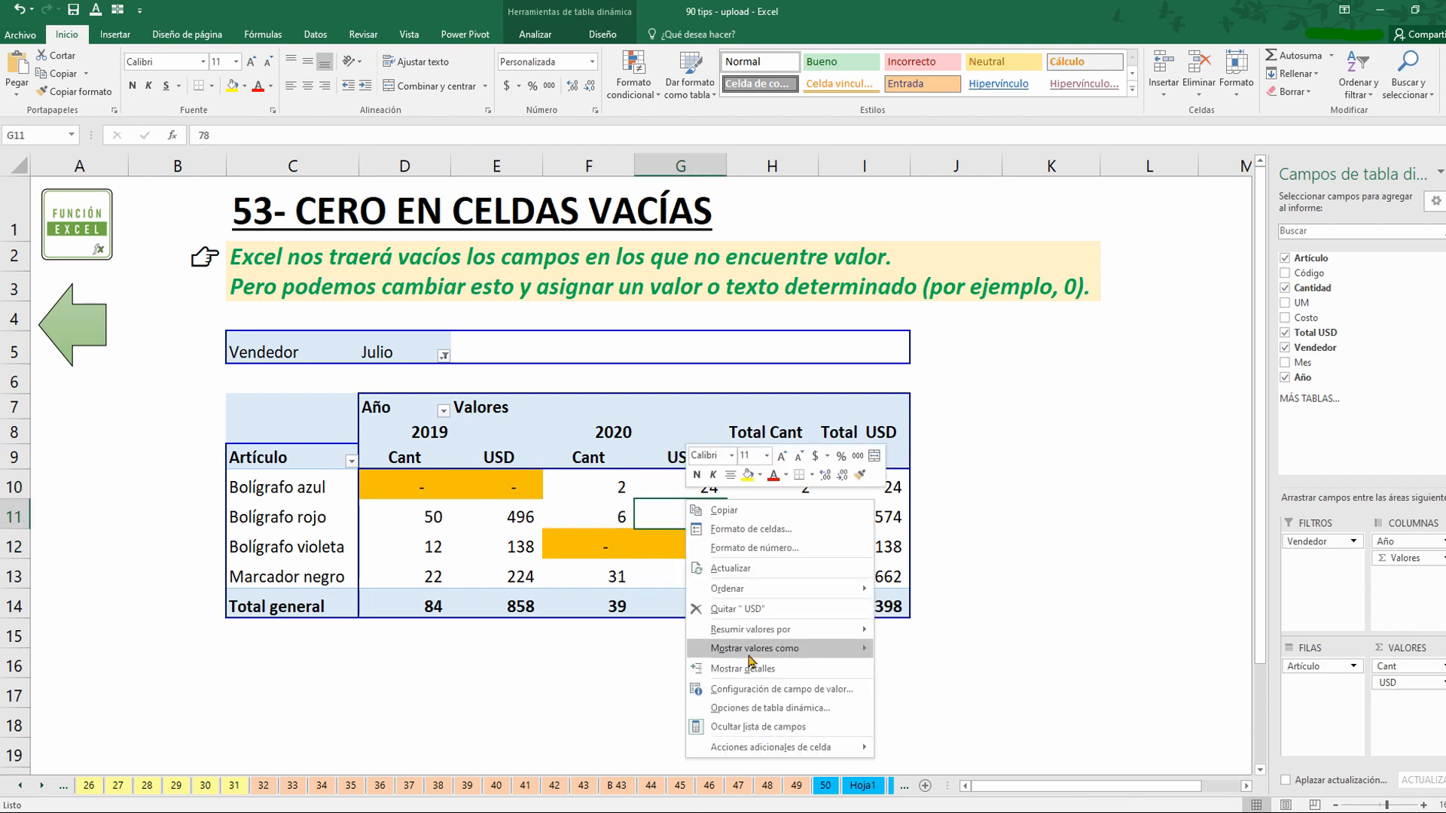
left_click(768, 708)
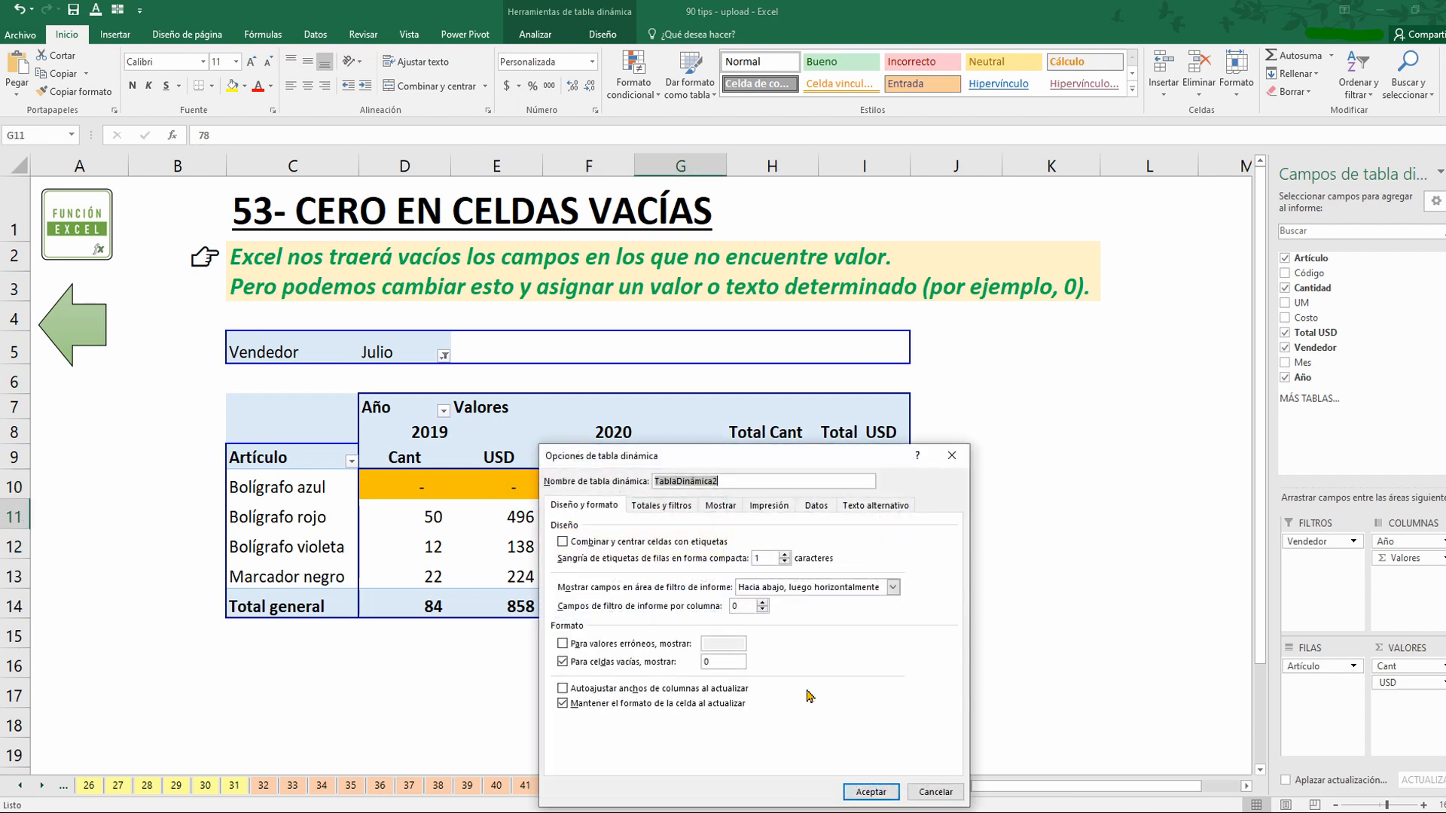
double_click(737, 665)
type("AB")
left_click(870, 792)
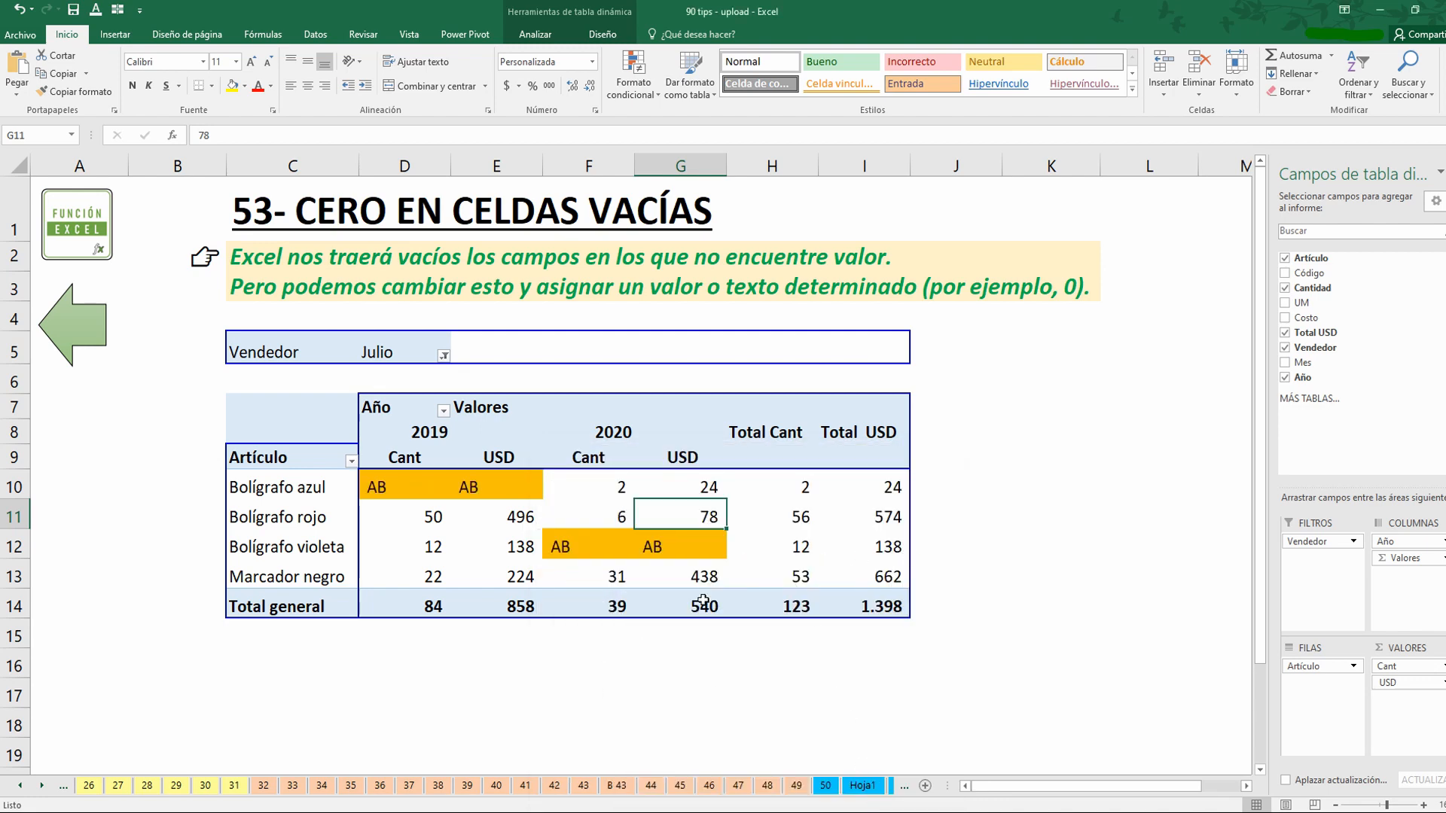
Step: Return to the index, open the Diseño de tabla tip, and select the blank cell E3 below its explanation
left_click(84, 326)
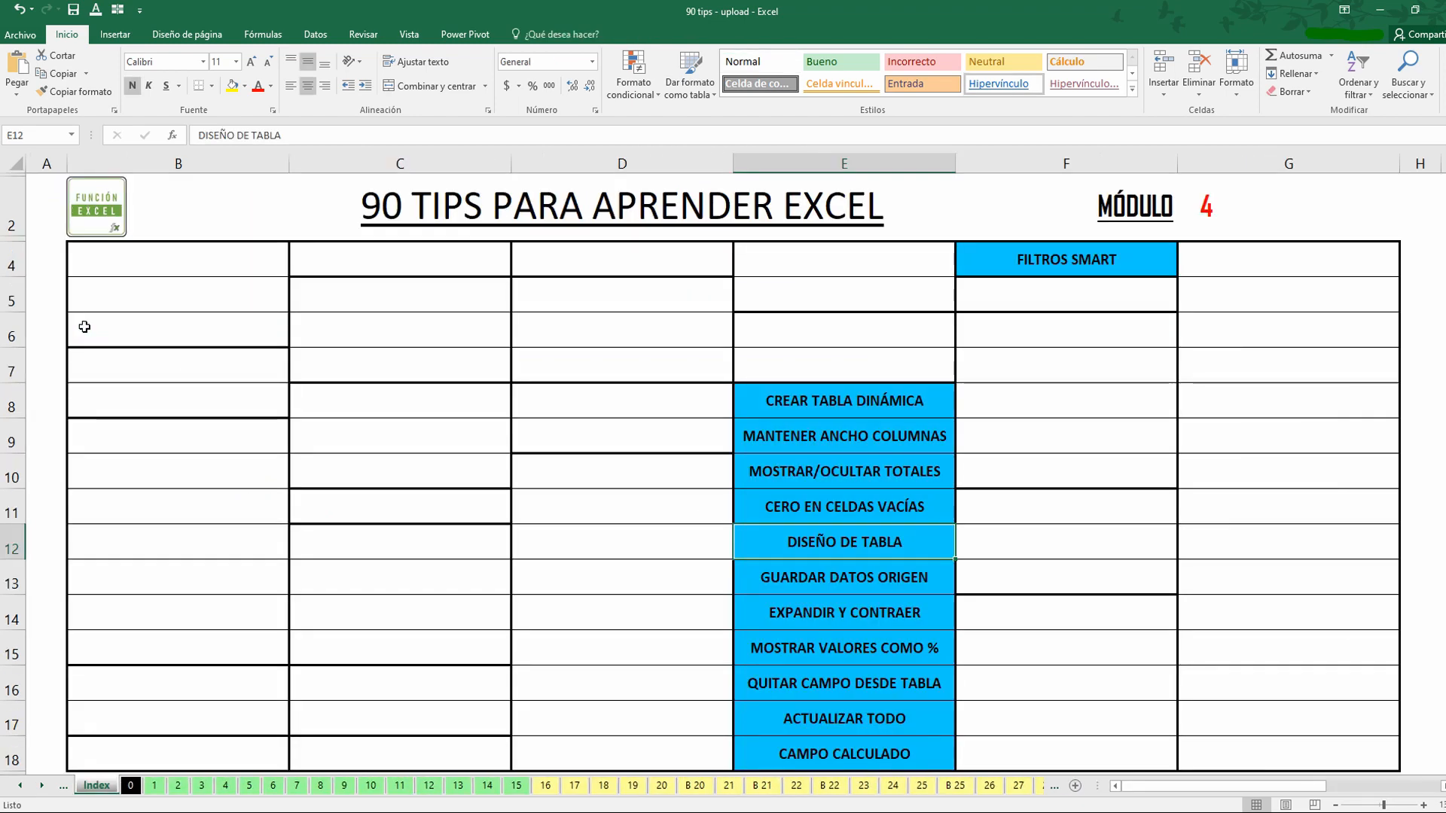
left_click(843, 539)
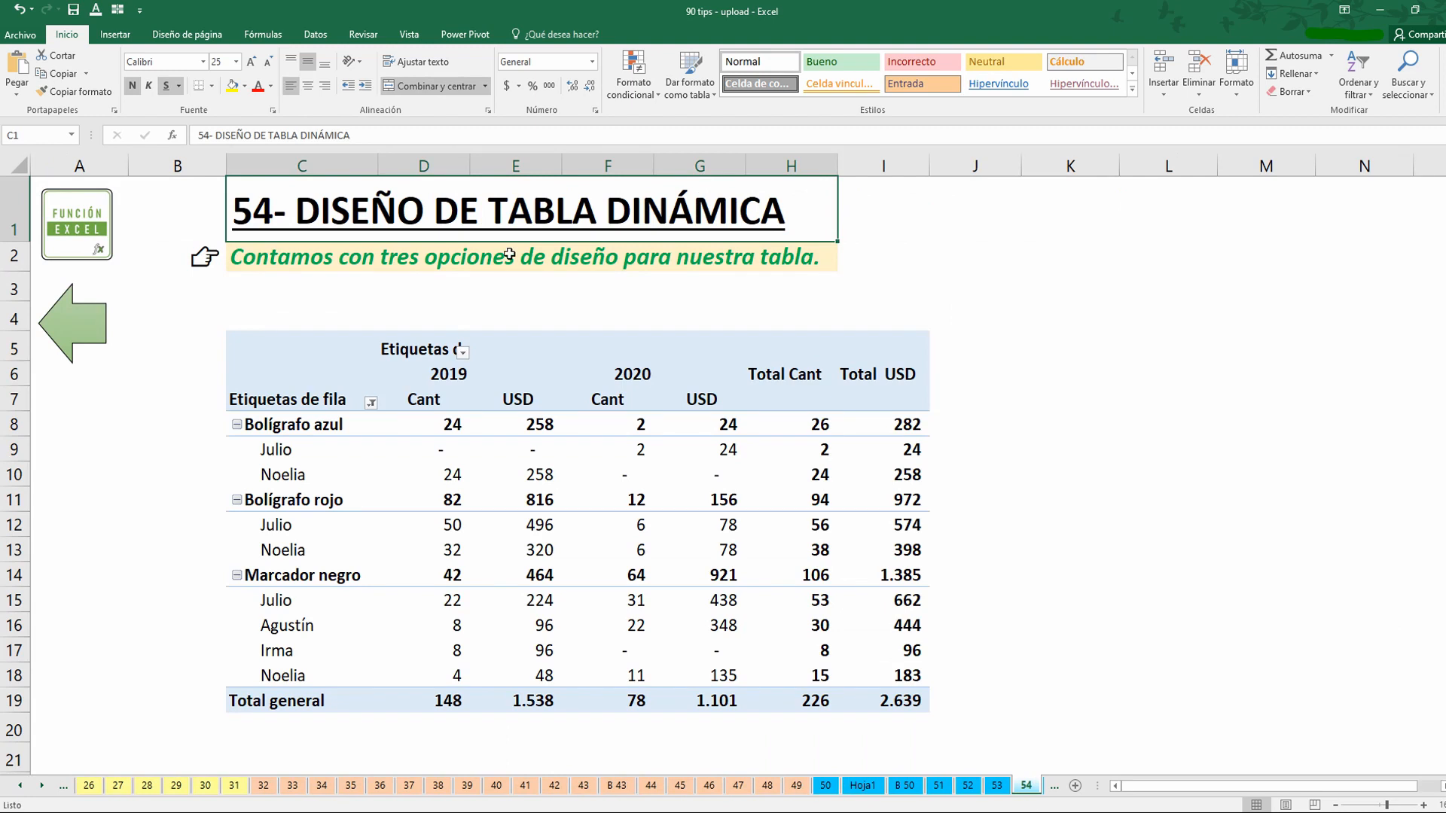
left_click(509, 286)
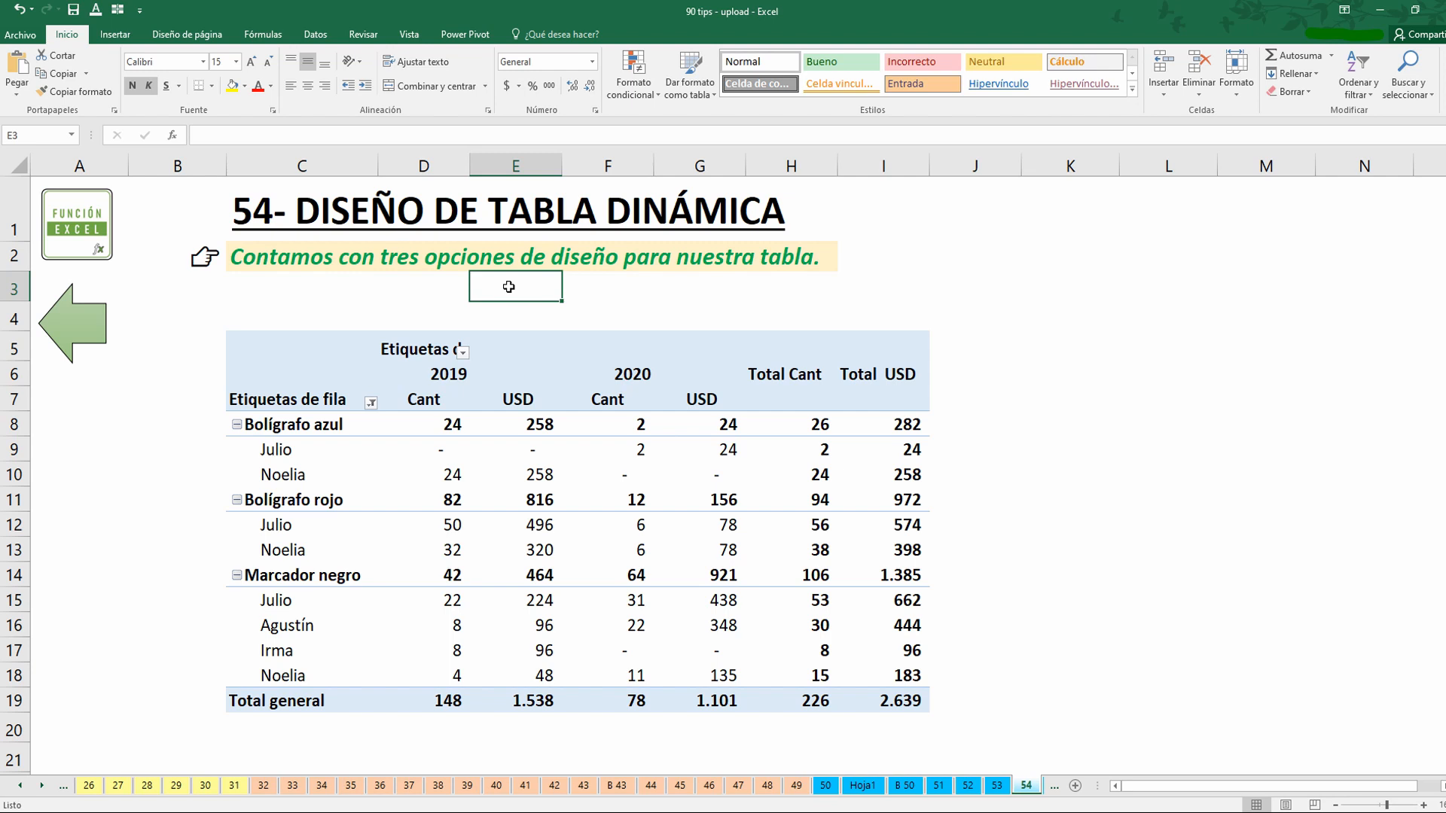
Step: Change the tip 54 pivot table's report layout to outline form (formato de esquema)
left_click(613, 474)
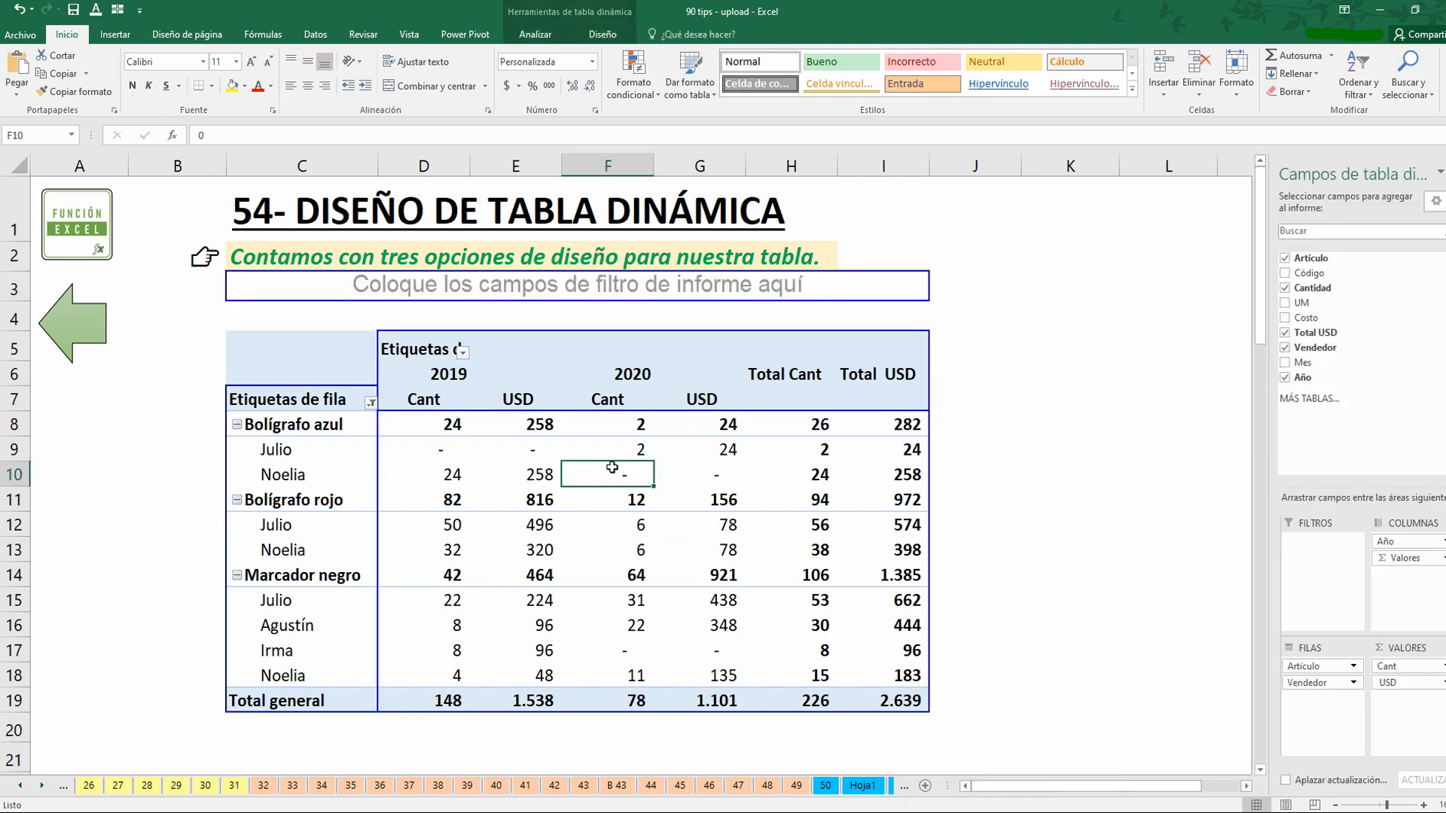
left_click(603, 33)
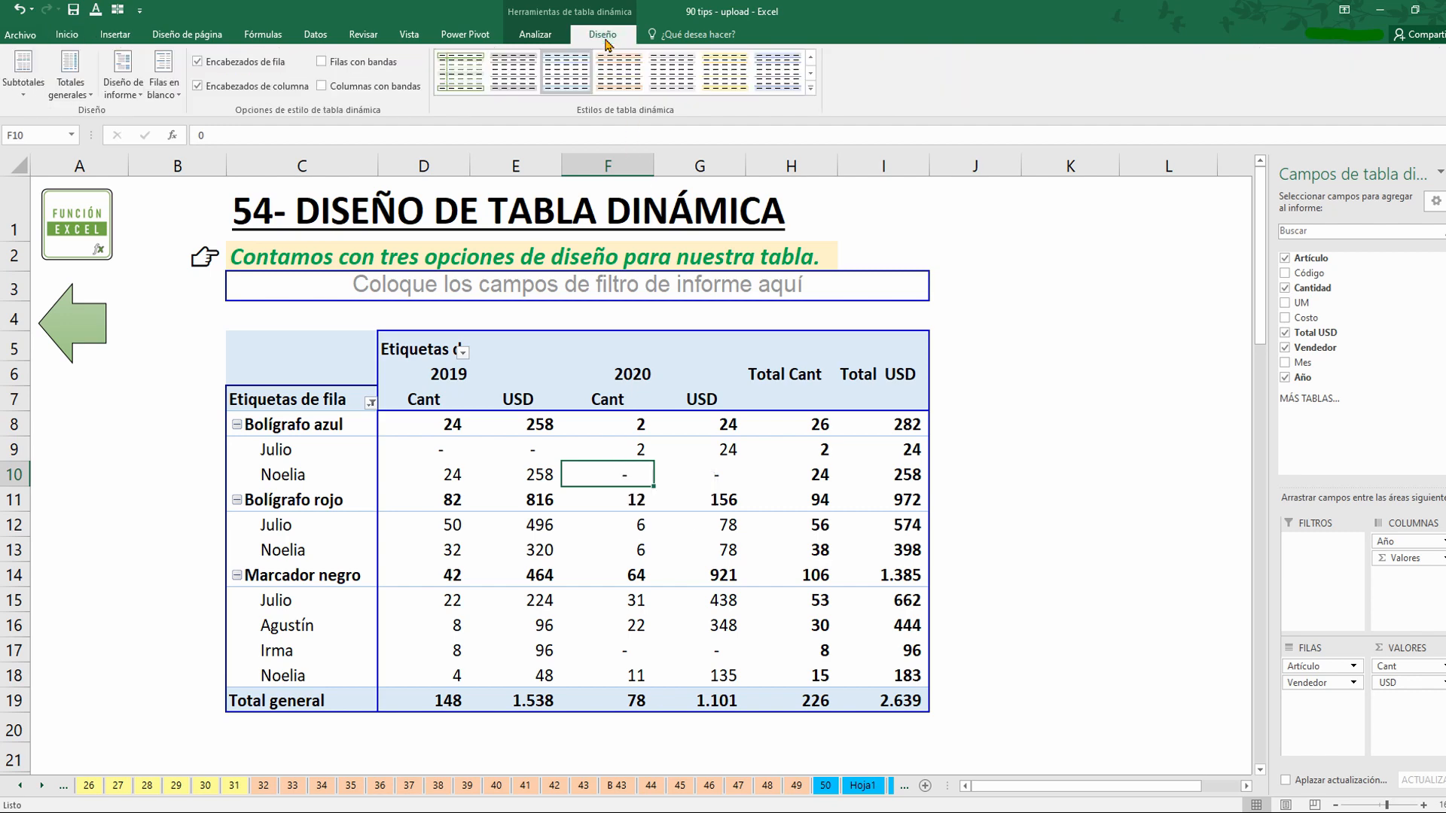
left_click(123, 94)
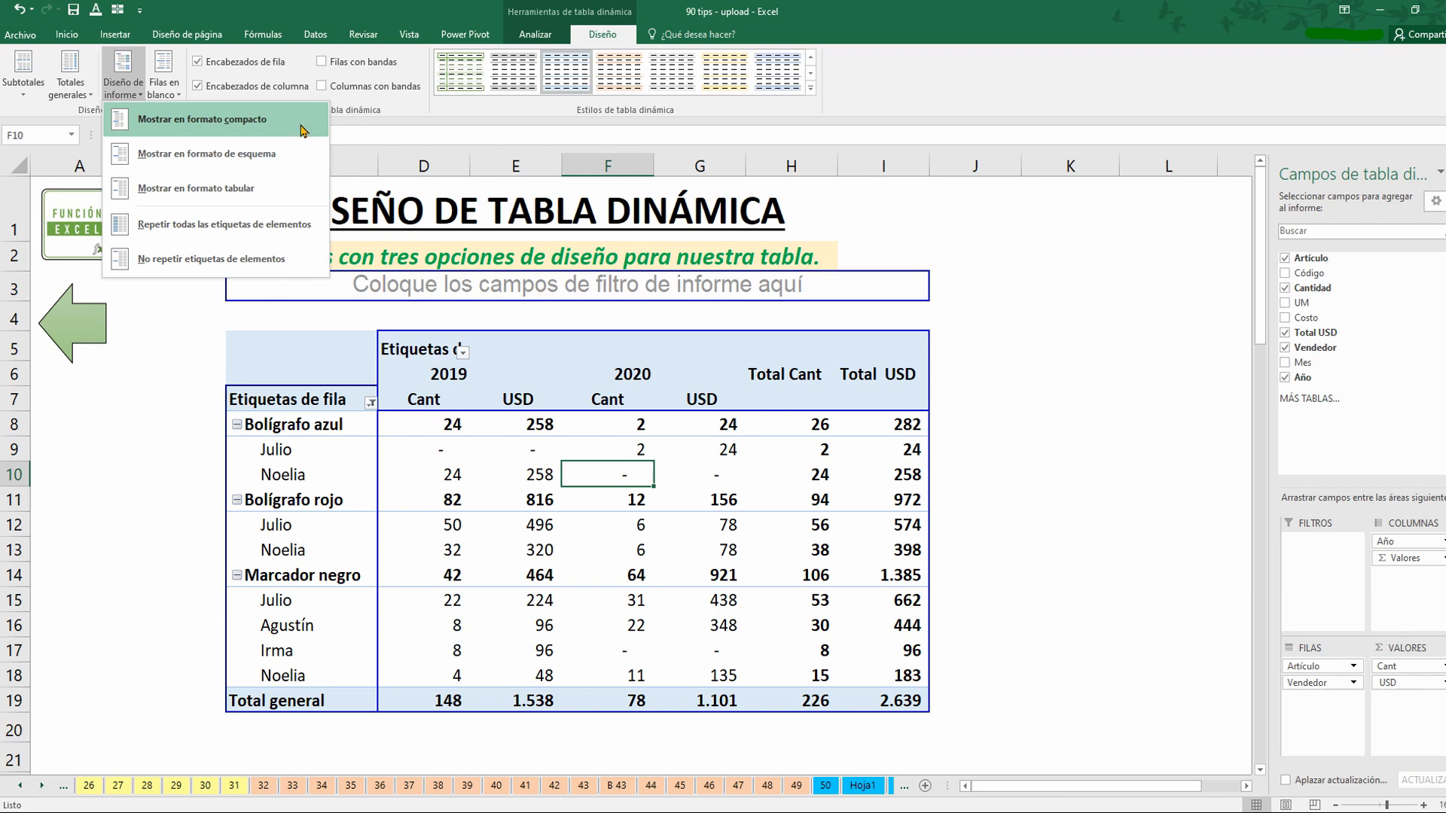
left_click(293, 165)
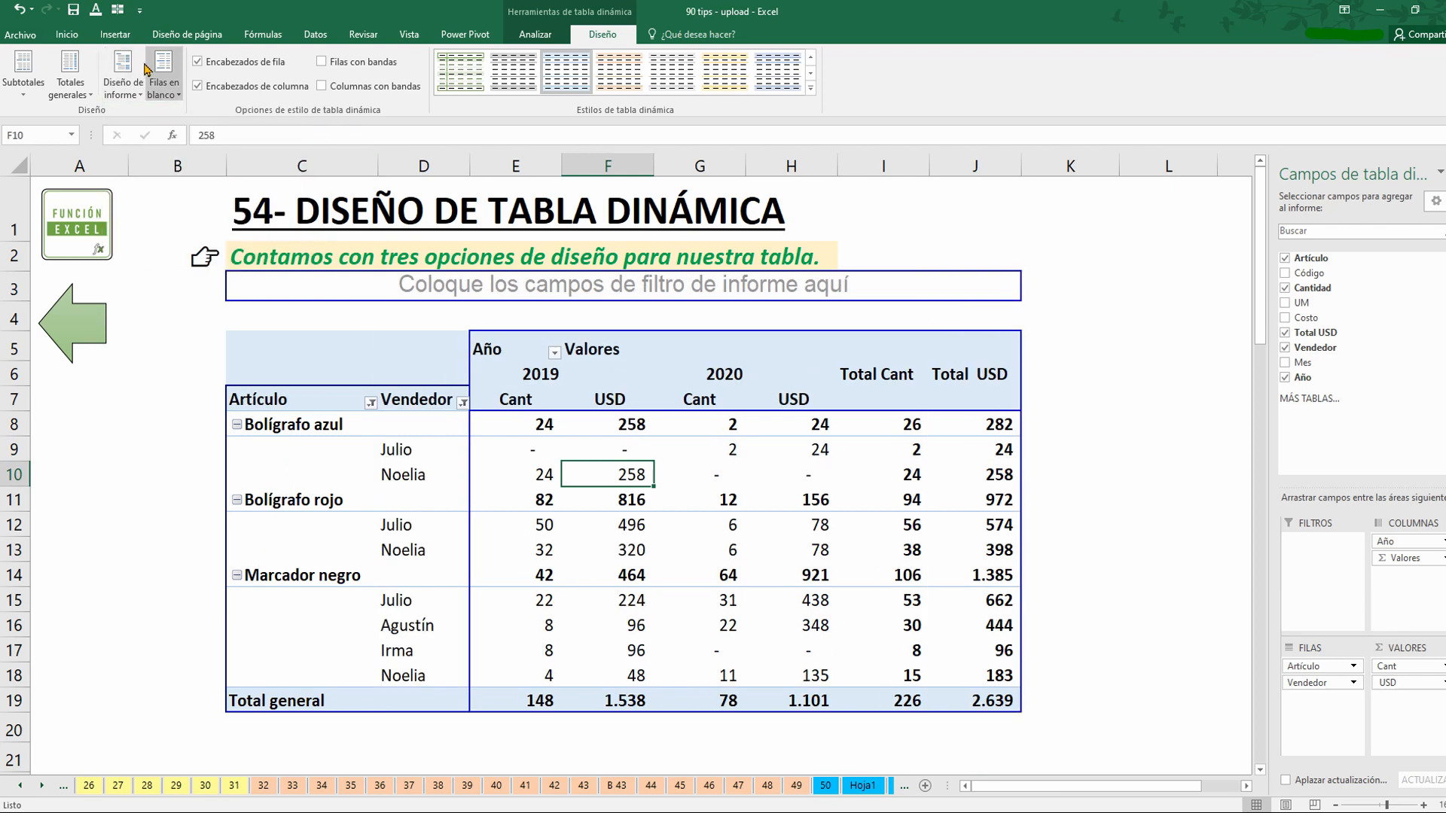
Step: Change the tip 54 pivot table's report layout to tabular form and repeat all item labels
left_click(130, 96)
left_click(264, 188)
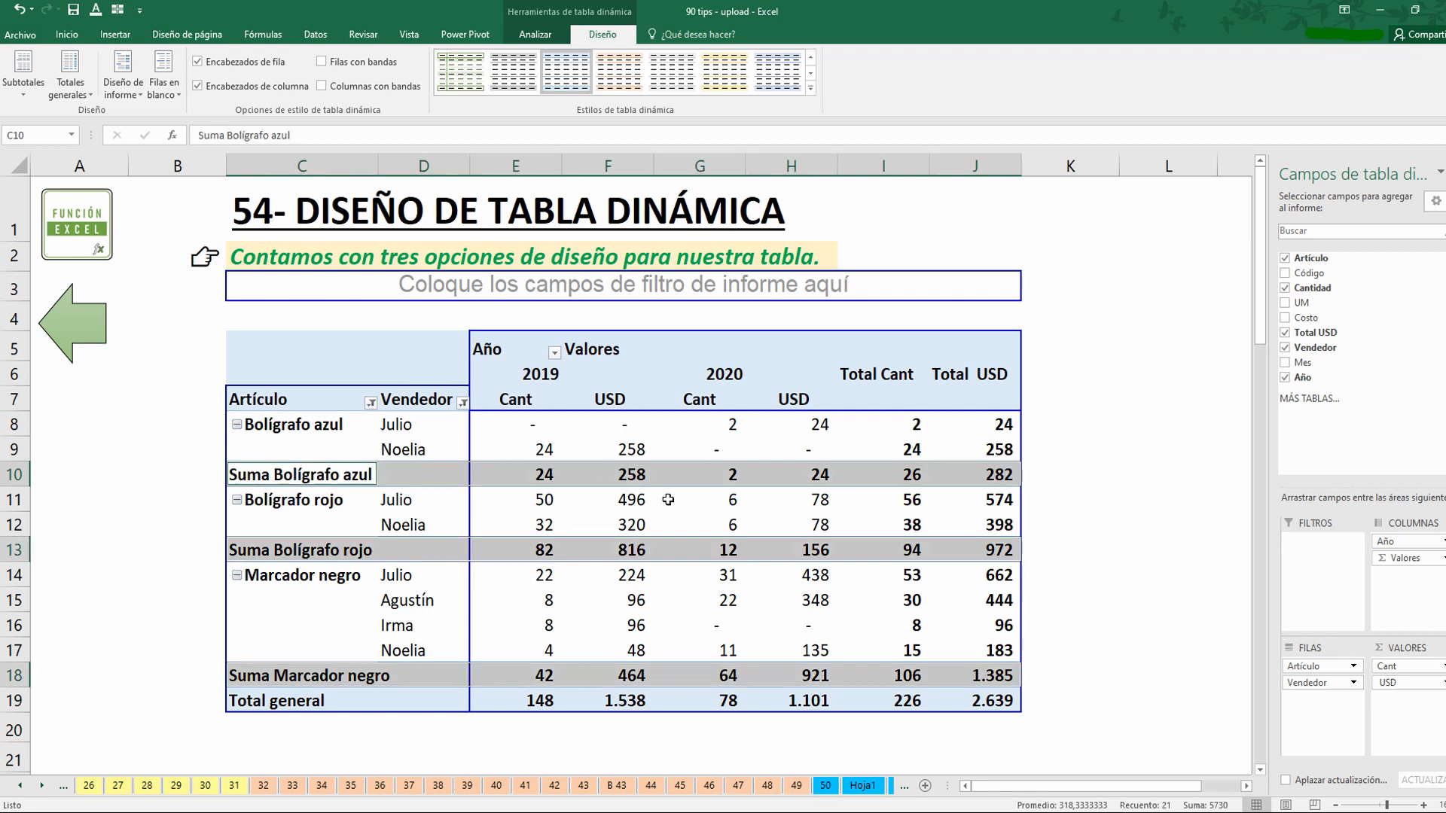
left_click(704, 452)
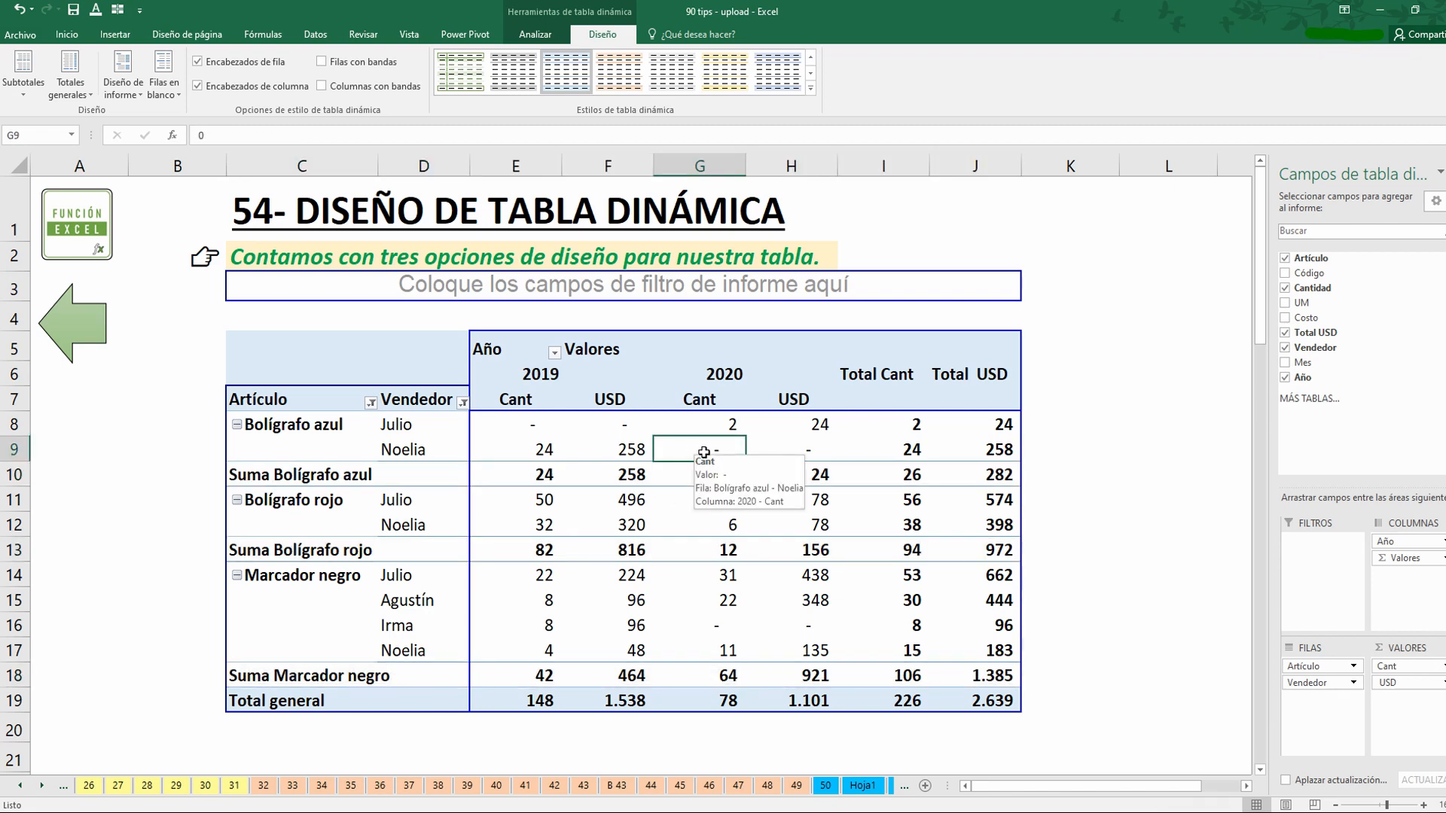
left_click(137, 96)
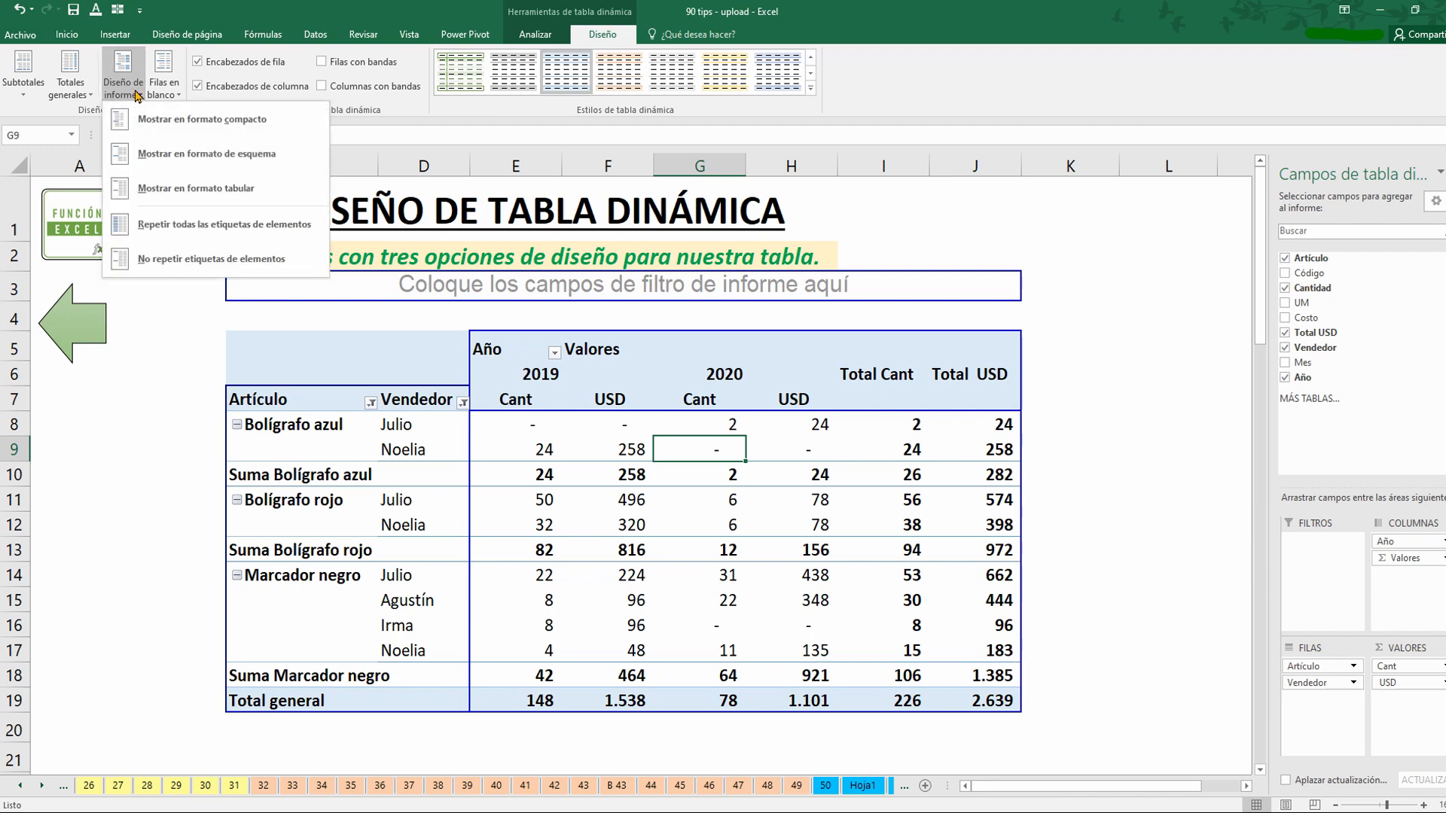
left_click(299, 236)
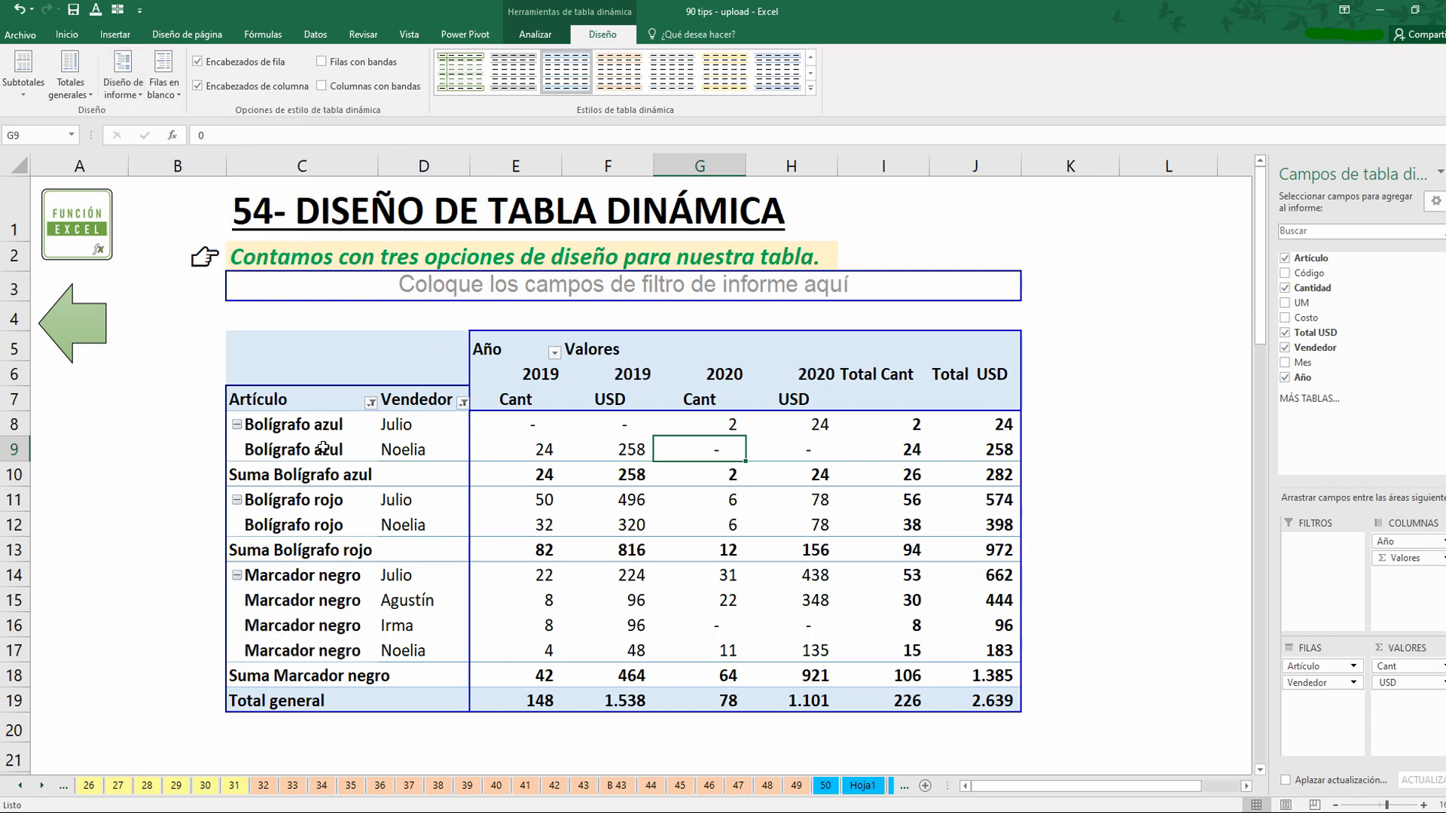
Step: Examine the repeated Artículo labels, the repeated year headings and the Vendedor column in the tip 54 pivot table's tabular layout
left_click_drag(310, 426, 319, 661)
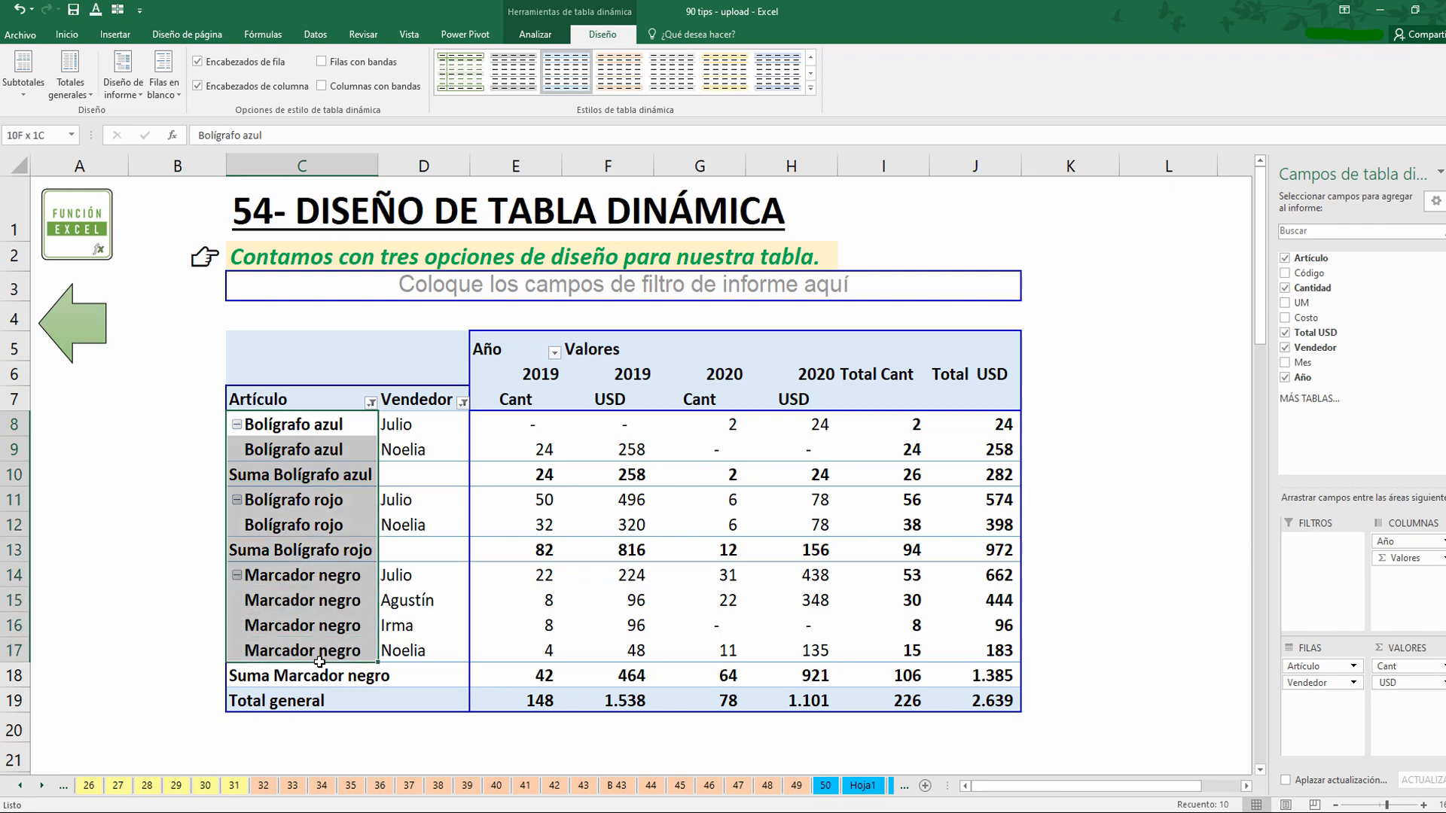
left_click_drag(511, 378, 794, 380)
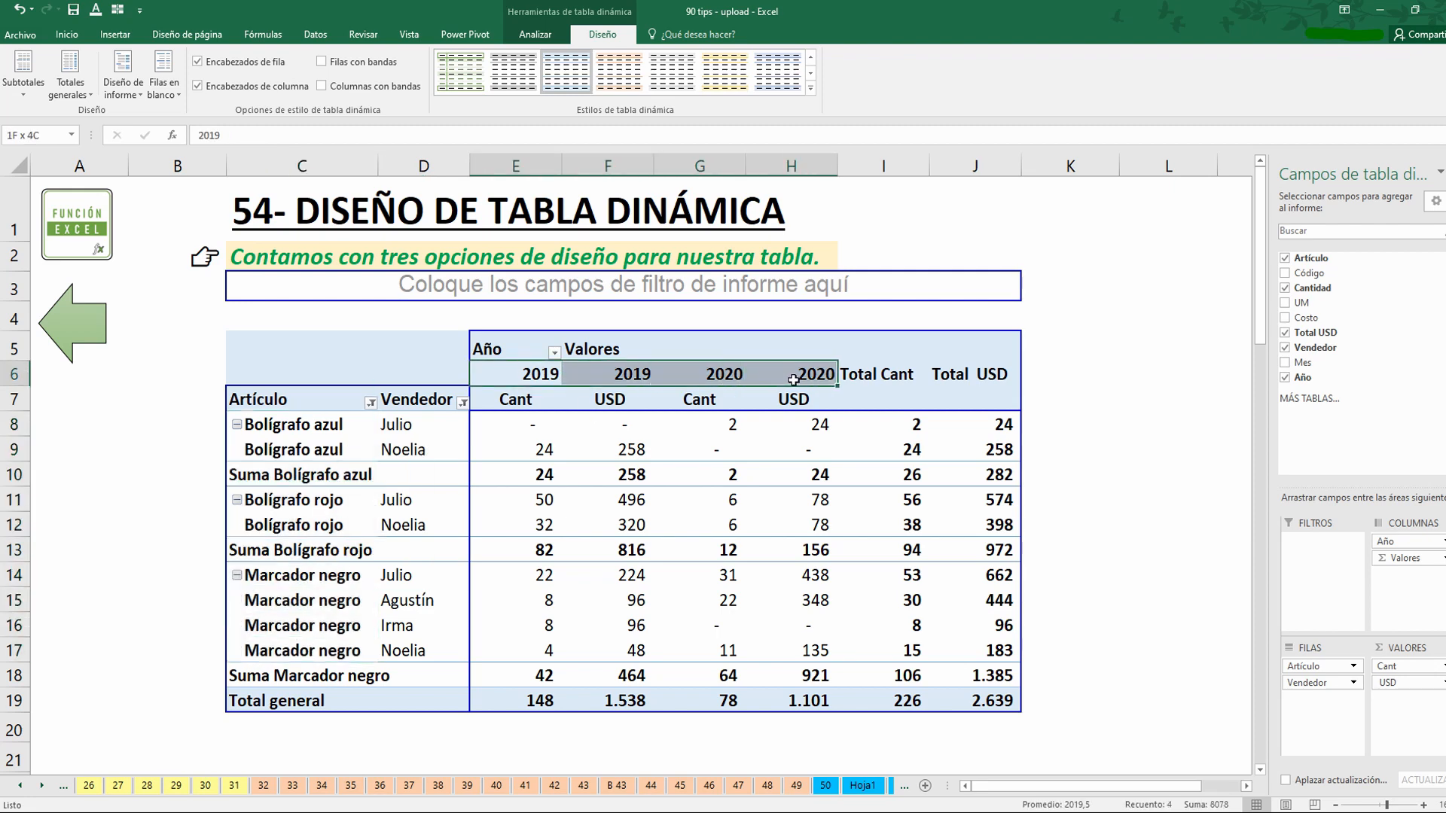
left_click(360, 423)
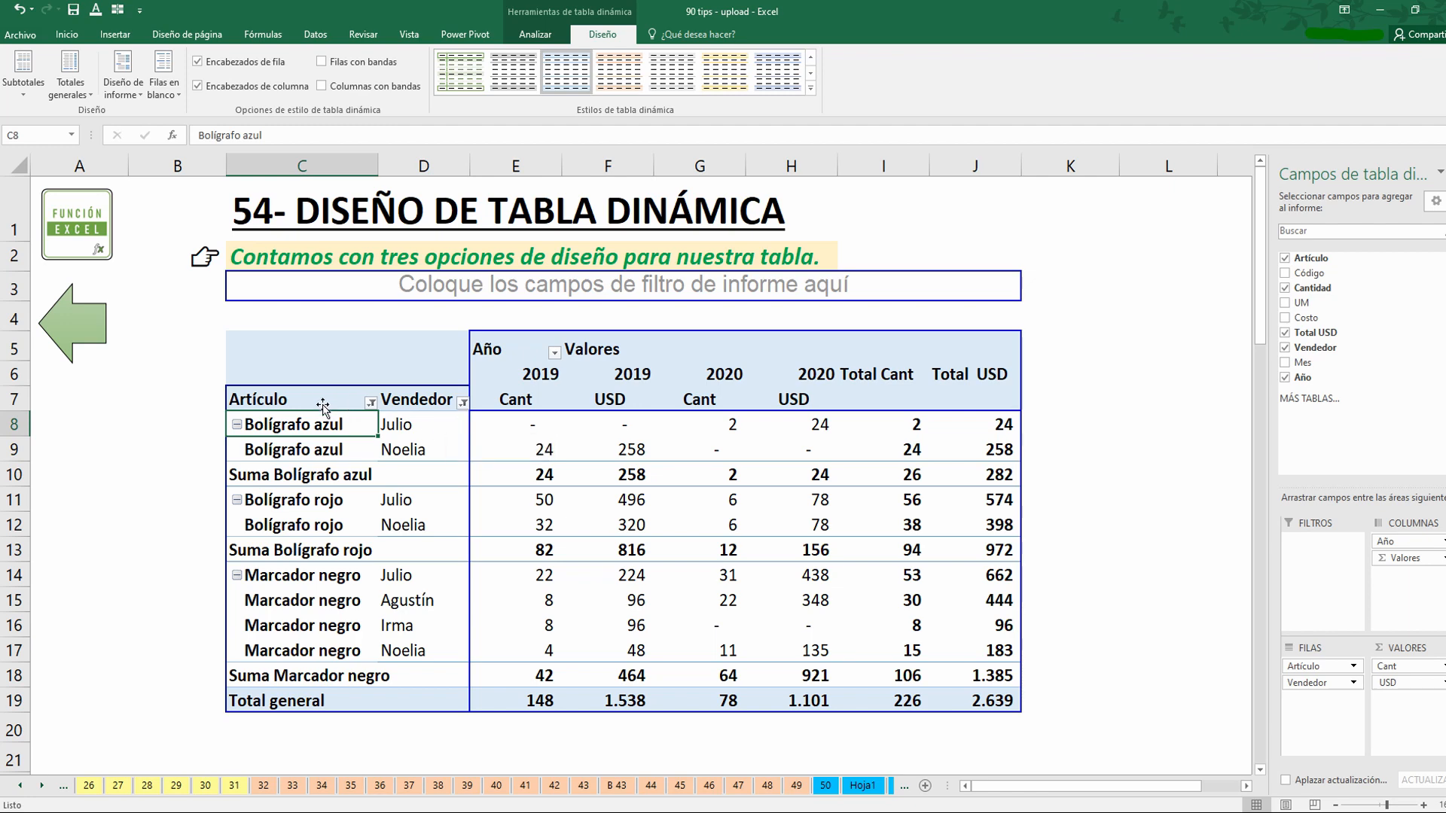
left_click_drag(331, 424, 346, 651)
left_click_drag(449, 426, 430, 648)
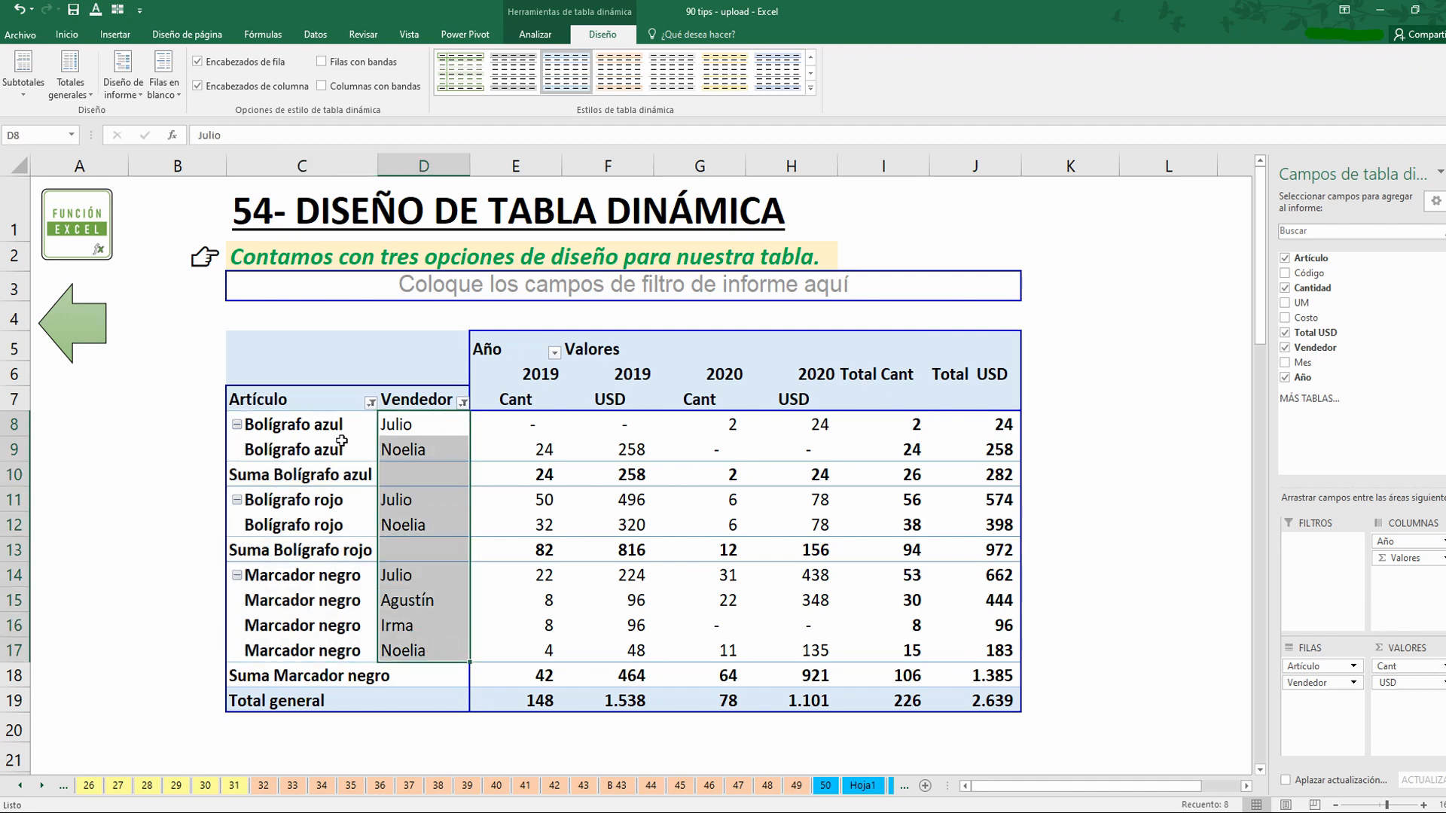
left_click_drag(342, 427, 350, 450)
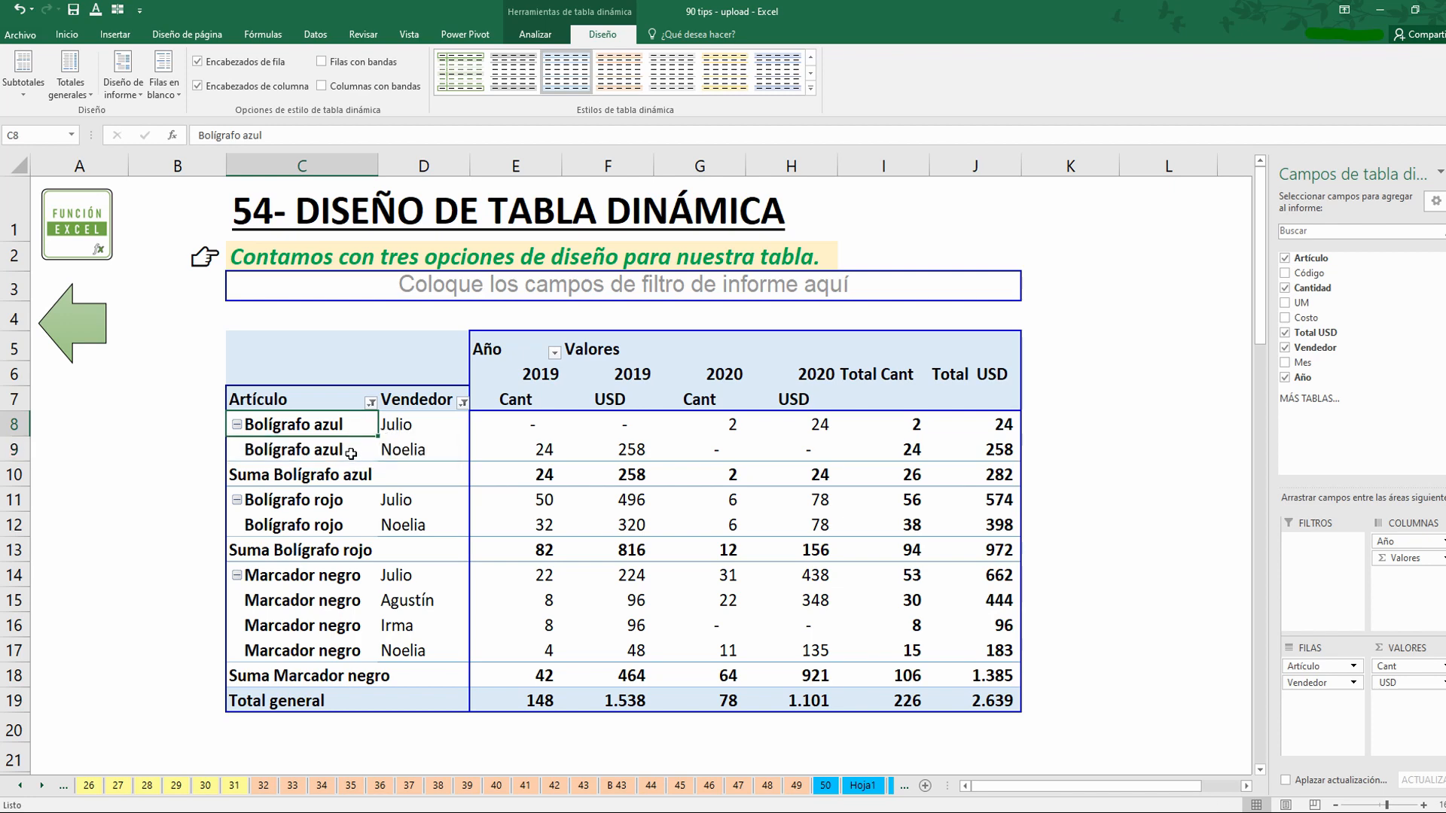
left_click(341, 449)
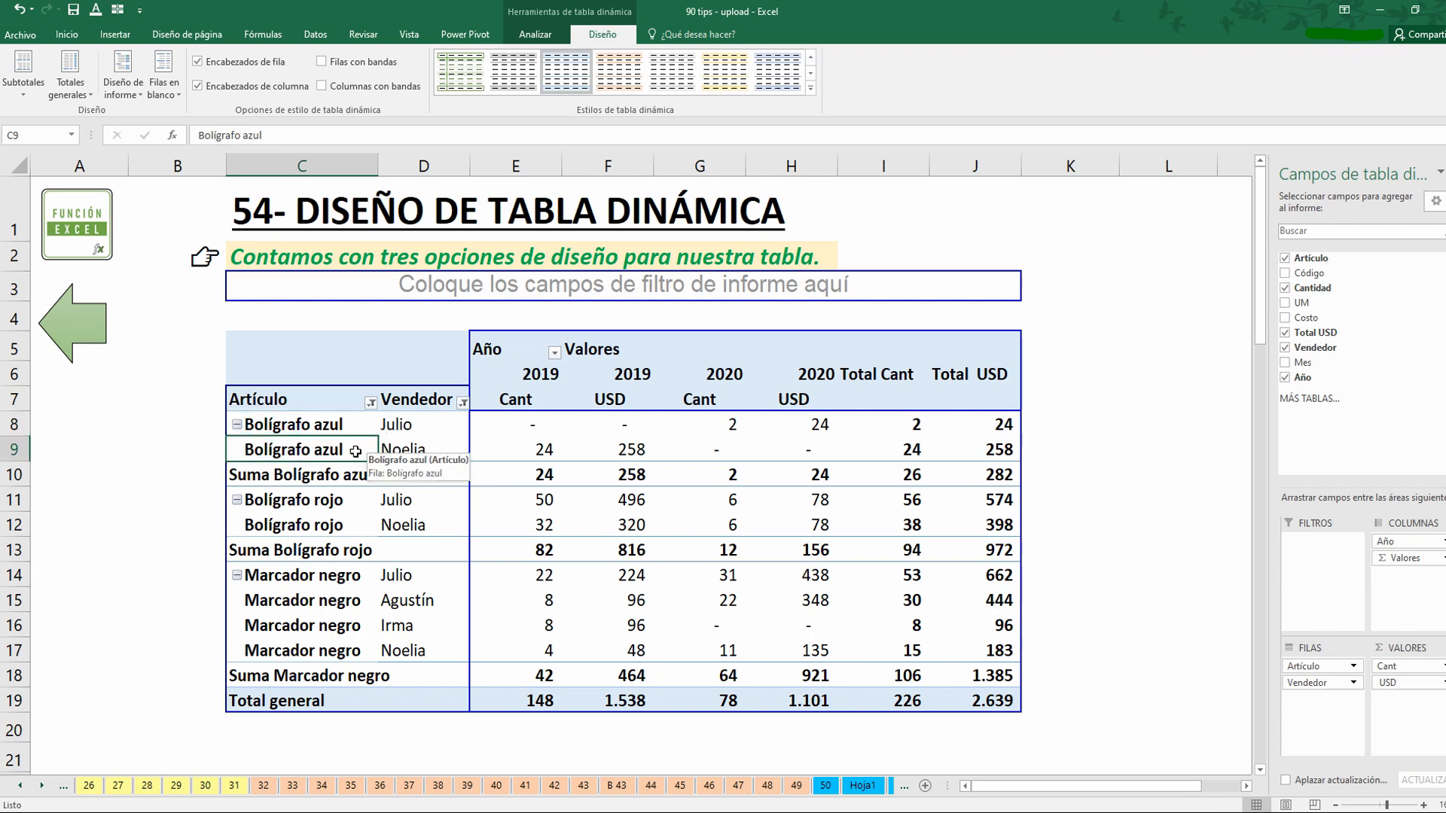
left_click(436, 450)
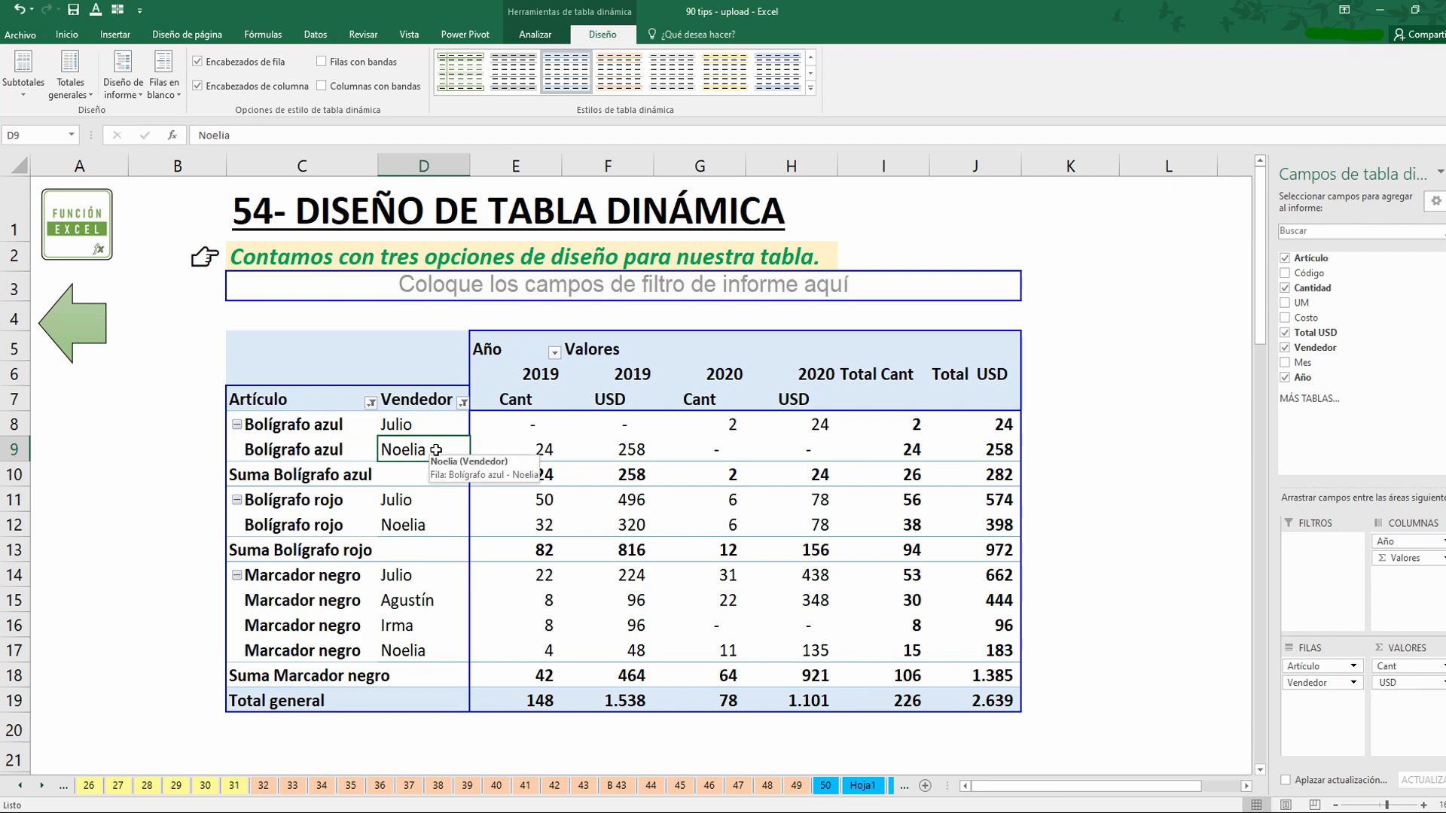
Step: Return to the index, open the Guardar datos origen tip, and go through its three explanation lines in C2 to C4
left_click(80, 326)
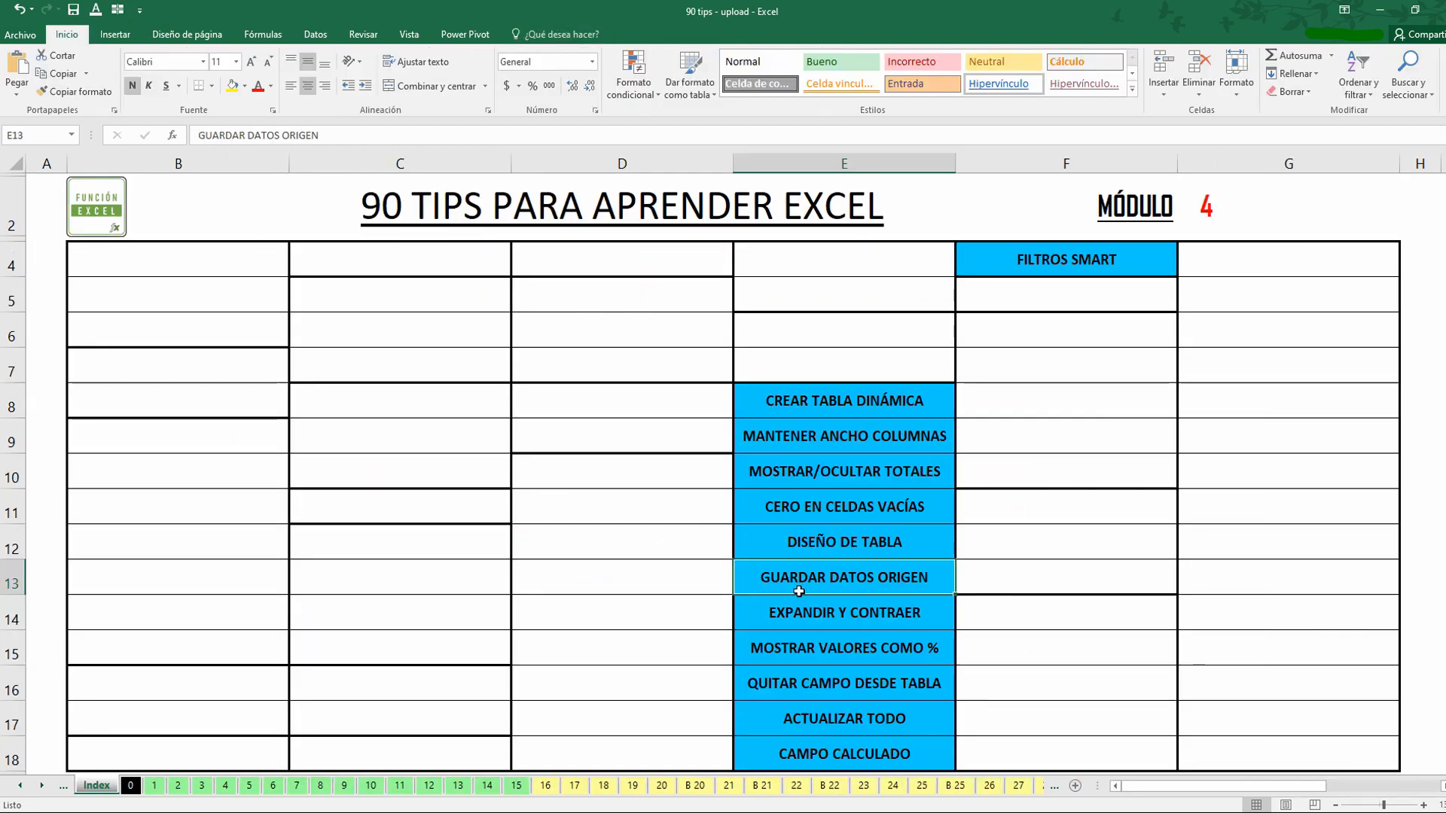
left_click(894, 586)
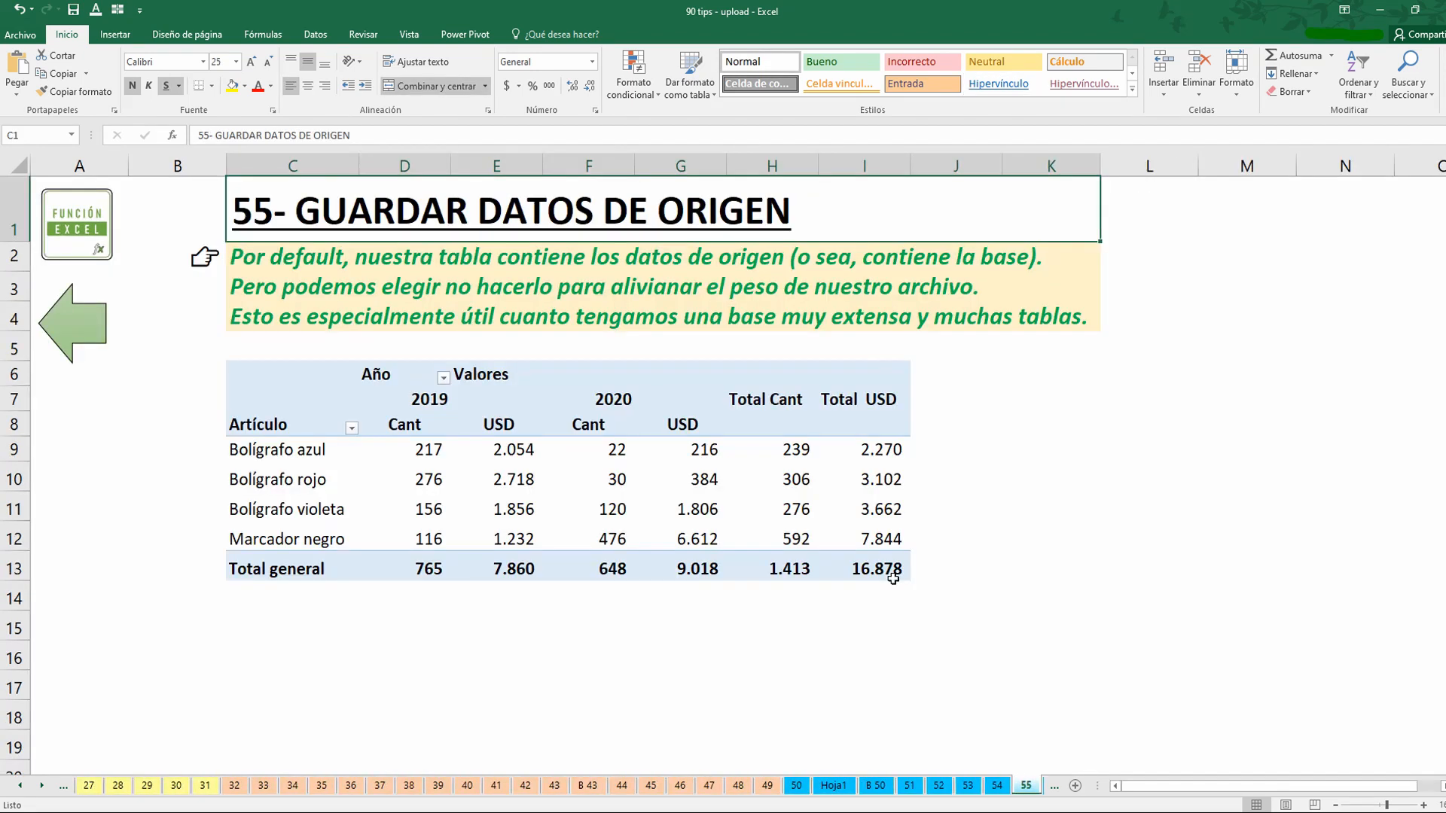
left_click(867, 259)
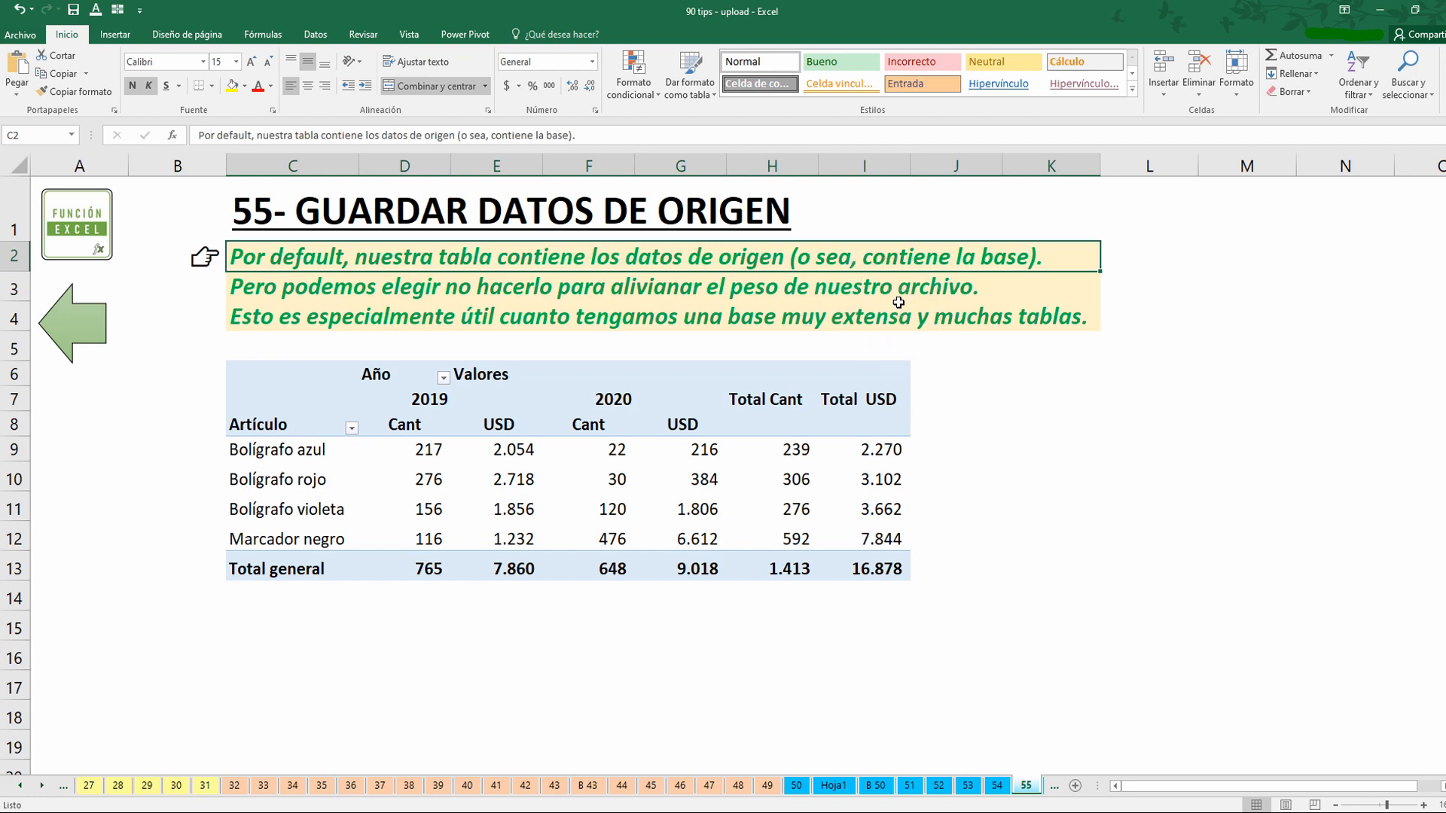
left_click(1011, 289)
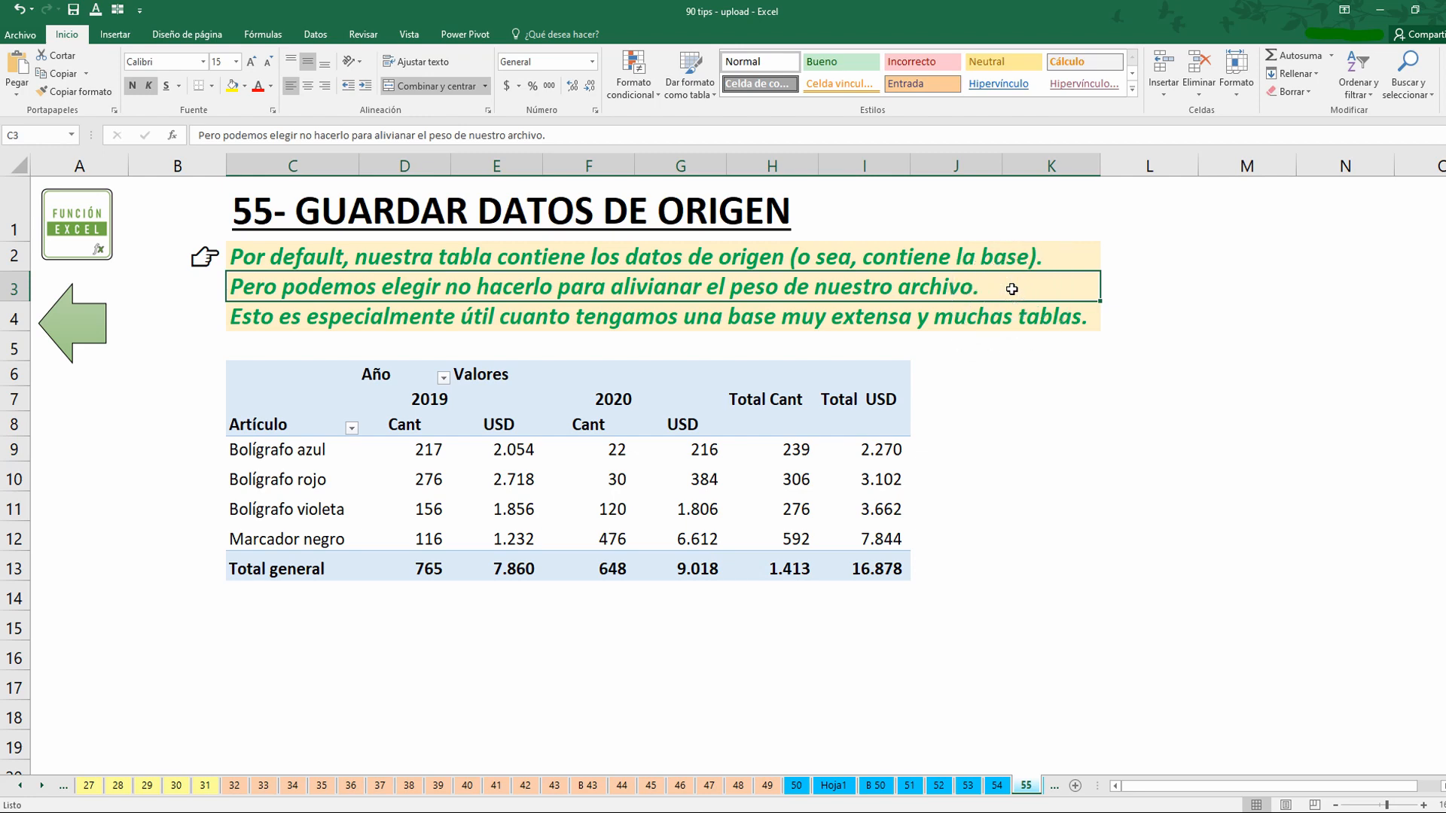
key("Down")
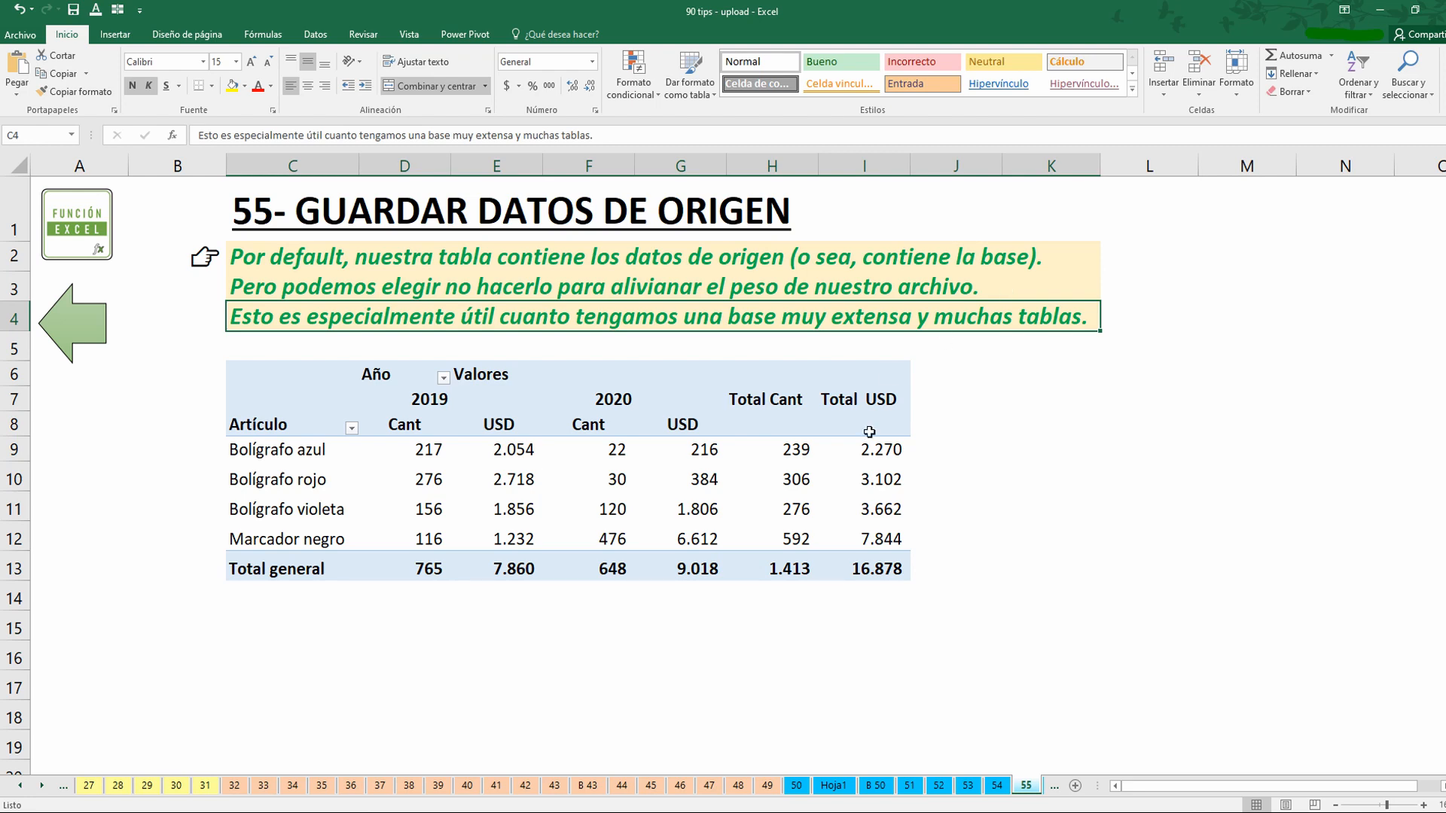
Step: Try to turn off saving the source data with the file (Guardar datos de origen con el archivo) in the tip 55 pivot table's options
left_click(782, 499)
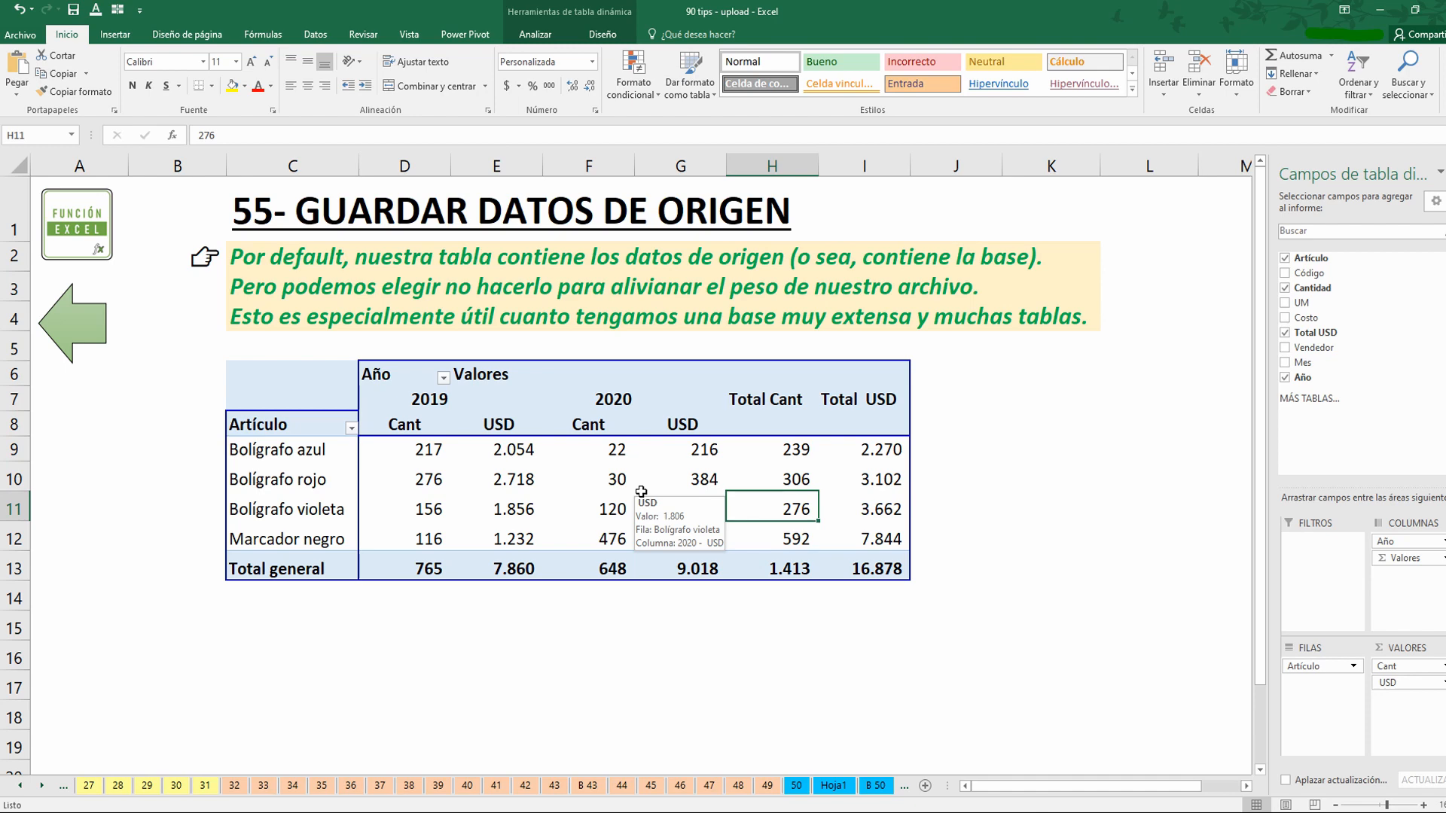
right_click(645, 454)
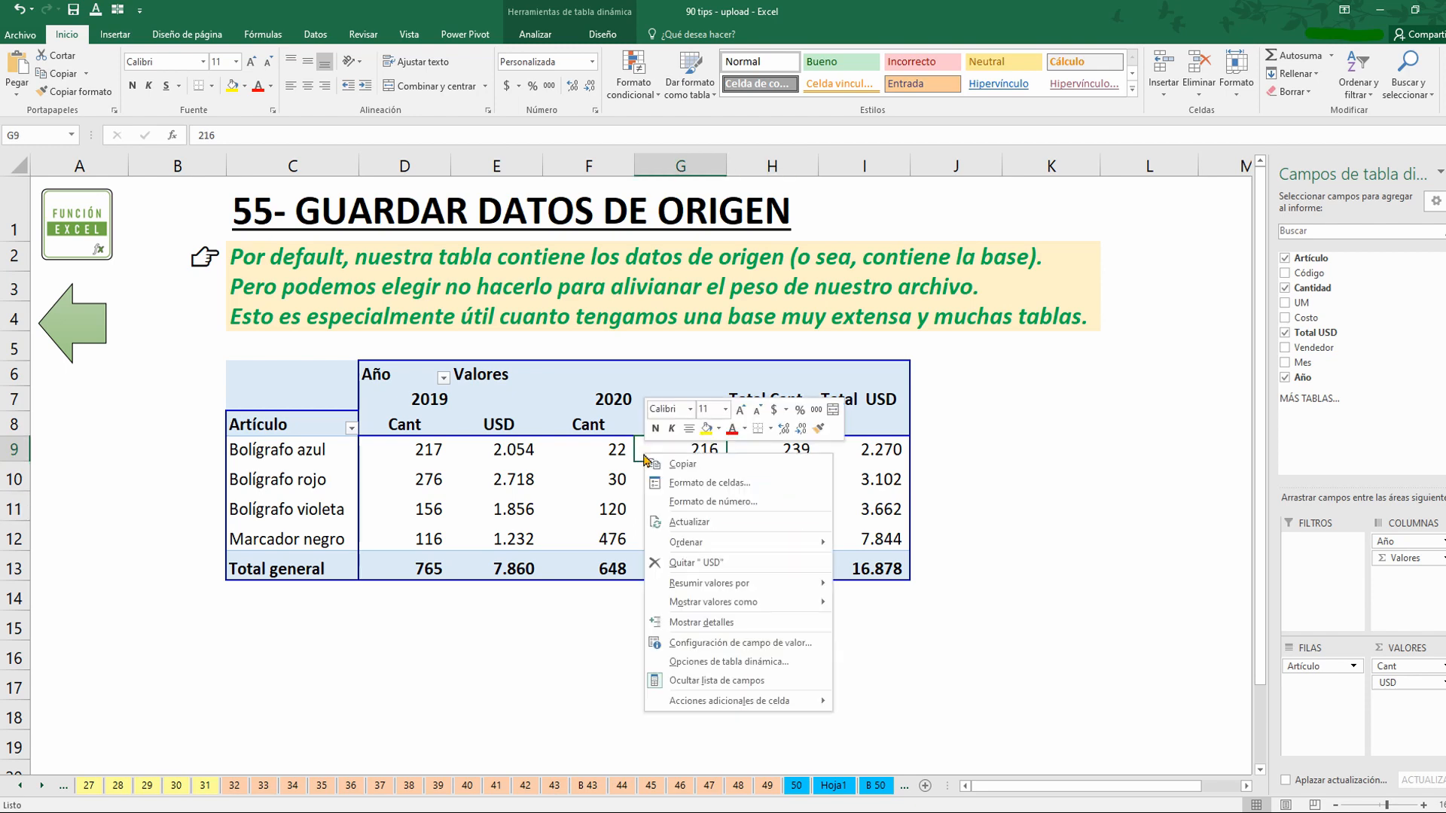
left_click(746, 663)
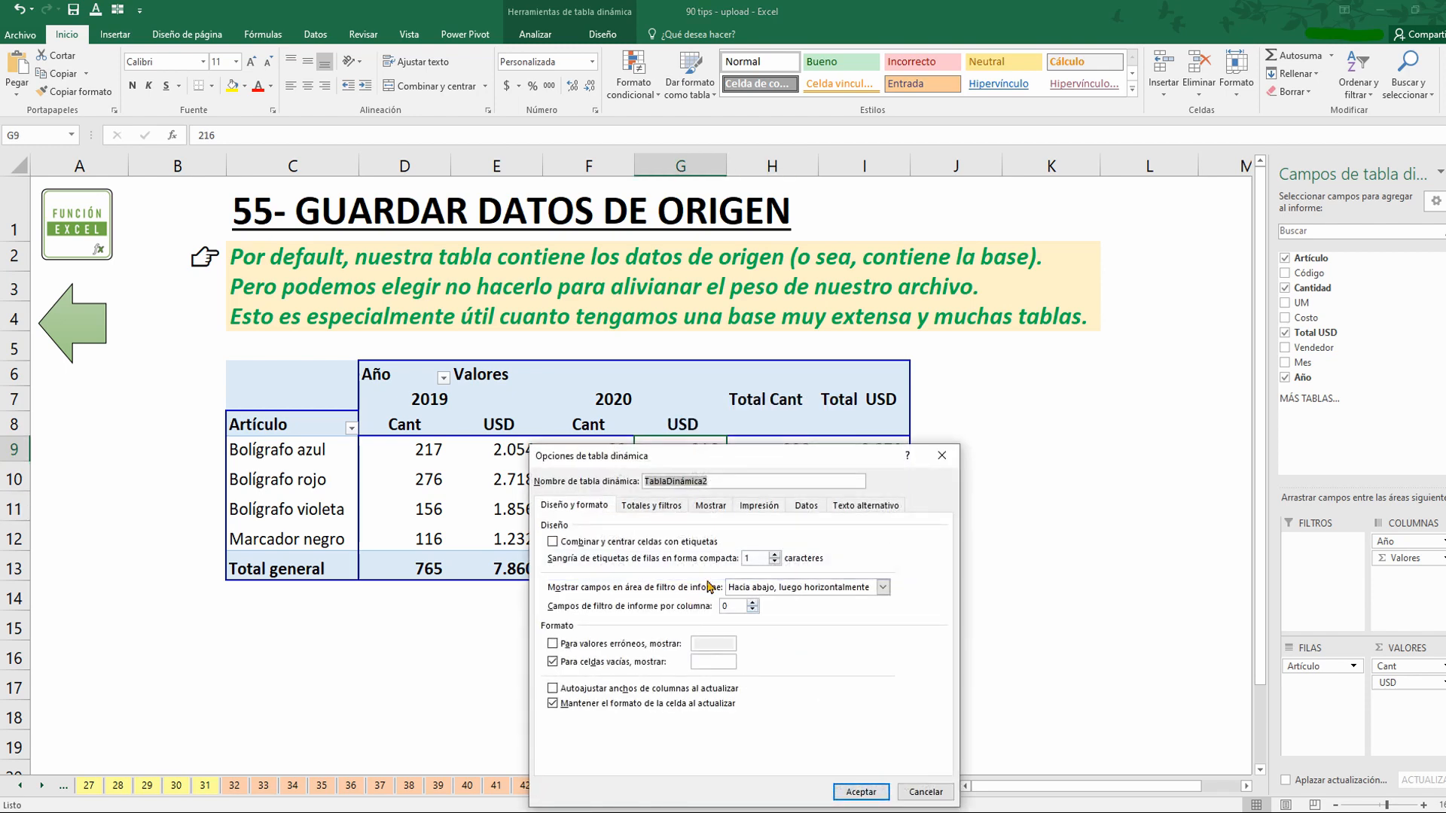
left_click_drag(768, 456, 646, 350)
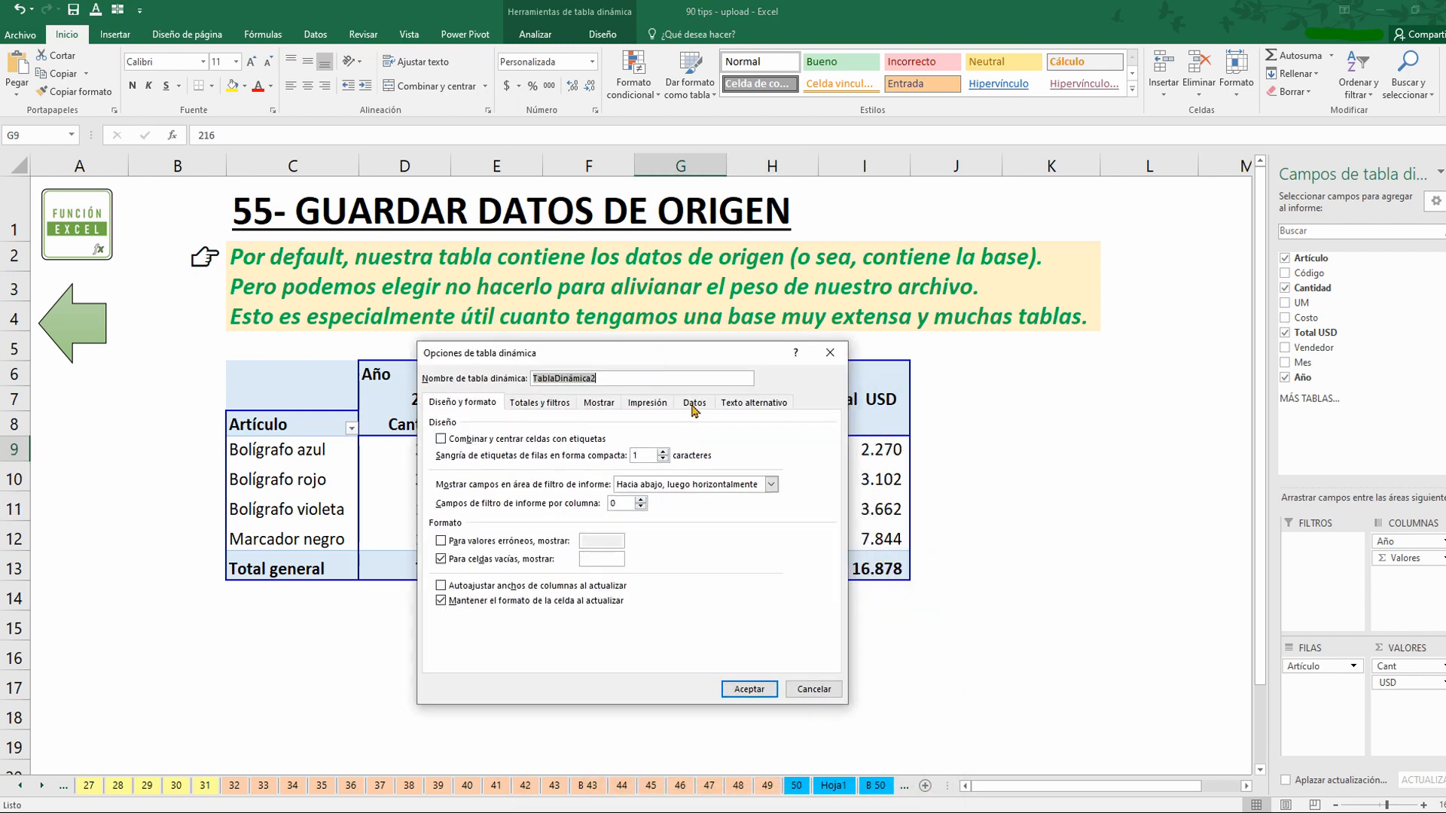
left_click(693, 407)
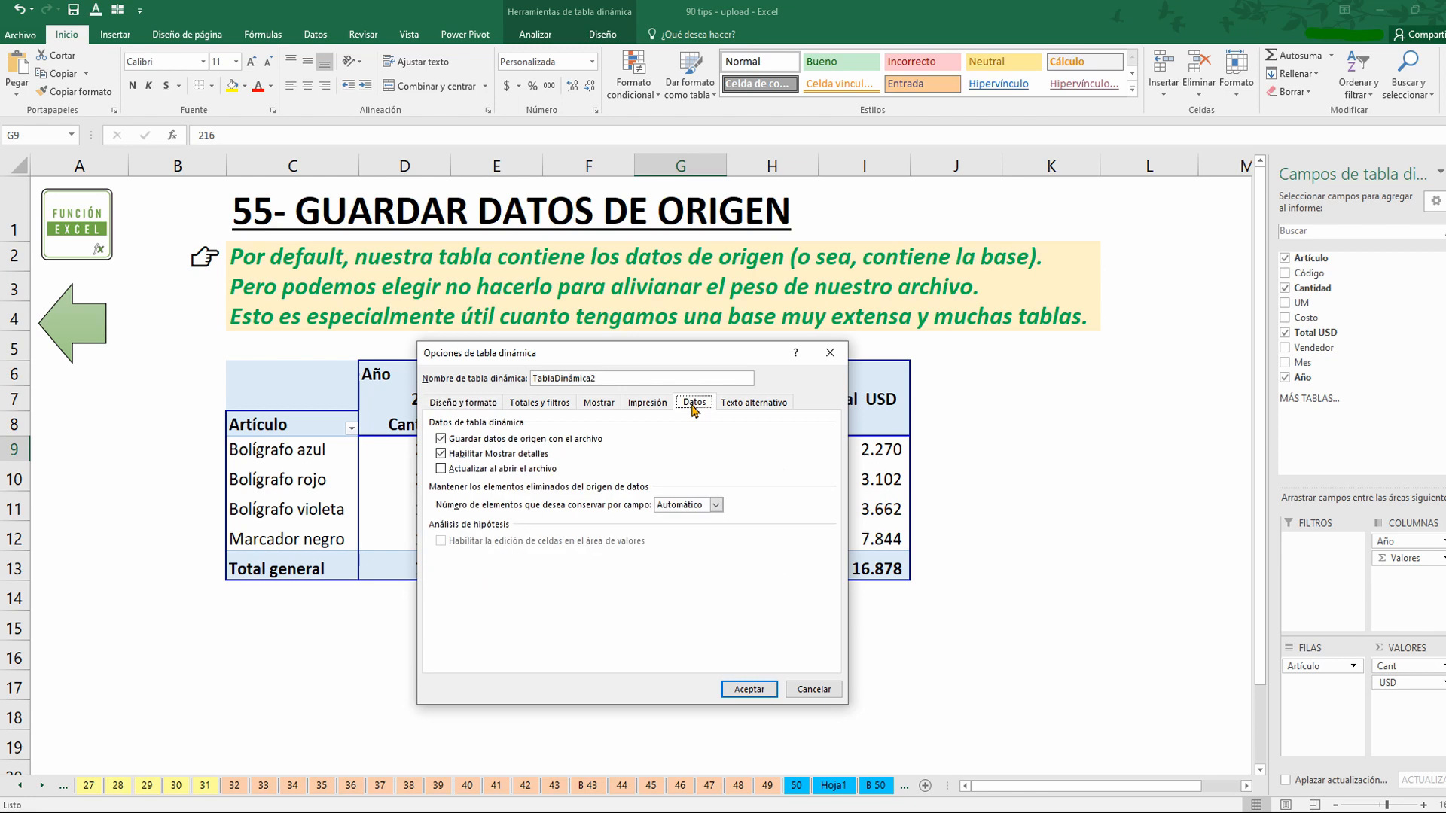
left_click(442, 440)
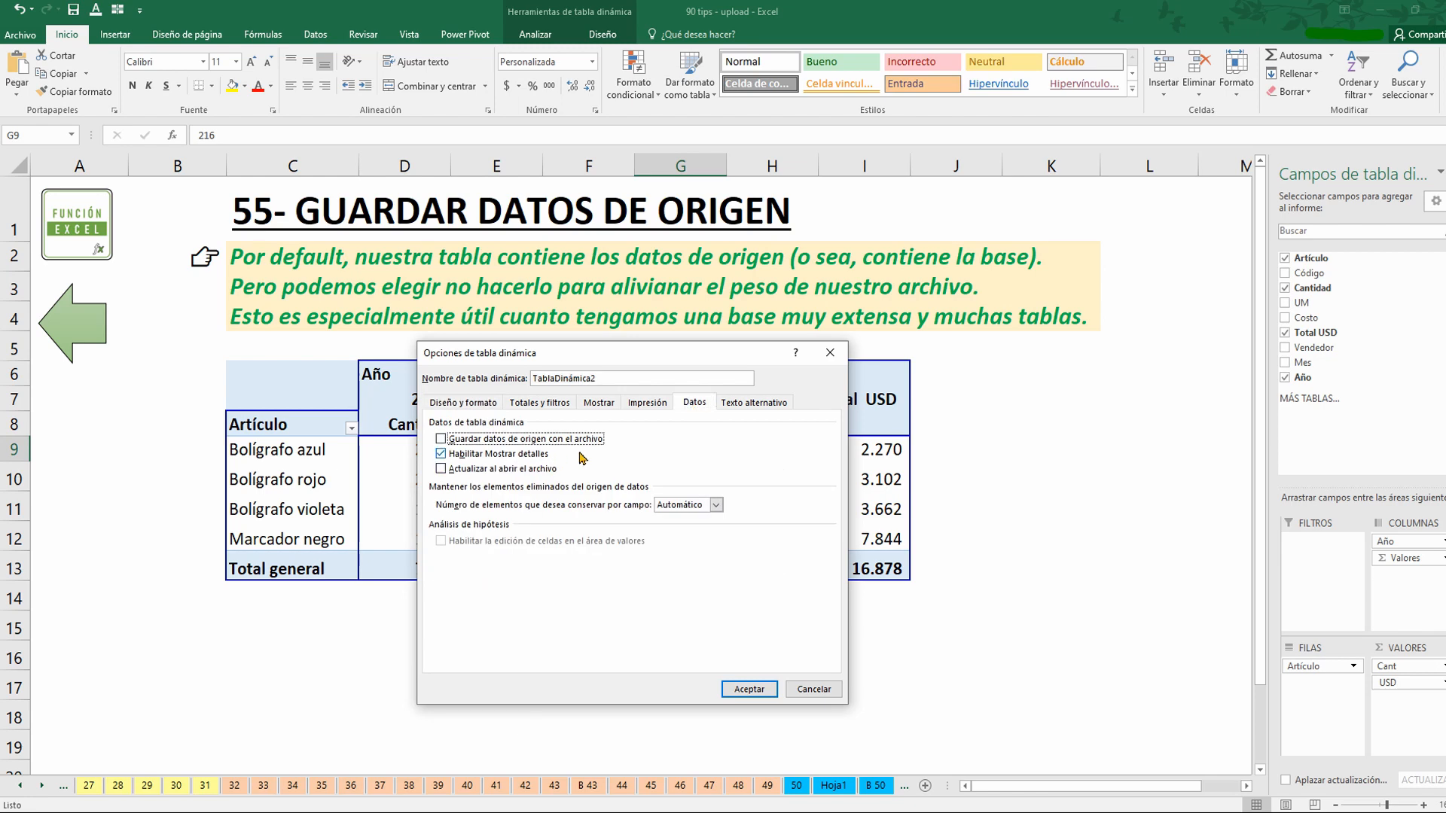
left_click(749, 691)
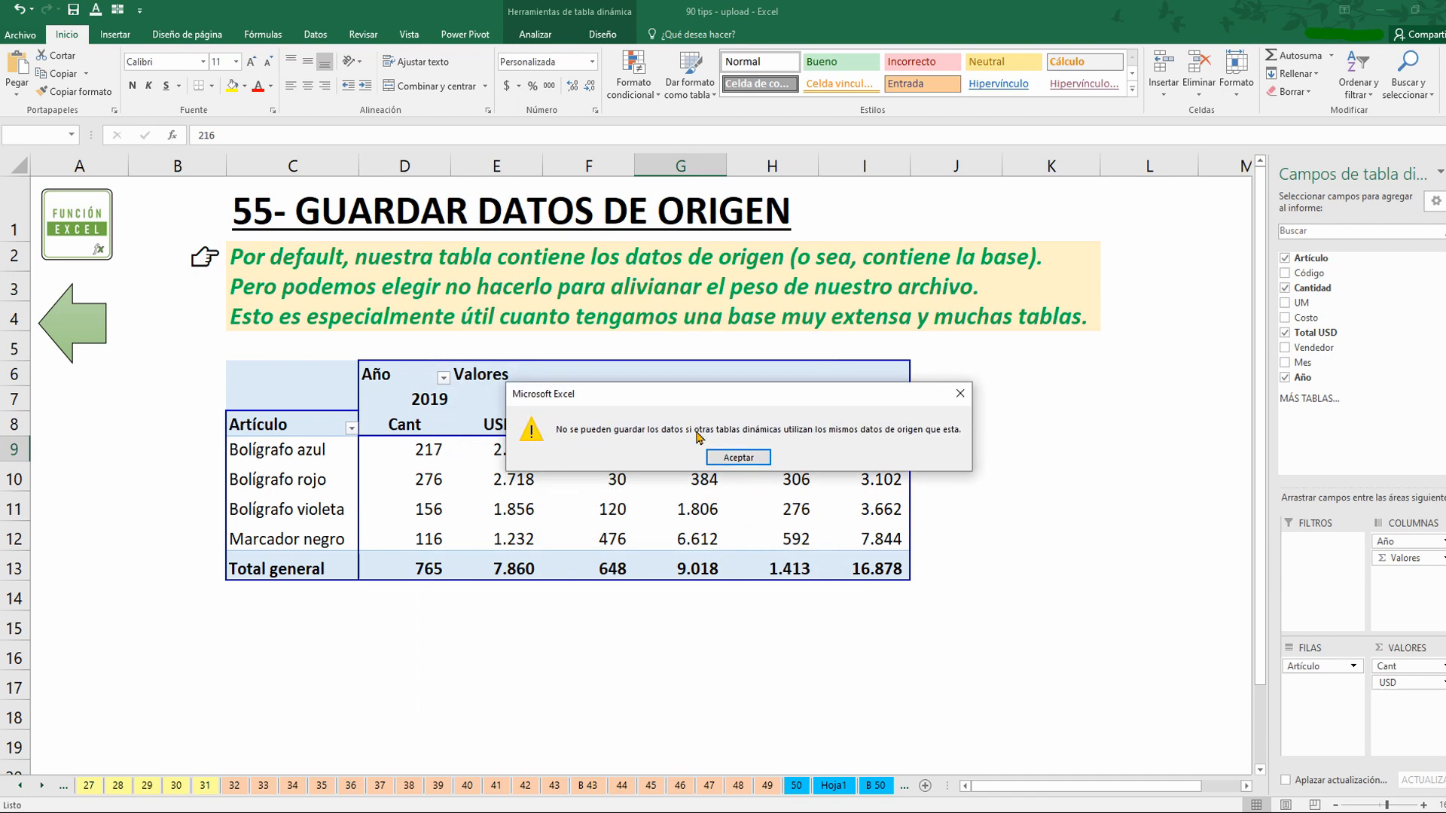
left_click(738, 458)
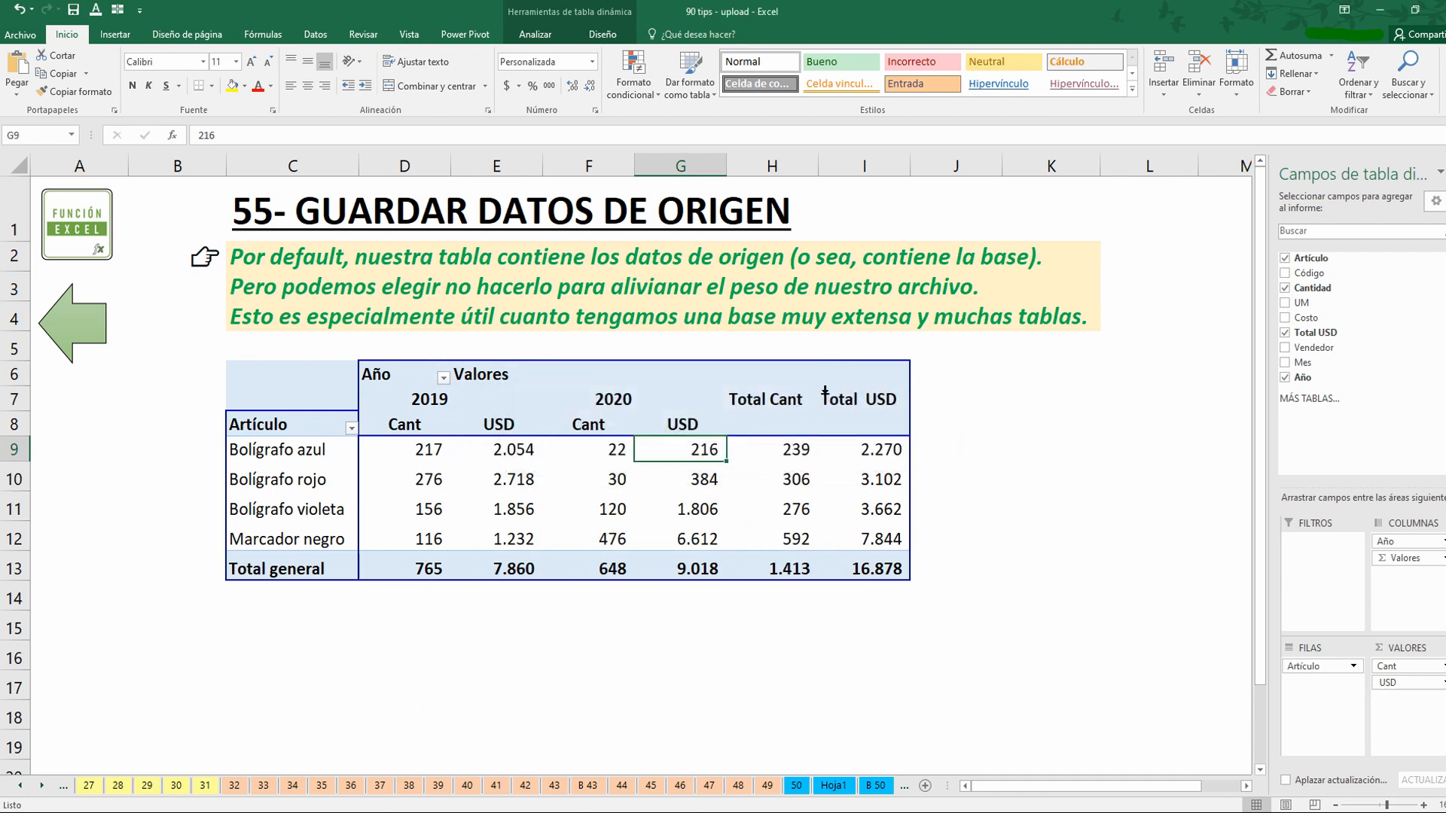
Step: Return to the index, open the Expandir y contraer tip, and go through its explanation lines and the Artículo row items
left_click(57, 339)
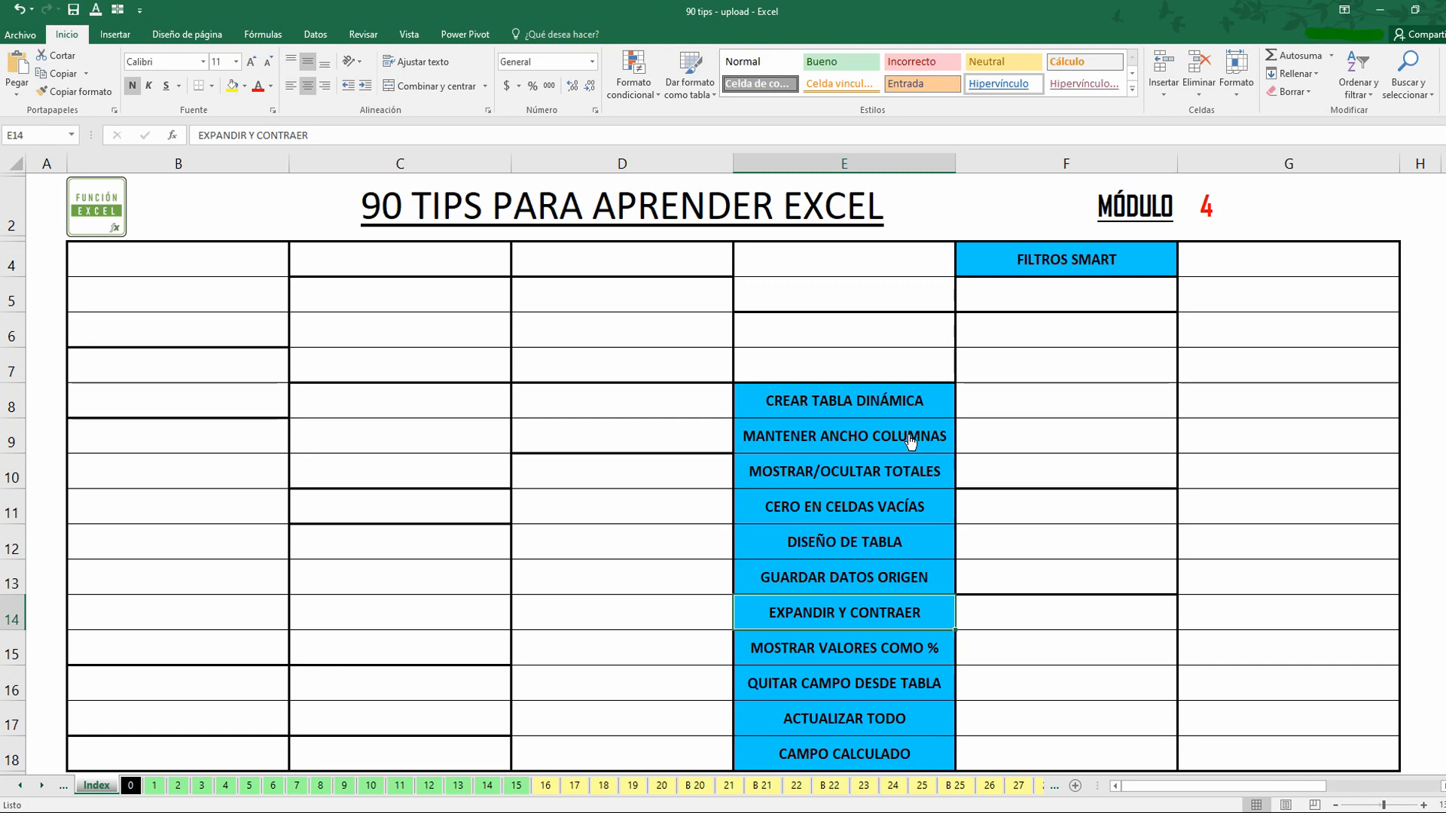
left_click(896, 622)
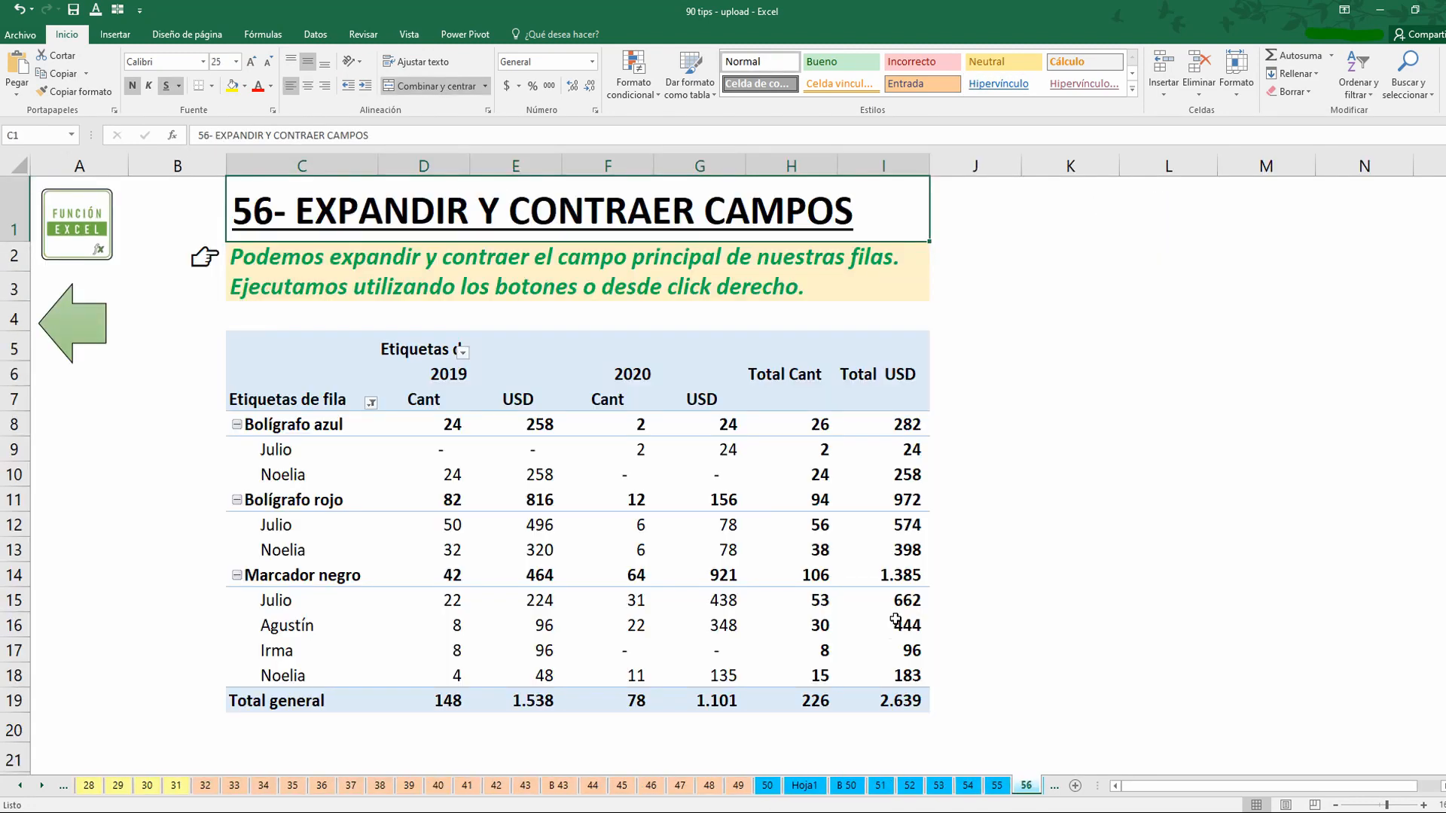
left_click(819, 260)
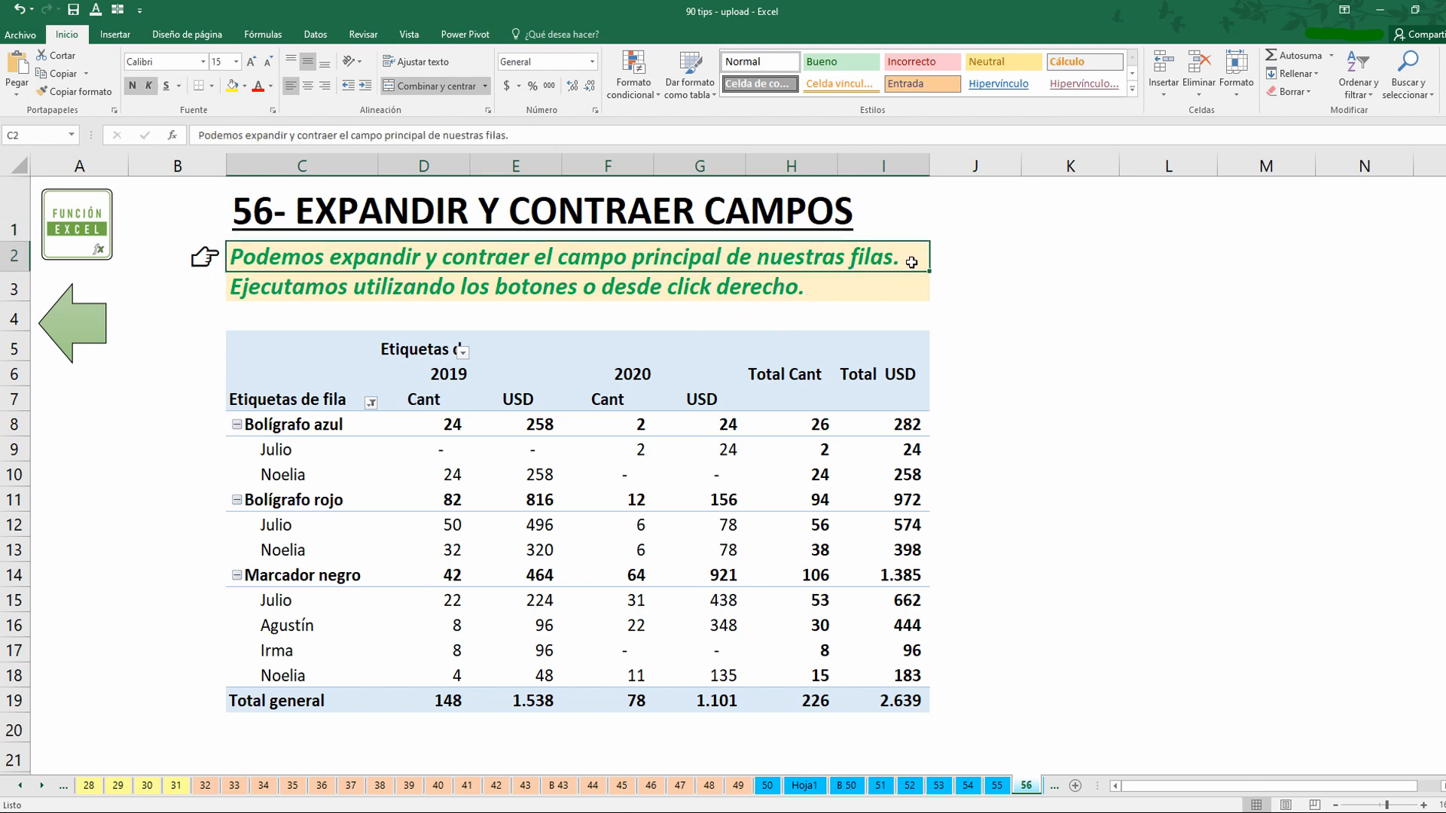
left_click(315, 412)
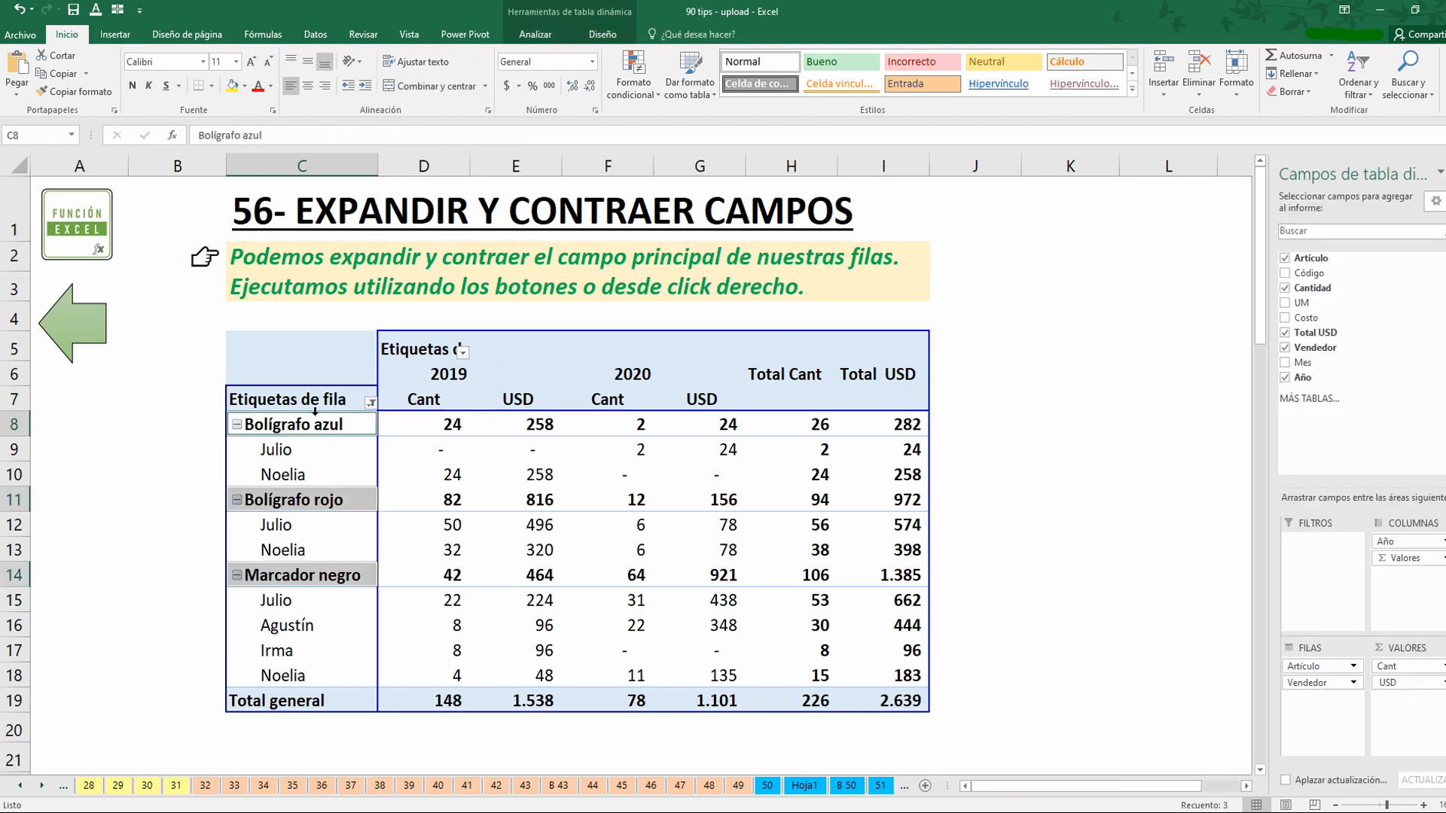
left_click(863, 289)
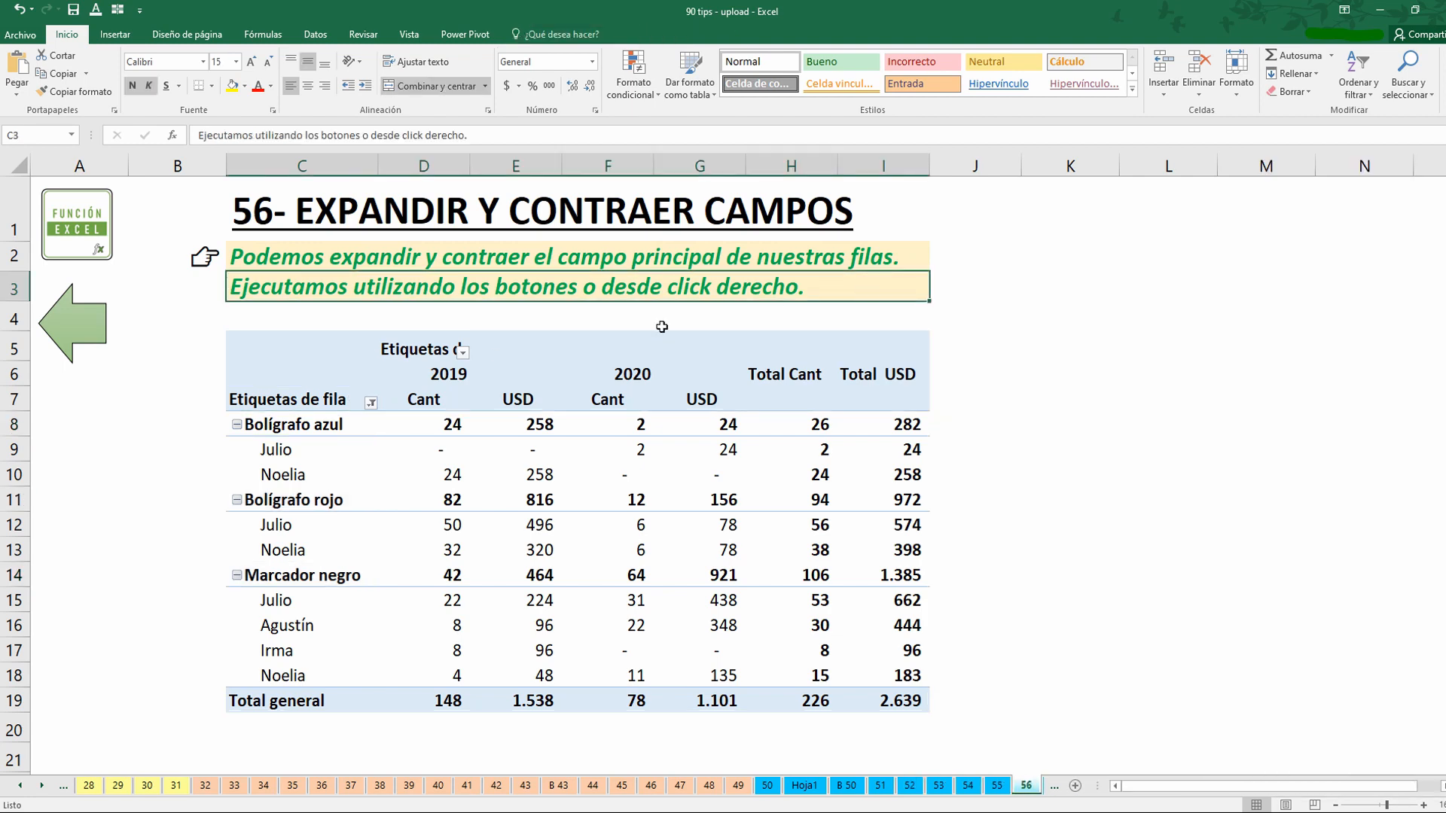
Step: Collapse and re-expand the Bolígrafo azul item in the tip 56 pivot table, first directly on the item and again with the Contraer command
left_click(361, 425)
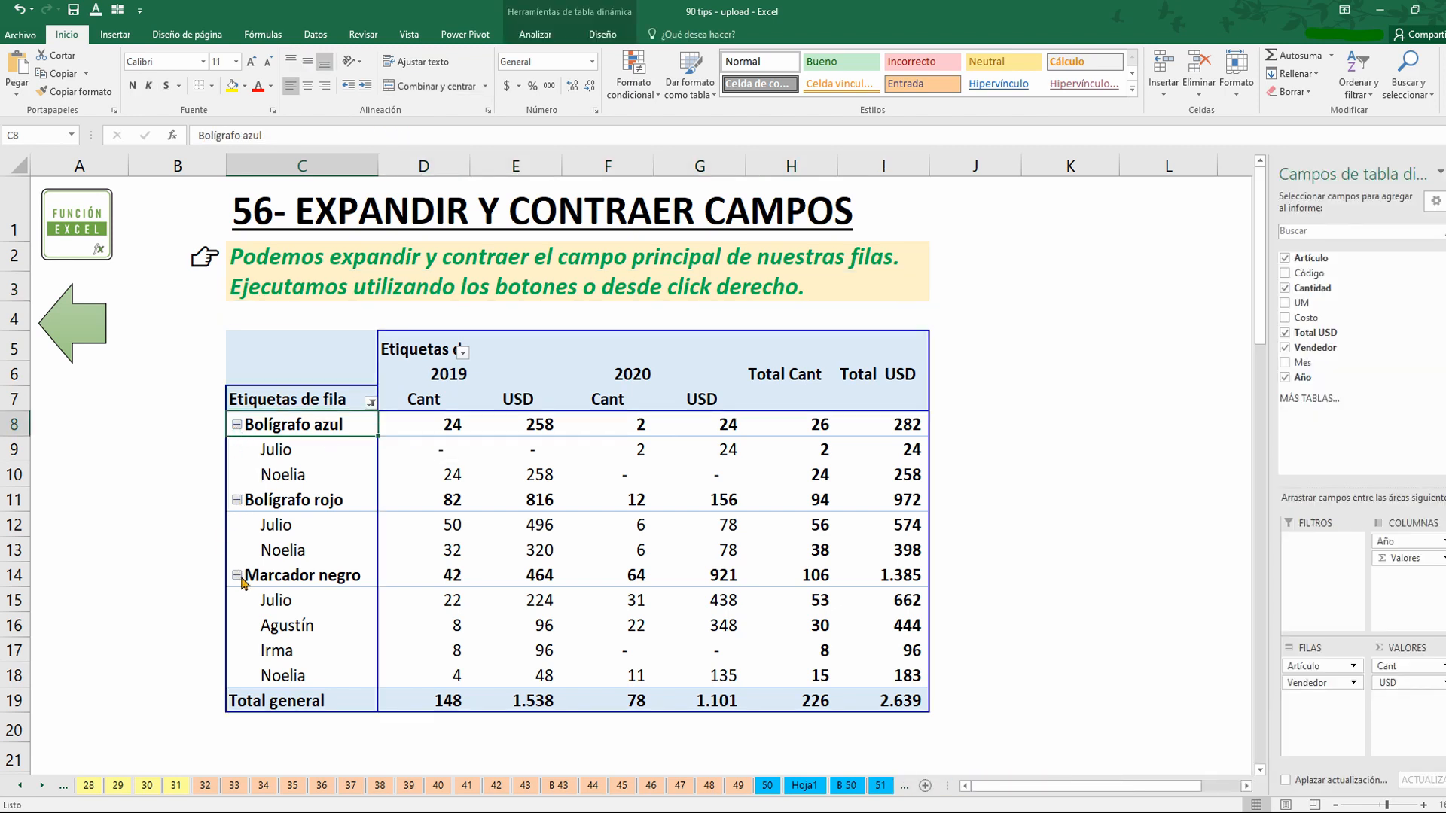
left_click(237, 426)
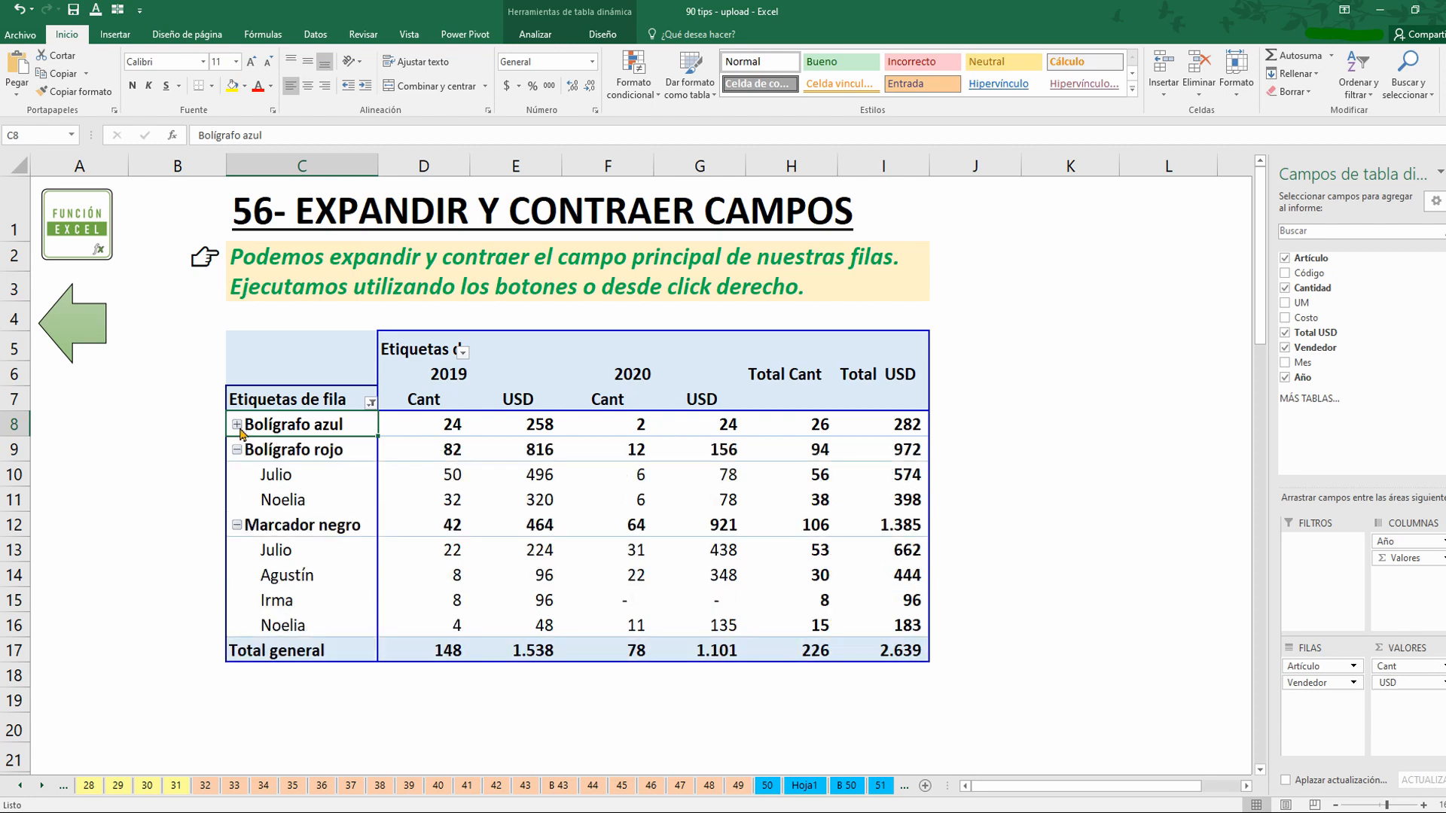
left_click(238, 426)
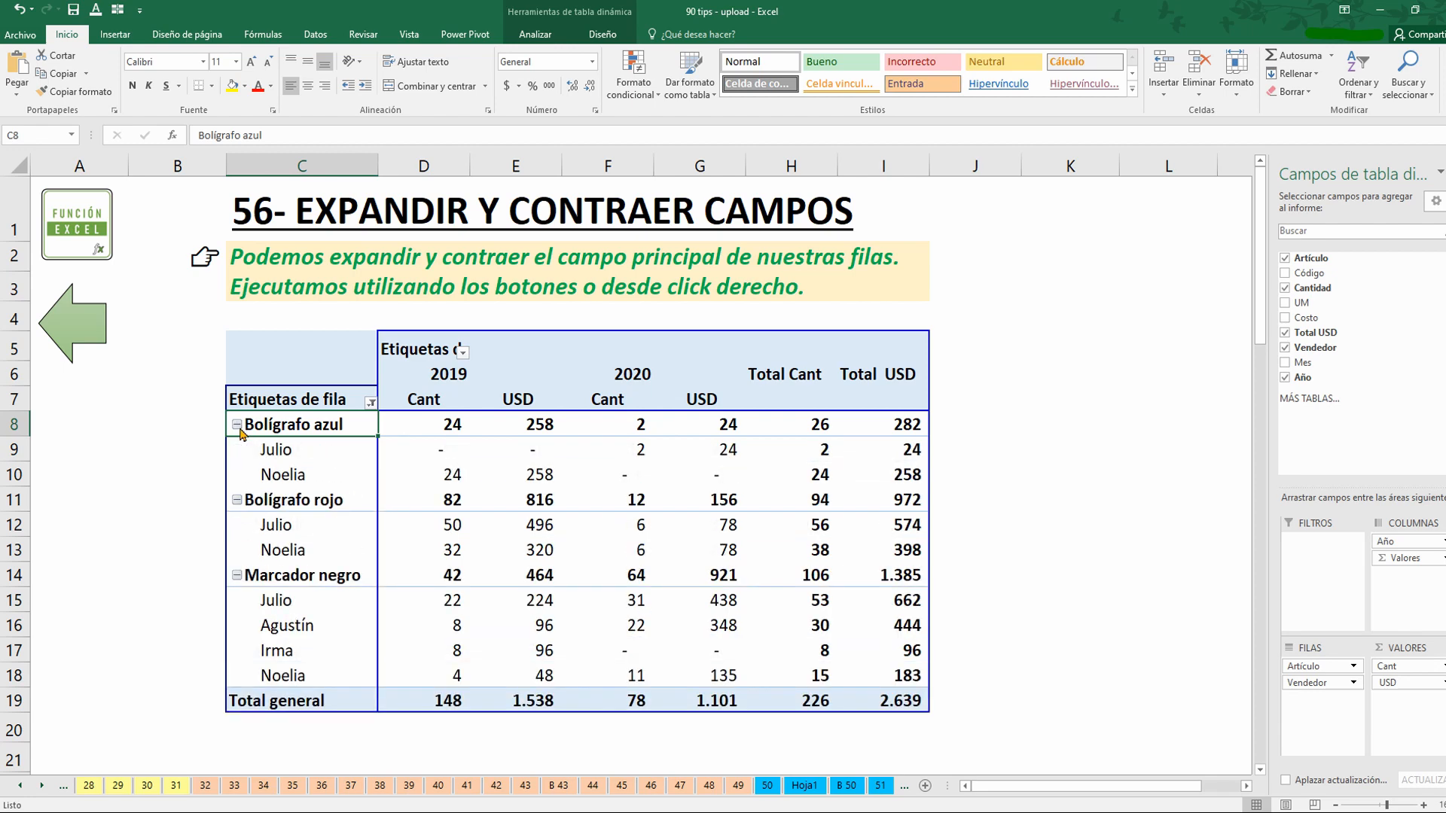
right_click(348, 426)
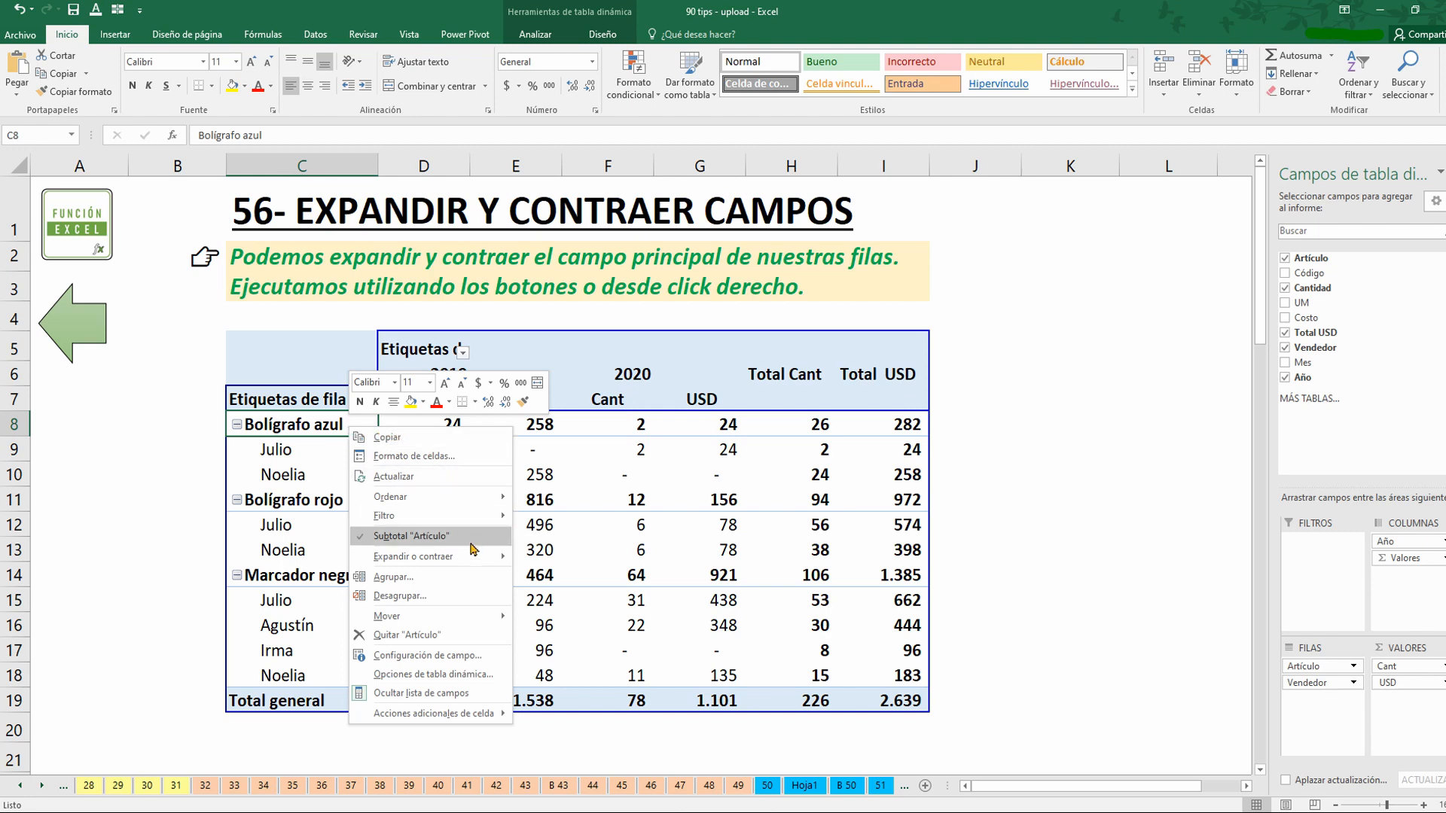
mouse_move(472, 557)
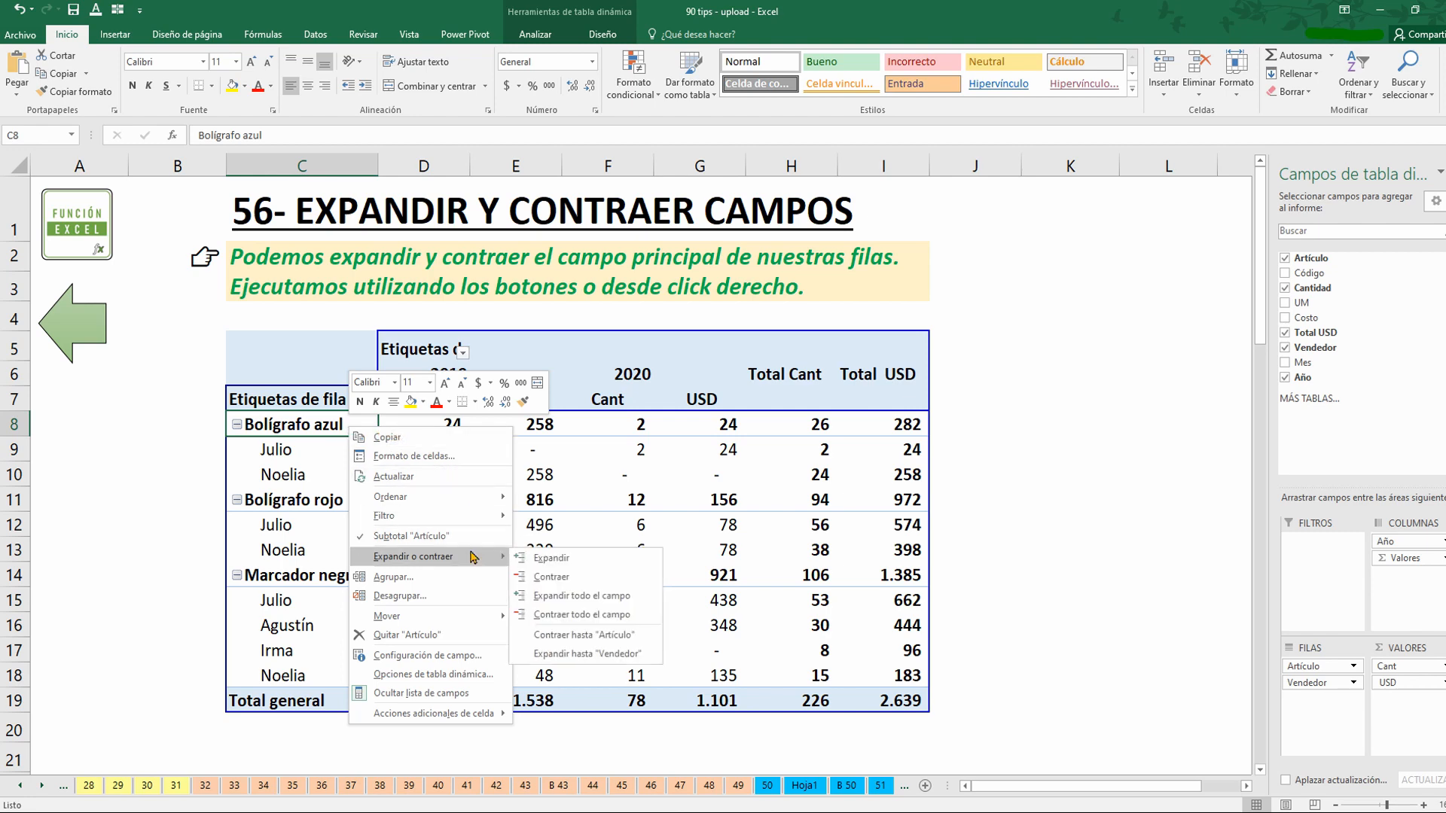
left_click(596, 580)
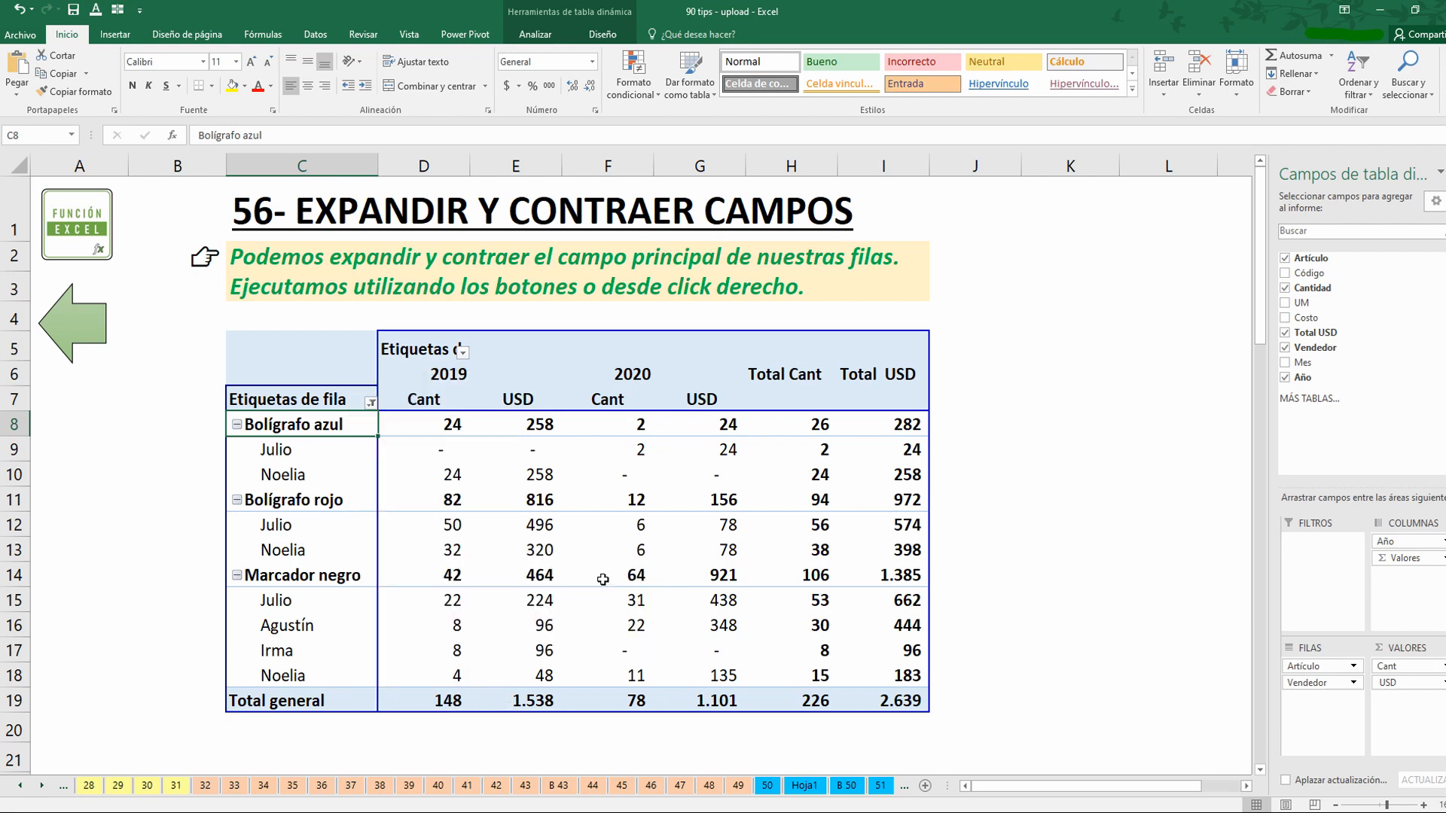
left_click(237, 424)
Step: Collapse the entire Artículo field of the tip 56 pivot table with Contraer todo el campo
right_click(271, 428)
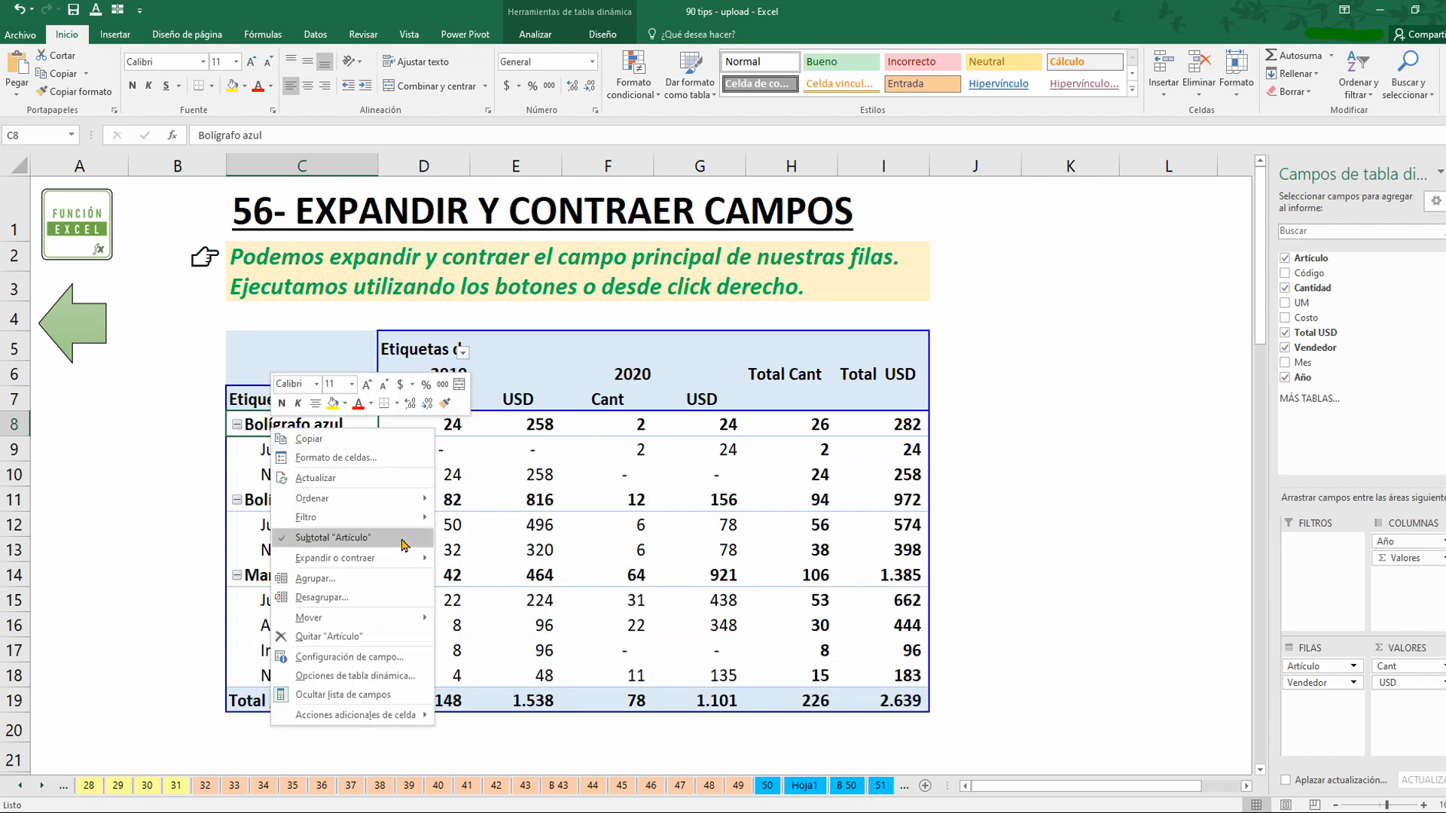
mouse_move(394, 563)
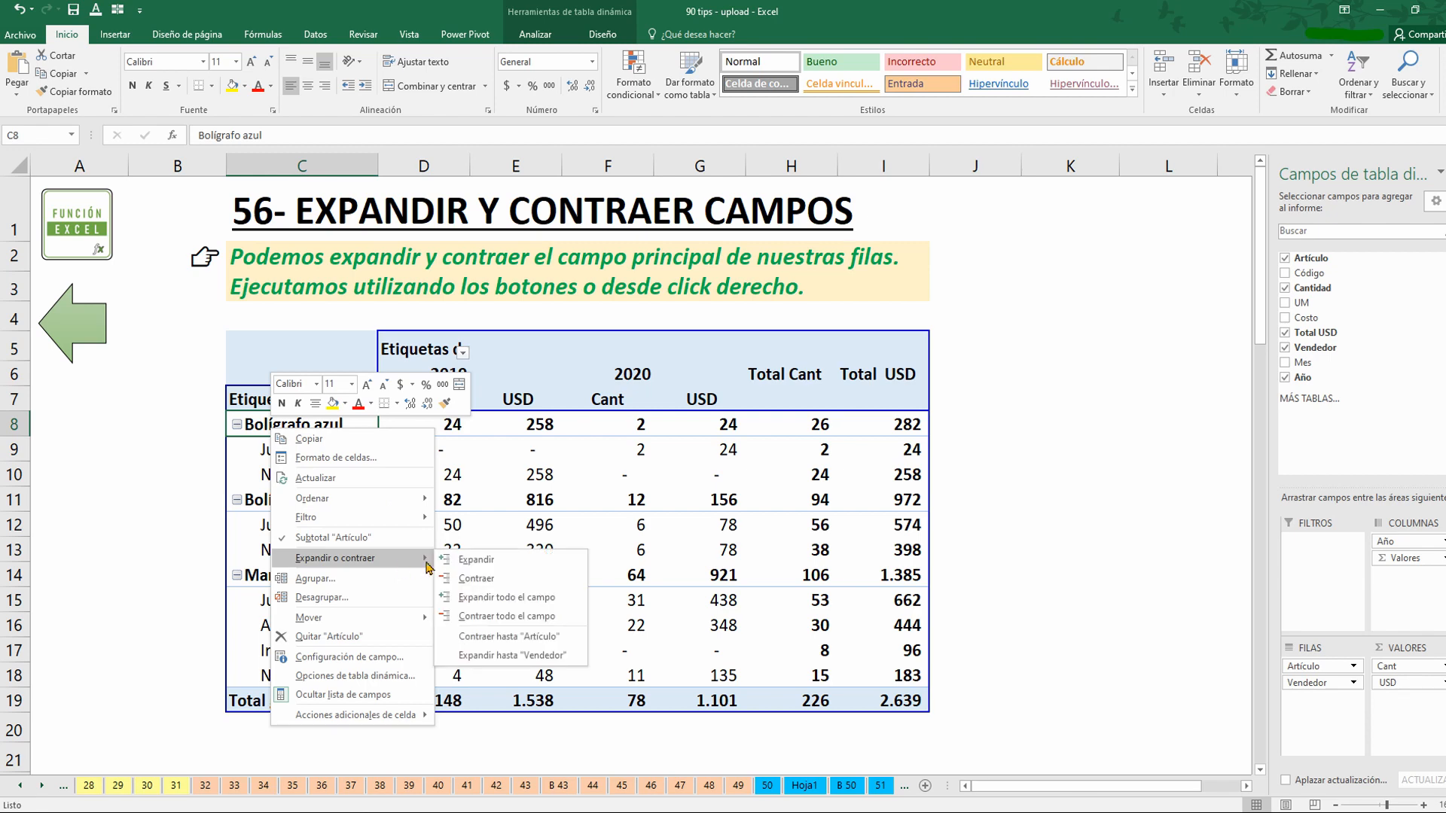
left_click(541, 618)
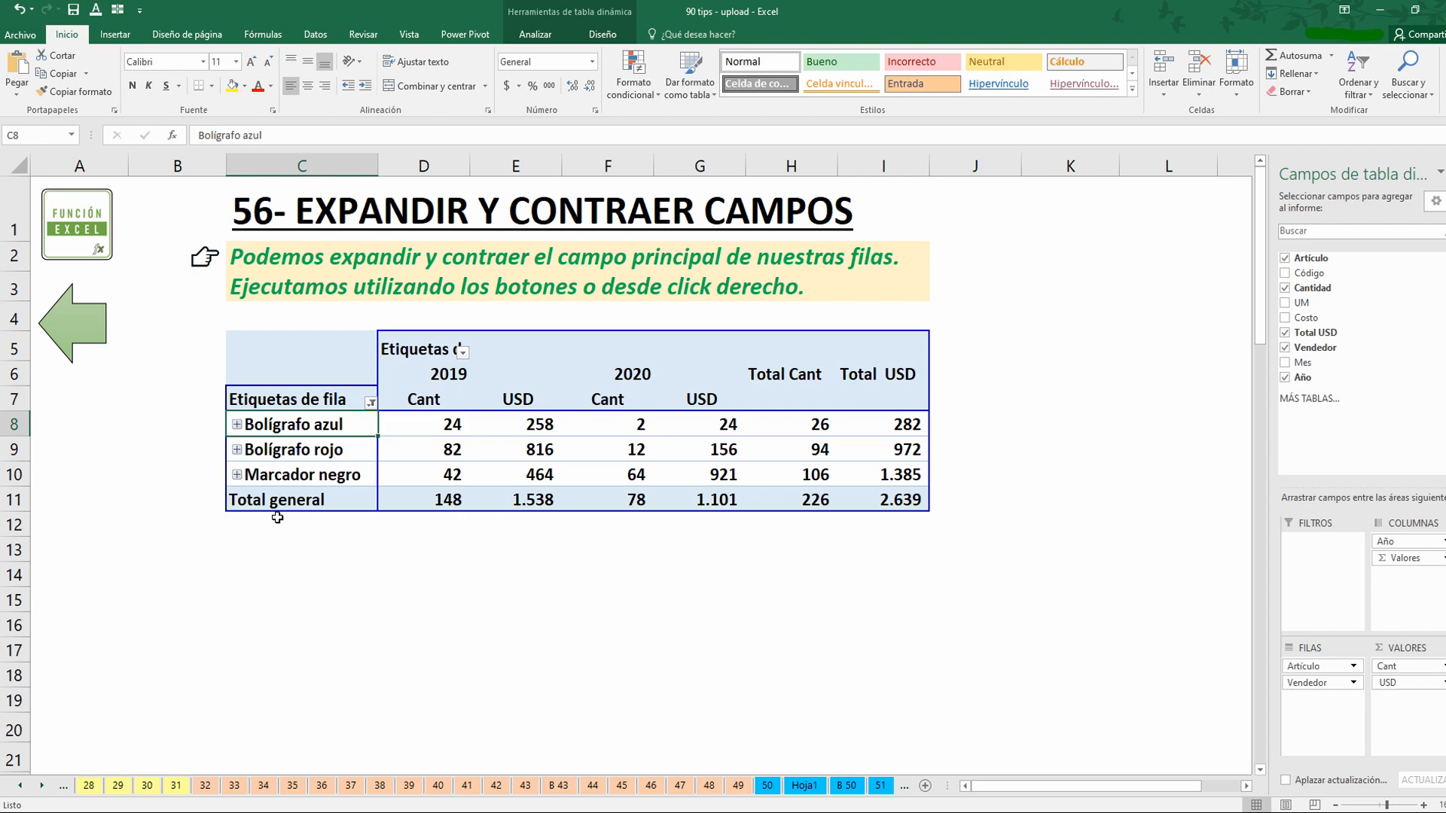
Step: Expand the entire Artículo field of the tip 56 pivot table with Expandir todo el campo
right_click(291, 426)
mouse_move(398, 499)
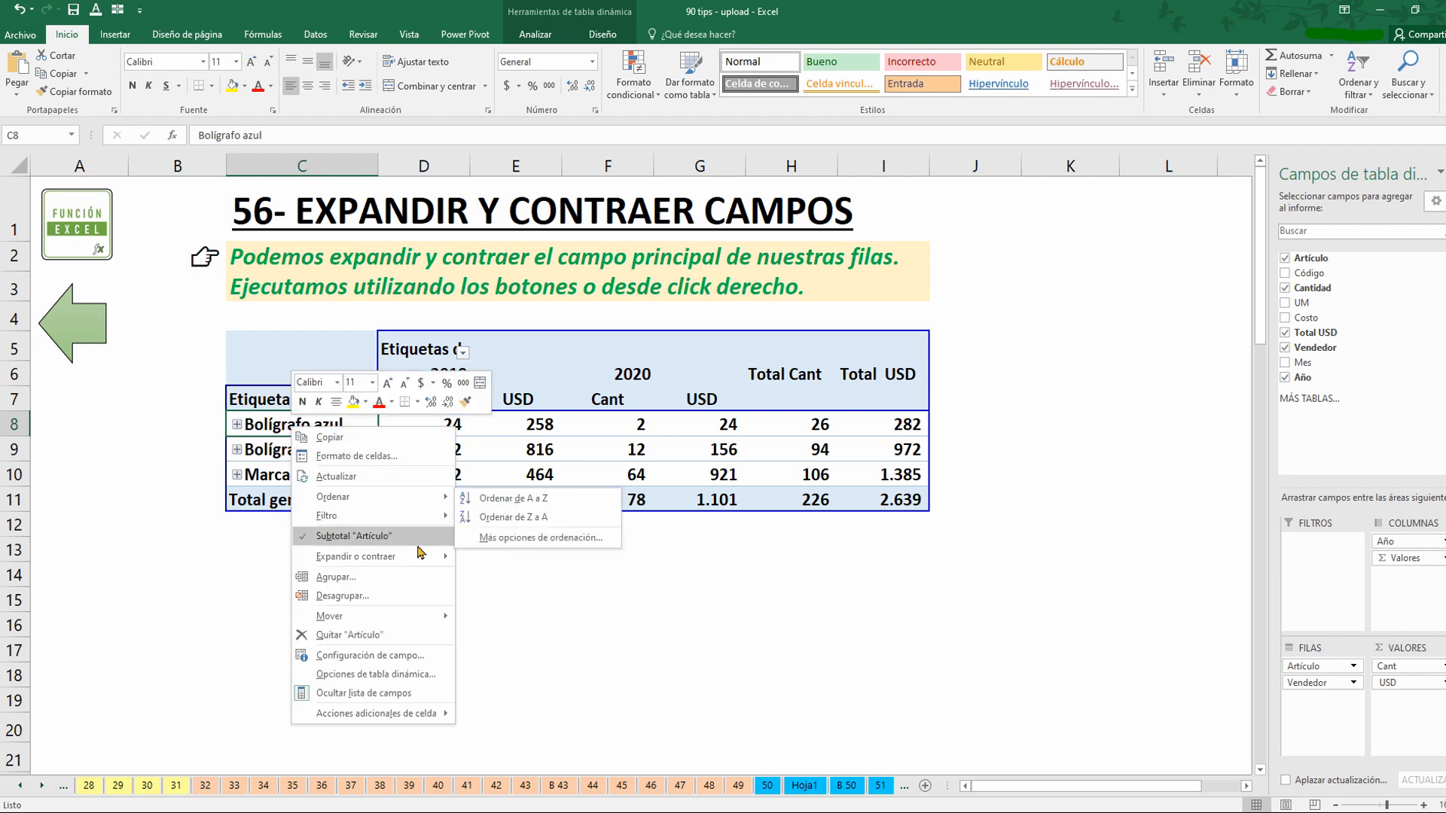
mouse_move(419, 555)
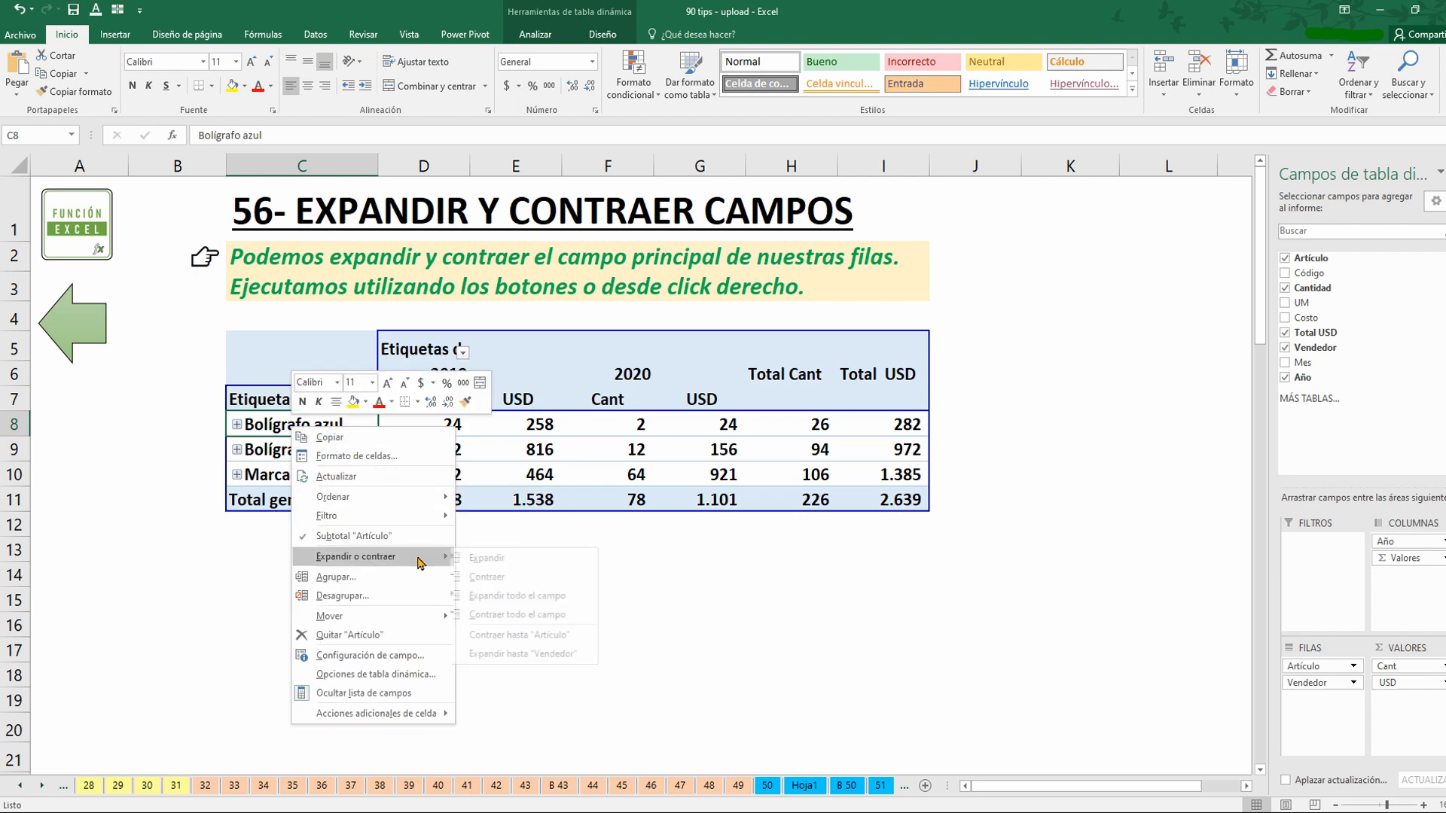
left_click(561, 599)
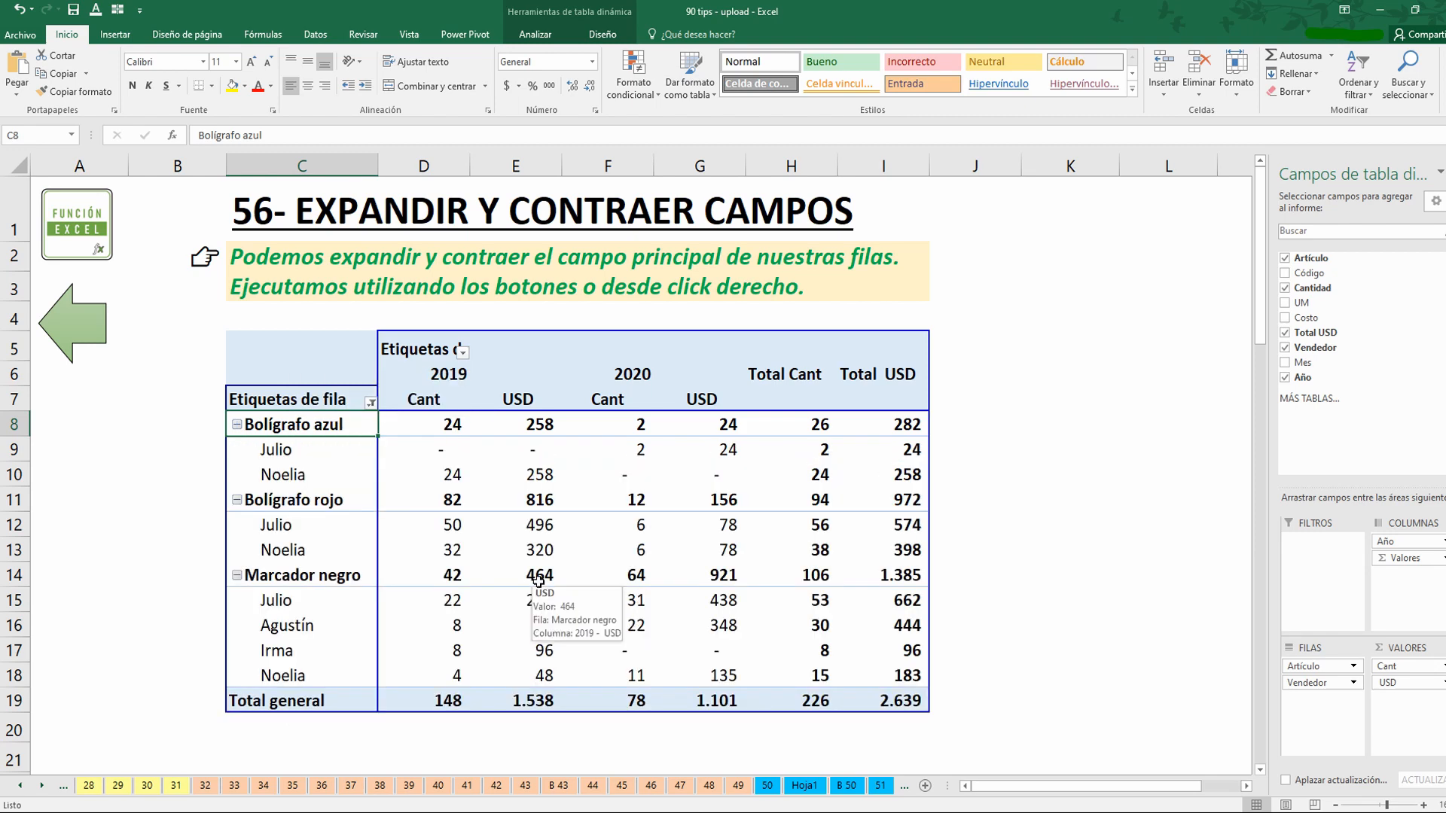
Step: Return to the index, open the Mostrar valores como % tip, and read its explanation line
left_click(73, 324)
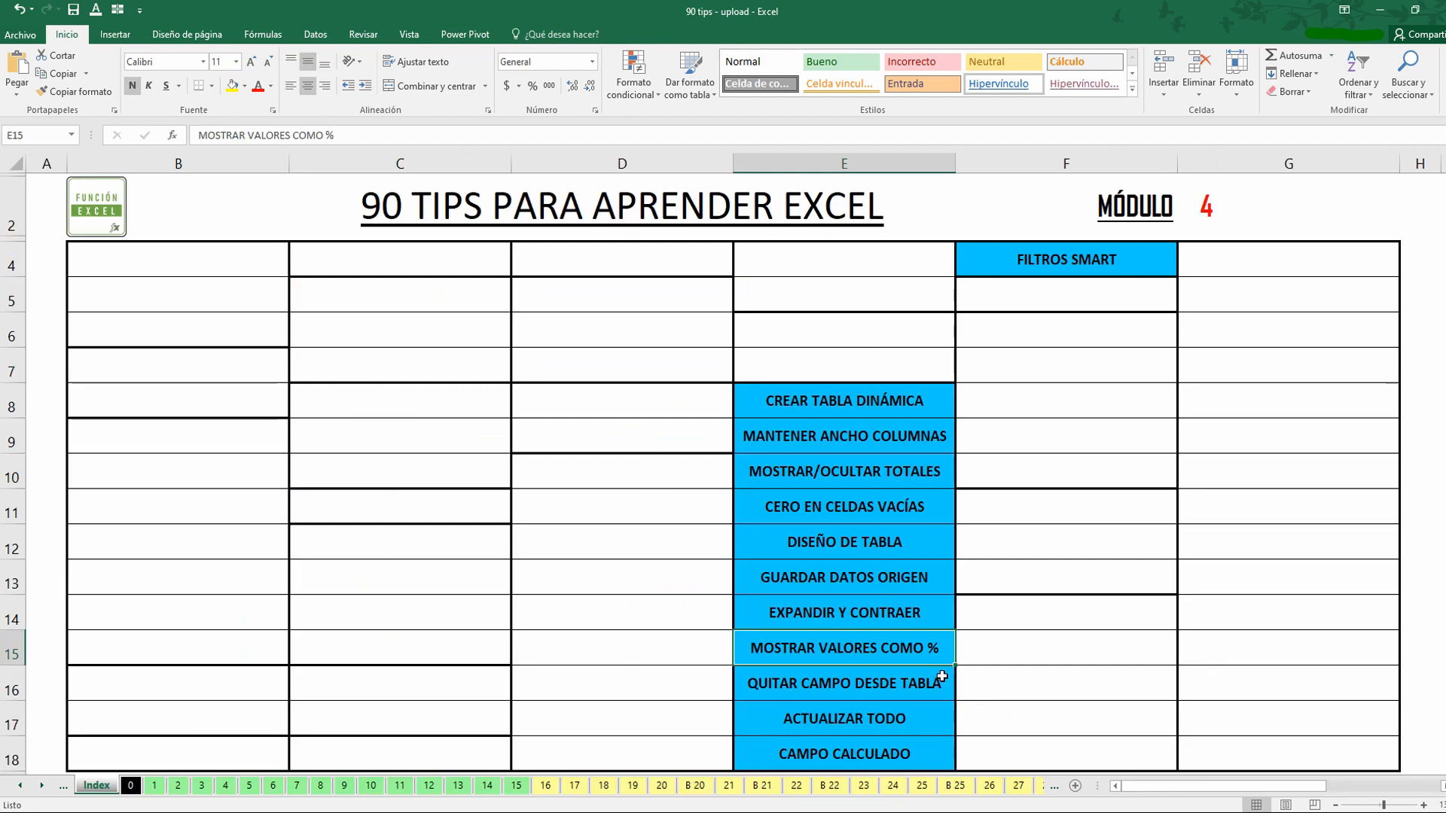
left_click(891, 650)
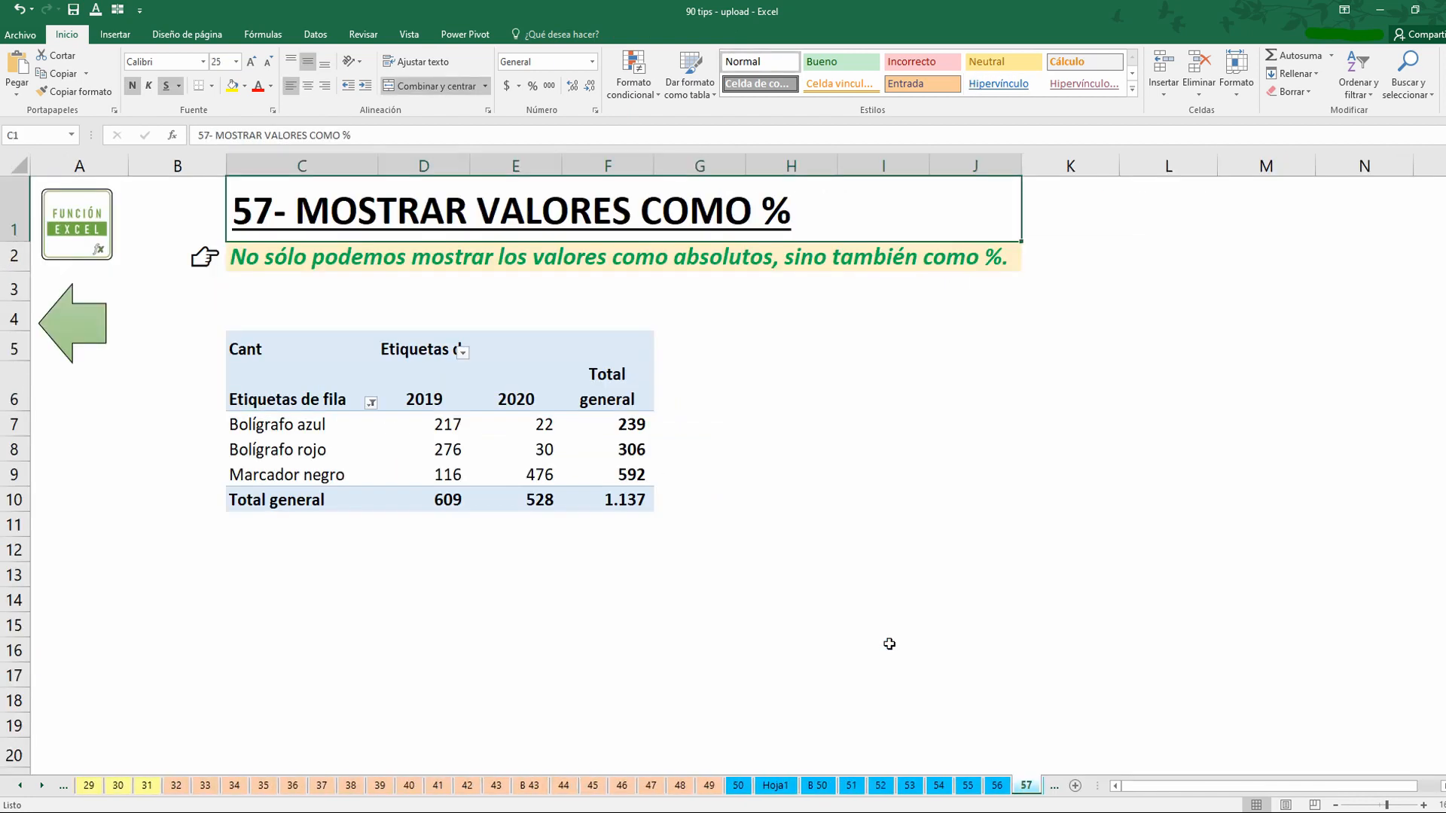
left_click(461, 260)
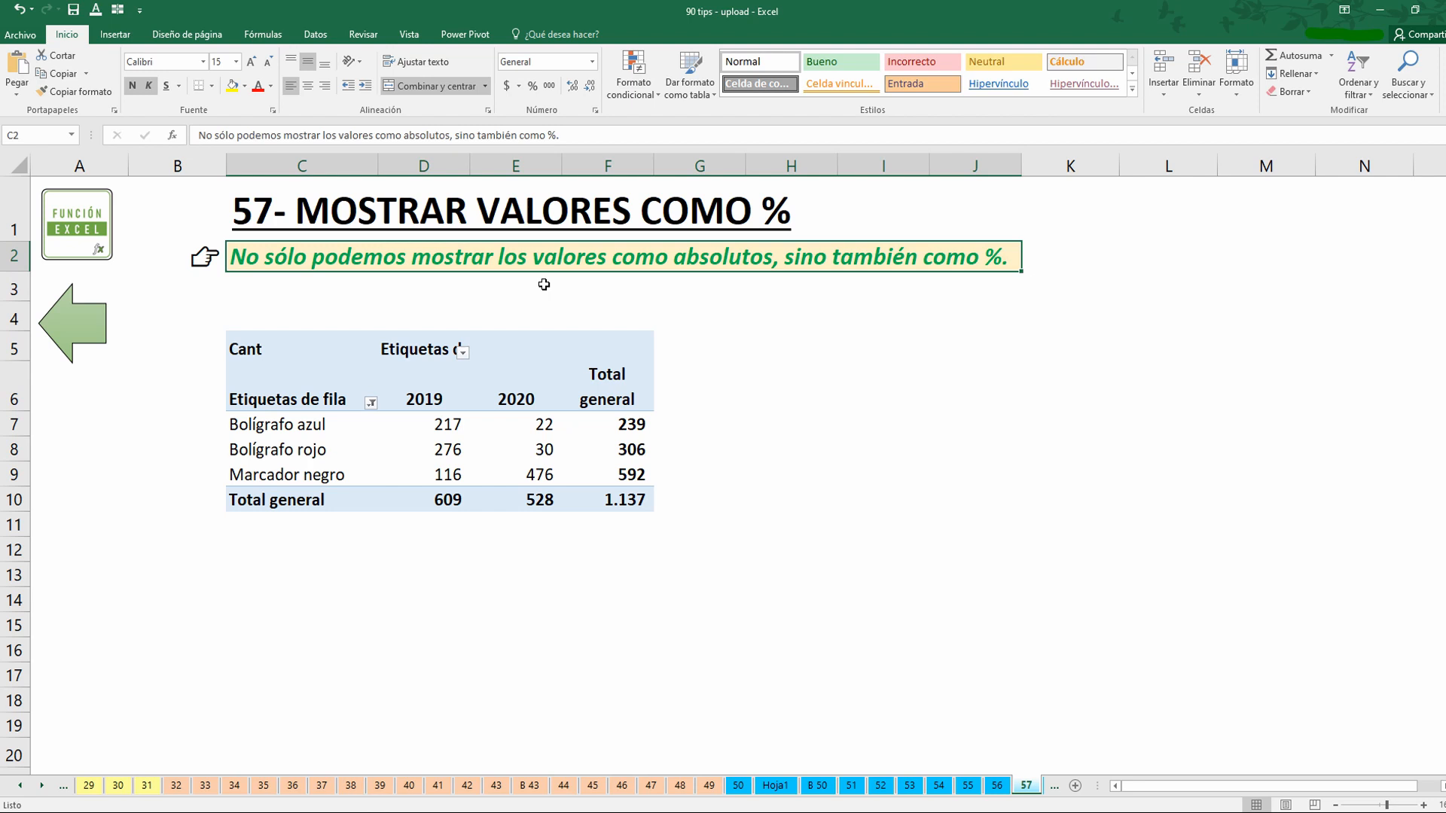
Step: Show the Cant values of the tip 57 pivot table as % del total de columnas through the value field settings
left_click(480, 444)
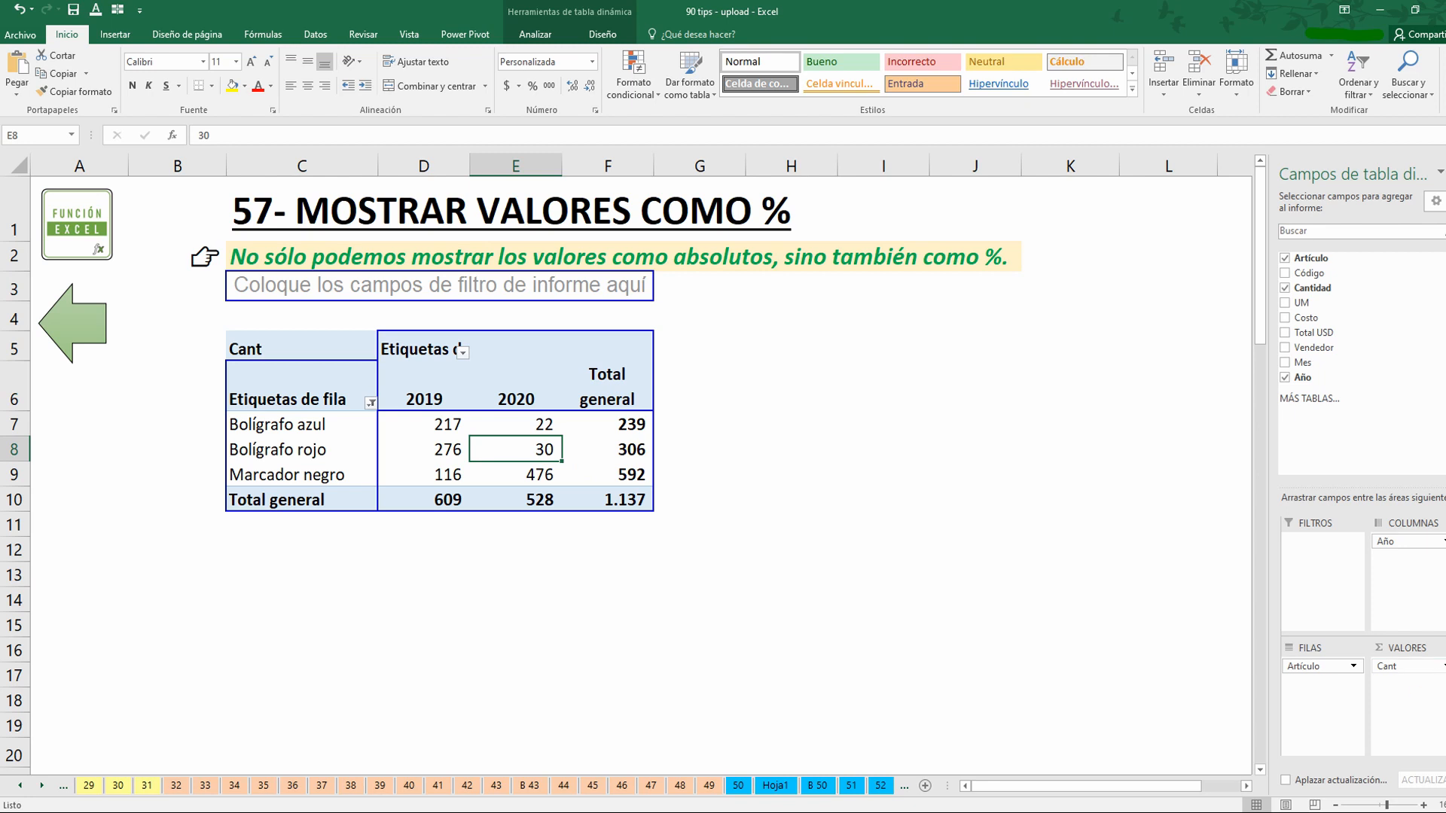
left_click(1402, 666)
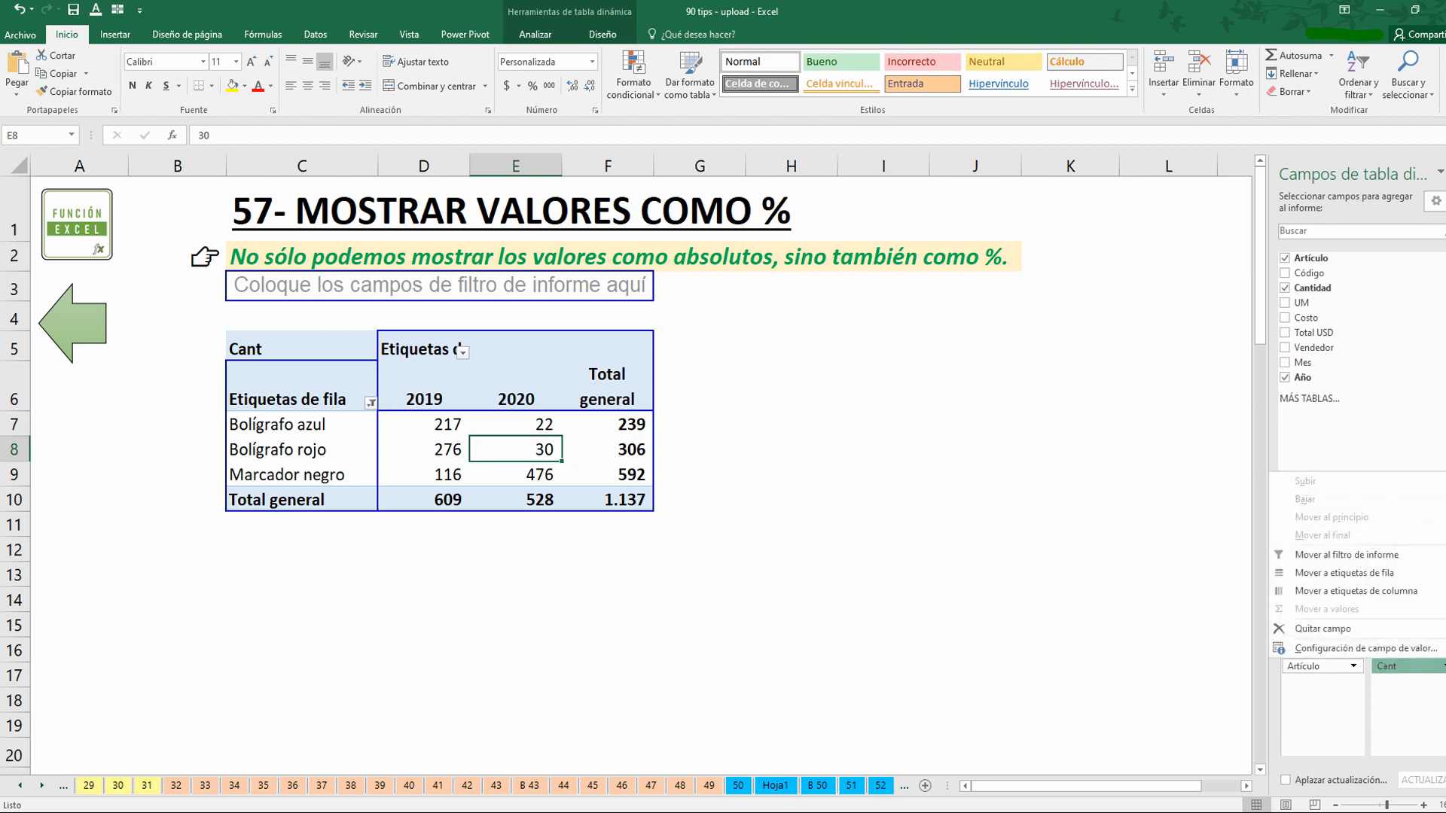
left_click(1402, 652)
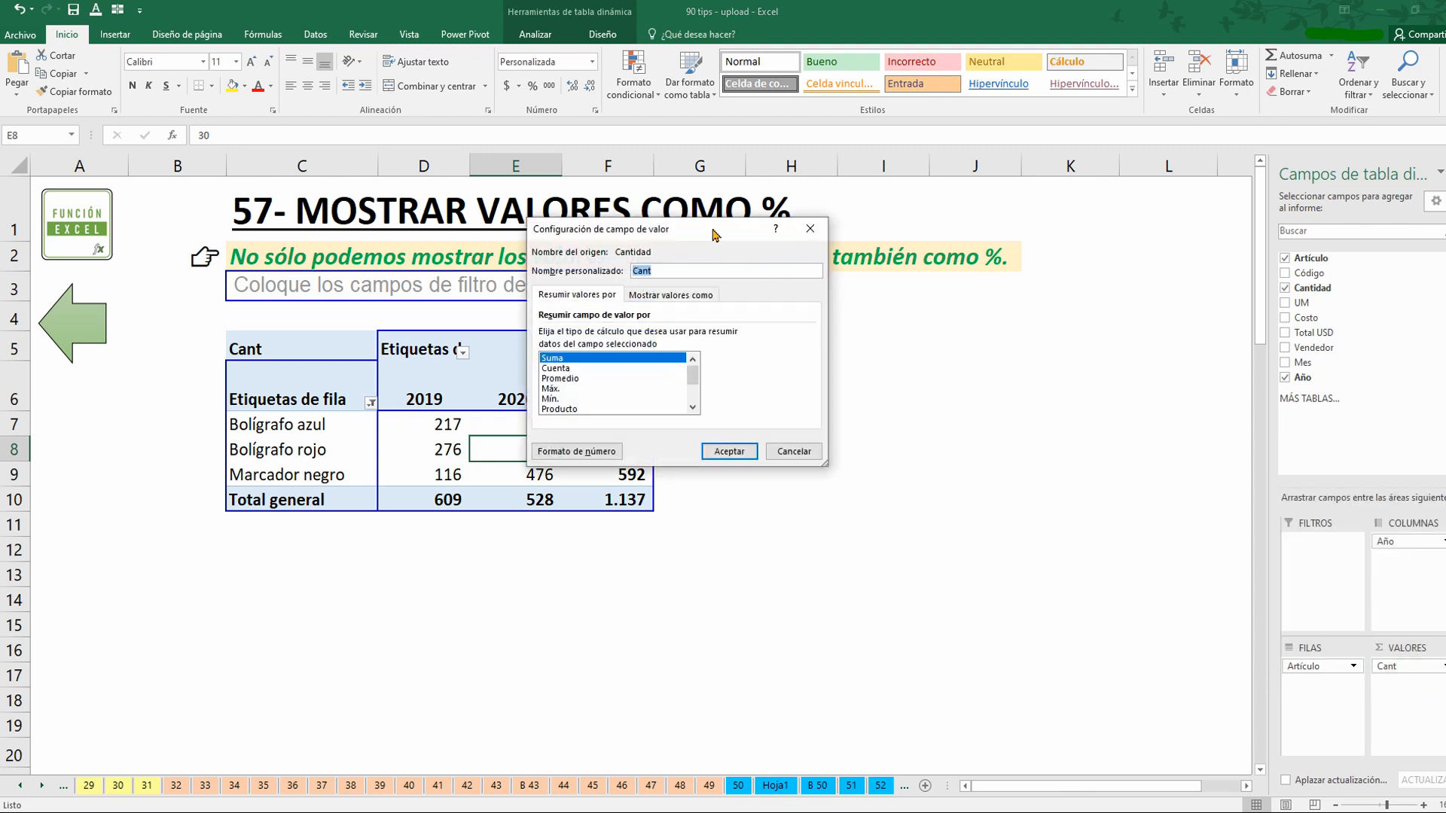
left_click_drag(749, 295, 983, 317)
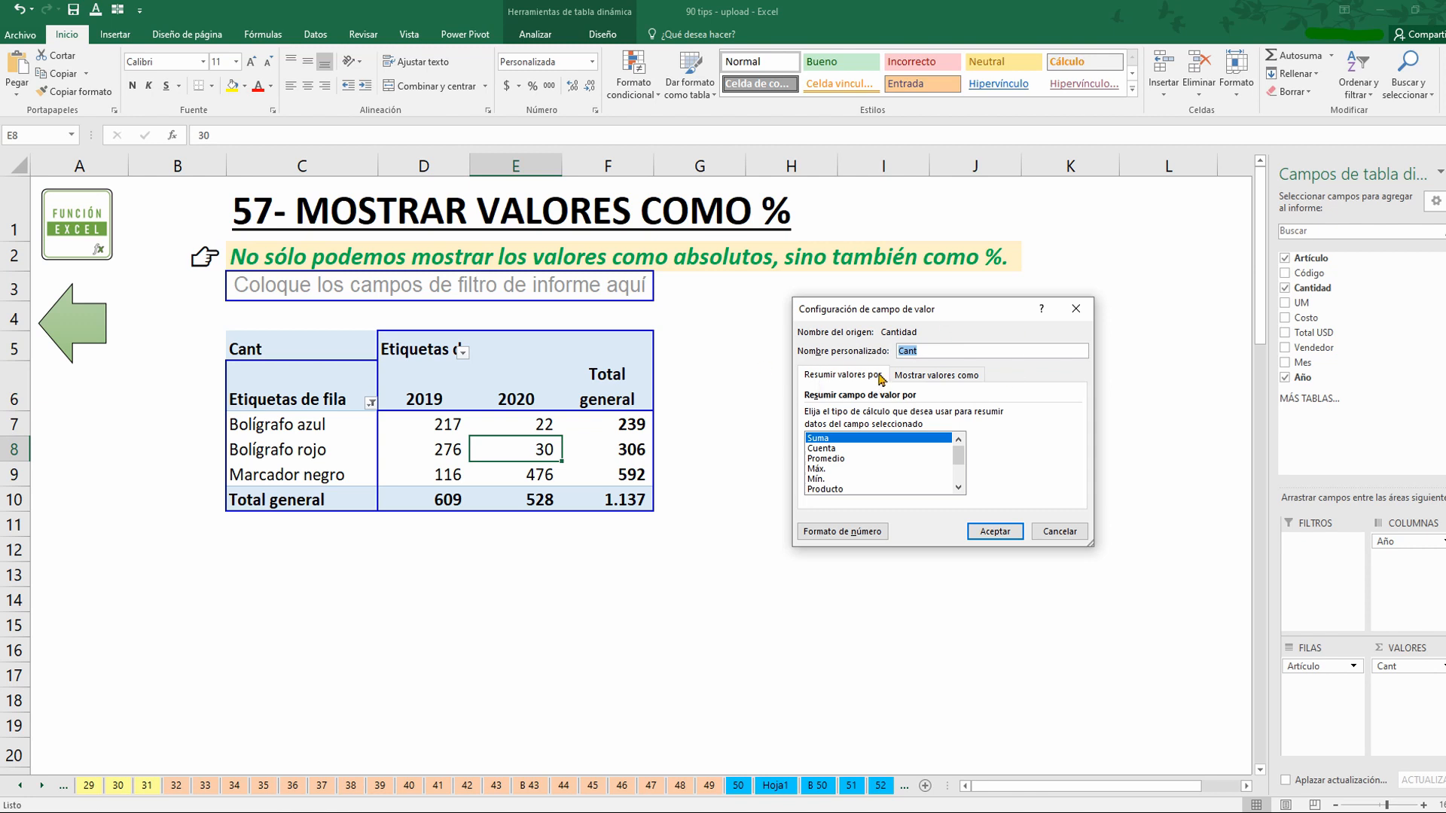
left_click(958, 378)
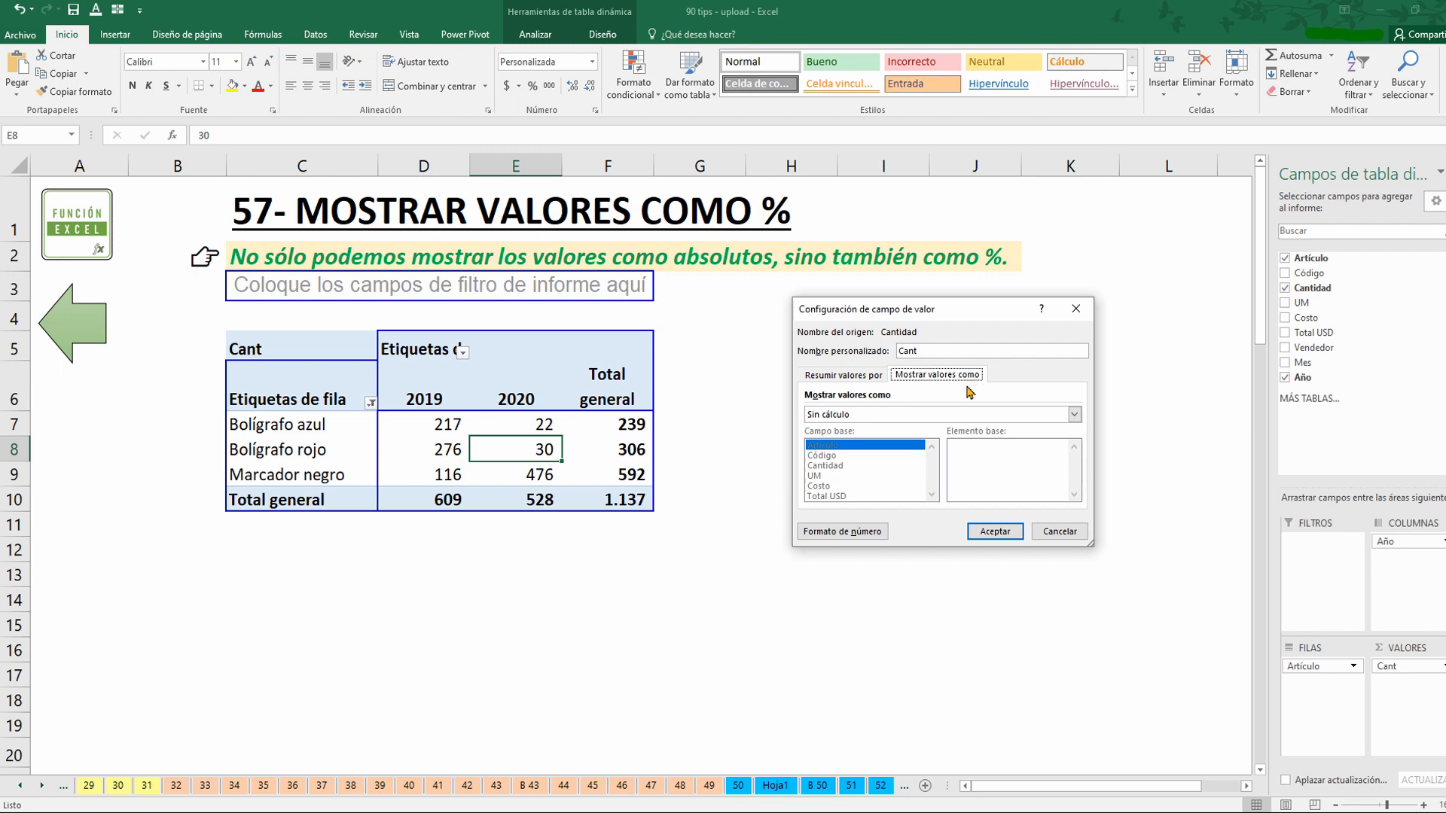
left_click(1076, 416)
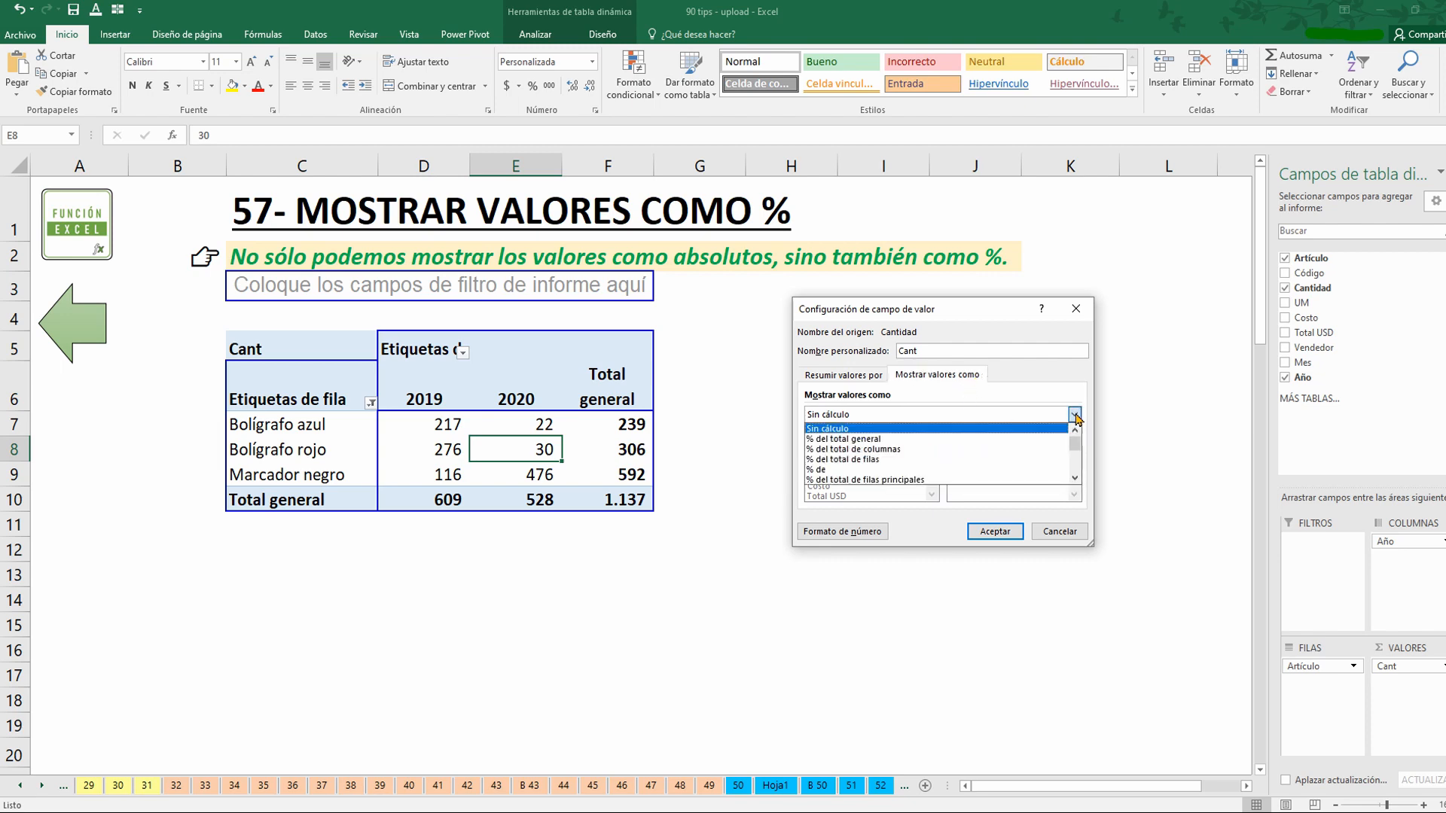
left_click(1075, 479)
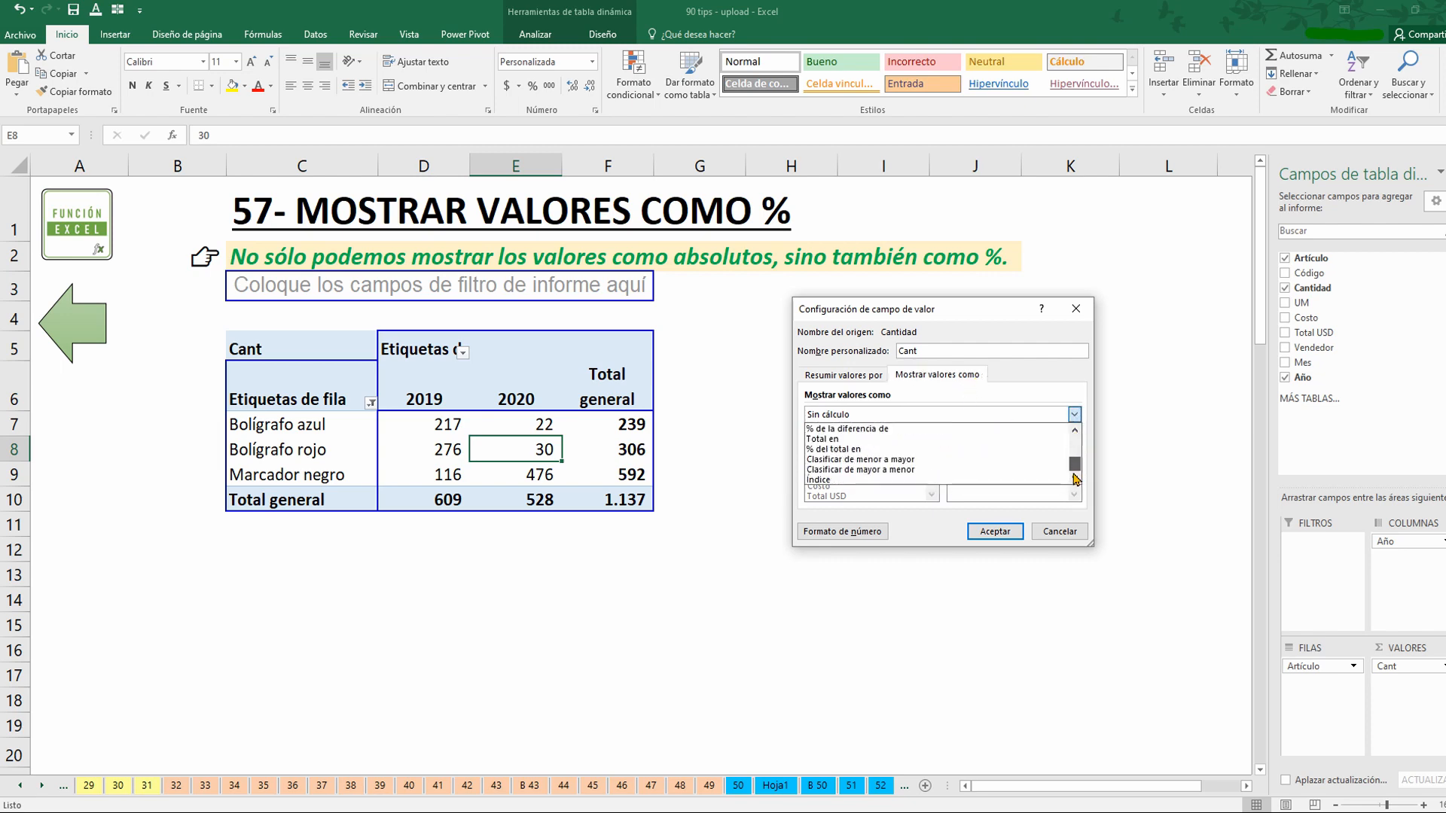
left_click(1074, 436)
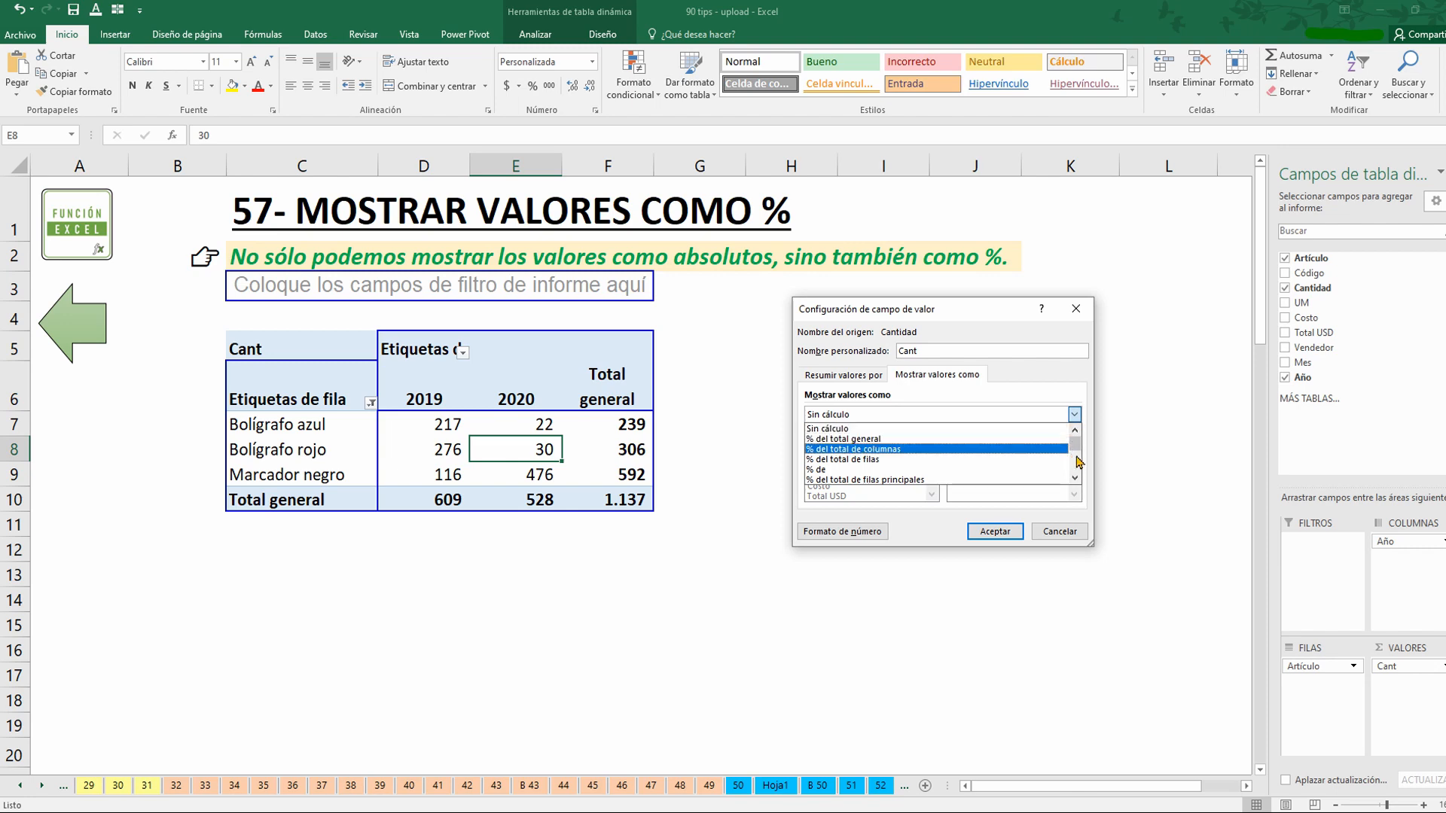
mouse_move(1075, 444)
left_mouse_down()
mouse_move(1078, 467)
mouse_move(1081, 431)
left_mouse_up()
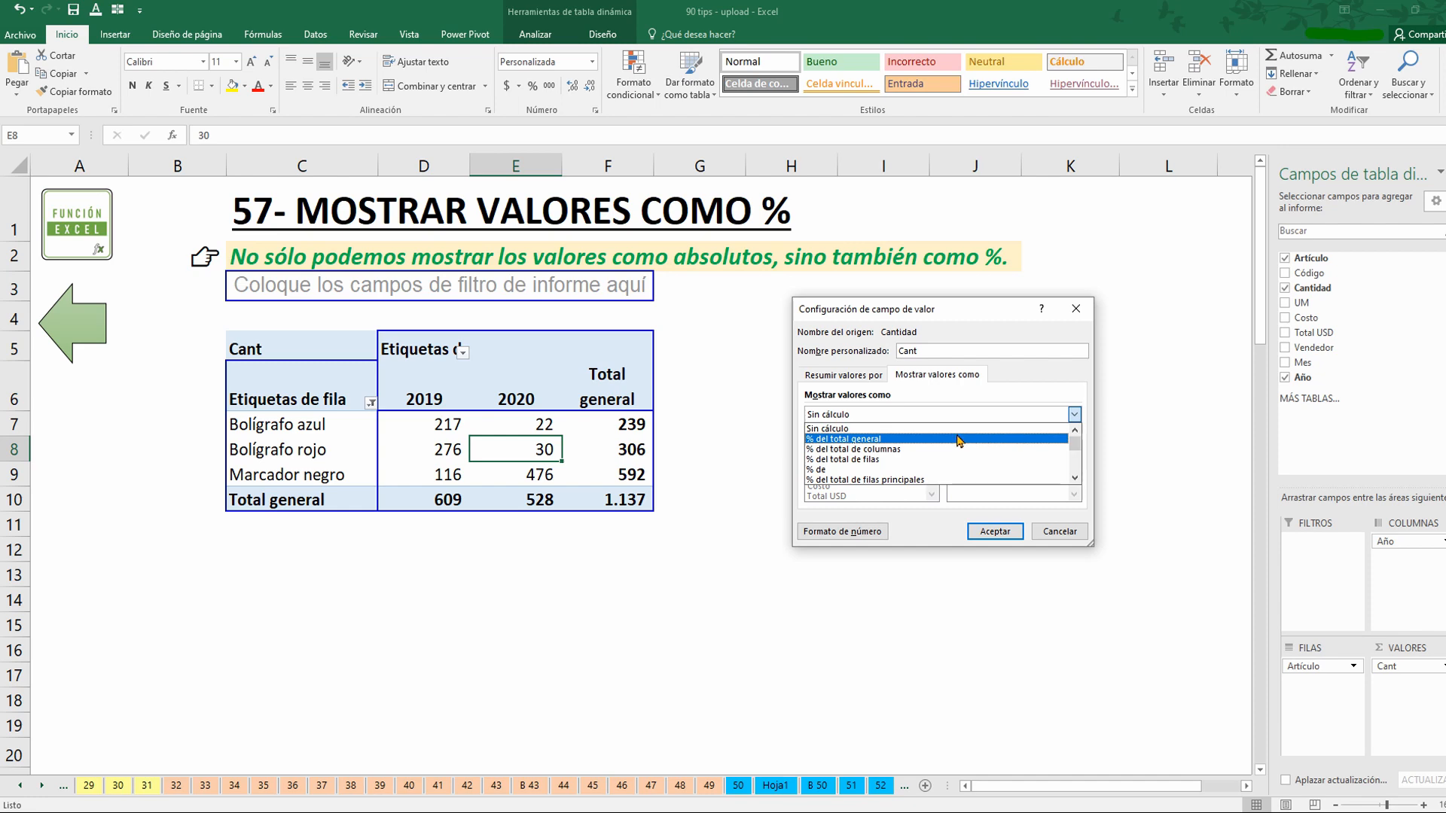
left_click(904, 452)
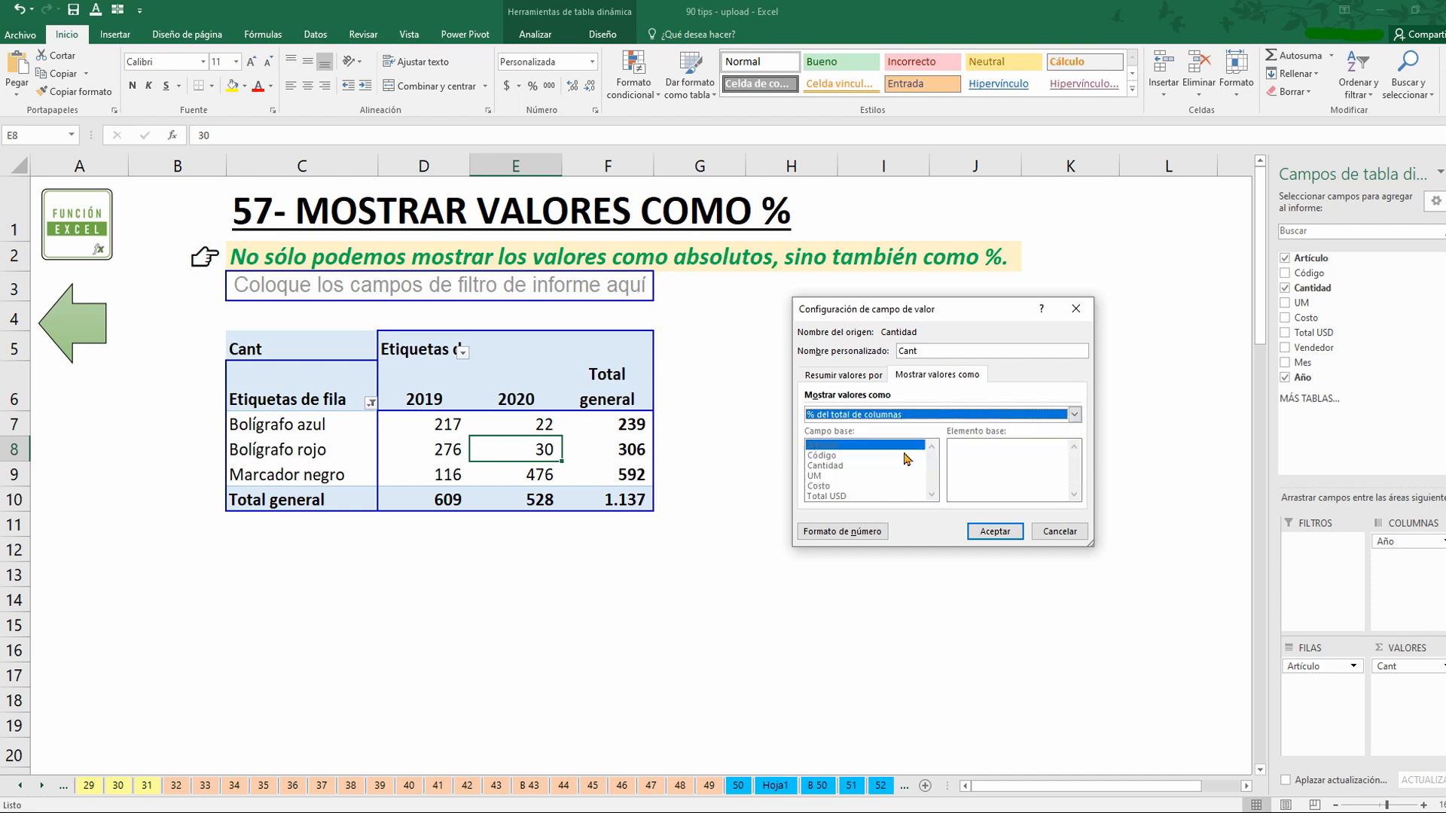
left_click(1007, 531)
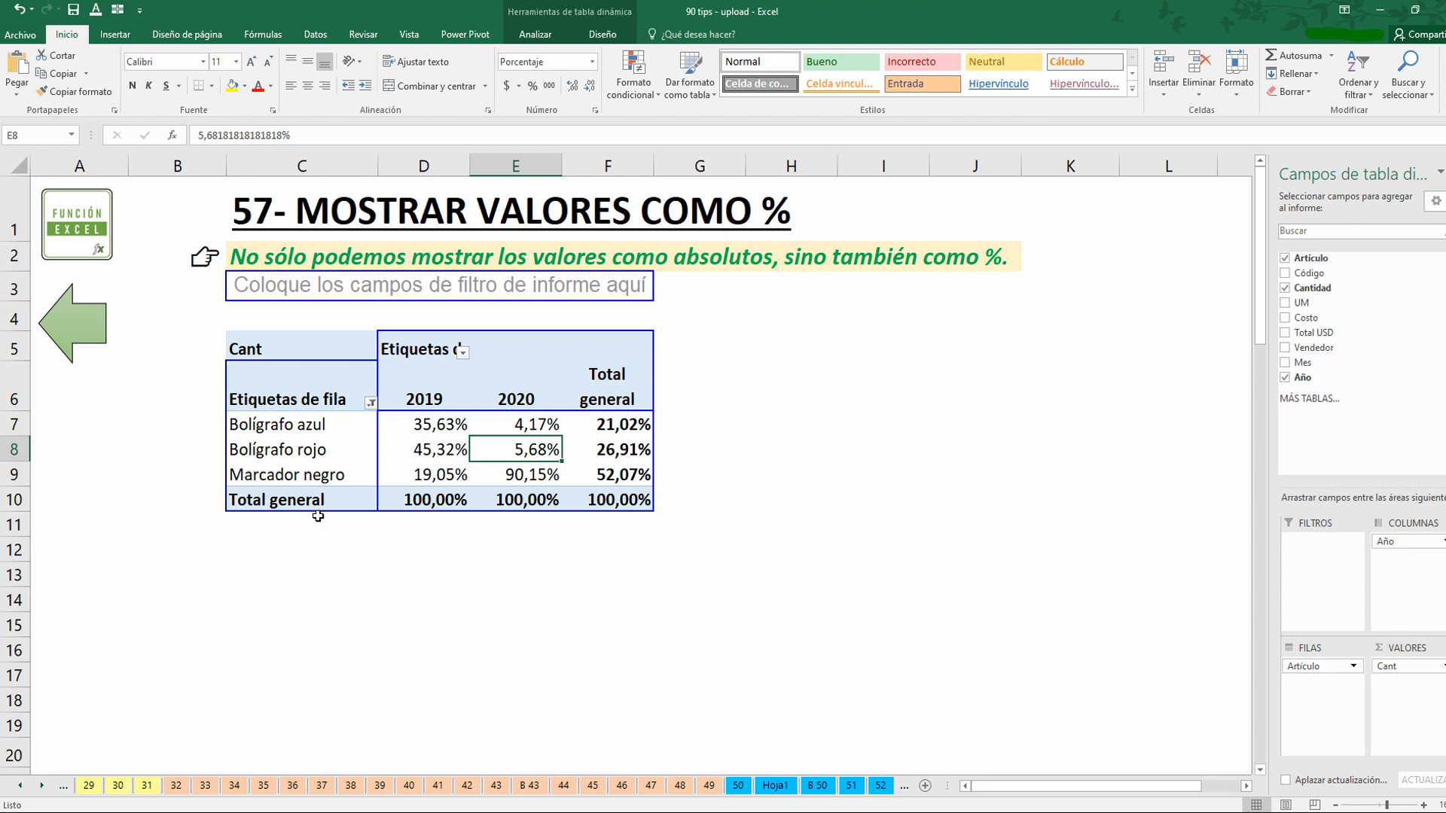
Step: Examine the column percentages in the tip 57 pivot table, covering the Total general row and the Bolígrafo azul share for 2020
left_click_drag(406, 501, 518, 501)
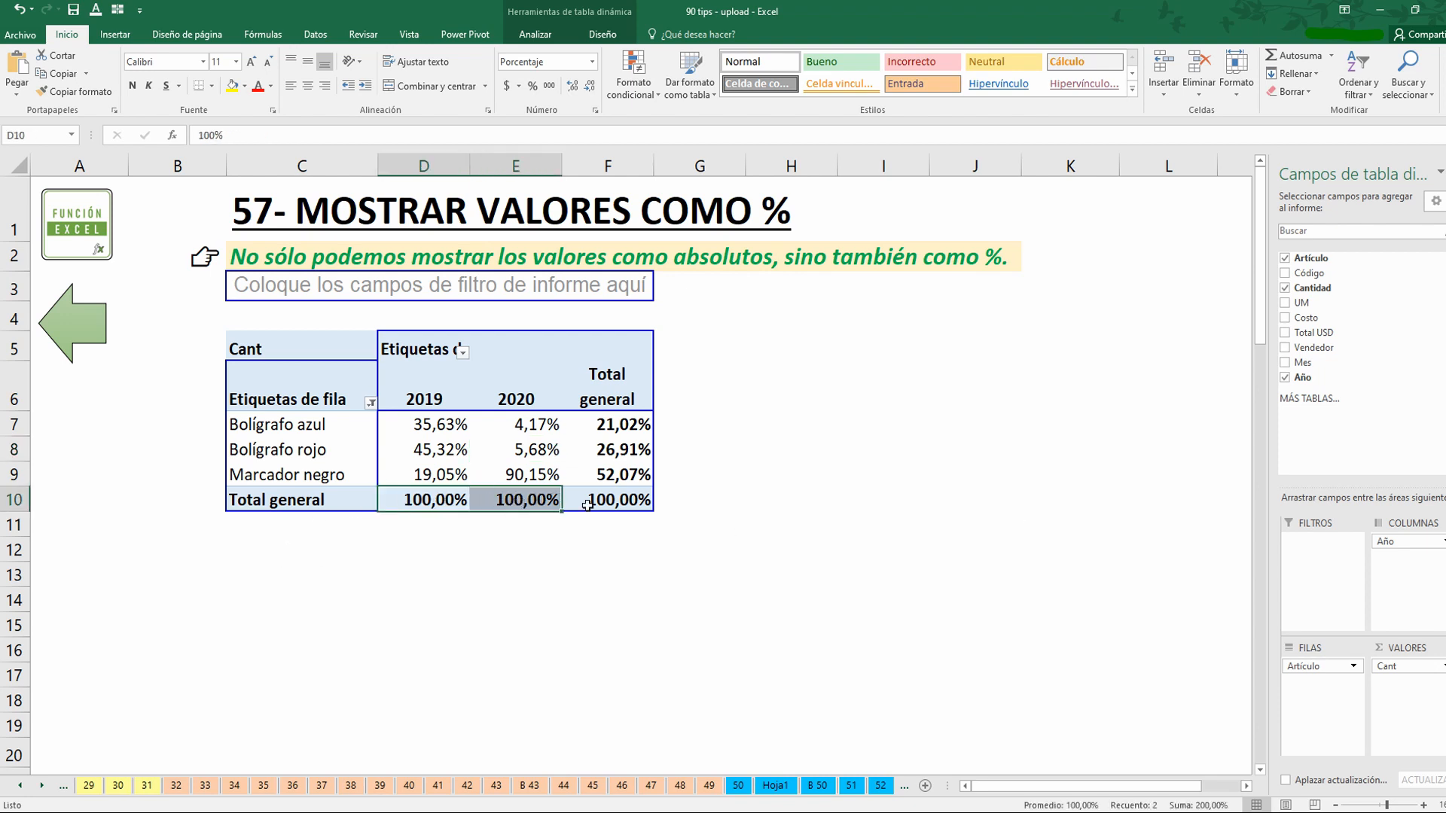
left_click(610, 501)
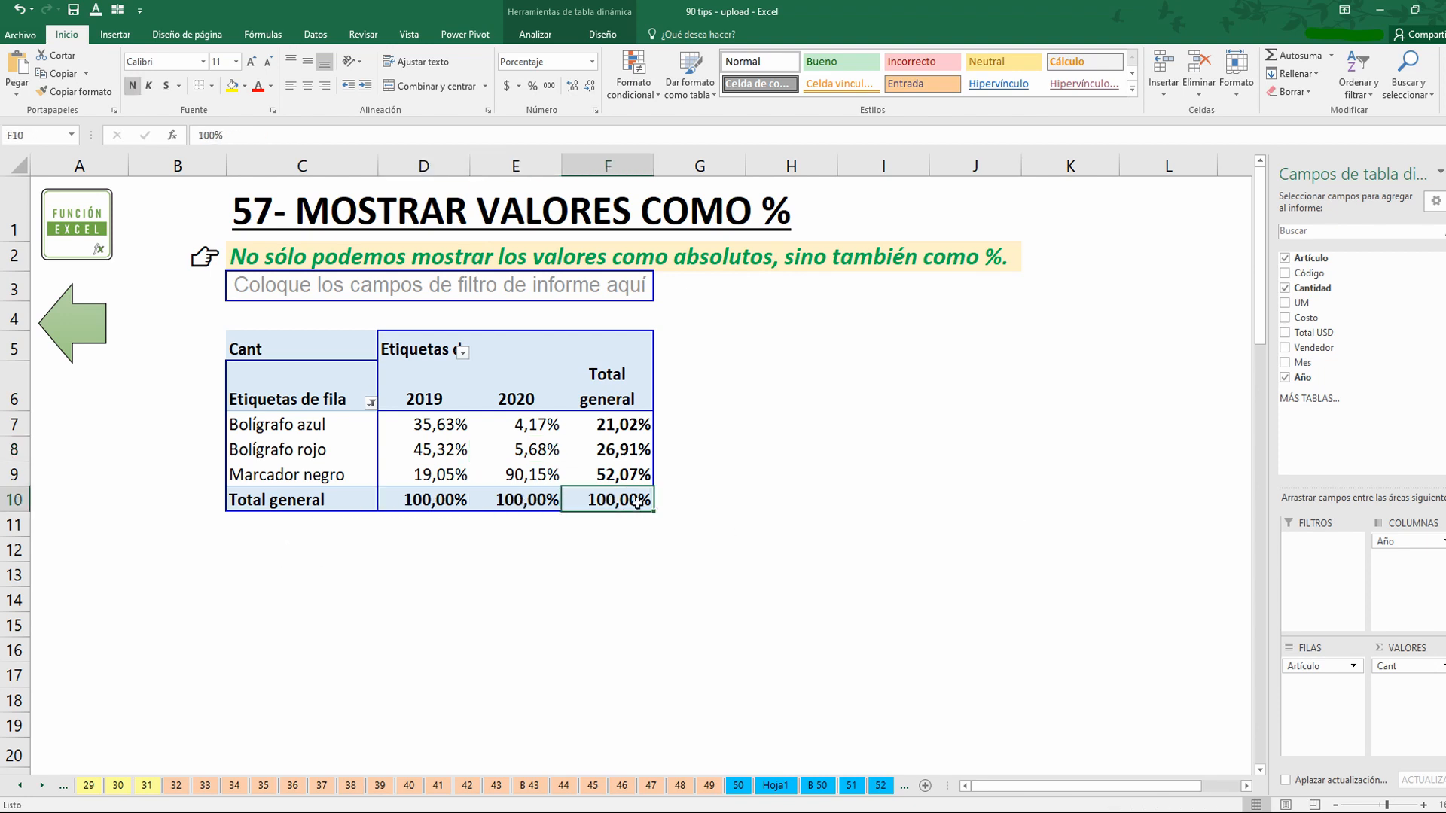
left_click(529, 428)
left_click(347, 430)
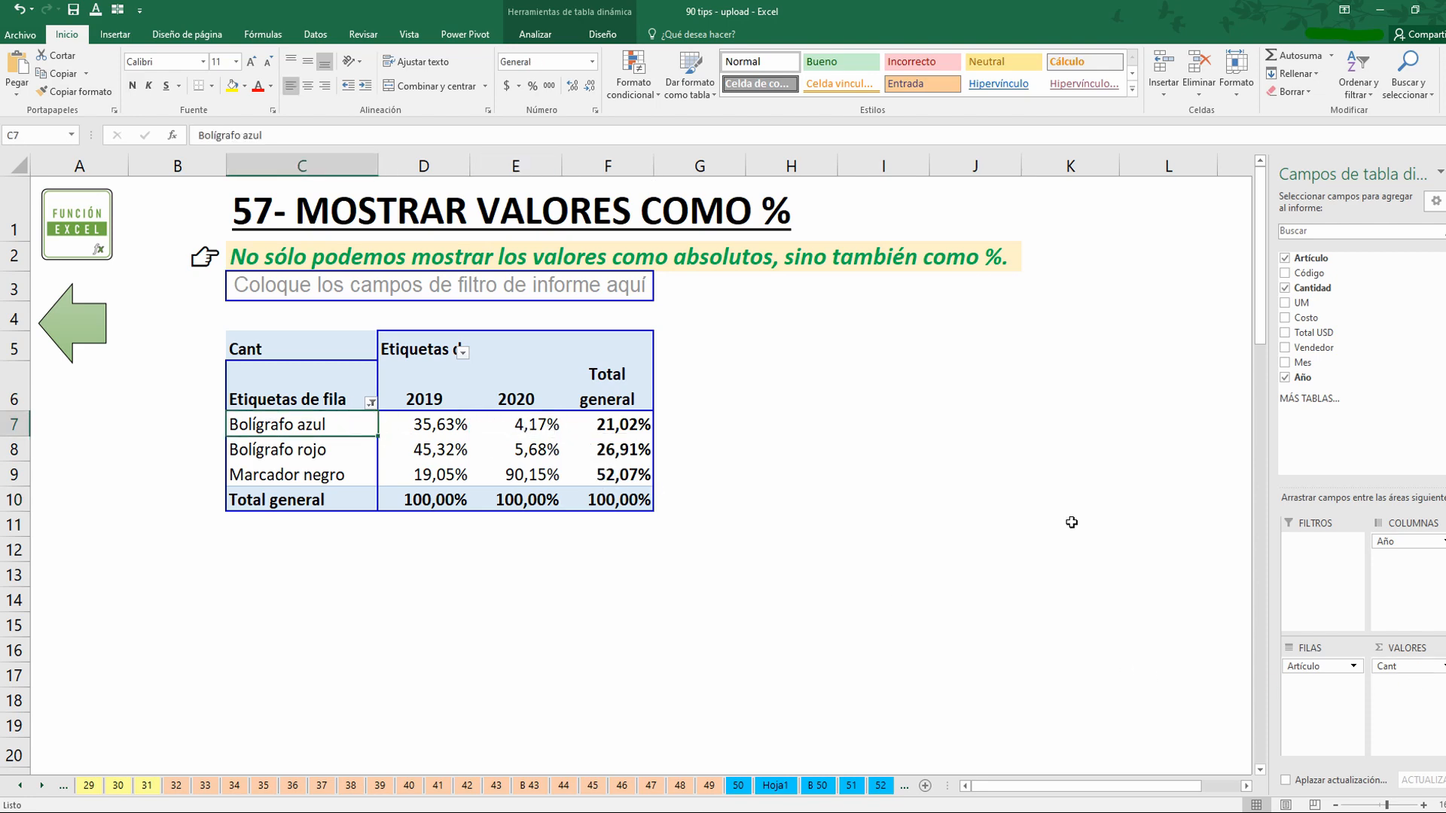
left_click(549, 424)
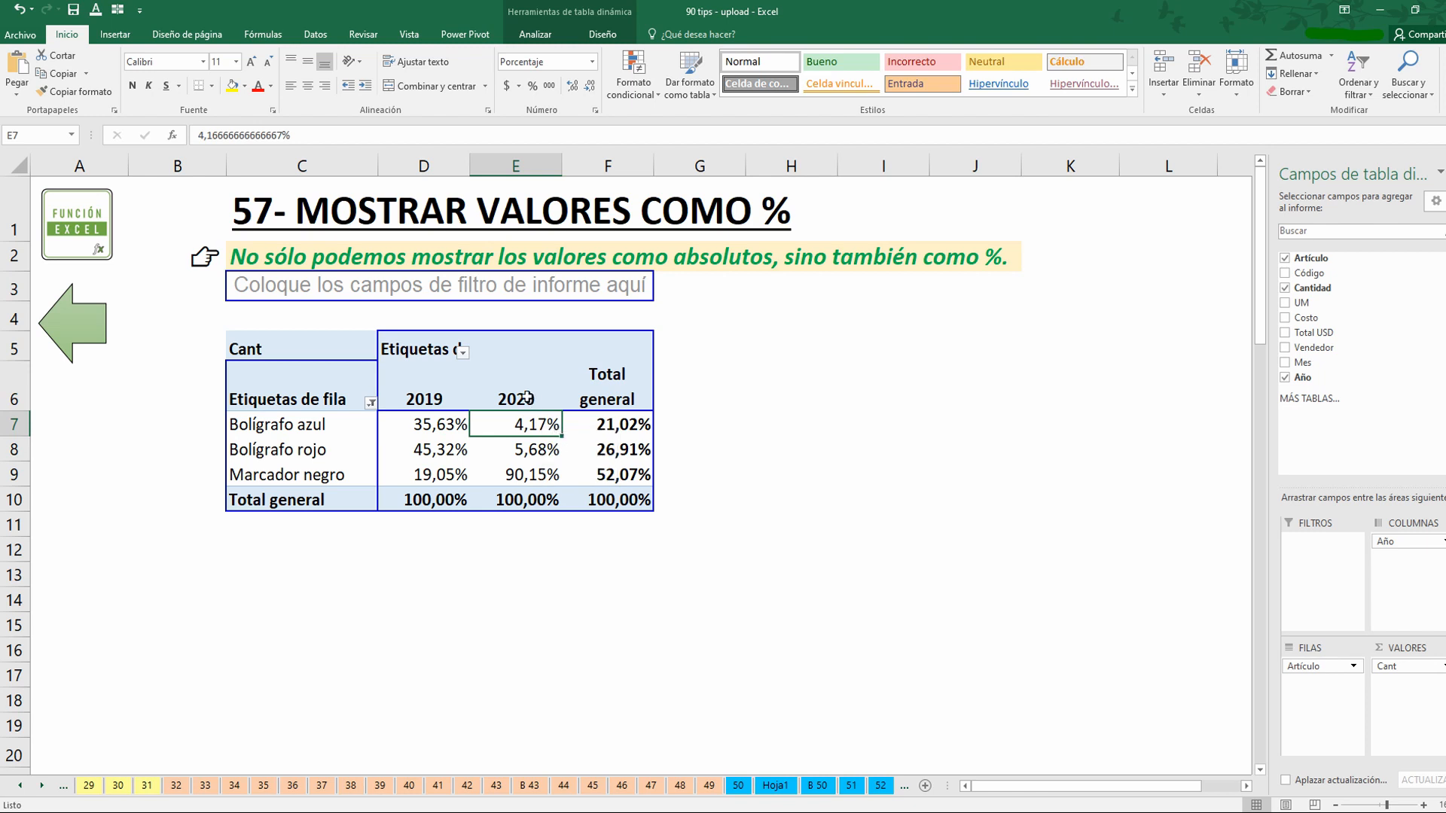
mouse_move(548, 426)
Step: Return to the index, open the Quitar campo desde tabla tip, and go through its explanation lines and the pivot table's field list
left_click(78, 332)
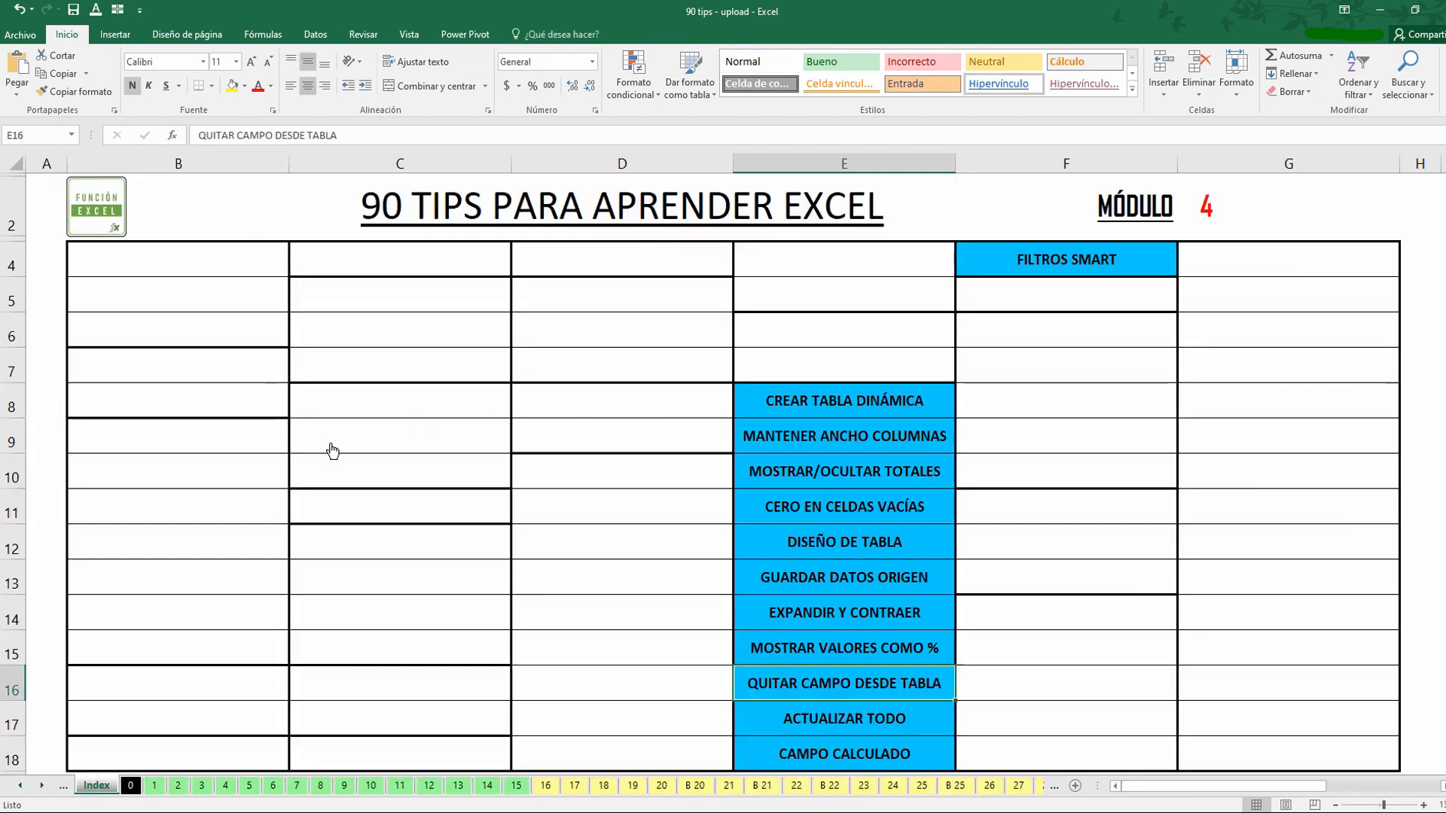
left_click(895, 688)
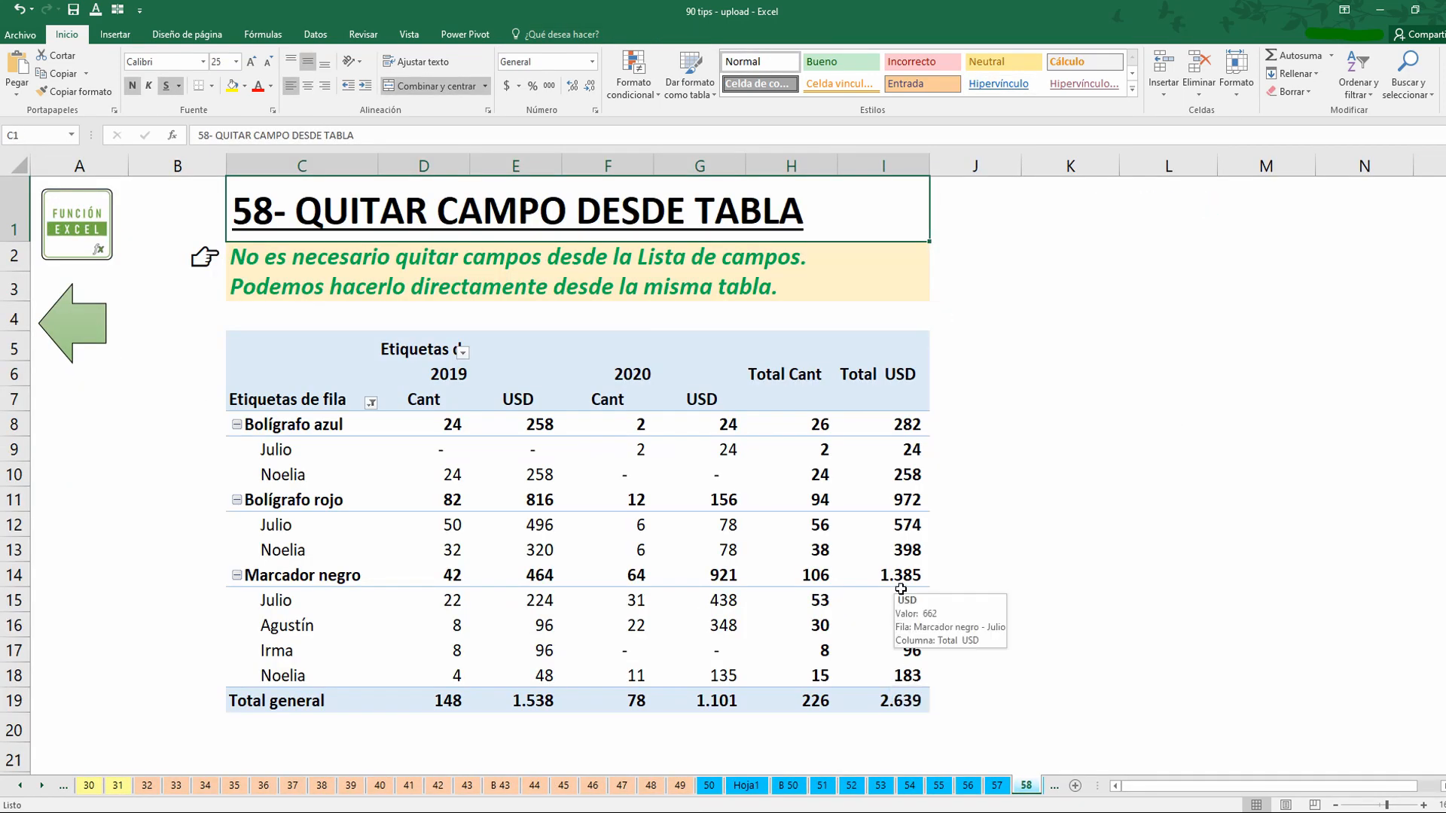
left_click(845, 261)
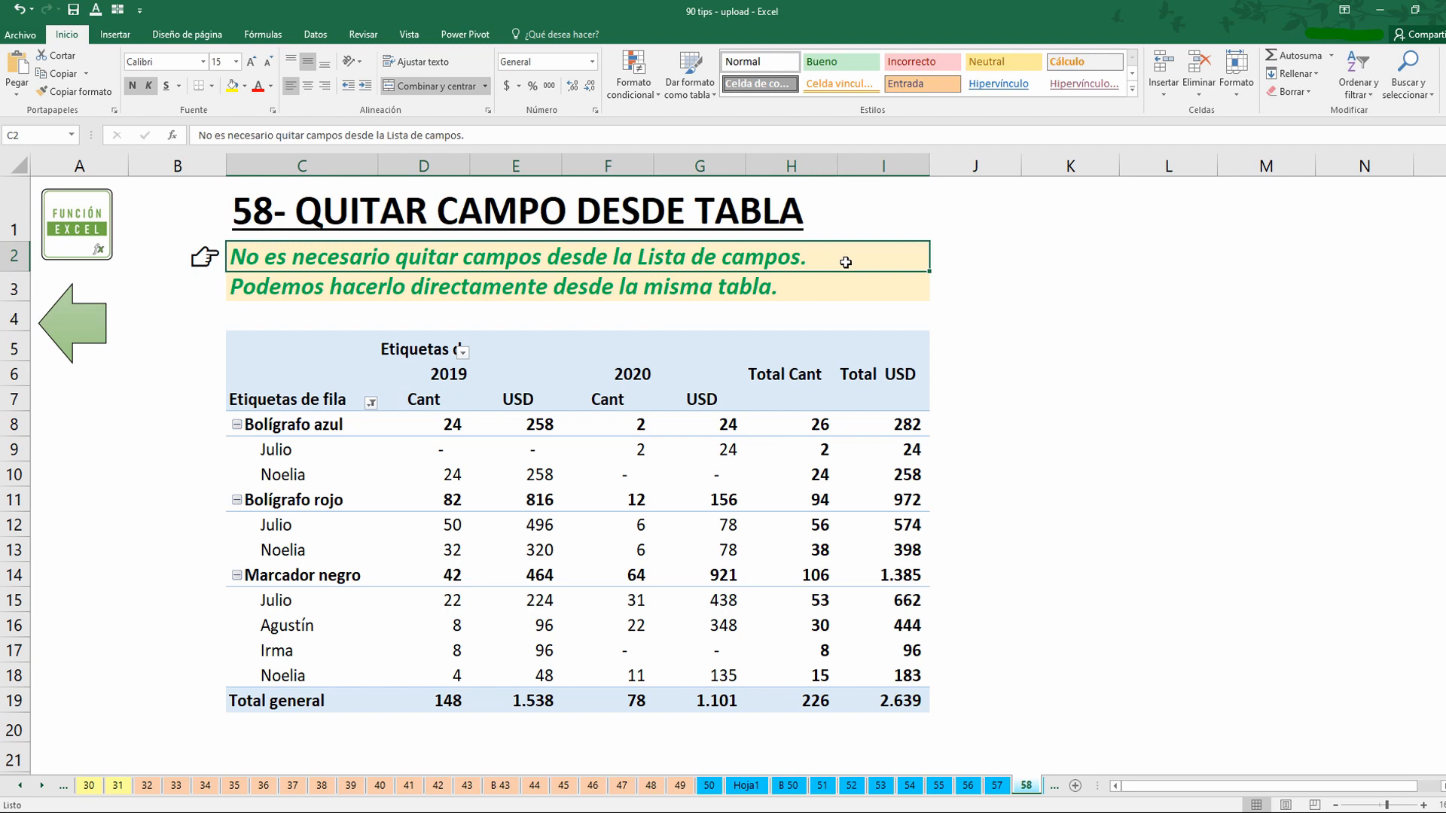
left_click(699, 466)
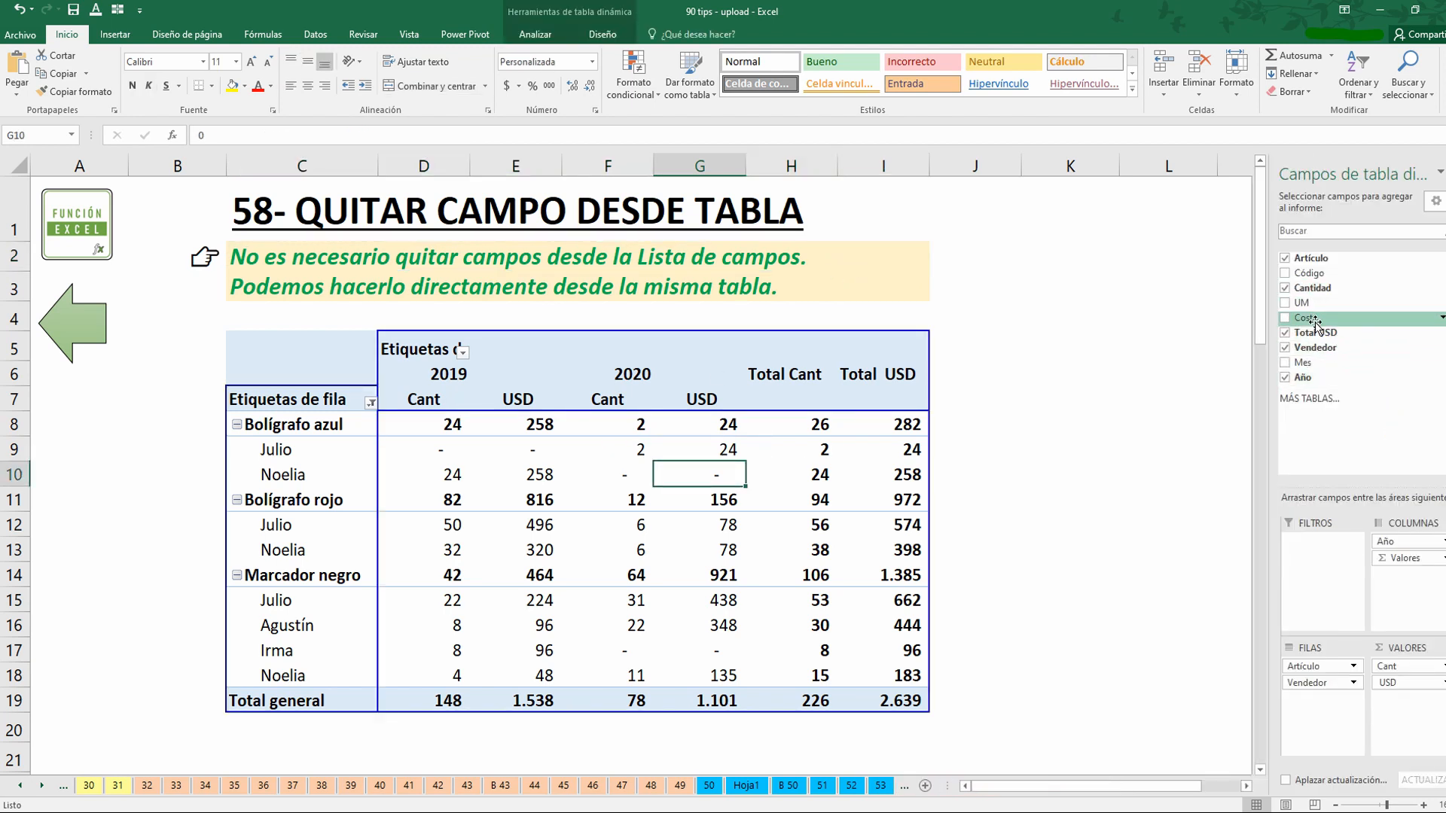
left_click(836, 288)
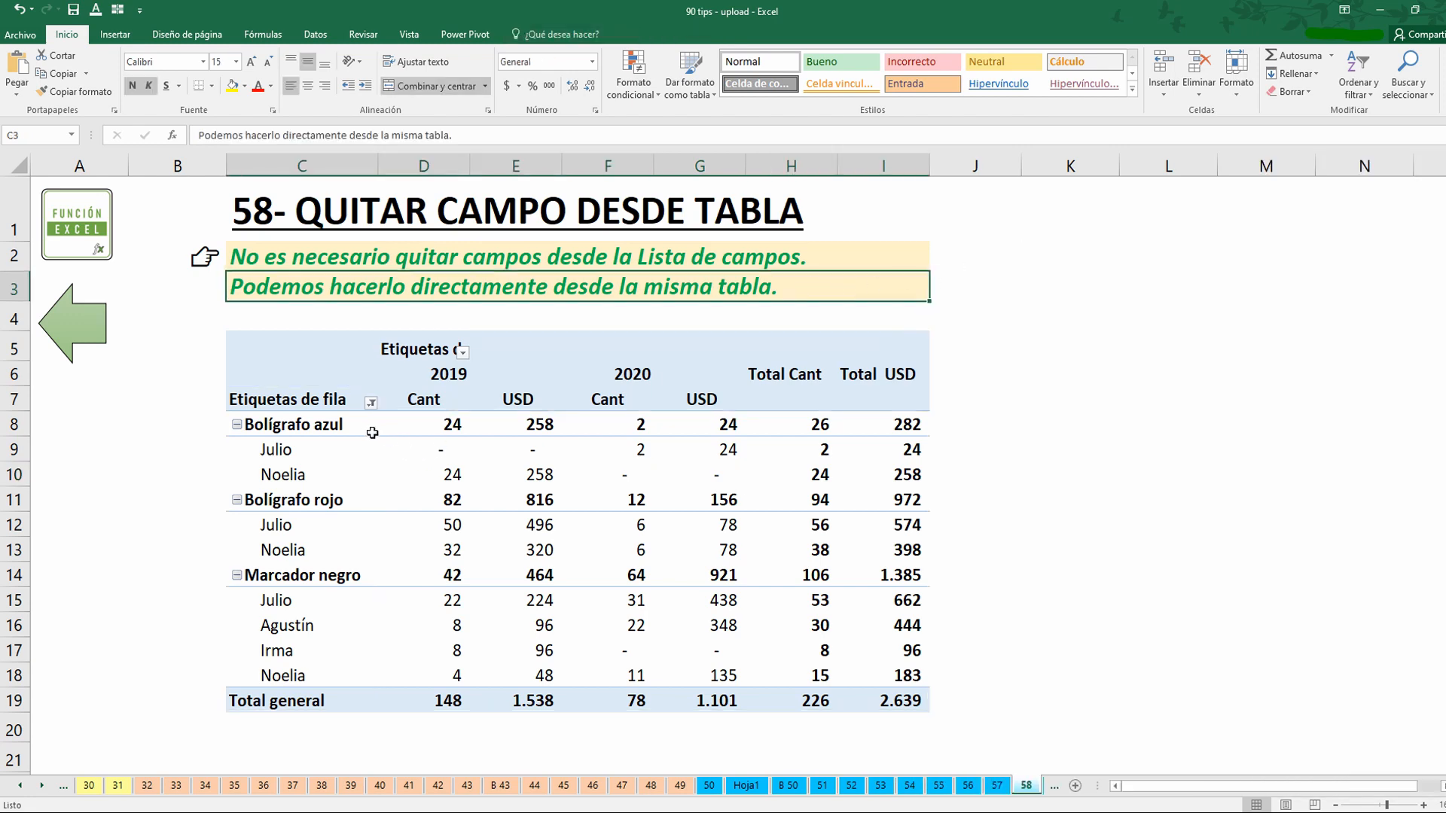
Step: Remove the Artículo field from the tip 58 pivot table directly from its Bolígrafo azul row label
left_click(337, 423)
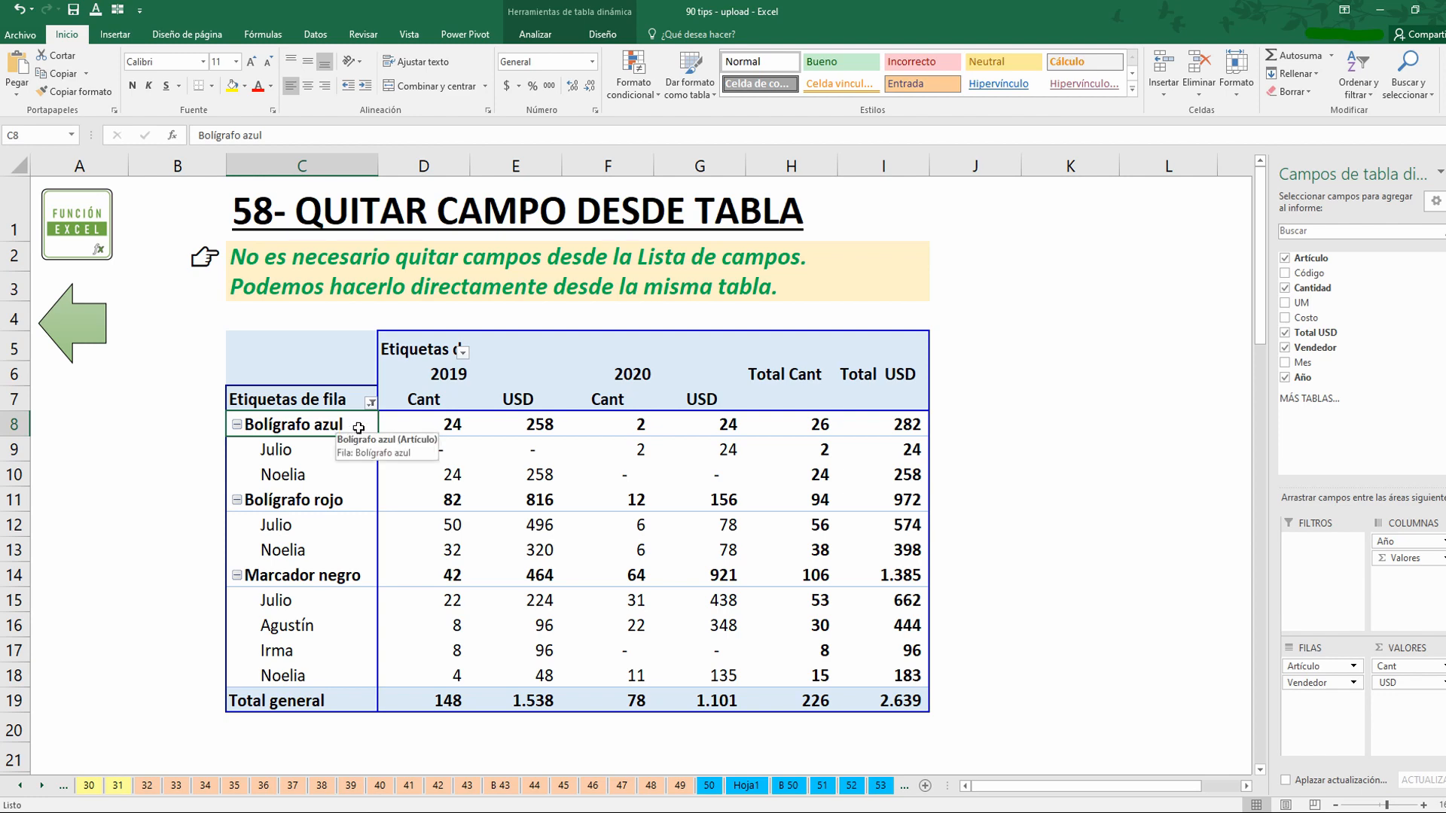
right_click(359, 431)
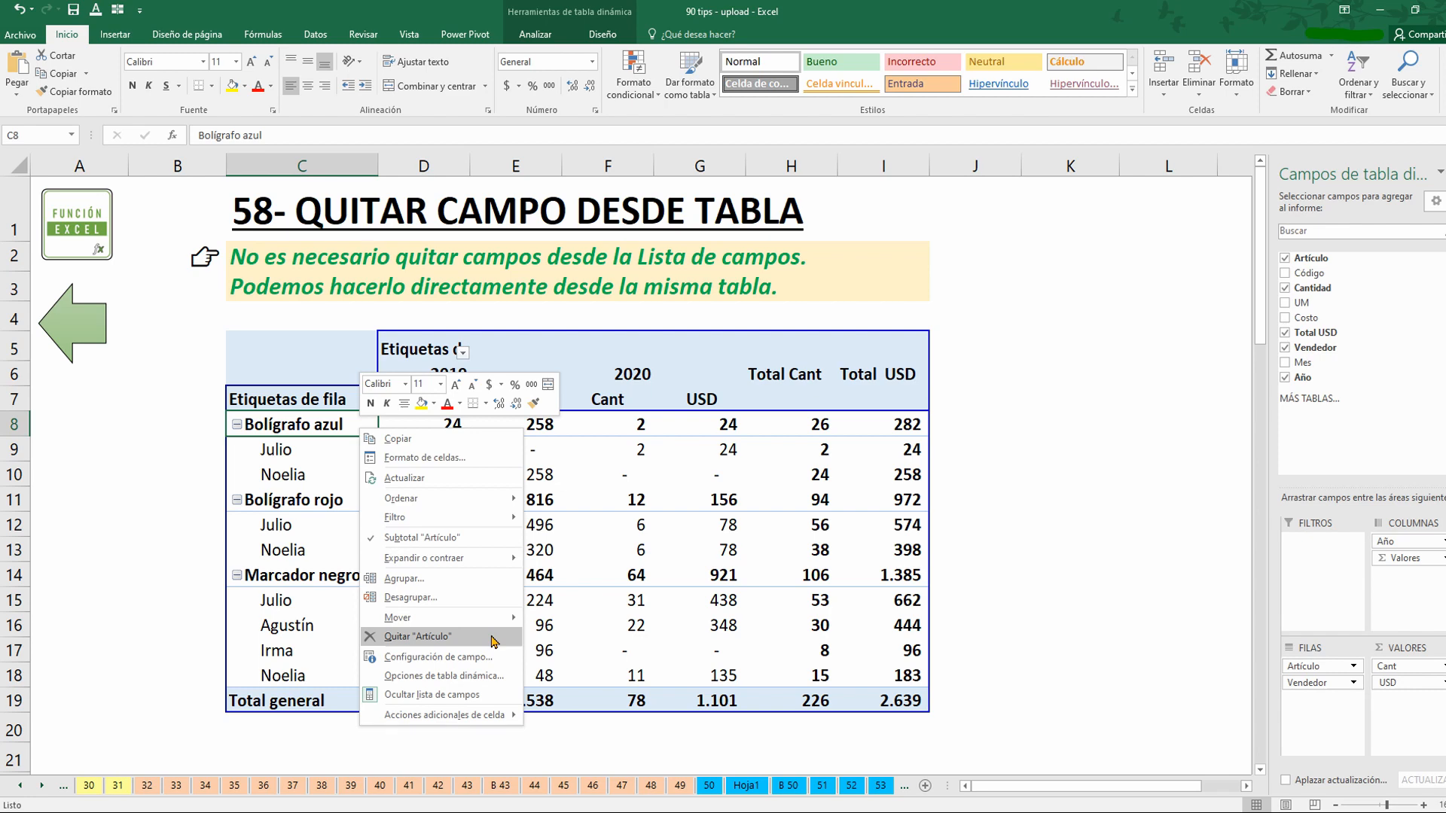
left_click(493, 640)
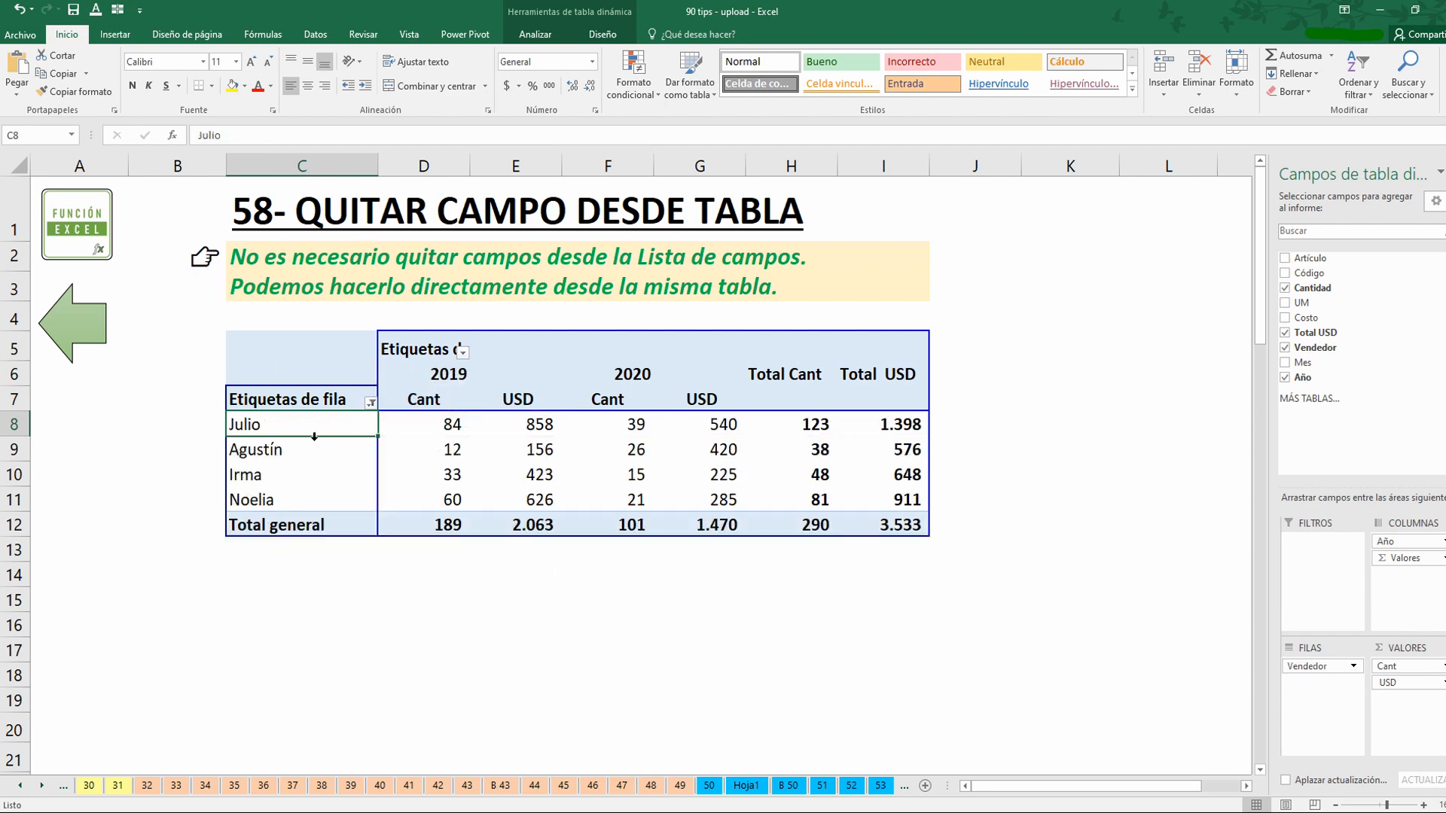
Step: Return to the index, open the Actualizar todo tip, and read its two explanation lines
left_click(79, 331)
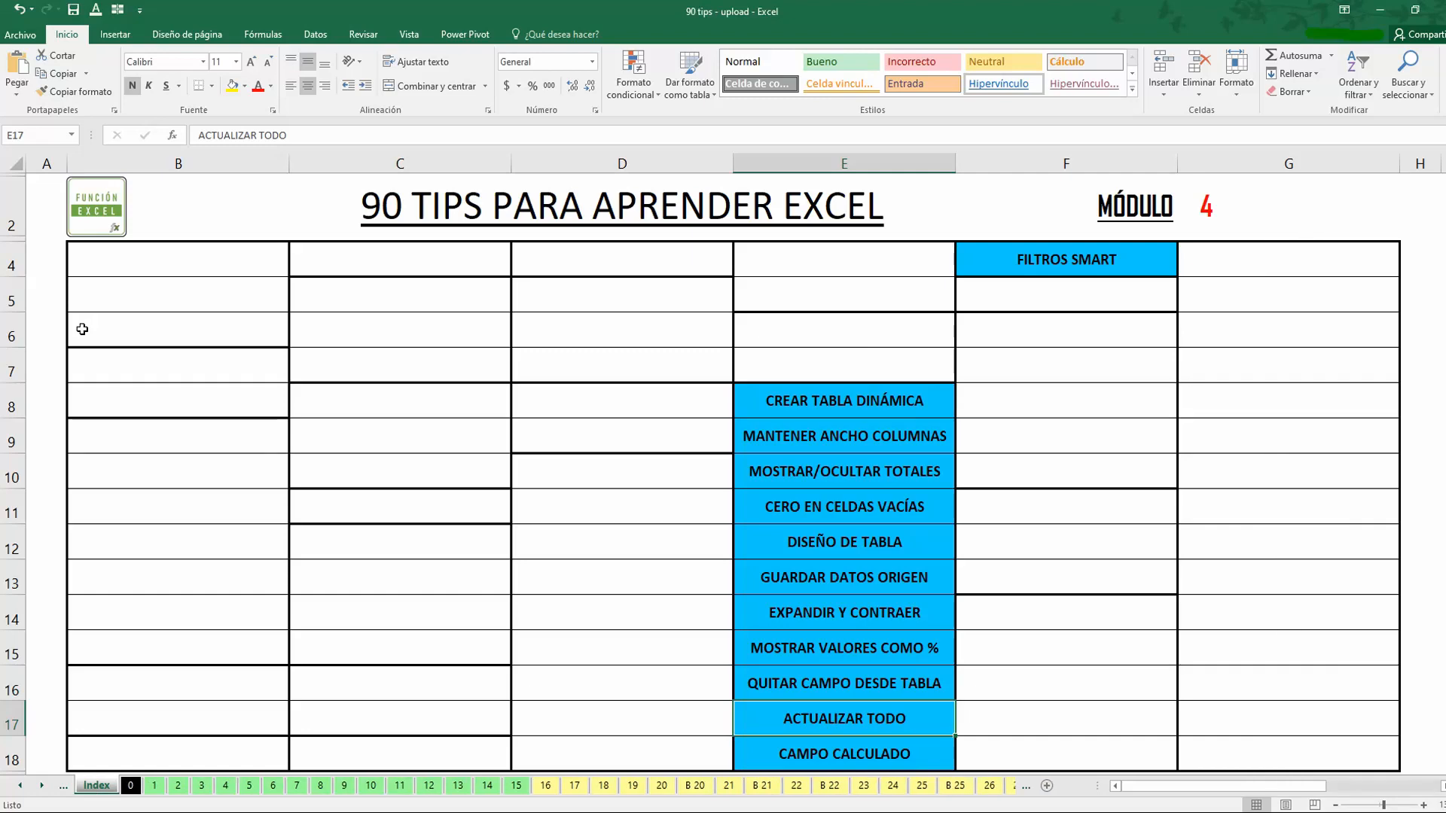
left_click(886, 730)
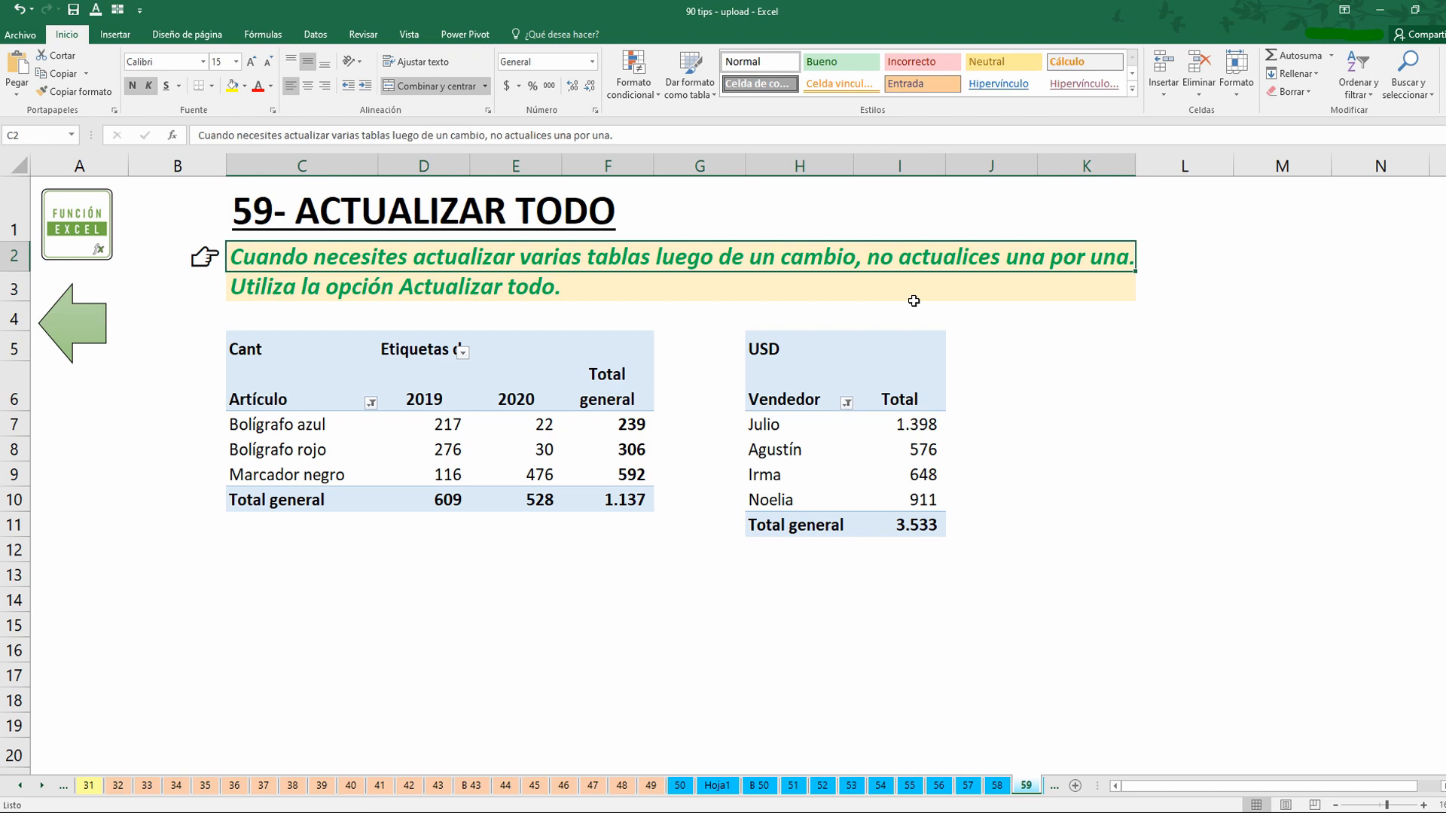
left_click(914, 299)
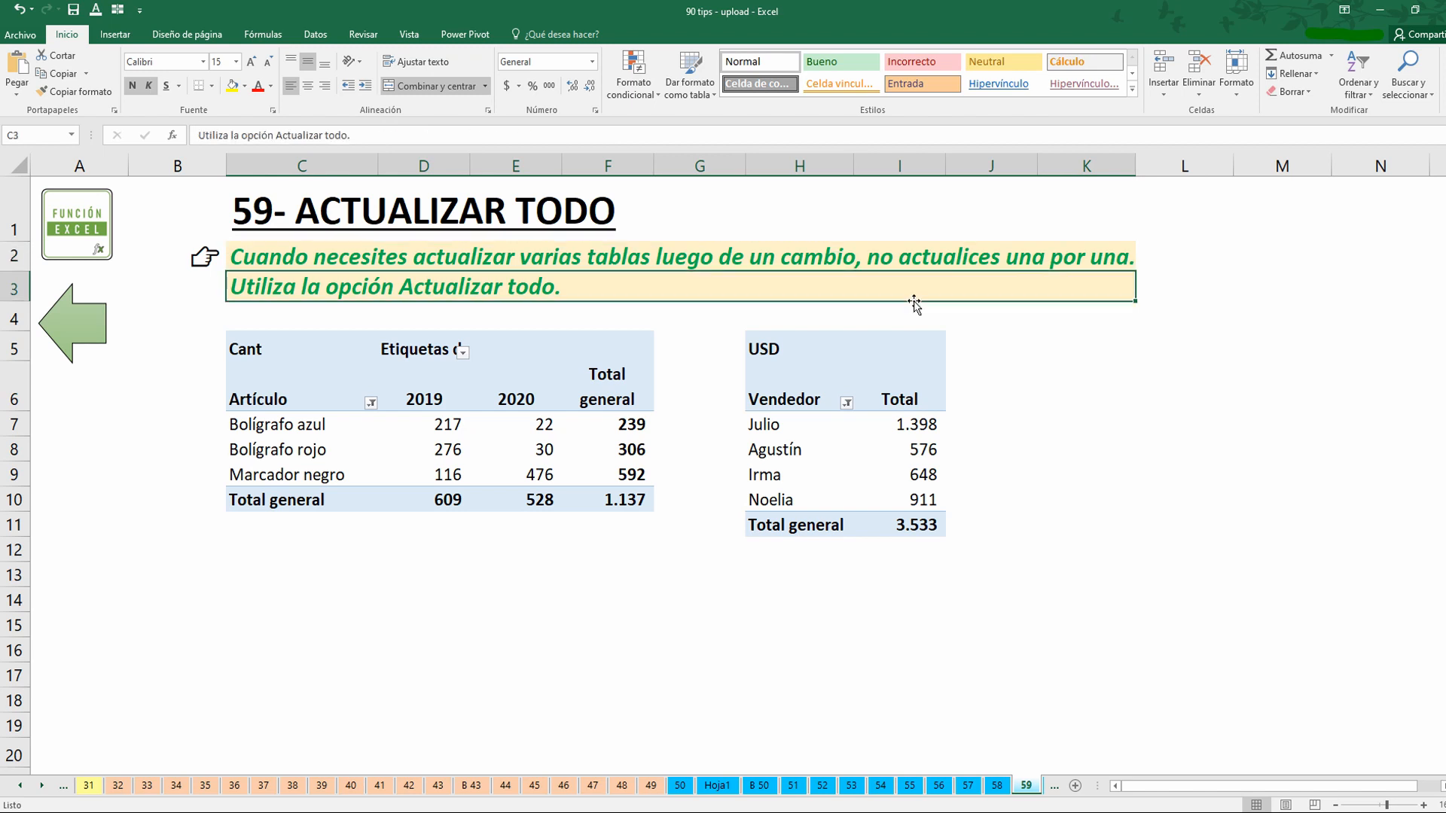
Step: Look at the individual Actualizar option for the article pivot table and for the Vendedor pivot table without applying it
left_click(539, 427)
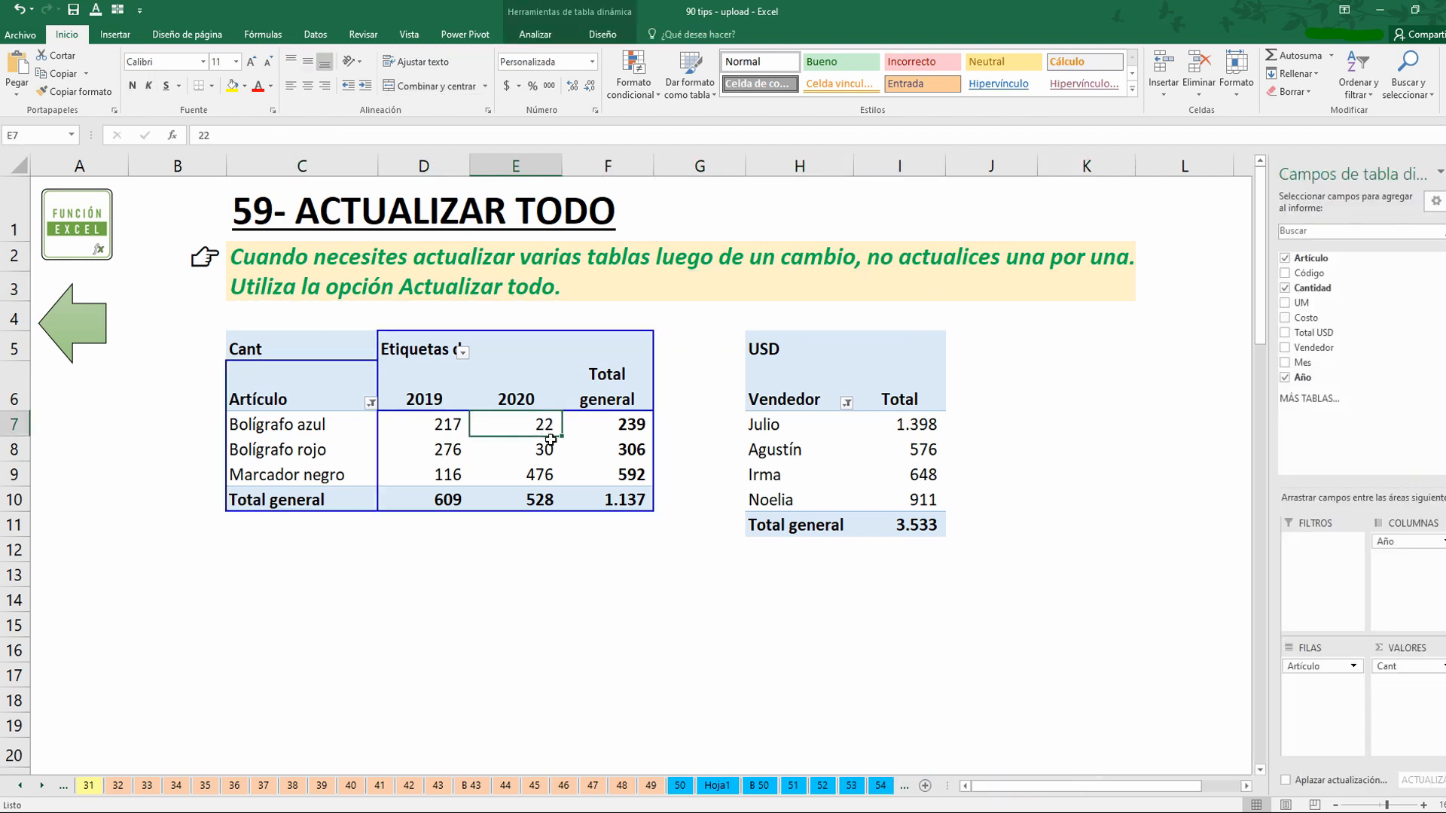
right_click(522, 429)
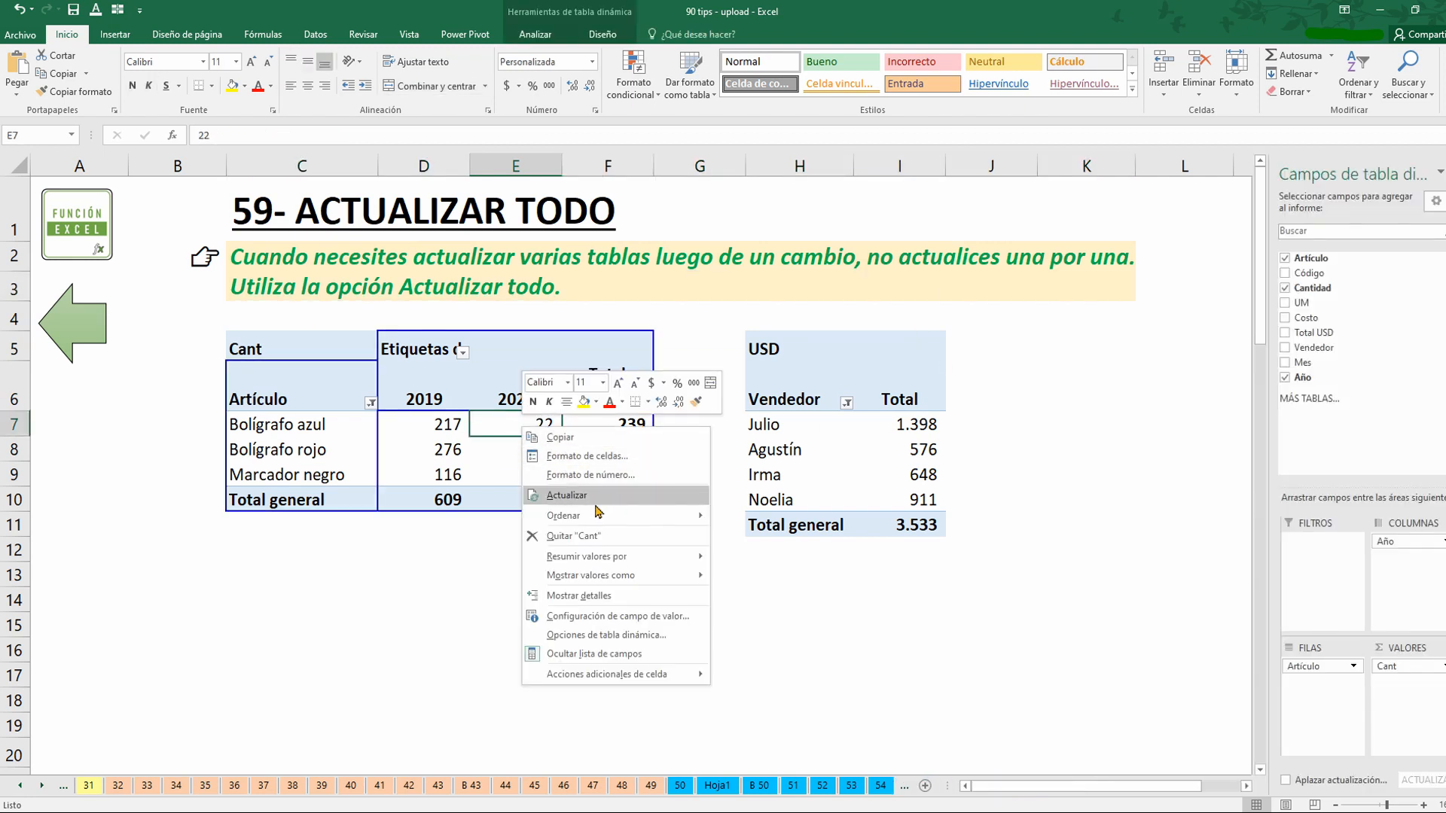
left_click(866, 449)
right_click(881, 433)
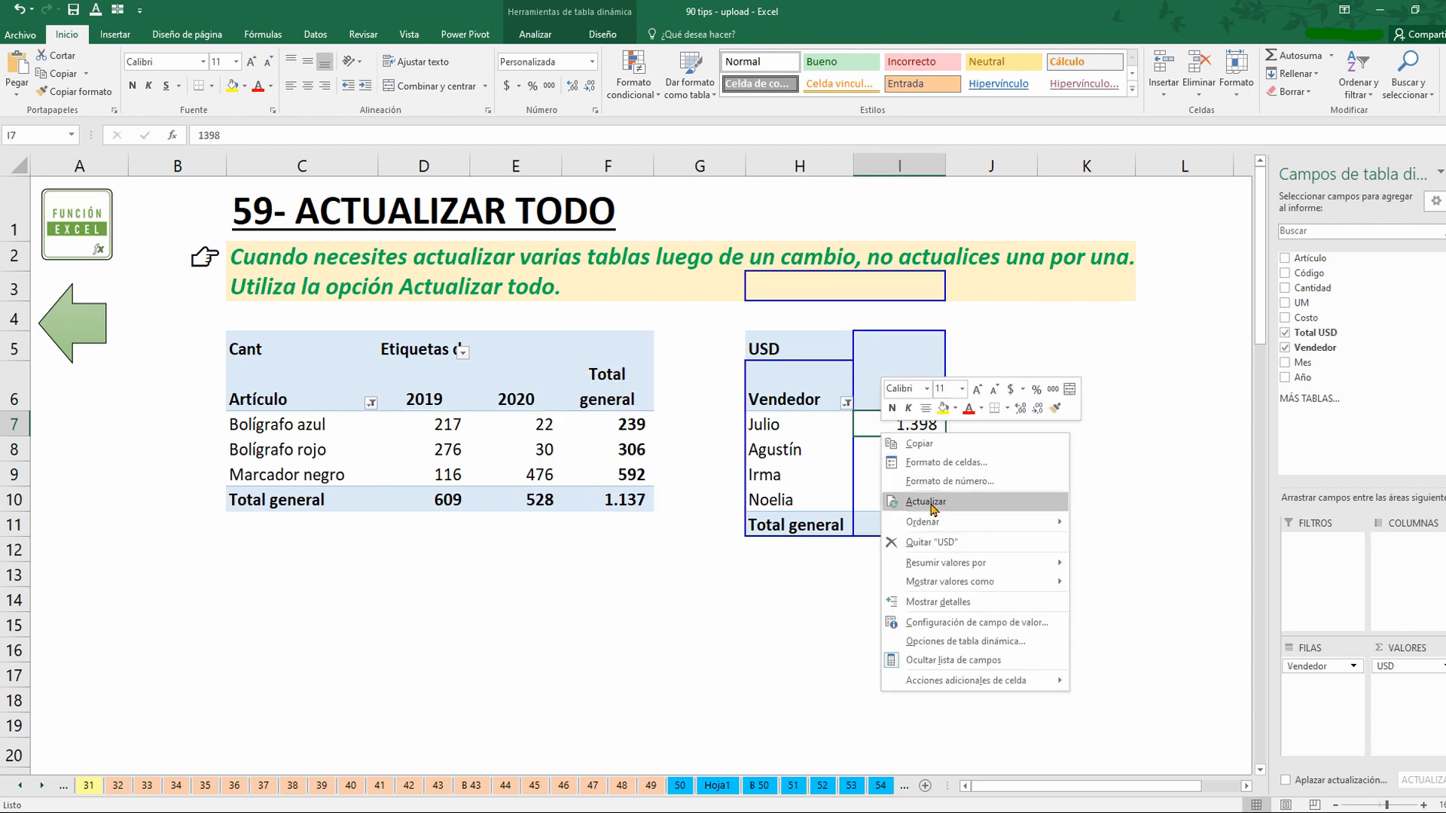
left_click(1162, 426)
left_click(1163, 425)
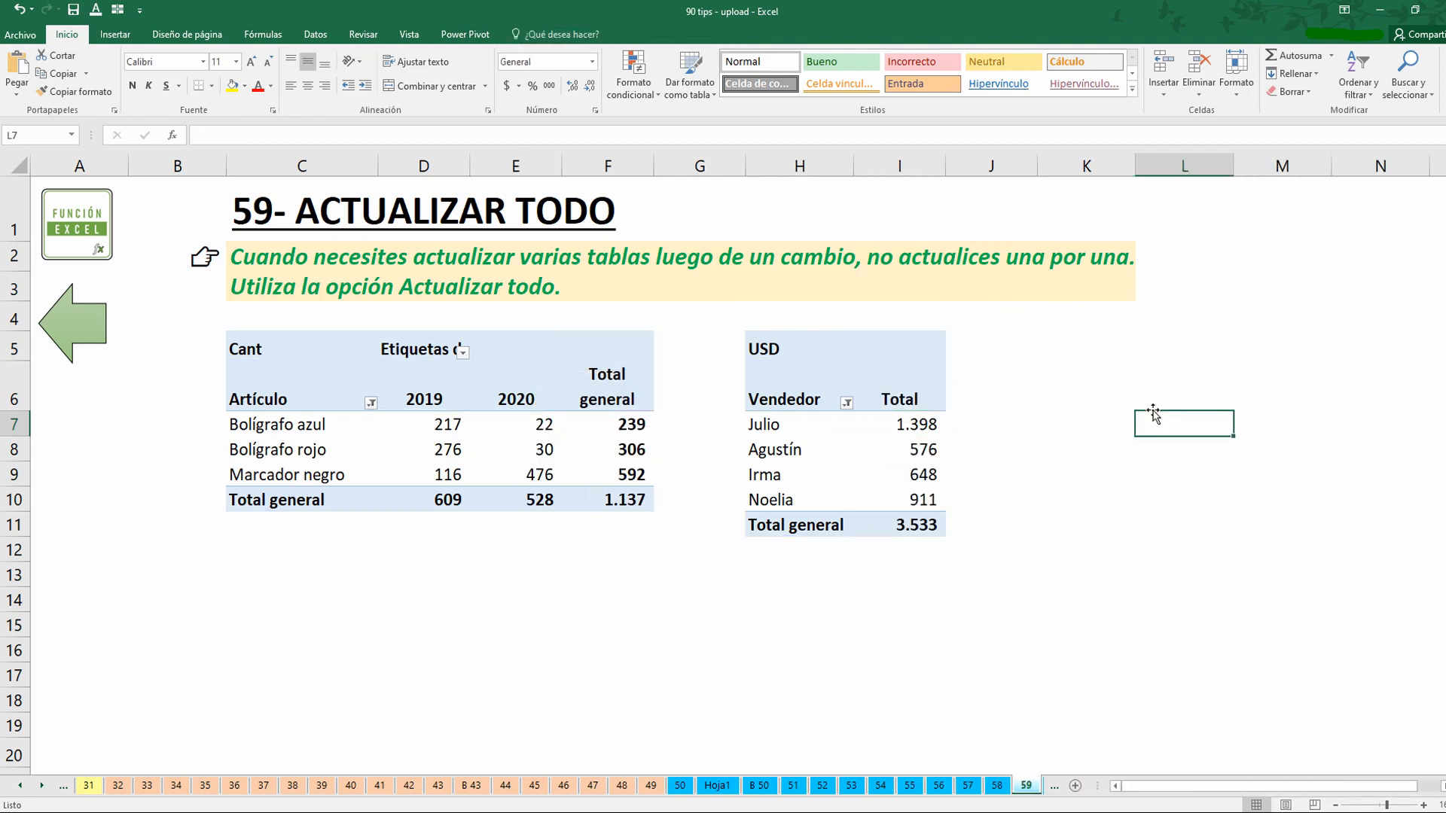
Step: Refresh all pivot tables at once with Actualizar todo, starting from the article pivot table
left_click(467, 455)
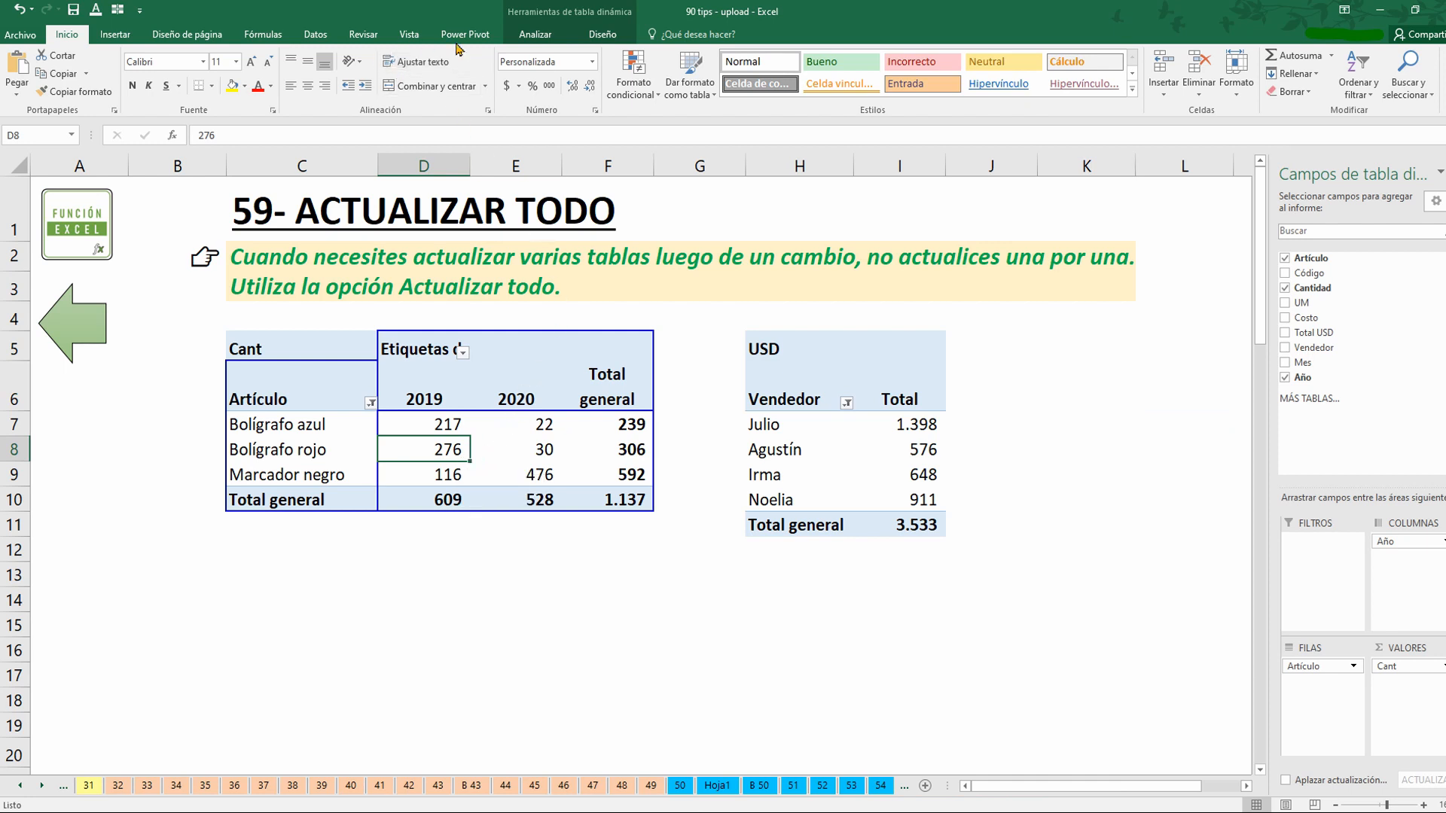
left_click(534, 34)
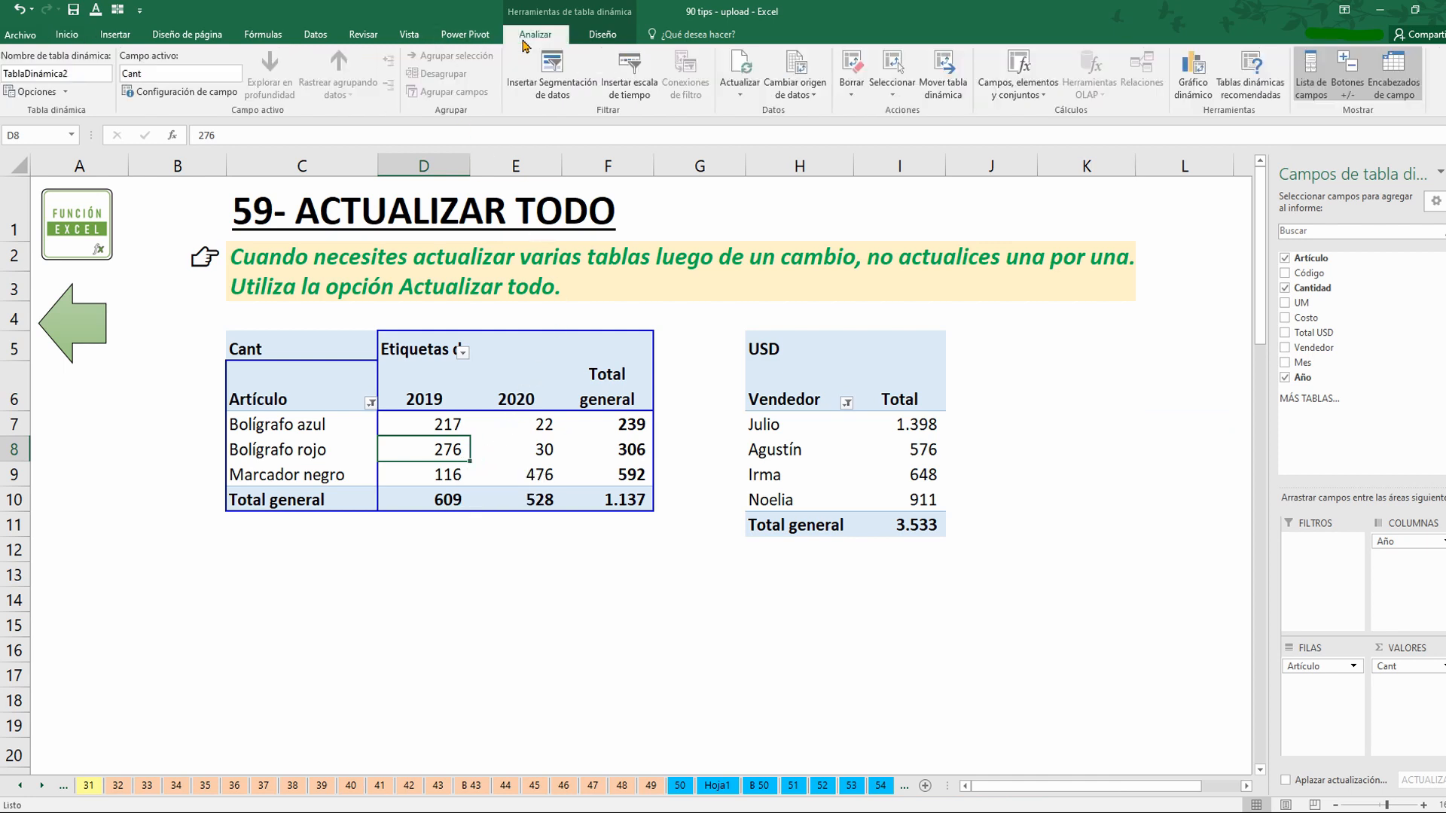
left_click(742, 98)
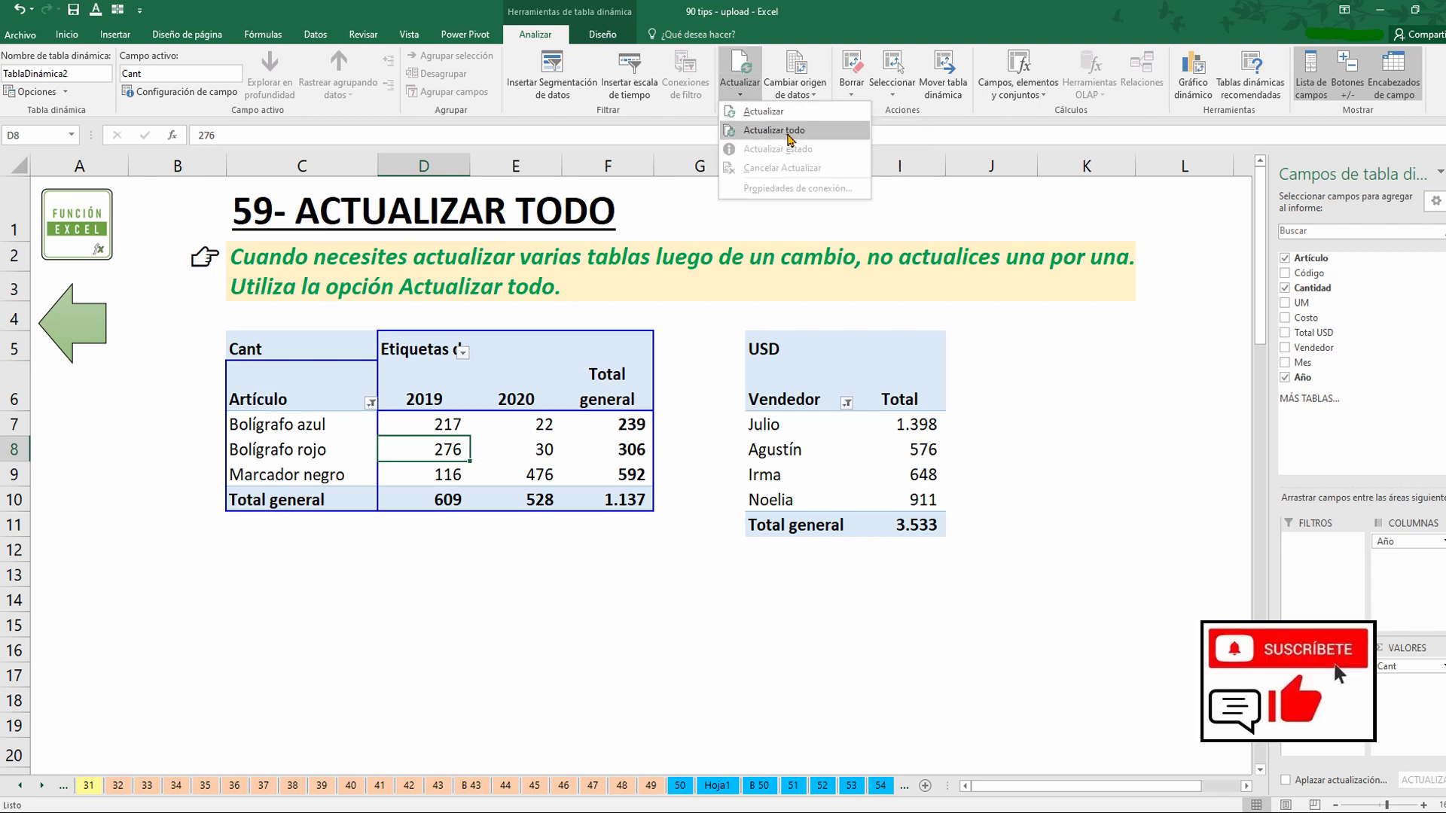
left_click(787, 133)
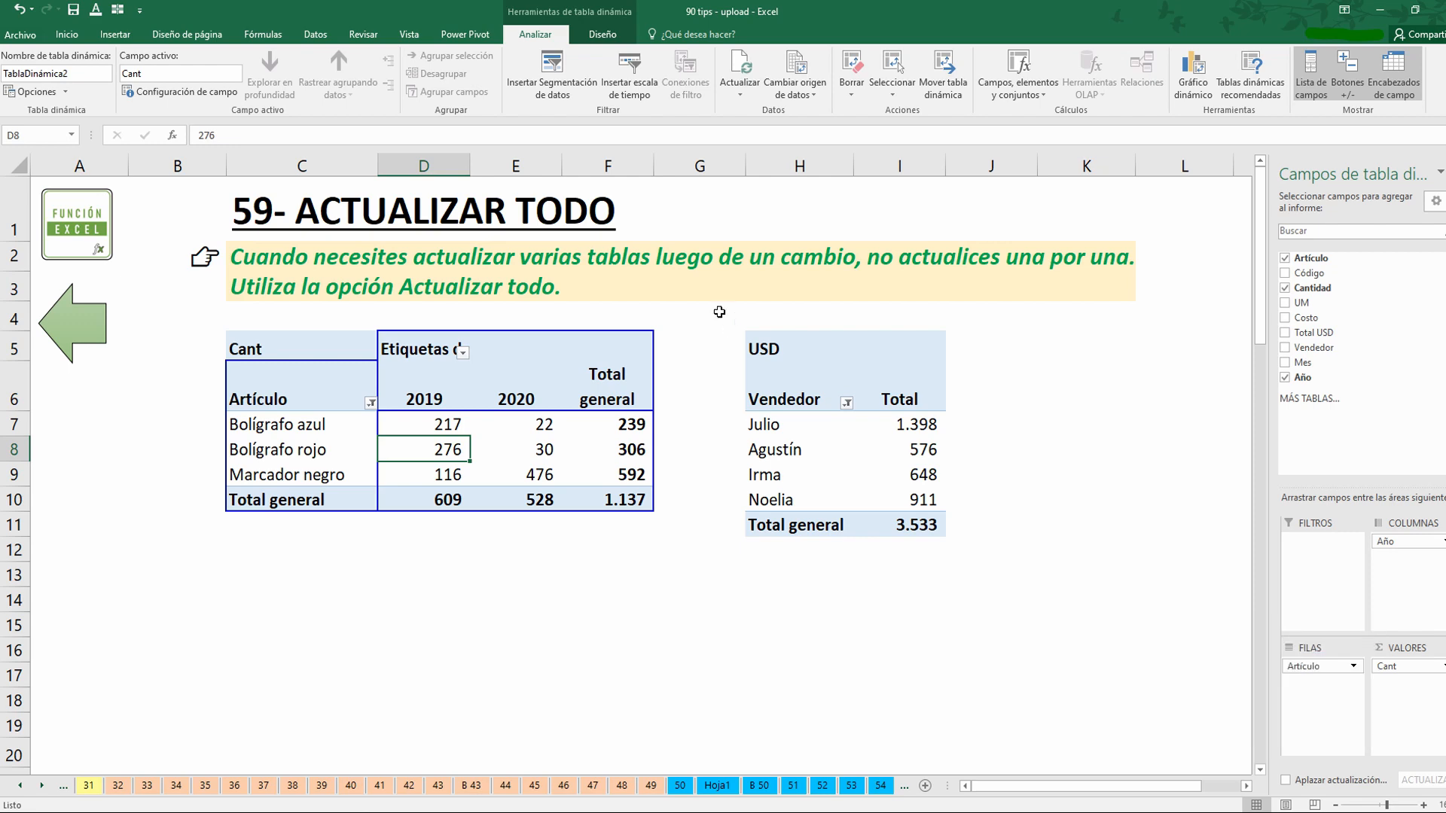
Step: Return to the index, open the Campo calculado tip, and go through its explanation lines, the USD and Cantidad headers and the field list
left_click(94, 332)
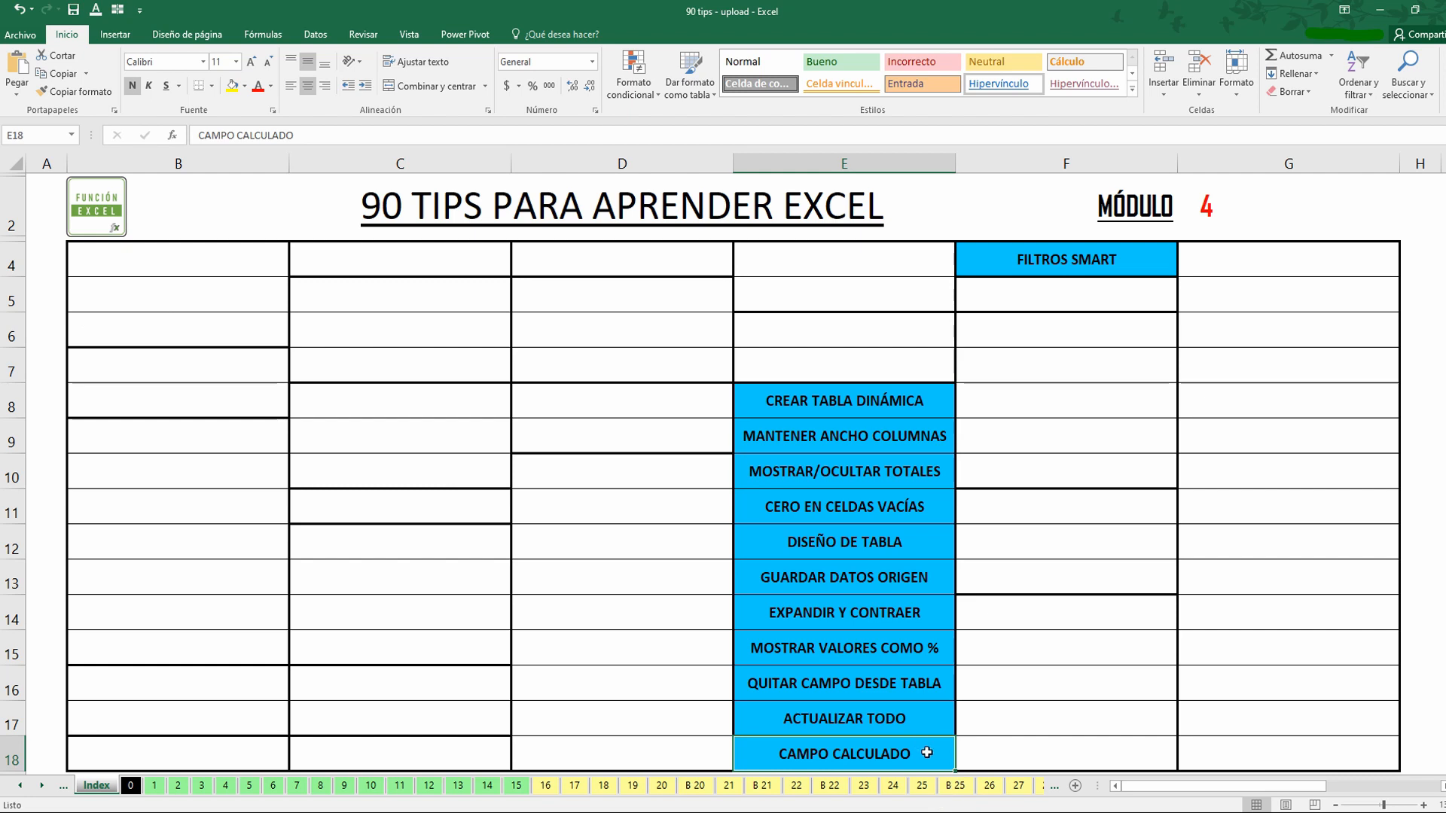
left_click(1151, 263)
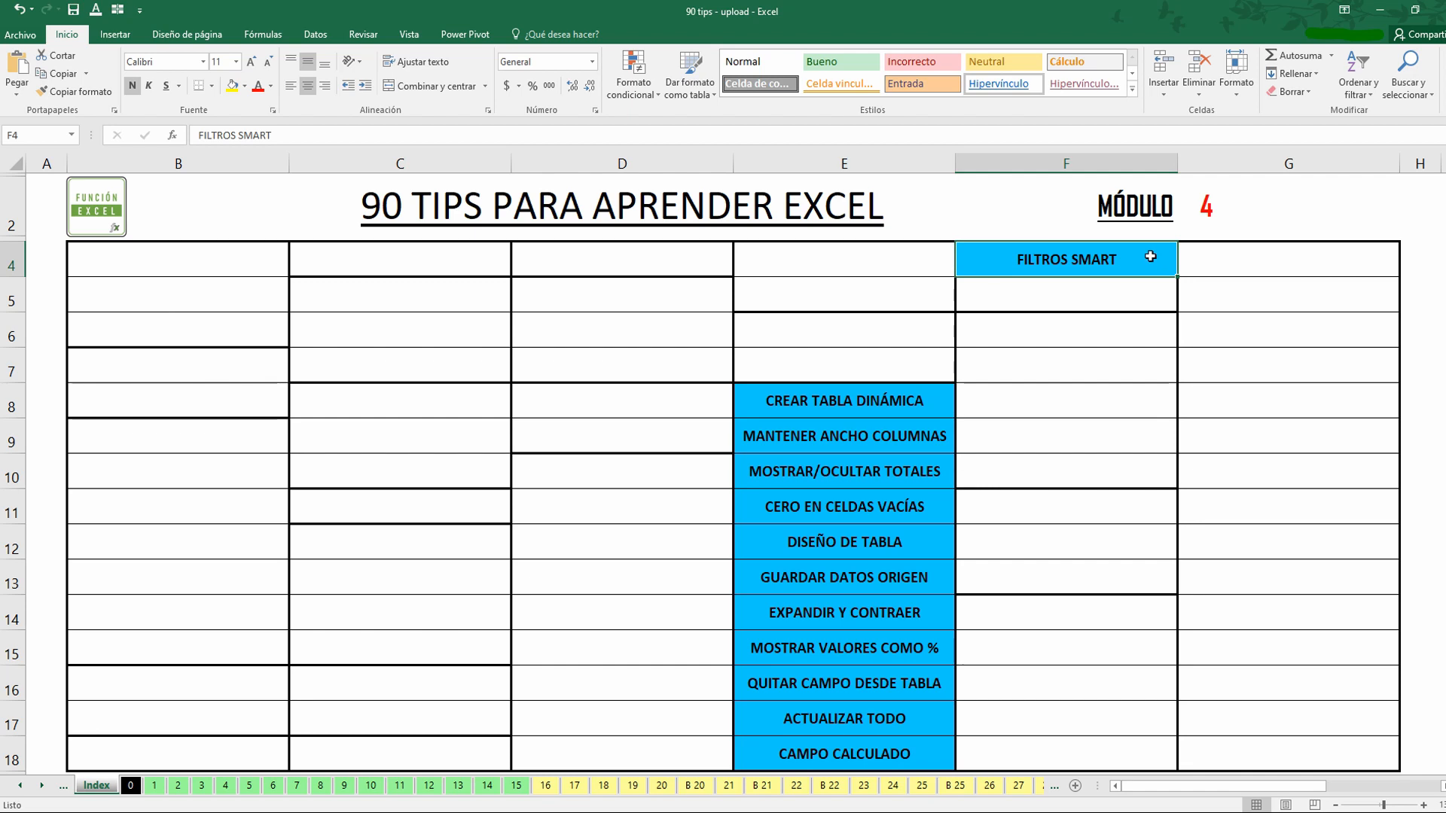
left_click(878, 766)
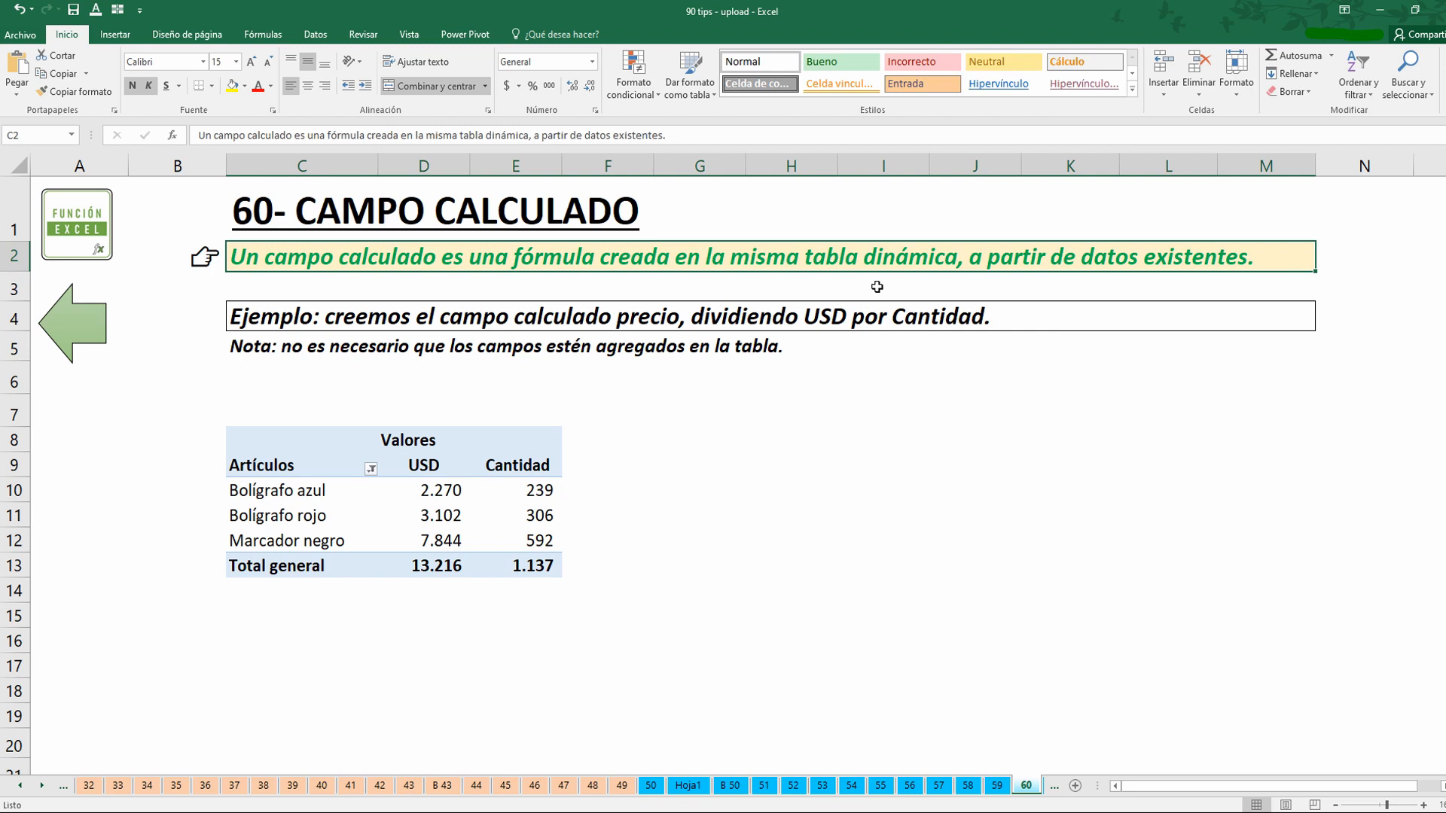
left_click(906, 315)
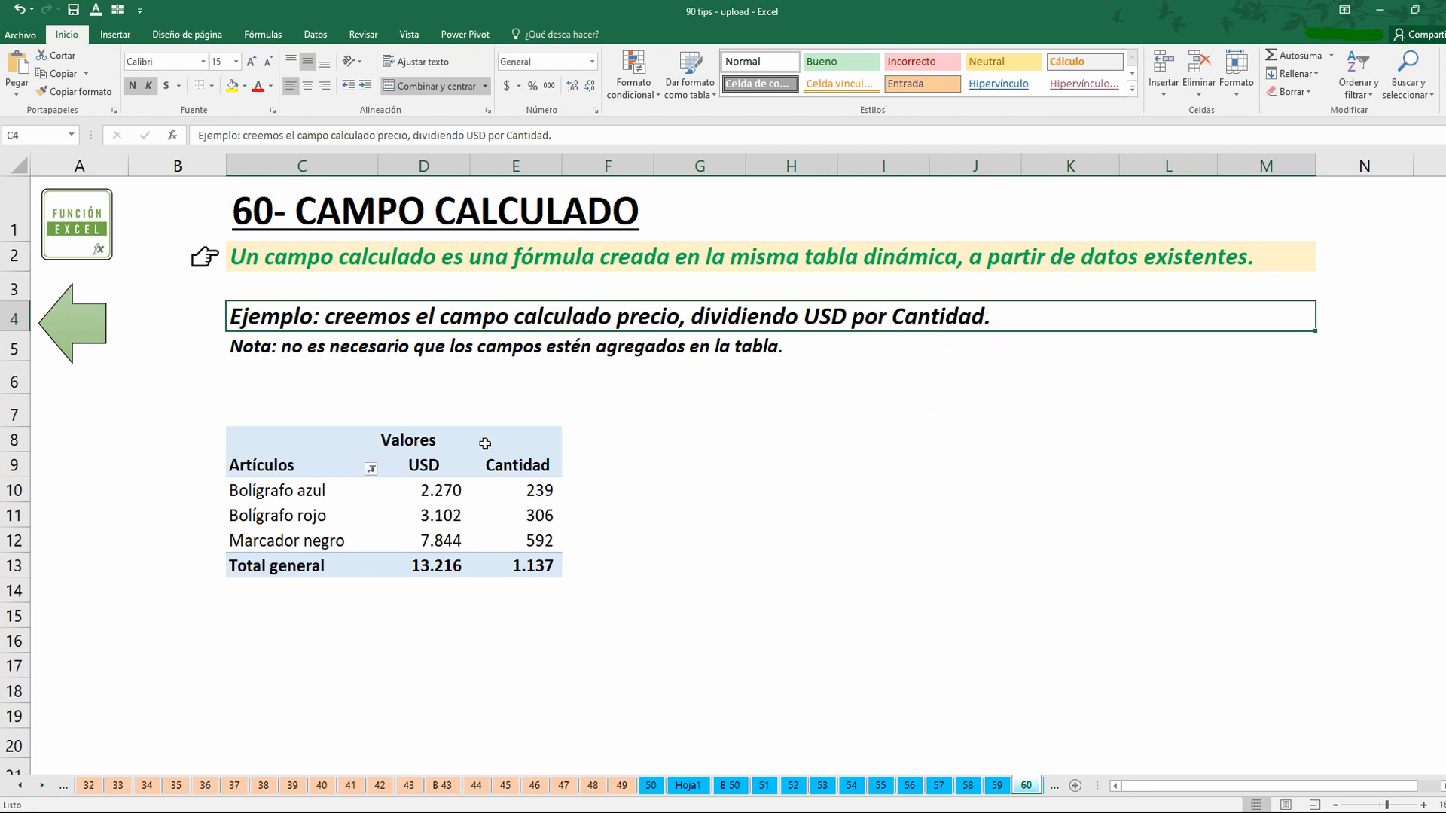
left_click(435, 458)
left_click(523, 465)
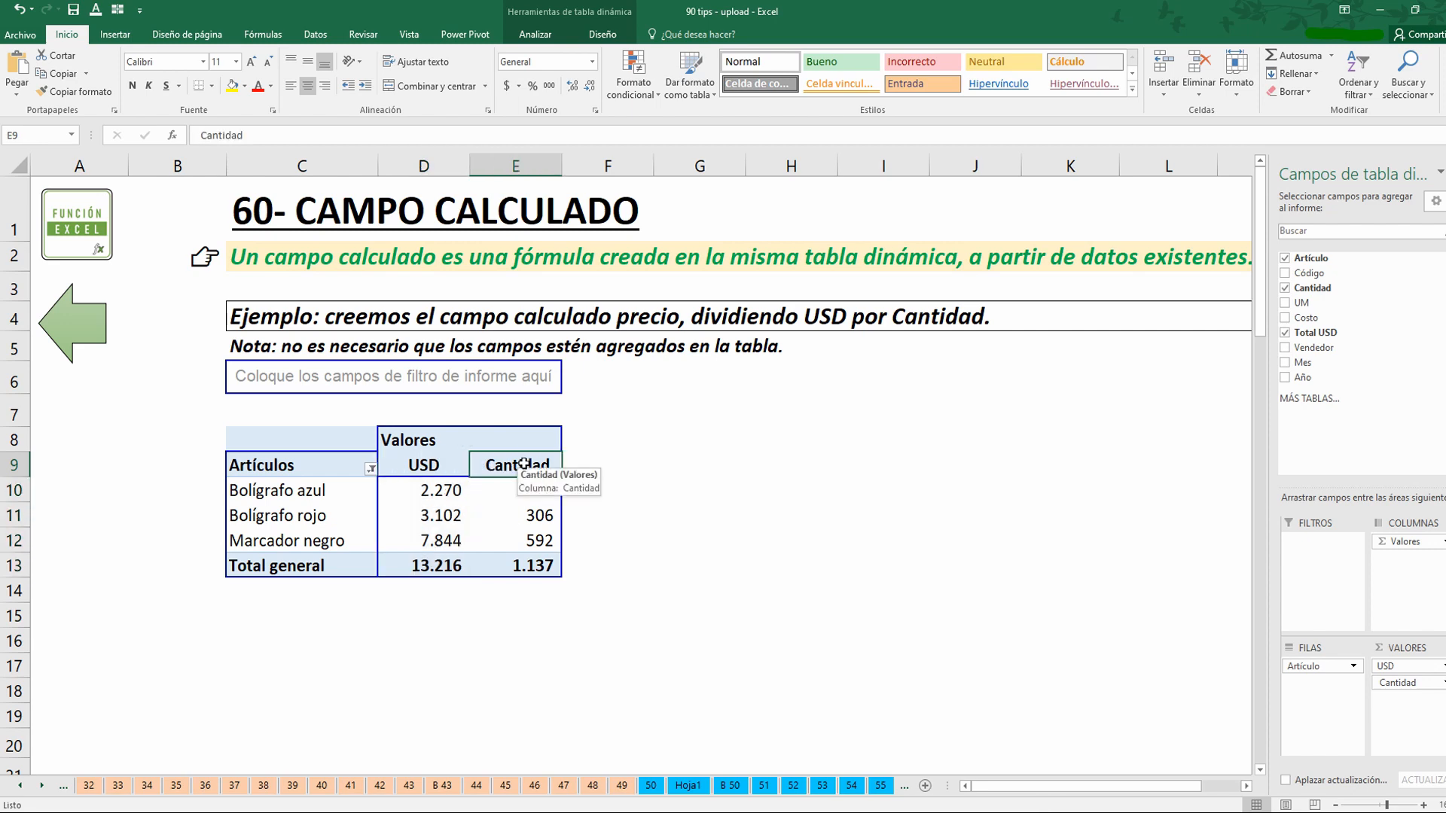
left_click(387, 352)
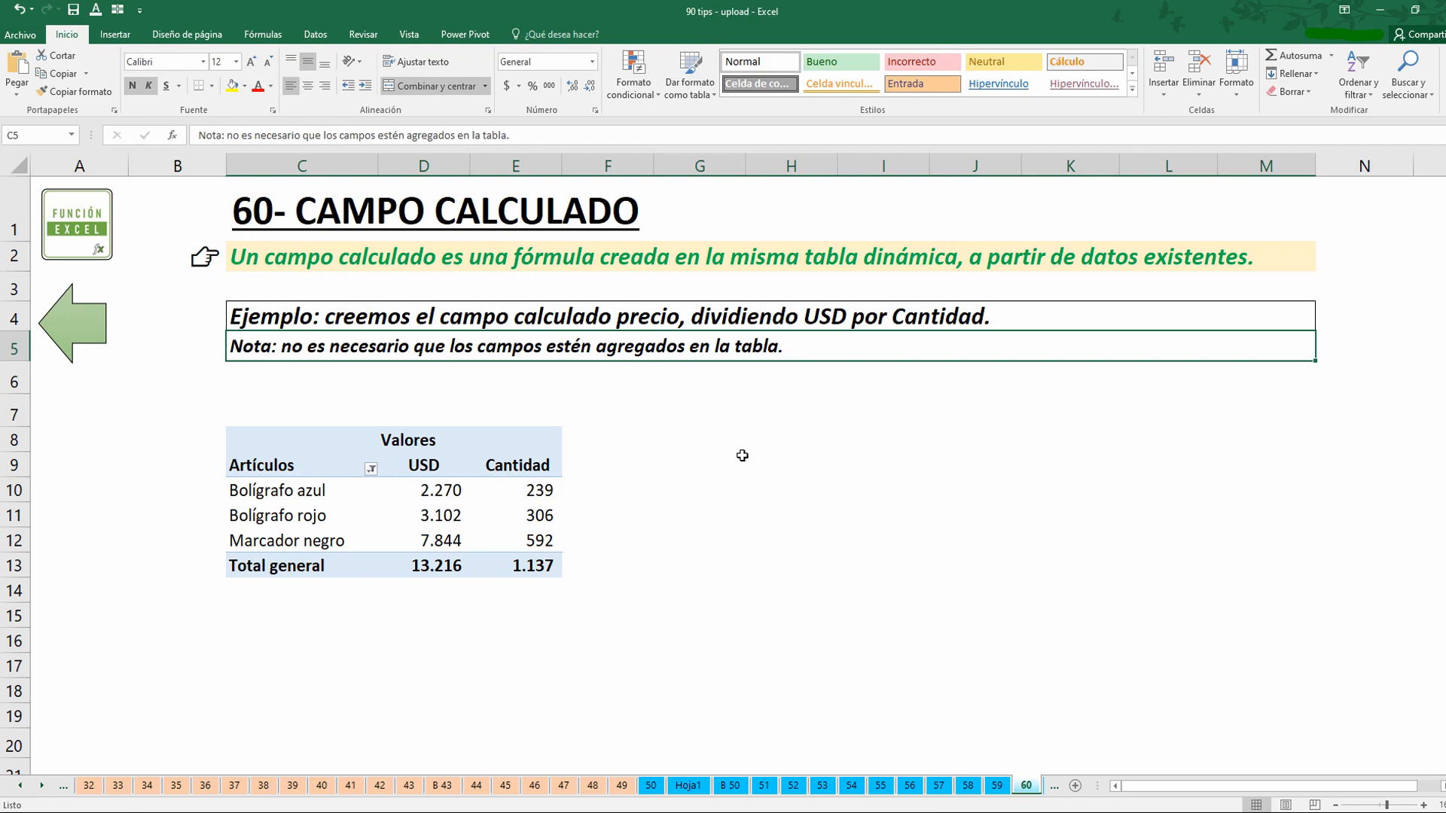
left_click(517, 506)
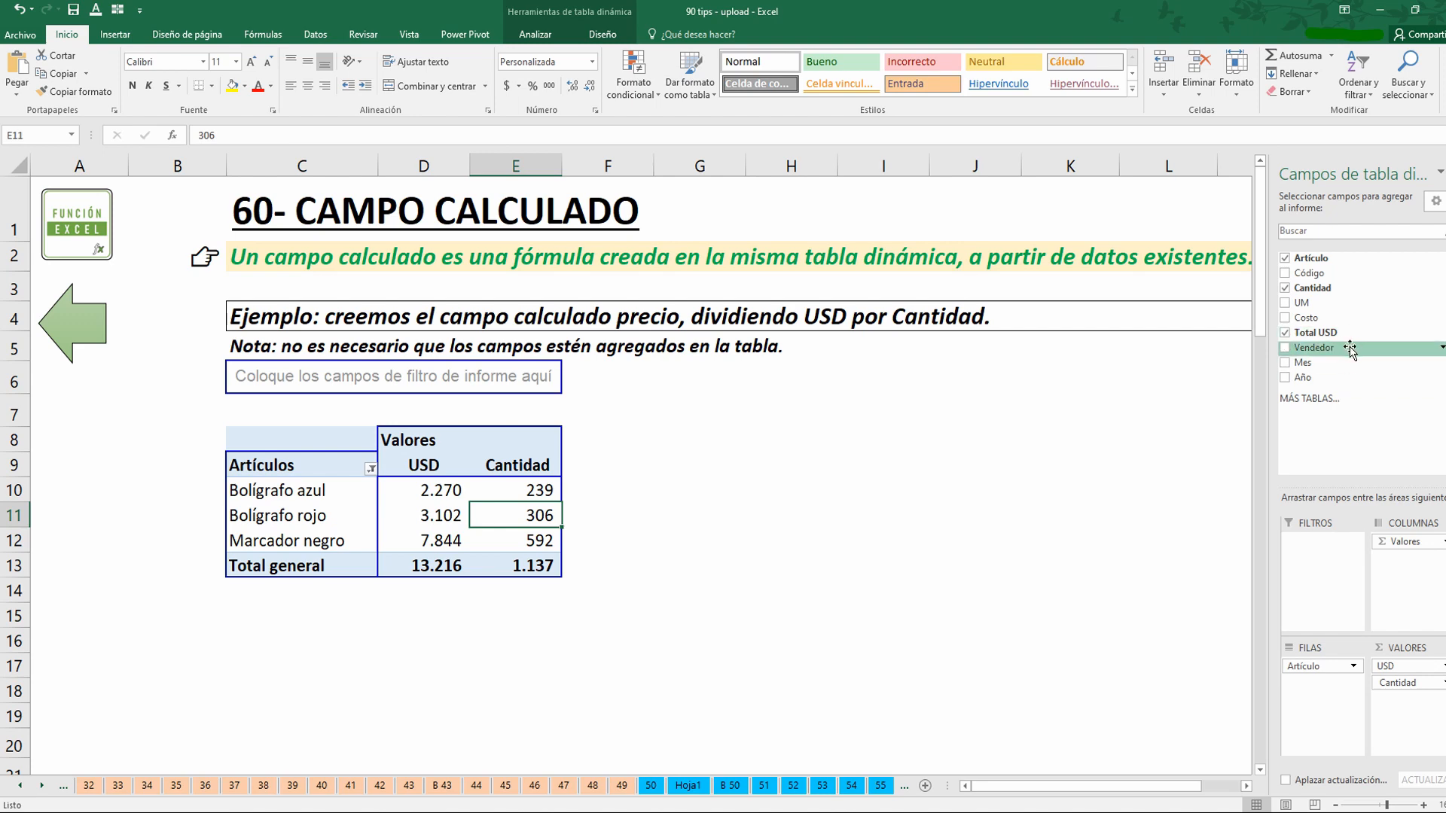
Step: Start a new calculated field for the tip 60 pivot table and name it Precio
left_click(529, 490)
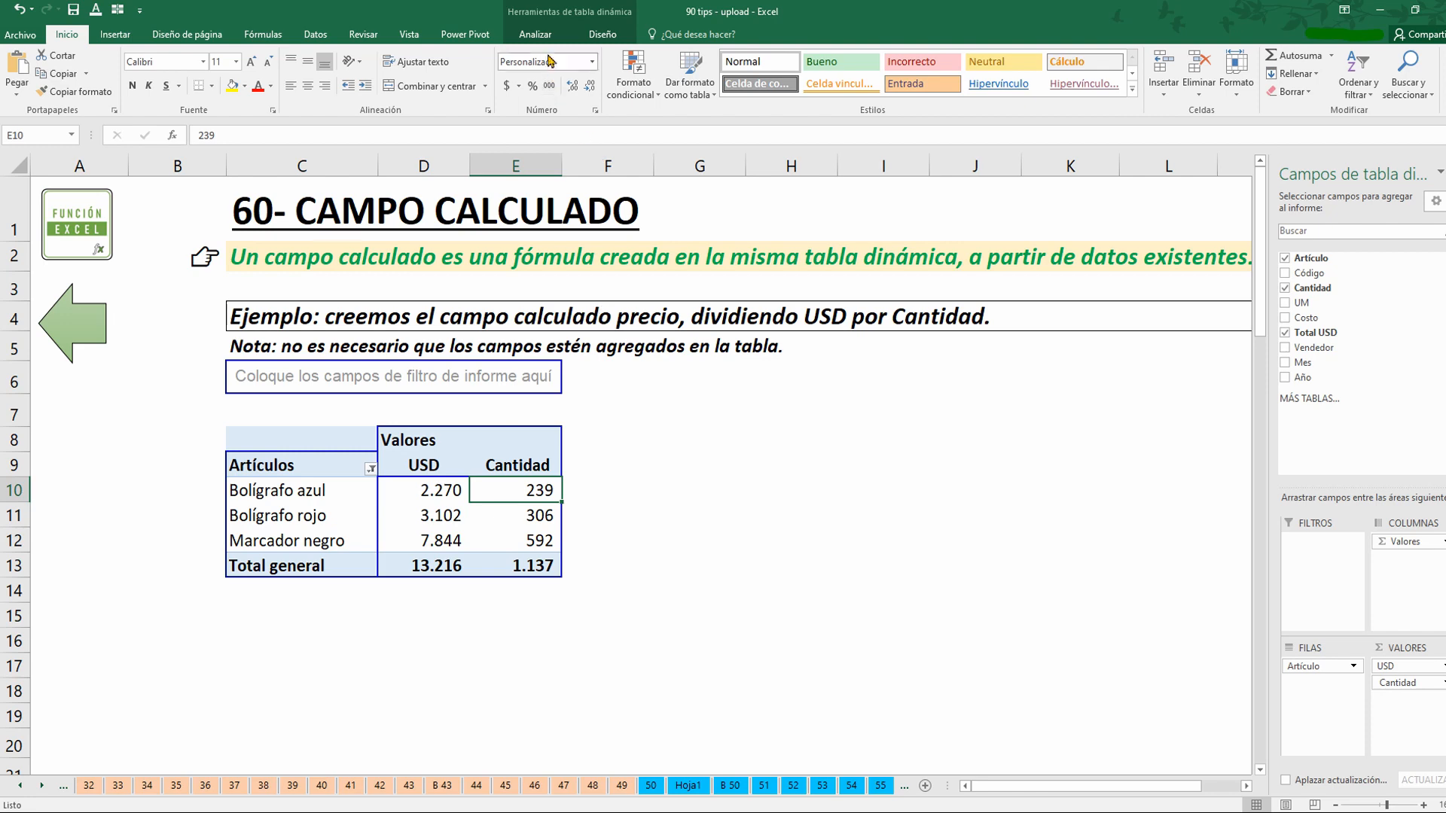
left_click(536, 34)
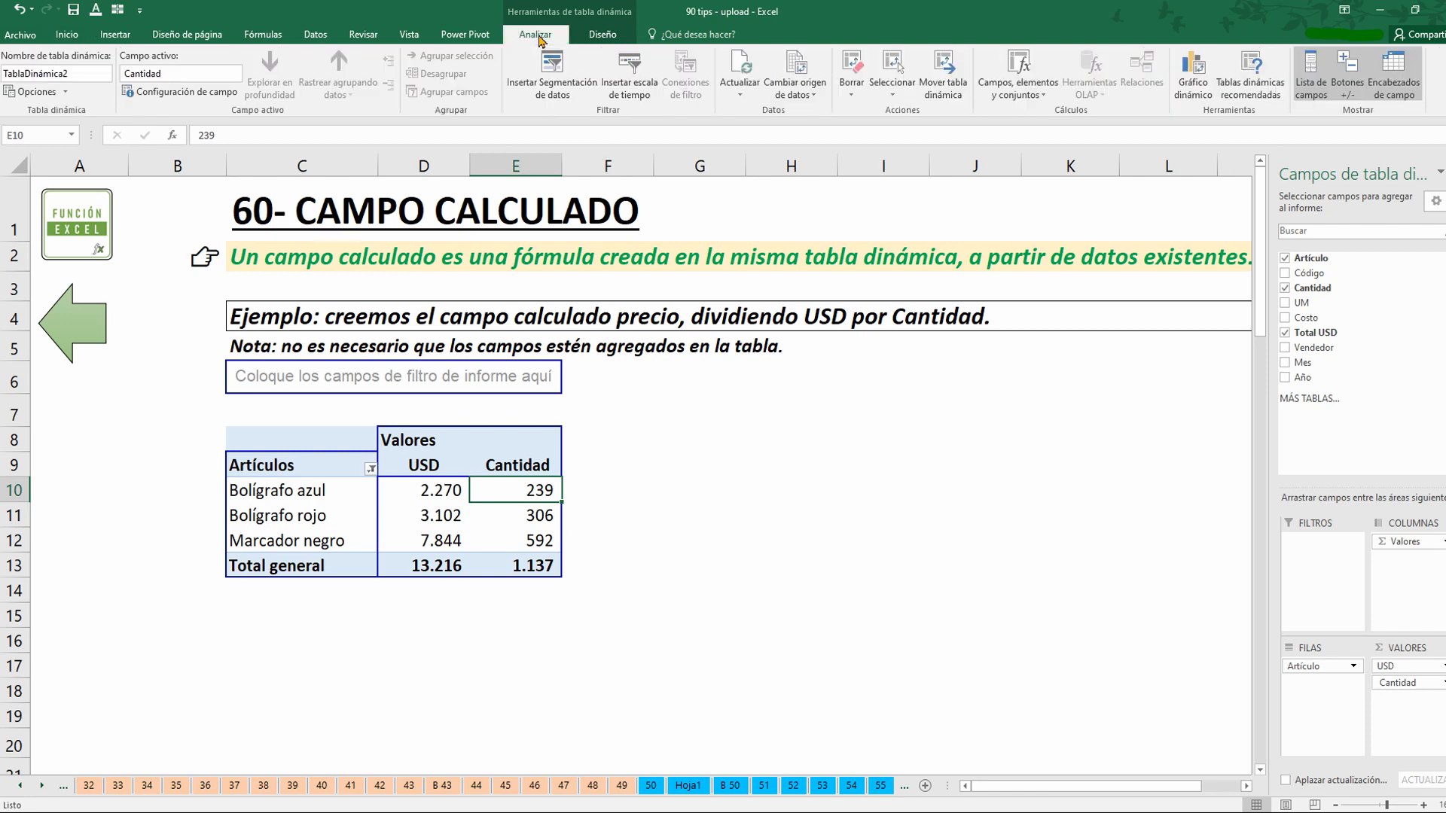
left_click(1036, 103)
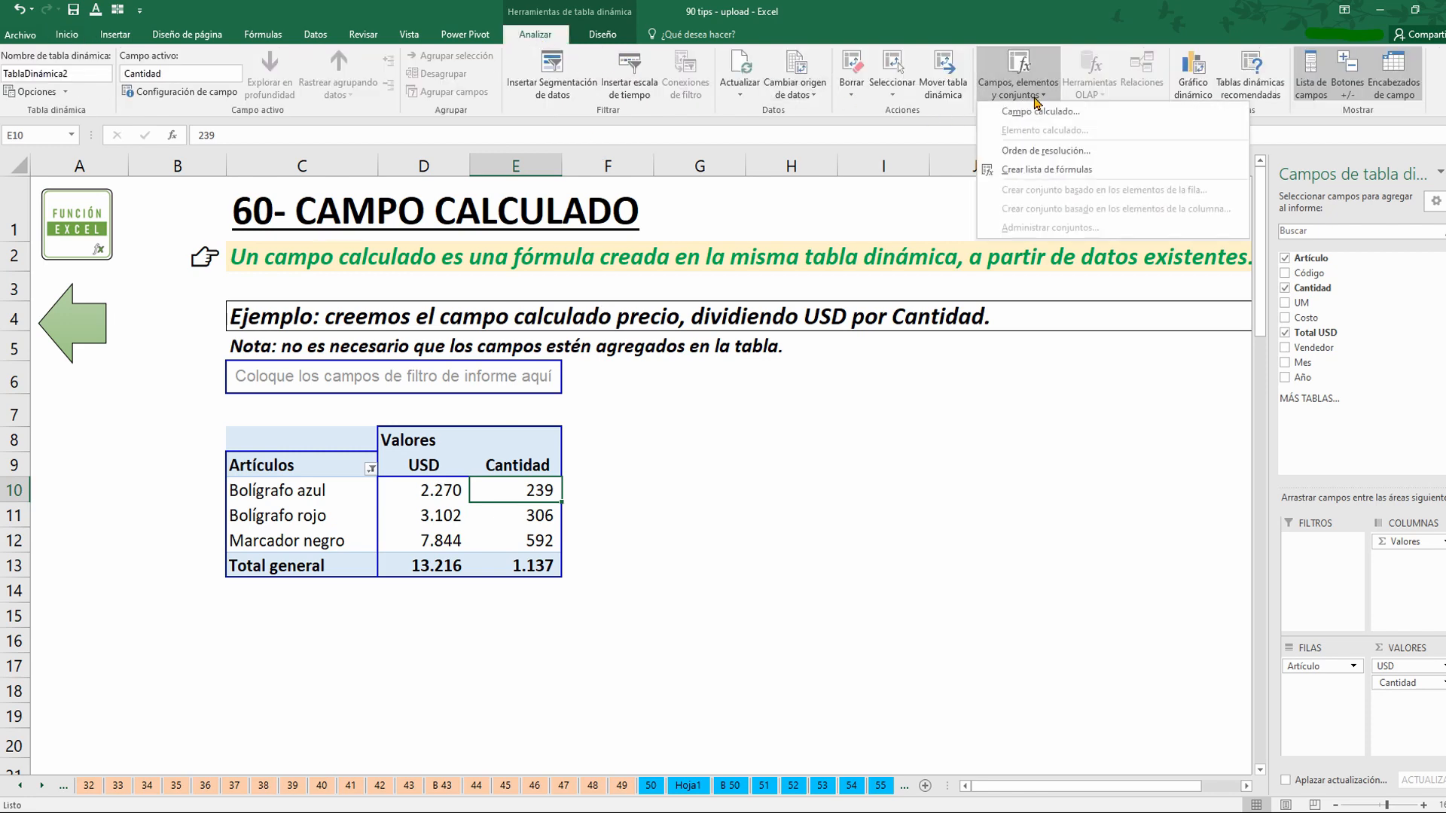
left_click(1044, 116)
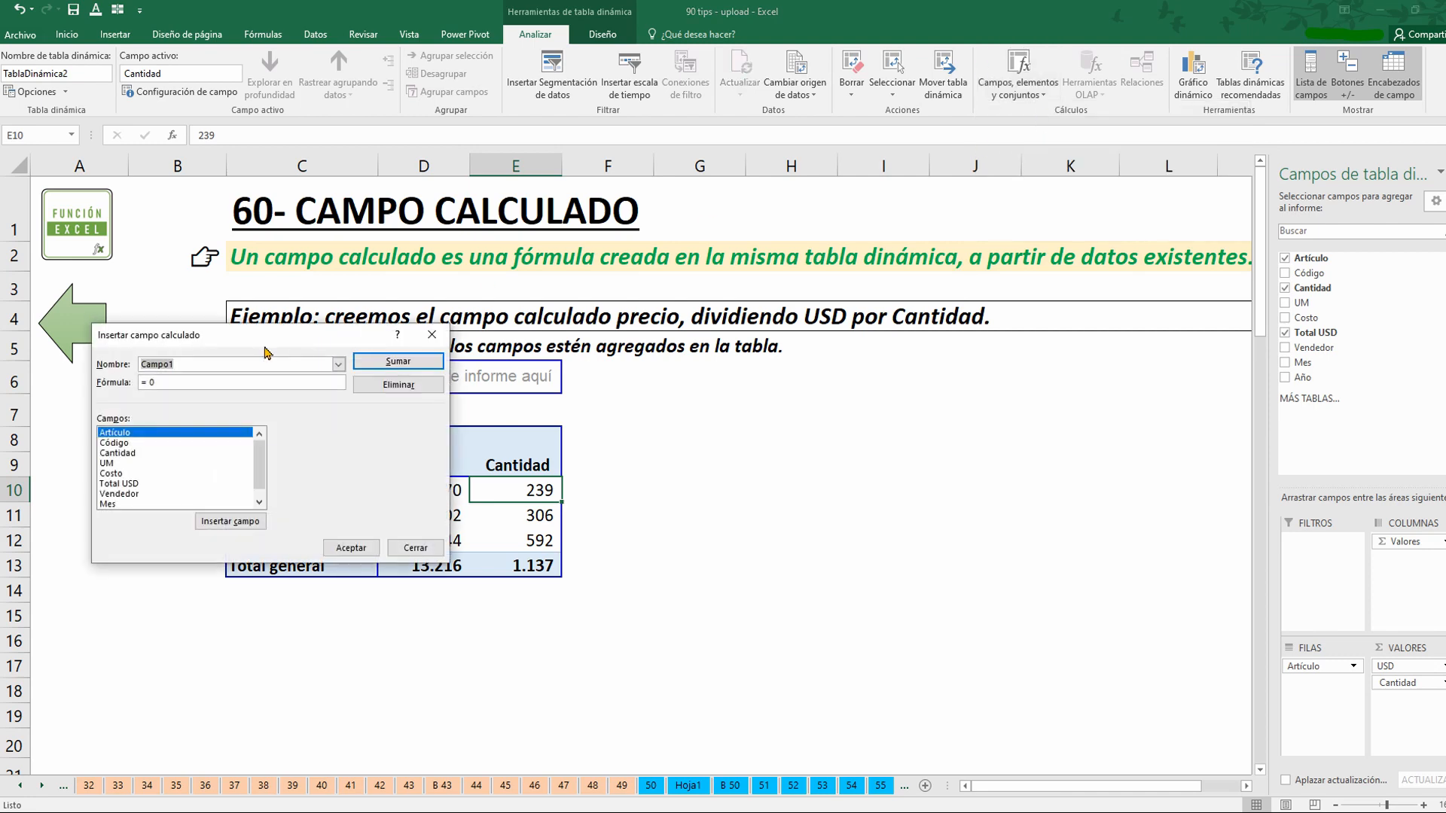
left_click_drag(259, 342, 845, 338)
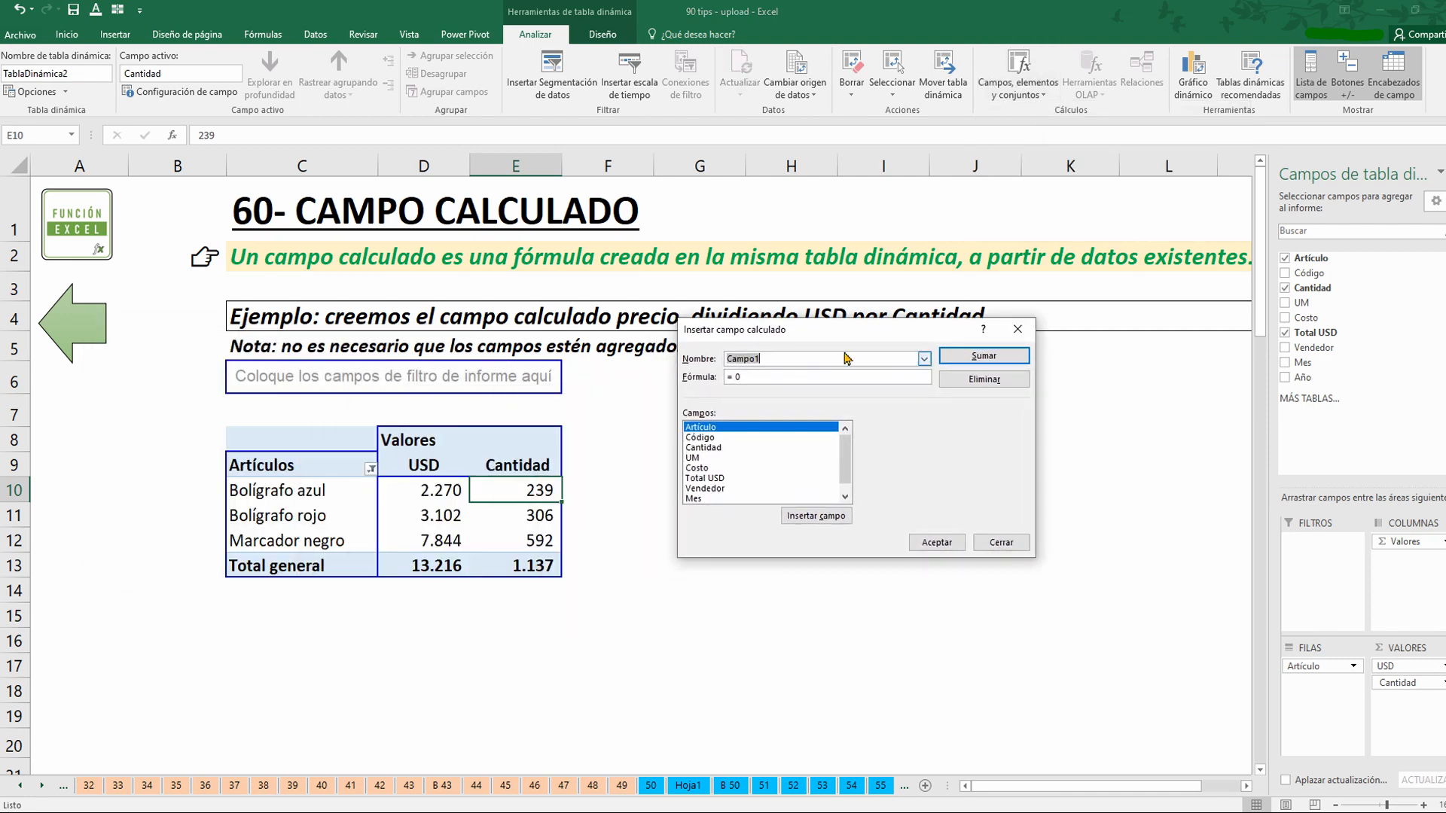
type("Precio")
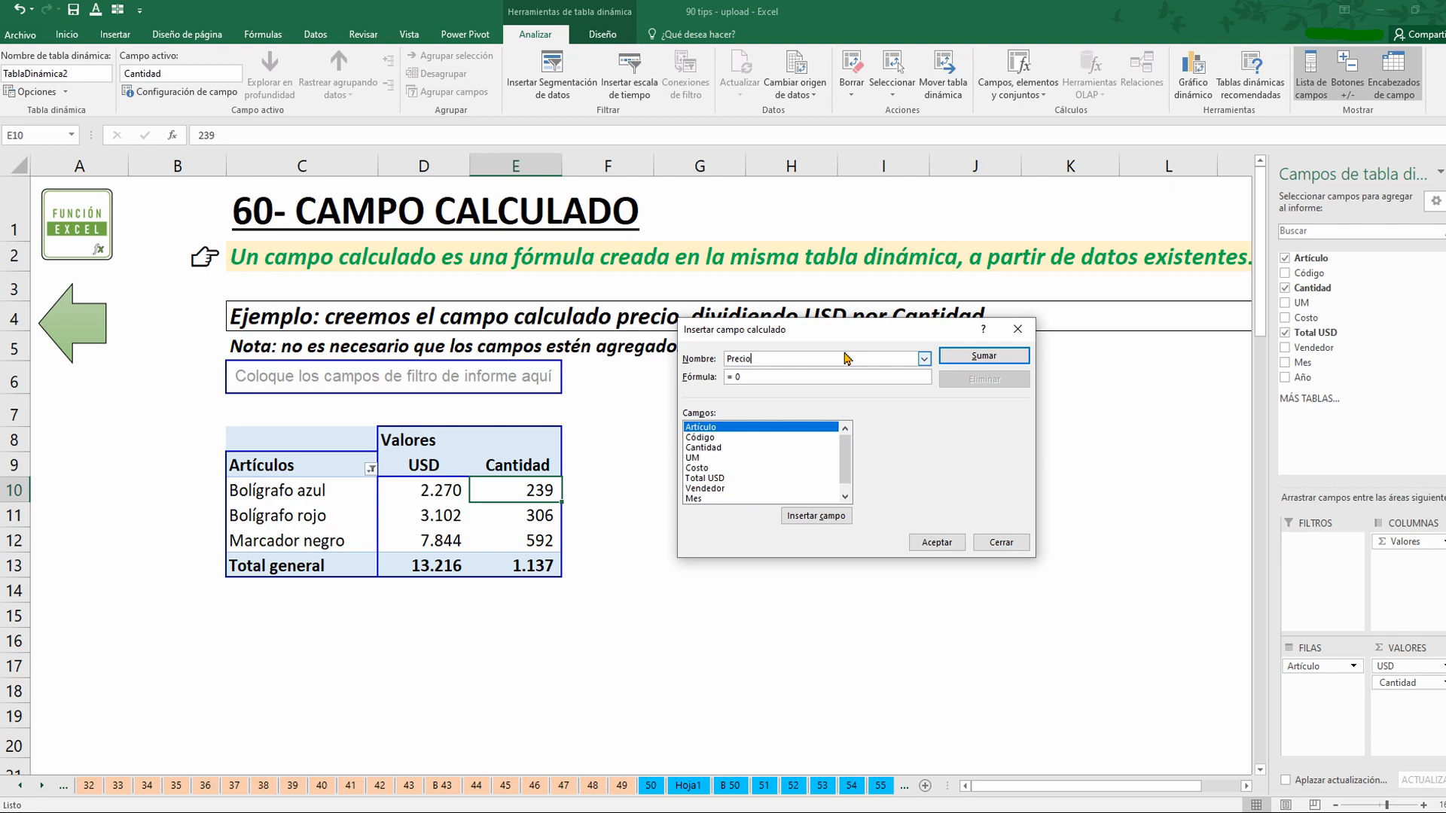
Step: Define the Precio formula as 'Total USD' / Cantidad and add the calculated field to the pivot table
left_click(821, 376)
double_click(720, 479)
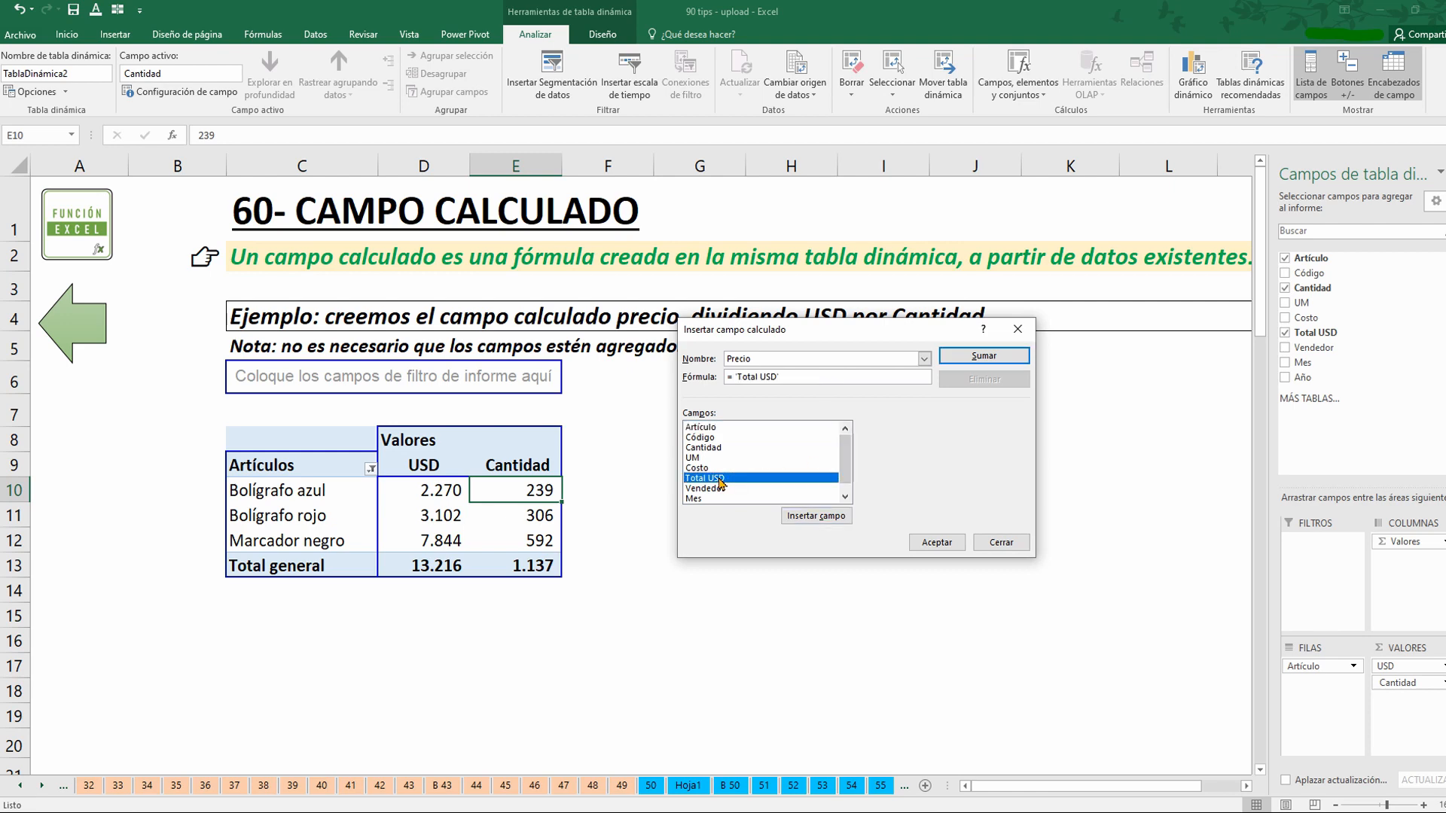
type("/")
double_click(708, 448)
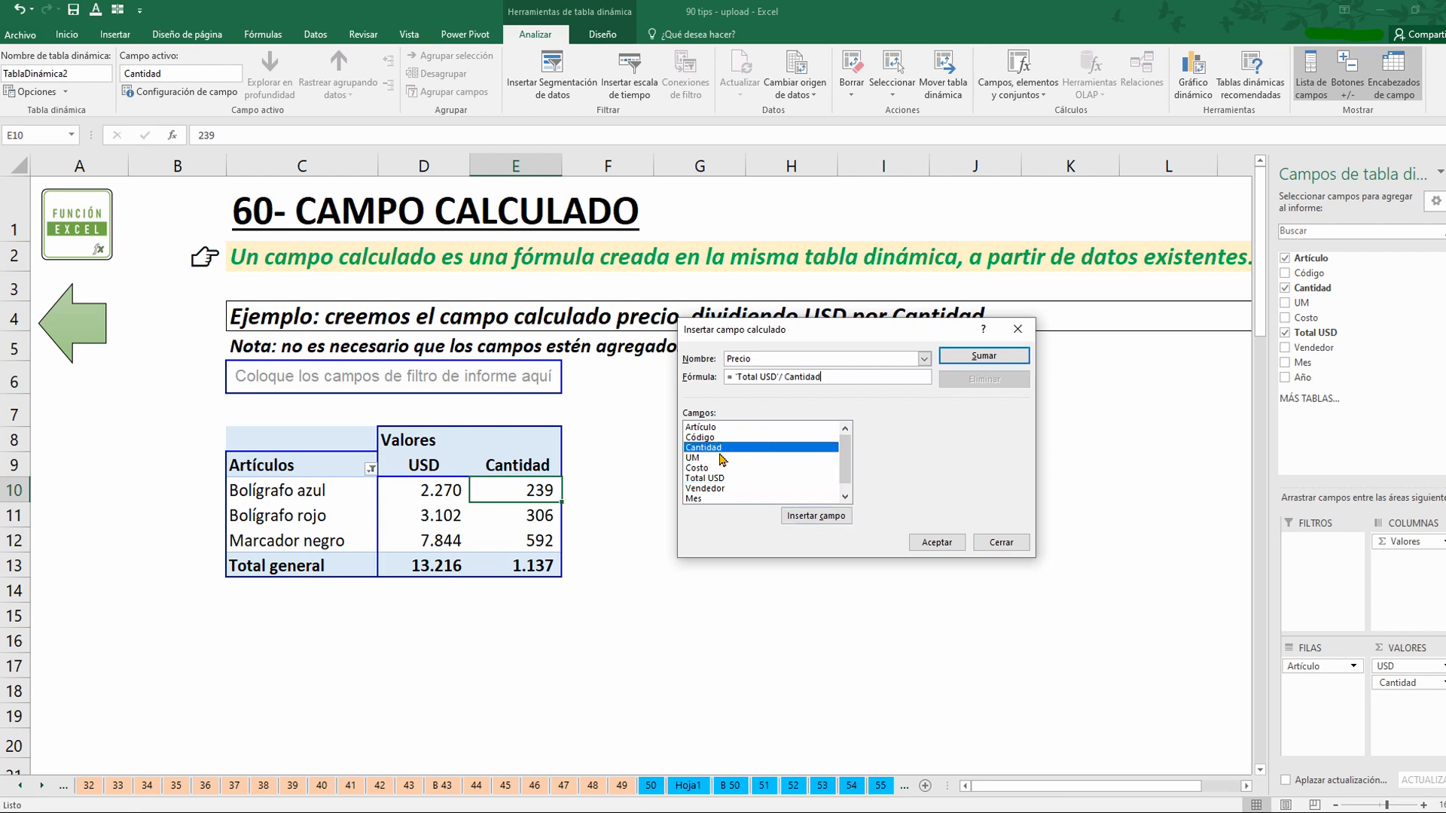
left_click(941, 543)
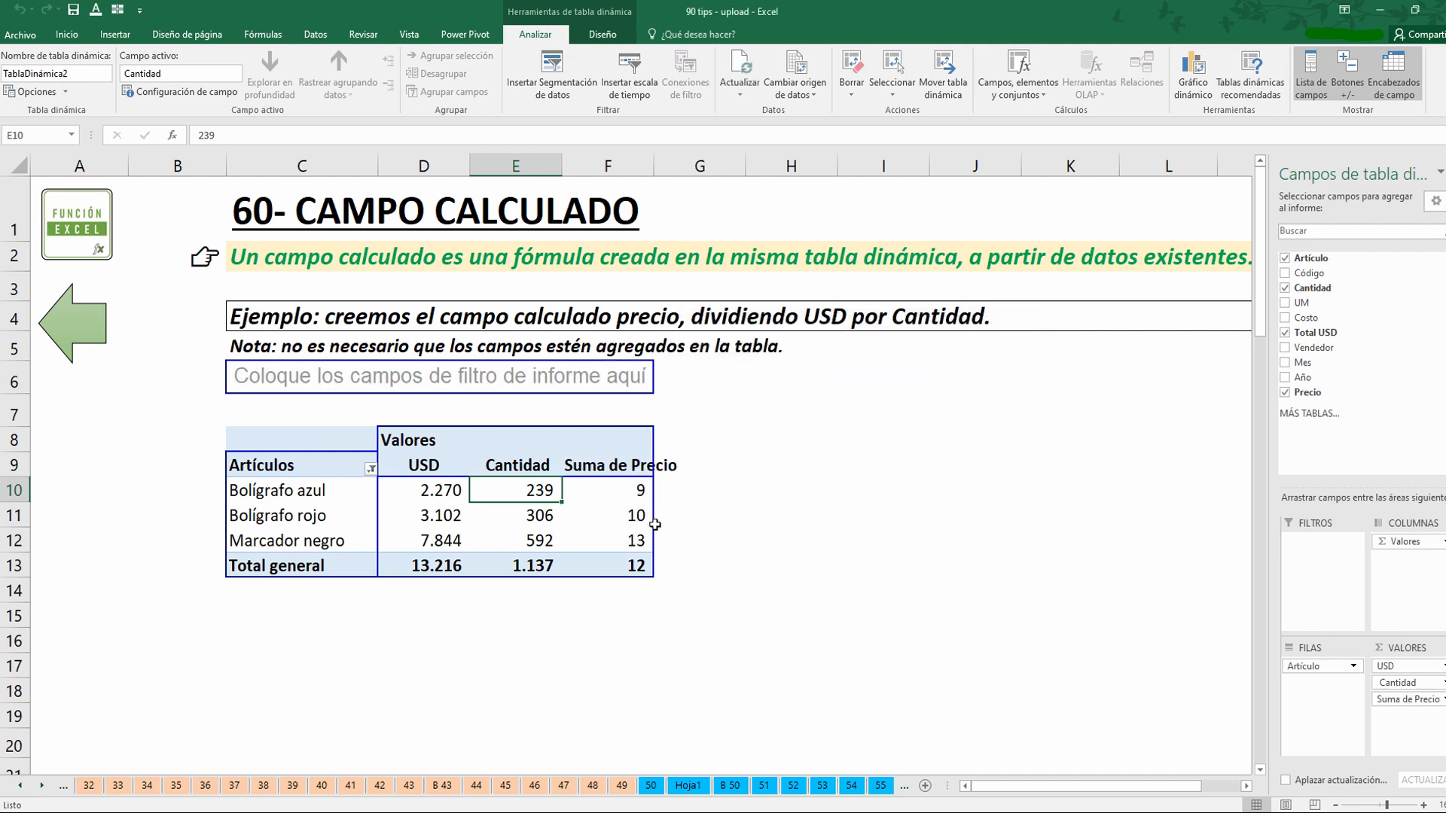
Step: Delete the words Suma de from the calculated column's header, leaving Precio with its leading space
left_click(614, 467)
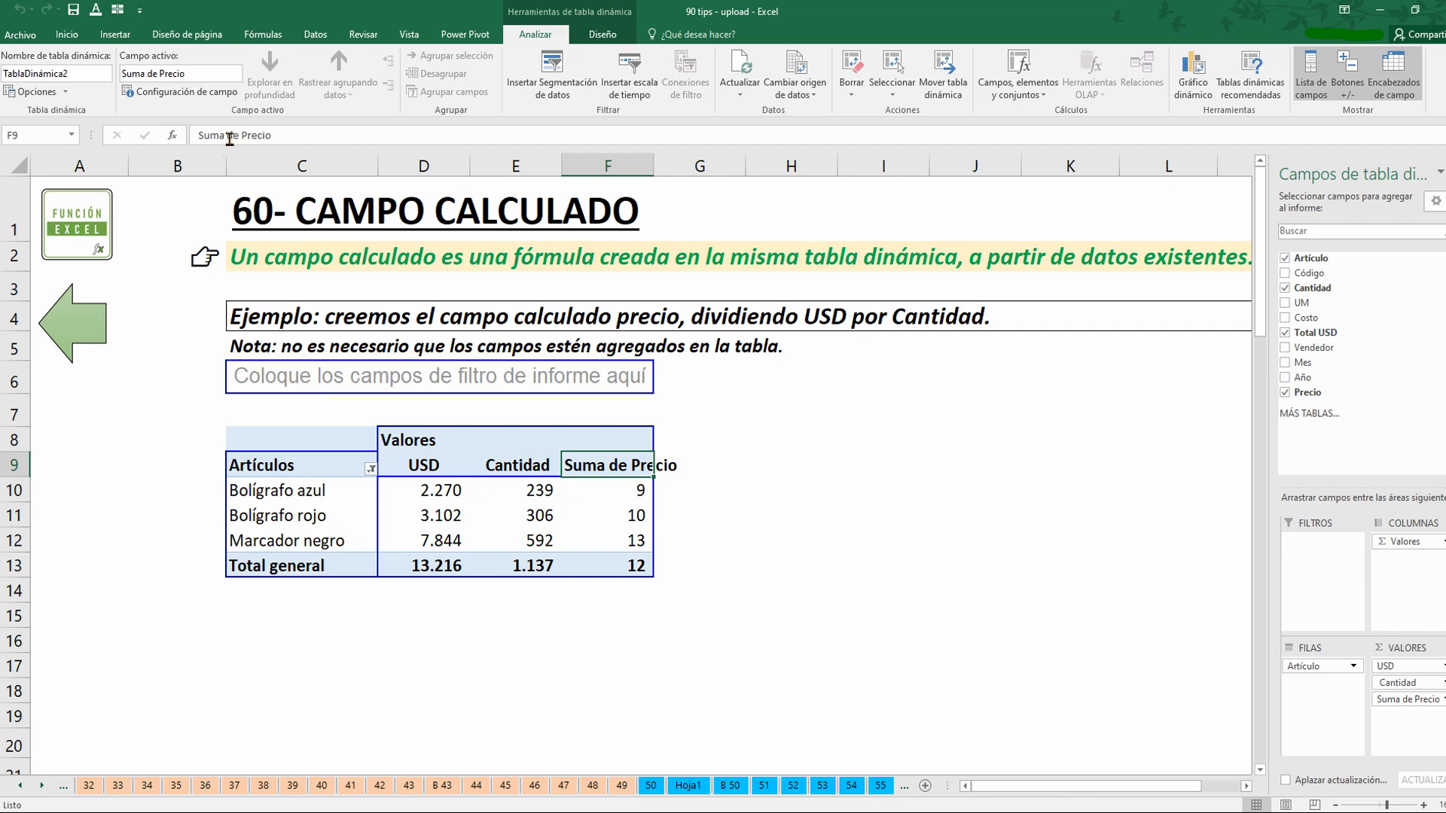
left_click_drag(241, 135, 197, 136)
key("BackSpace")
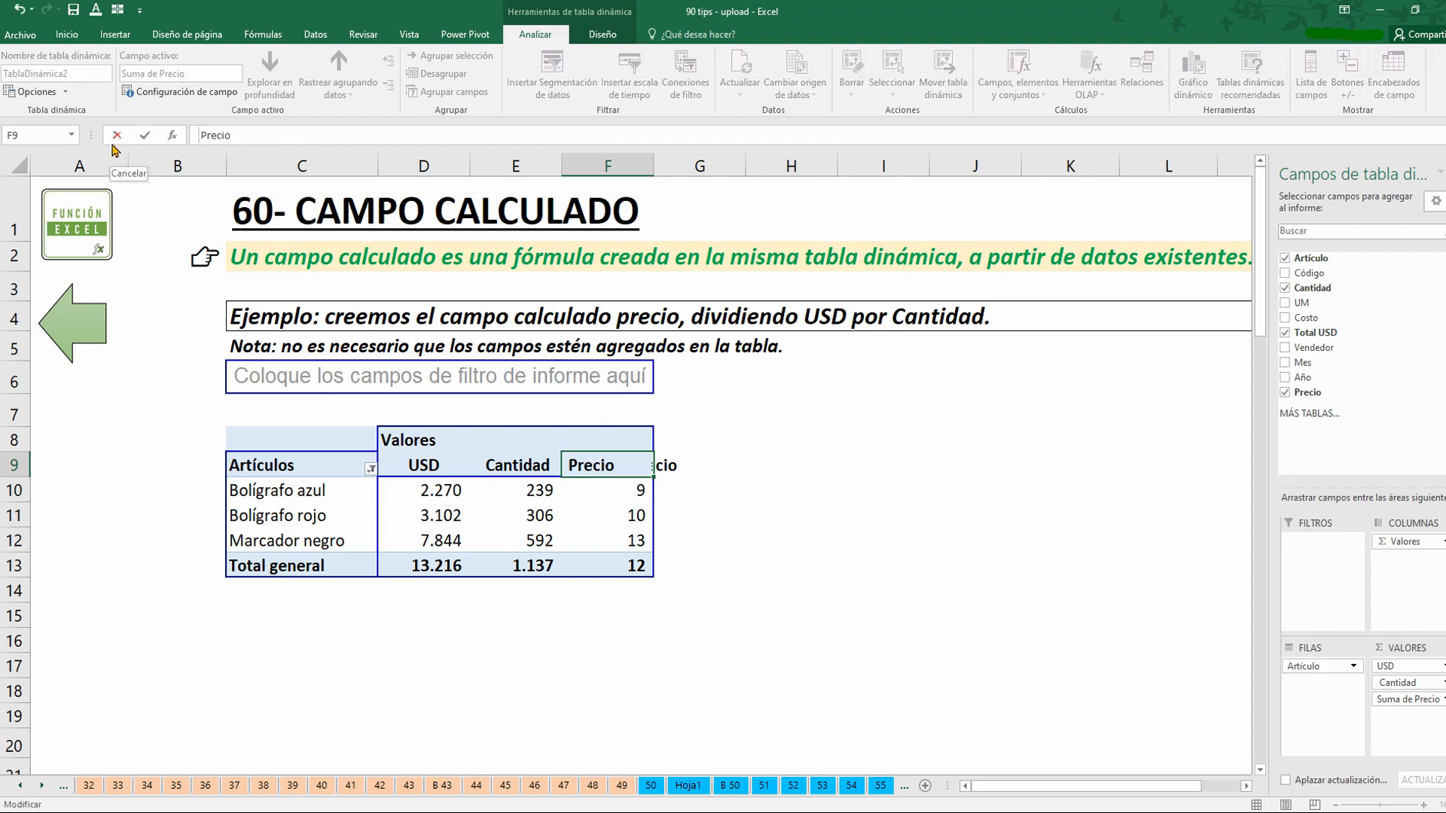
key("Return")
Step: Enter a check formula in G10 that divides Bolígrafo azul's USD value by its Cantidad value
key("Right")
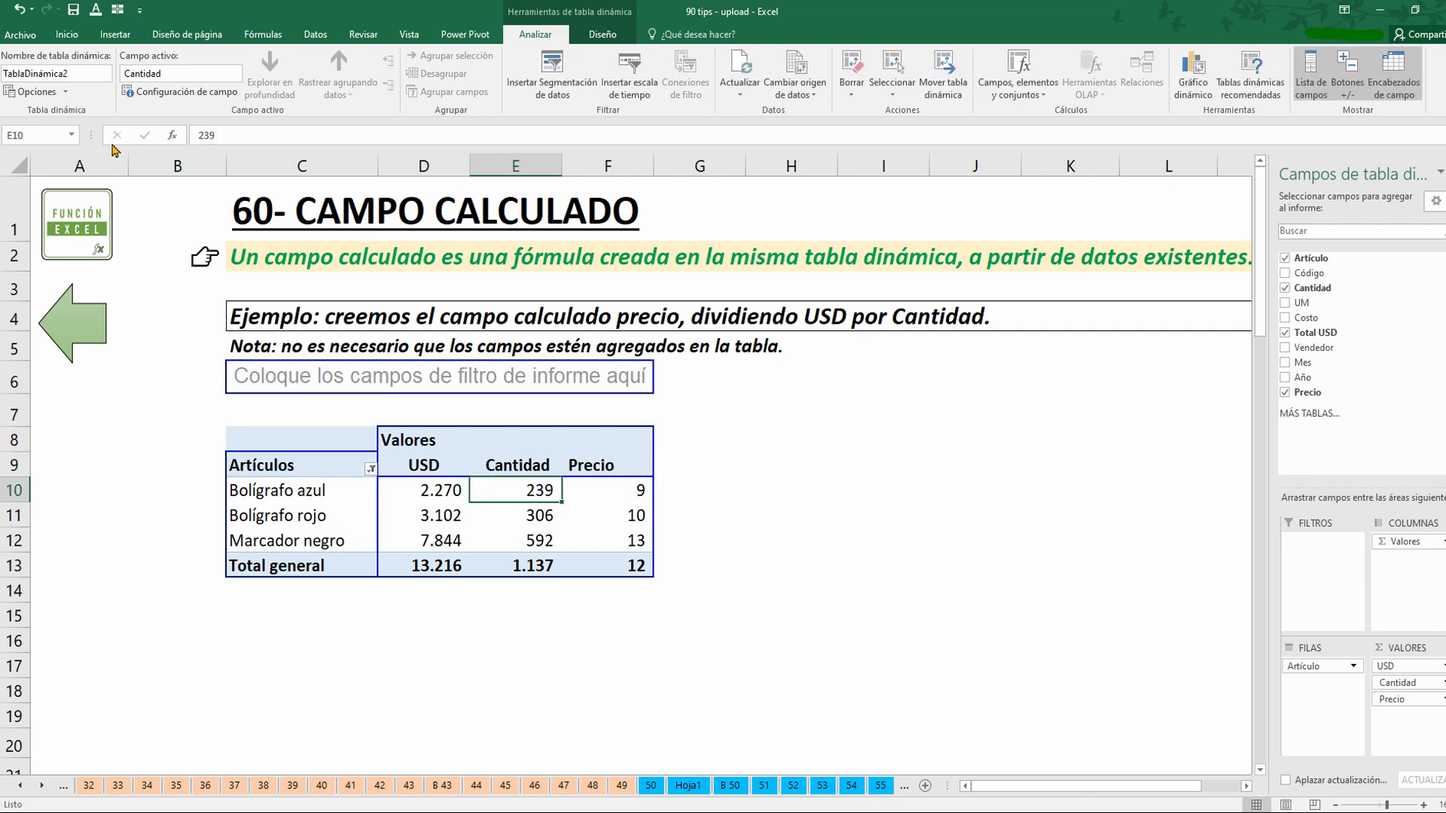
type("+")
key("Left")
key("Left")
key("Left")
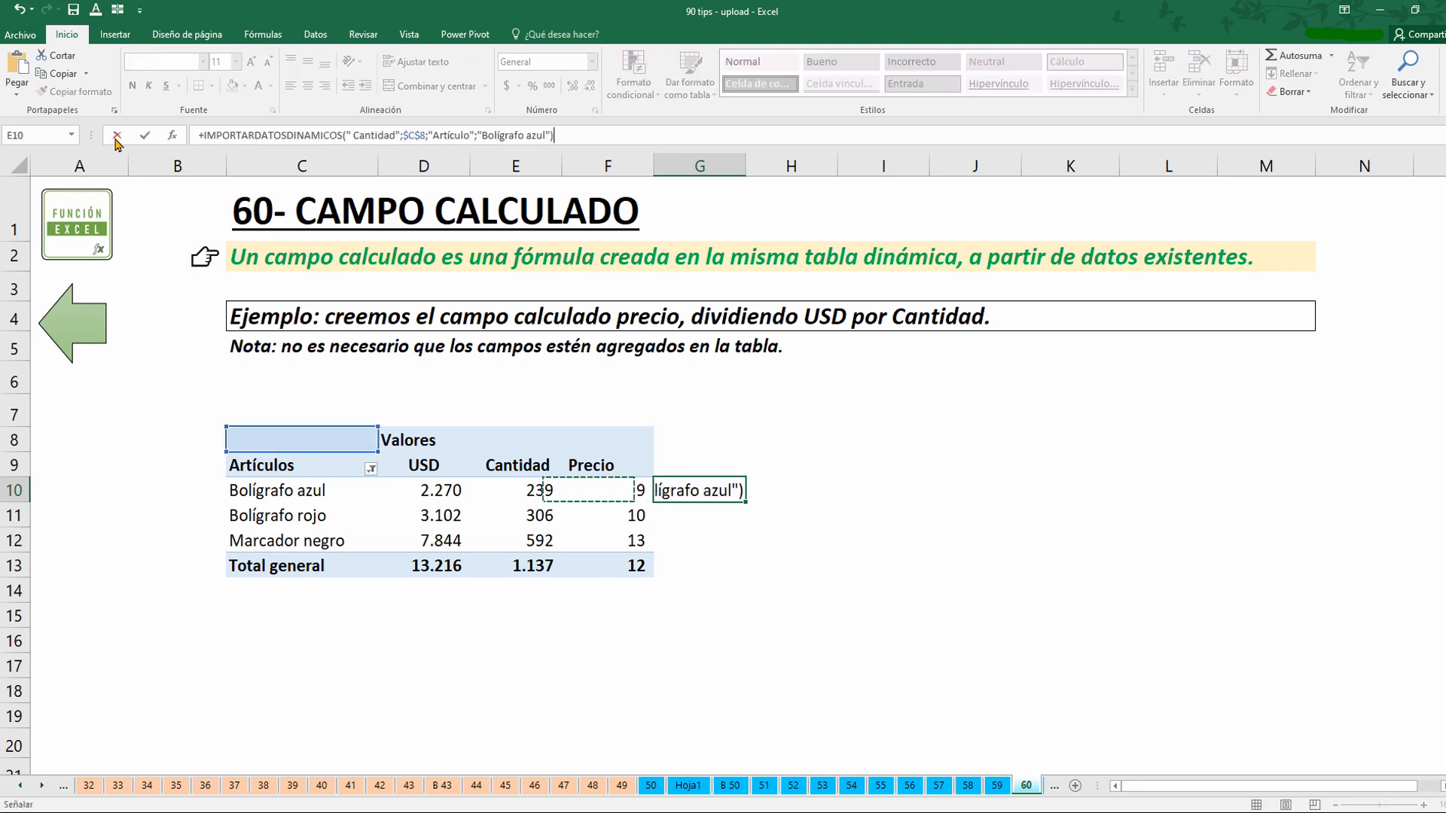
type("/")
key("Left")
key("Left")
key("Return")
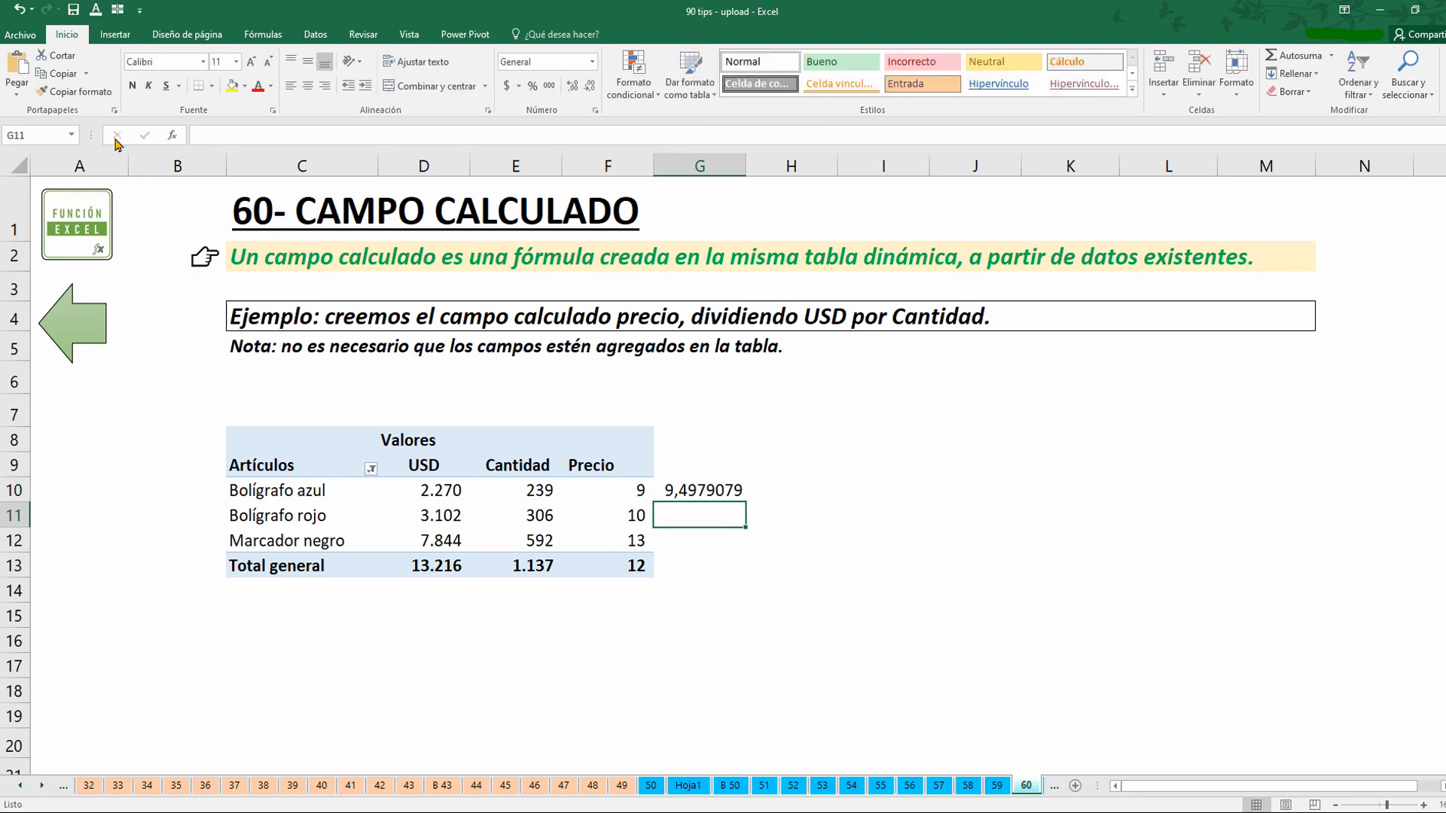
key("Up")
Step: Show the Precio value of Bolígrafo azul in F10 with two decimals
left_click(636, 491)
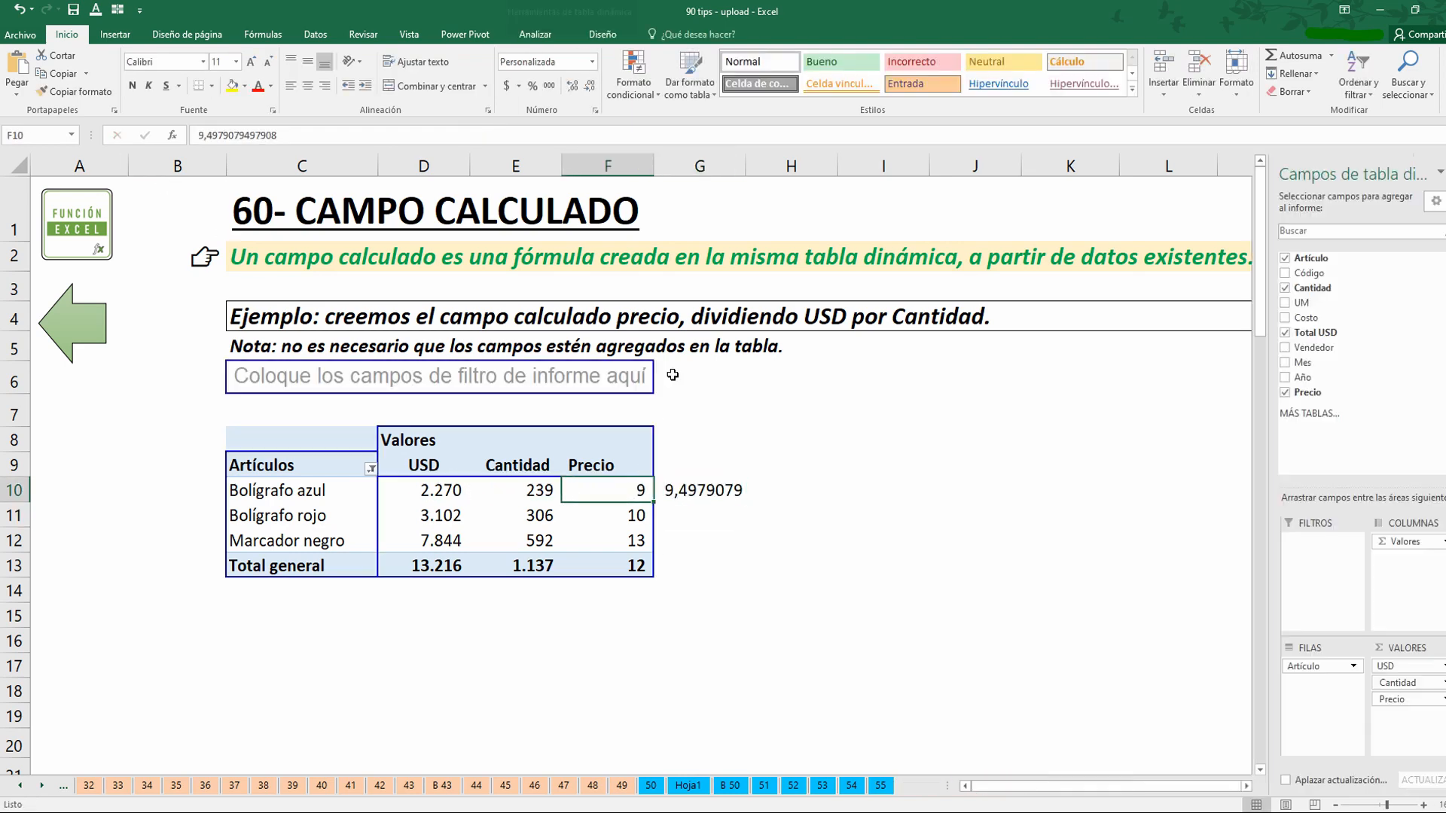
left_click(573, 86)
left_click(572, 86)
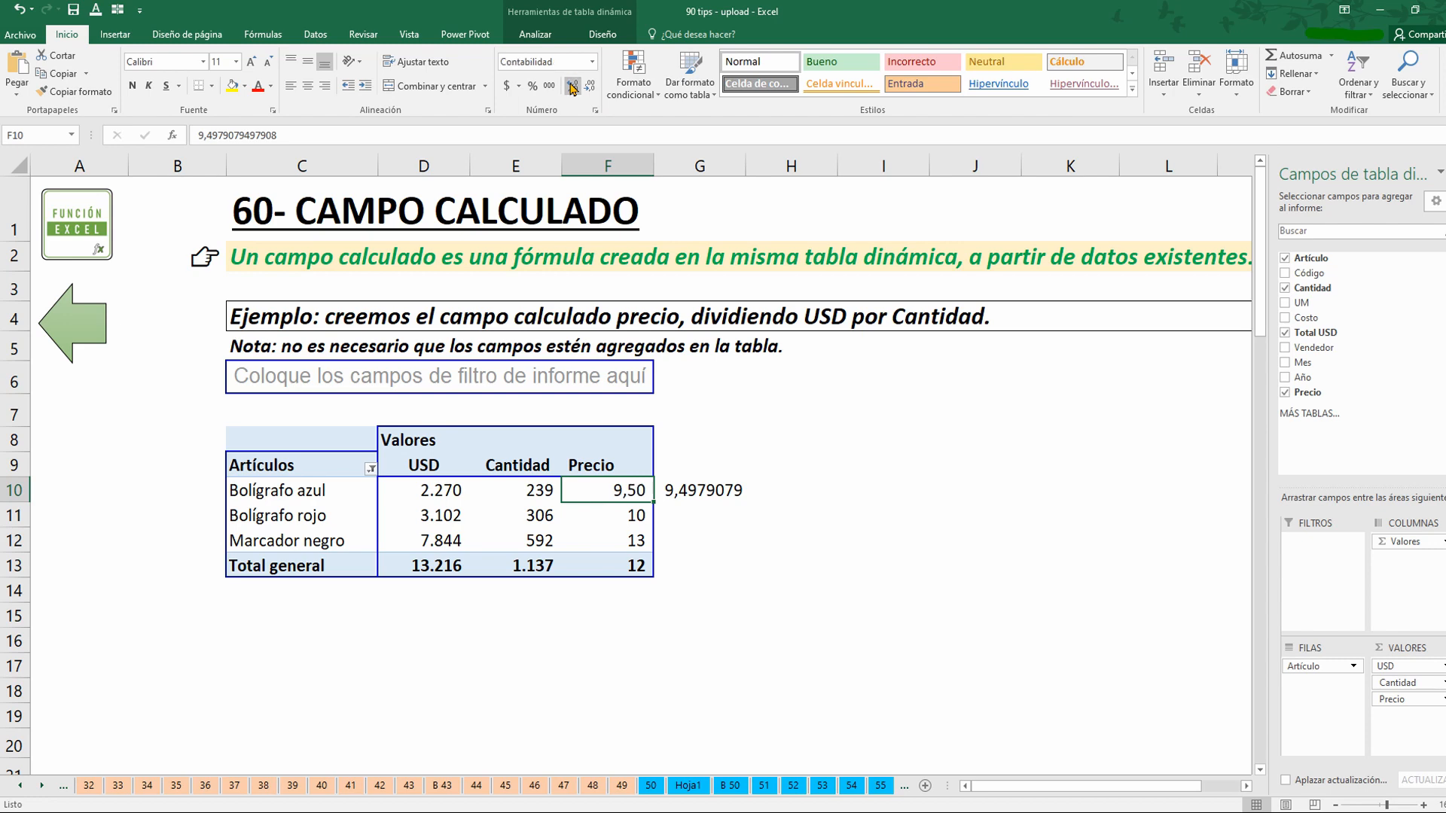
Step: Return to the index, open the Filtros smart tip, and read its three explanation lines on slicers
left_click(95, 333)
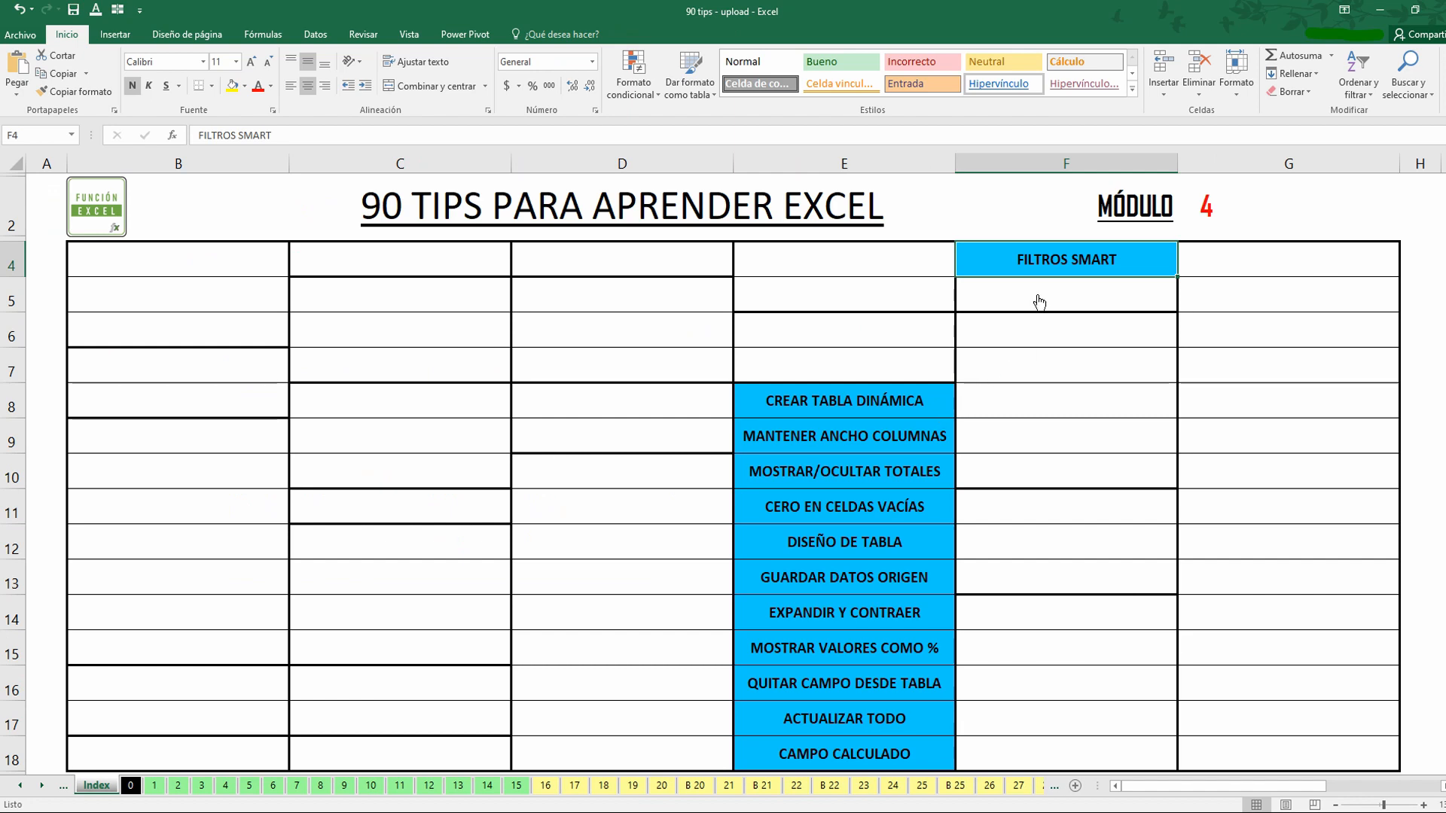
left_click(1042, 259)
left_click(451, 268)
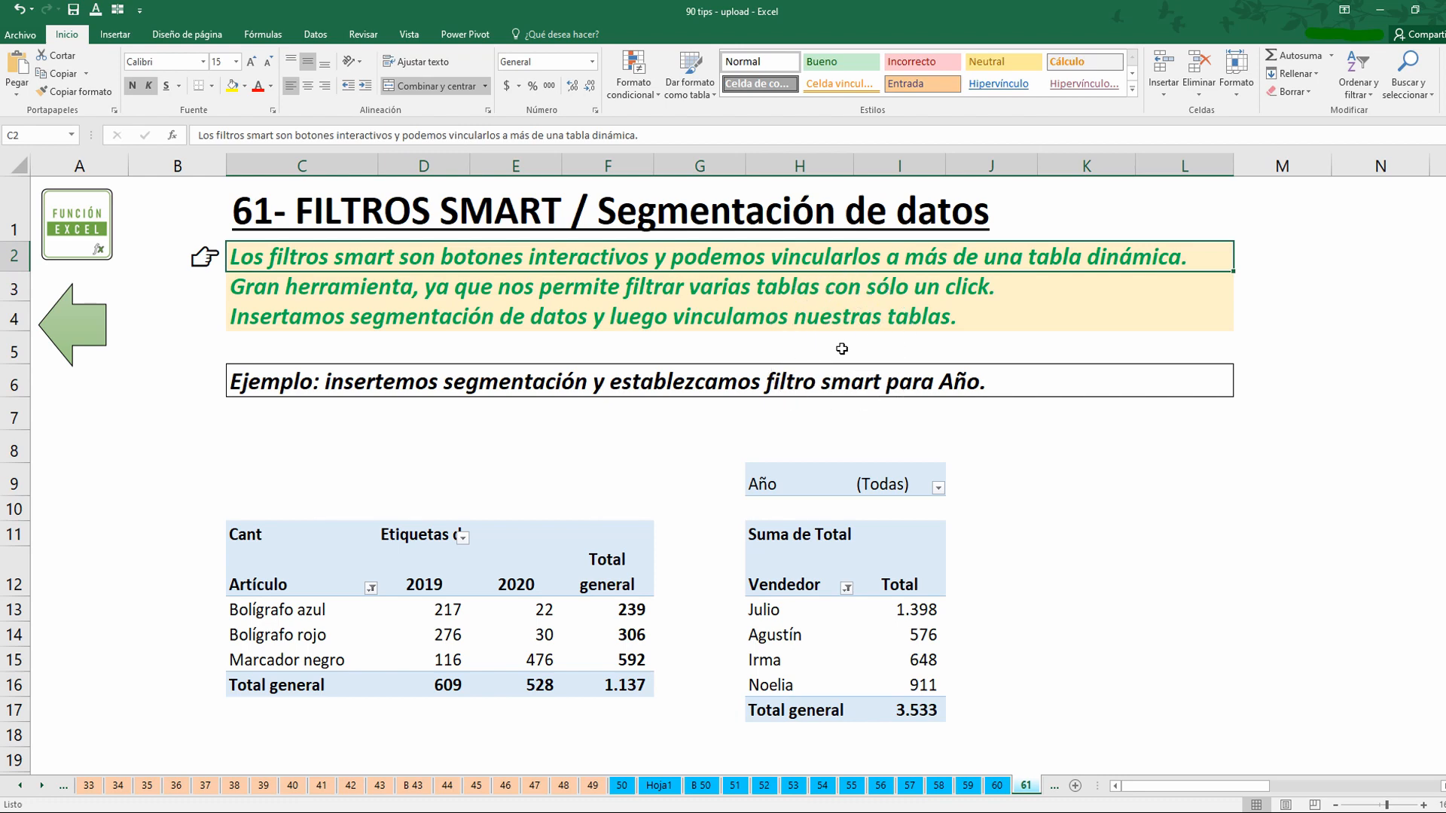
key("Down")
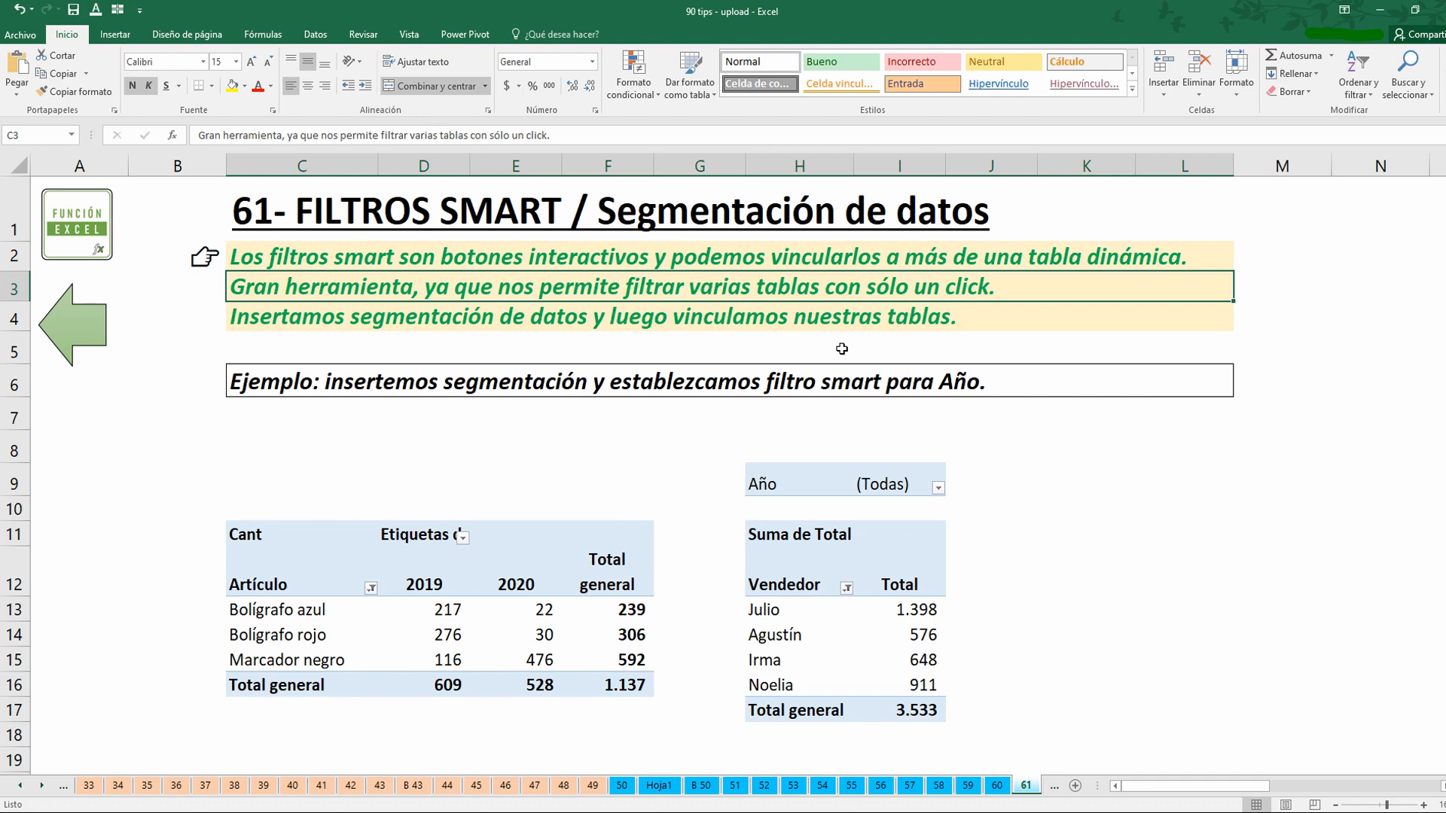
key("Down")
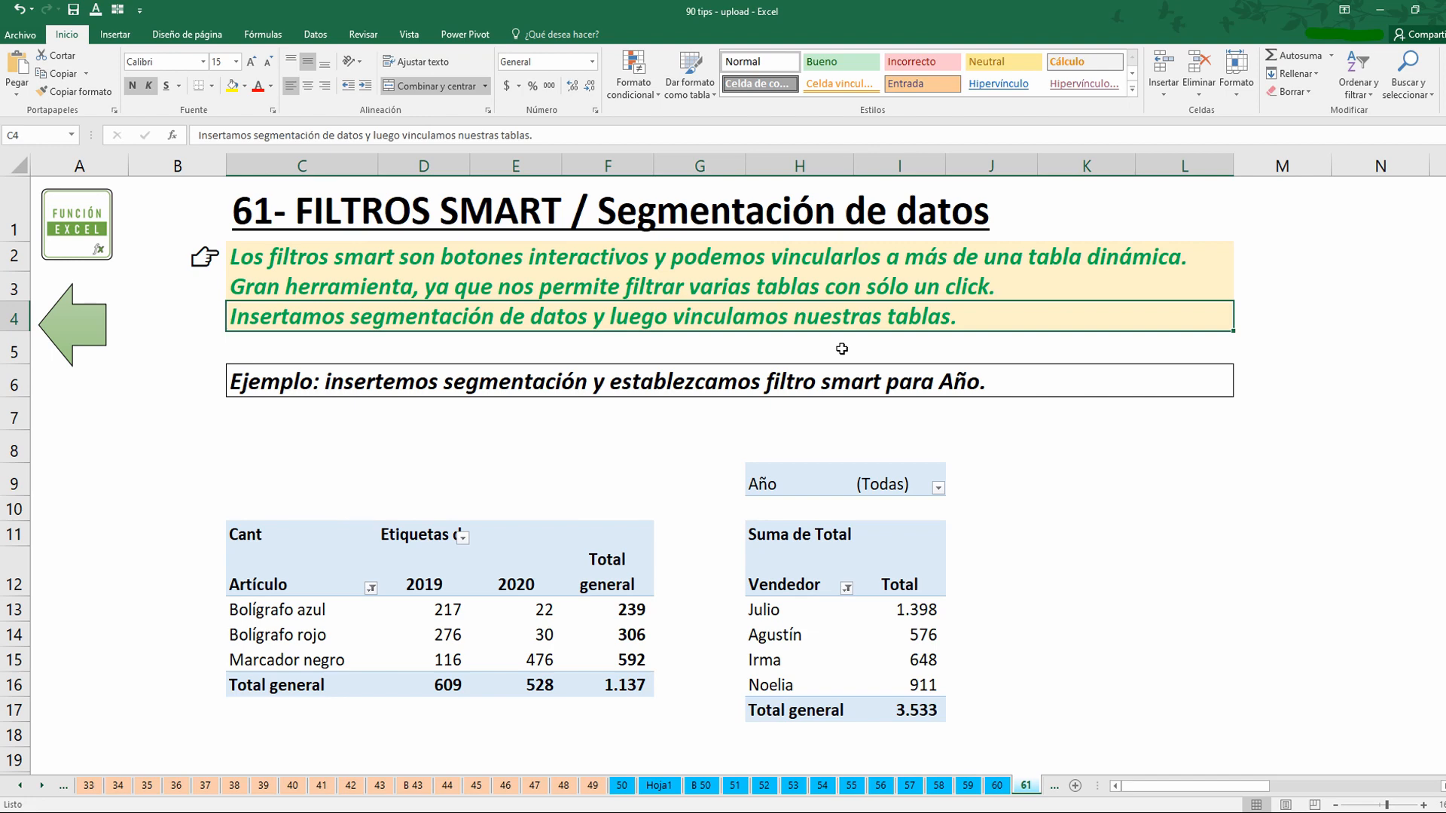
Step: Read the example in C6 and examine the article table's year columns and the vendor table's Año filter options
key("Down")
key("Down")
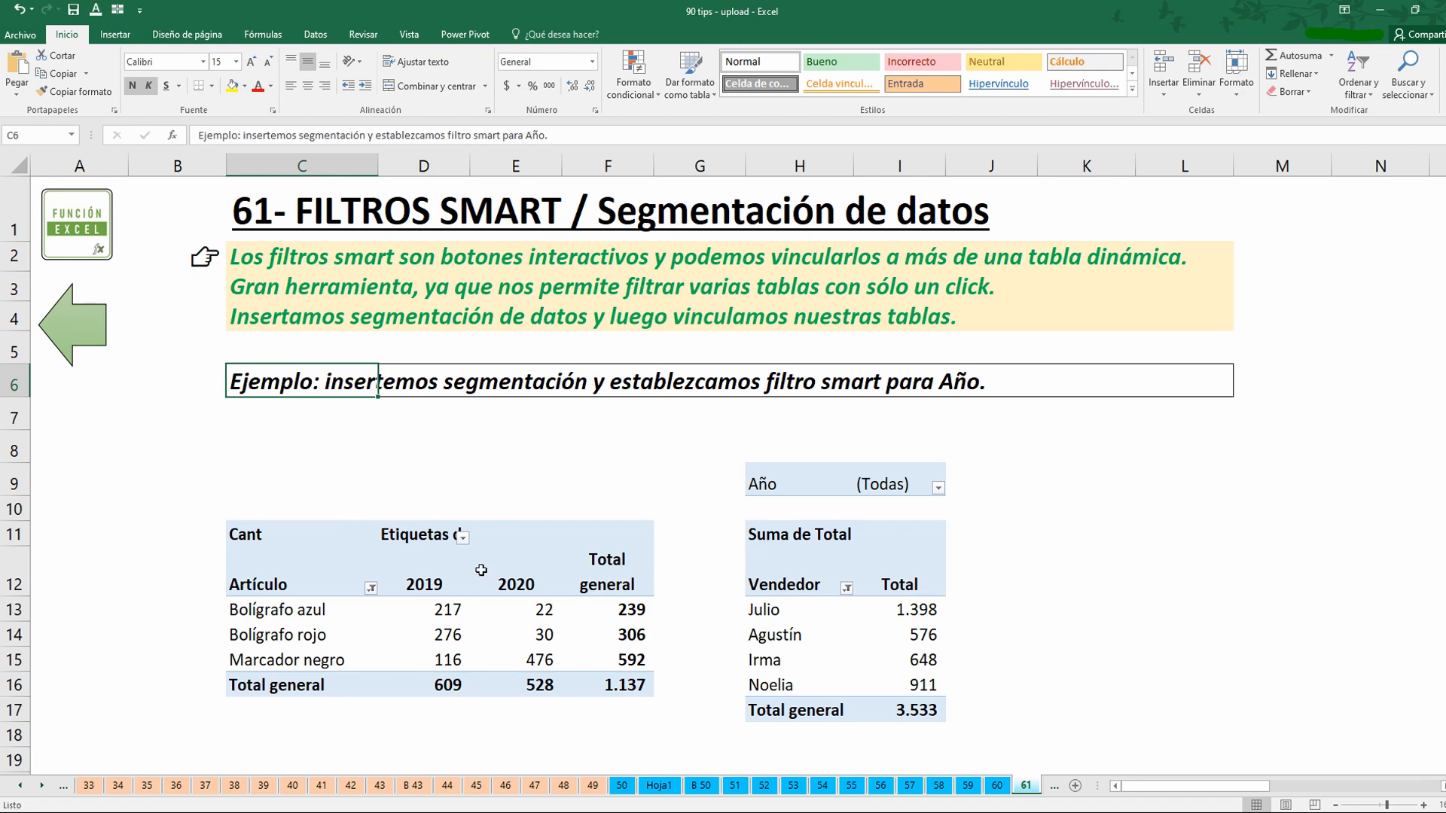
left_click(427, 591)
mouse_move(446, 583)
left_mouse_down()
mouse_move(519, 584)
mouse_move(542, 660)
left_mouse_up()
left_click(464, 539)
left_click(525, 541)
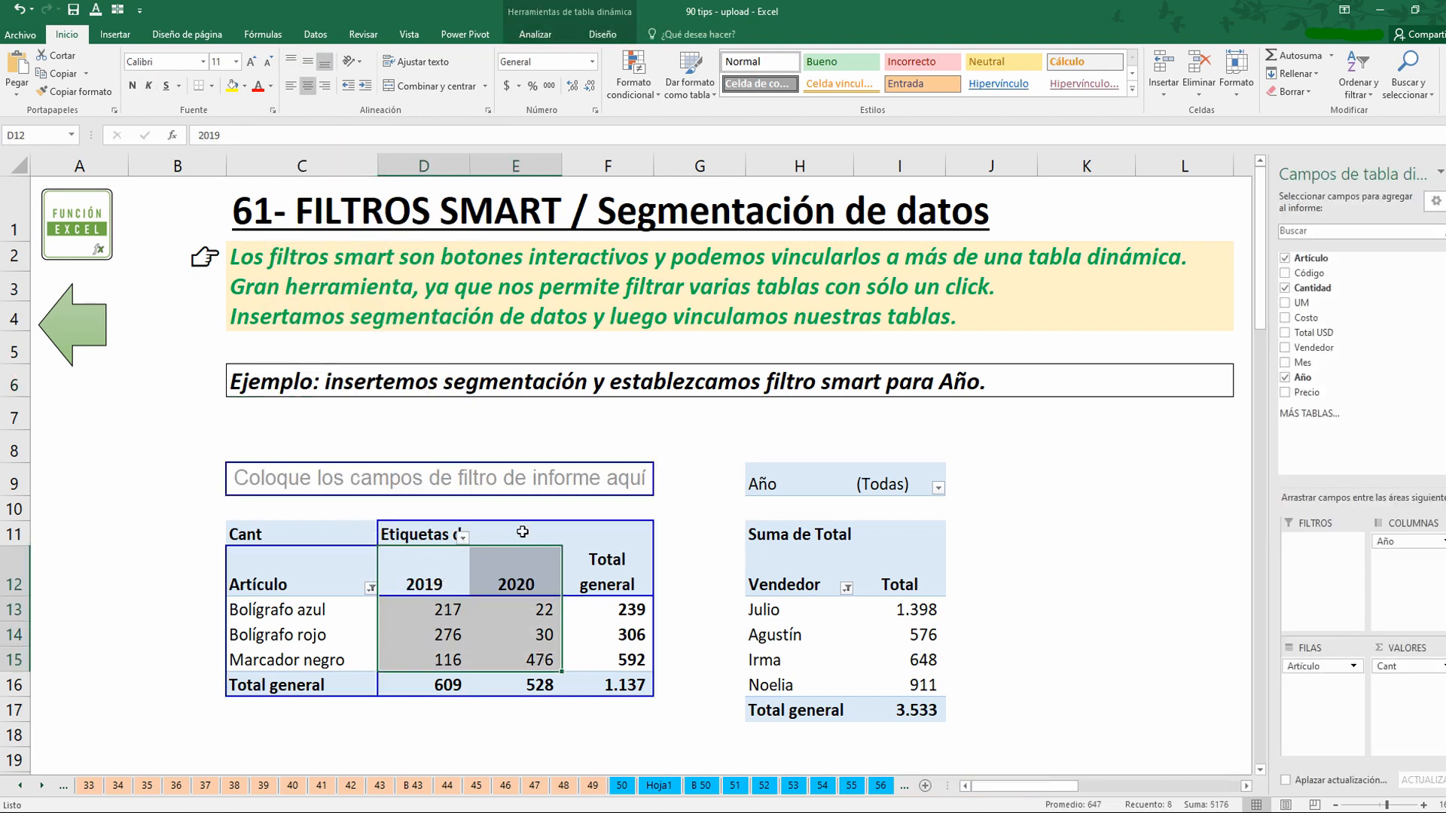
left_click(936, 491)
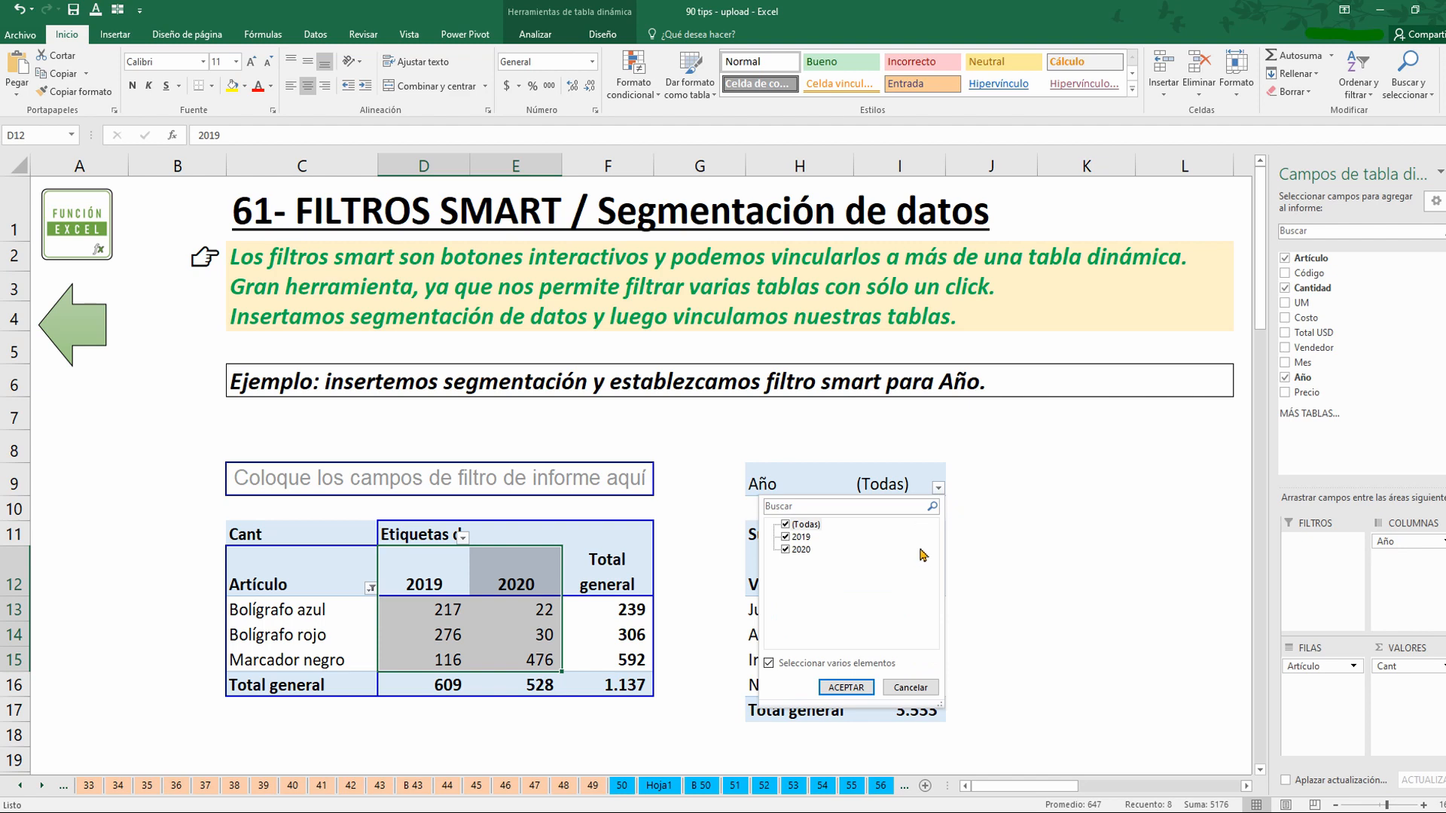
left_click(1010, 516)
left_click(633, 609)
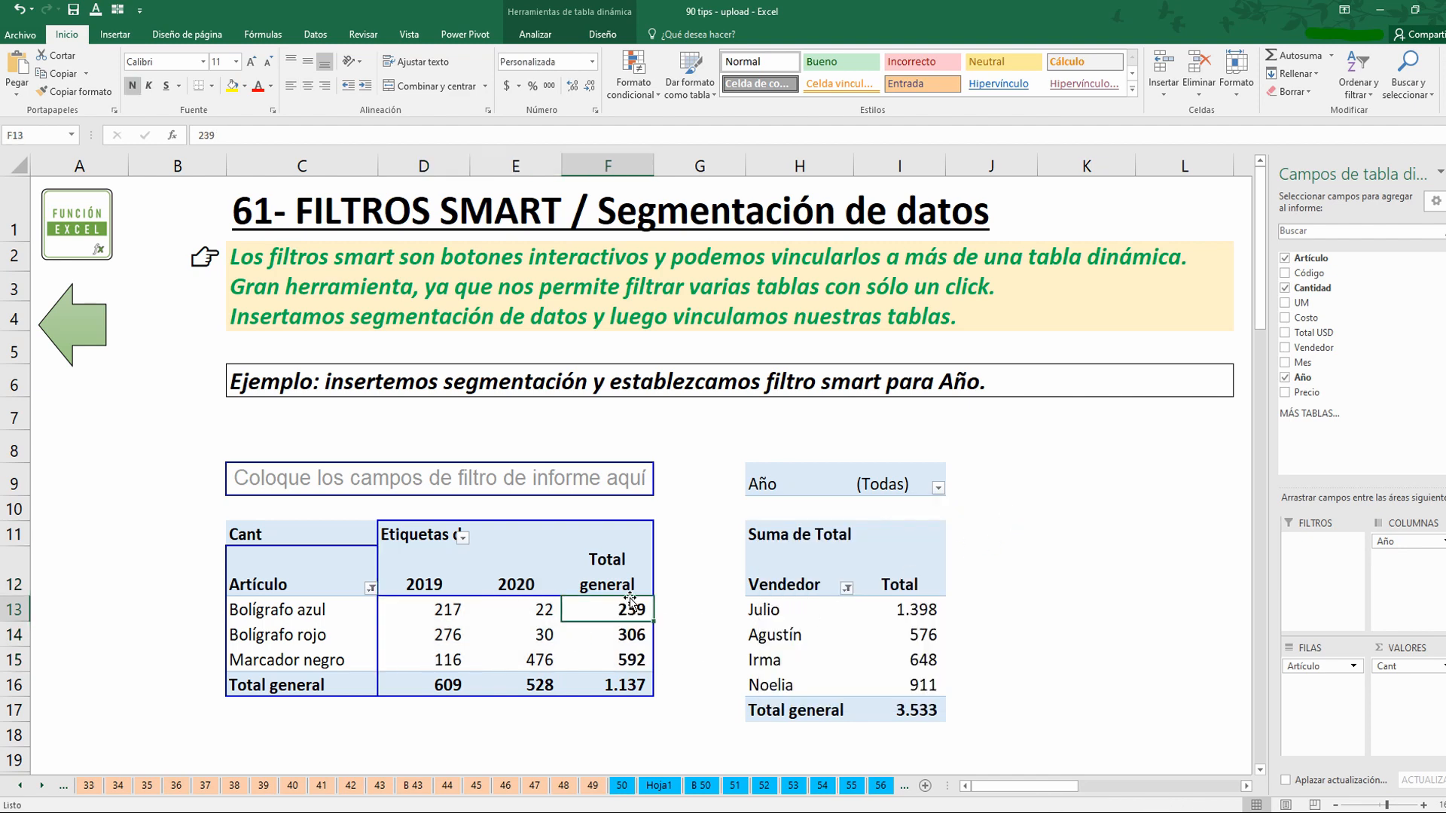
left_click(431, 583)
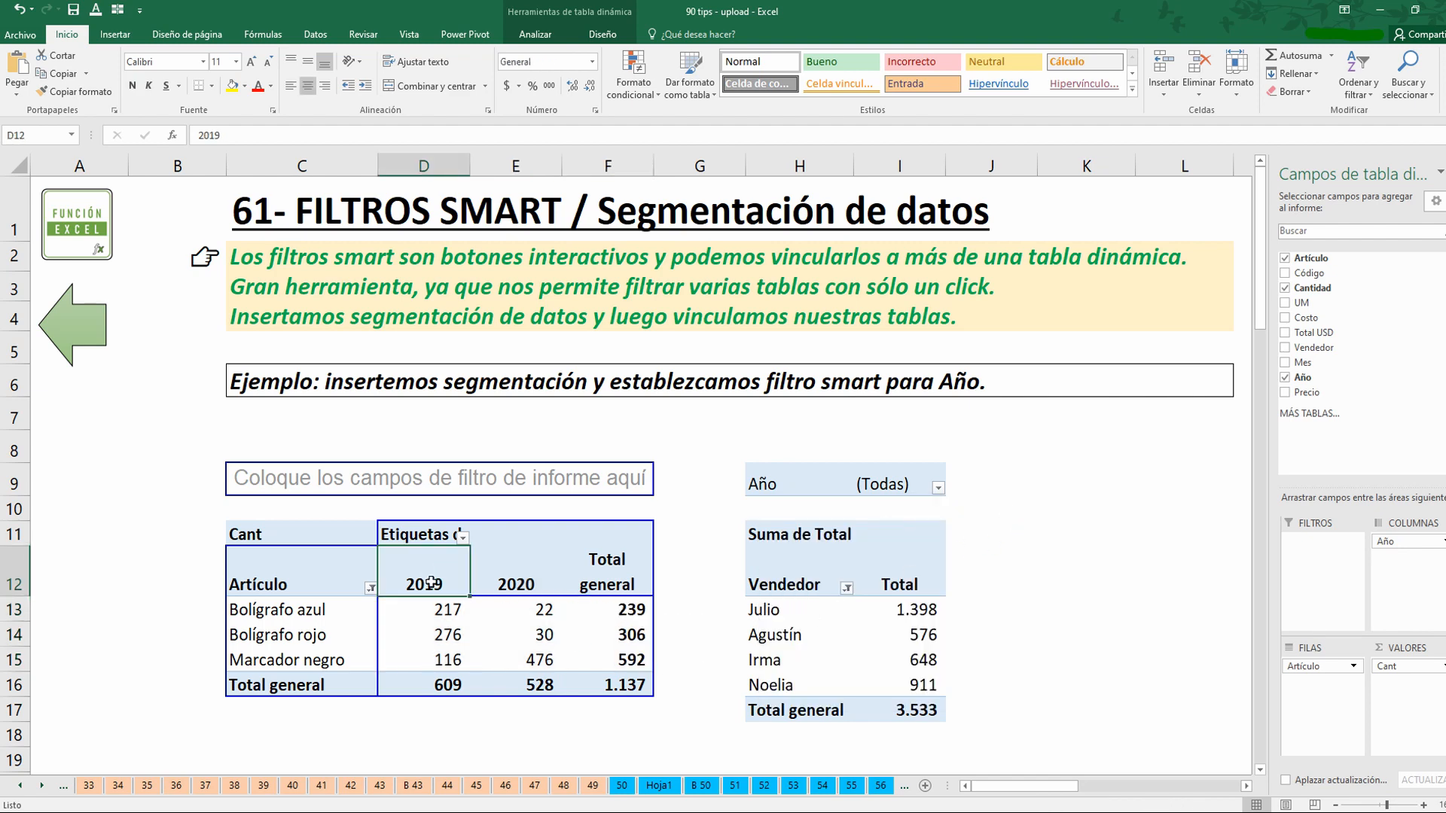
left_click(908, 482, "ctrl")
left_click(522, 607)
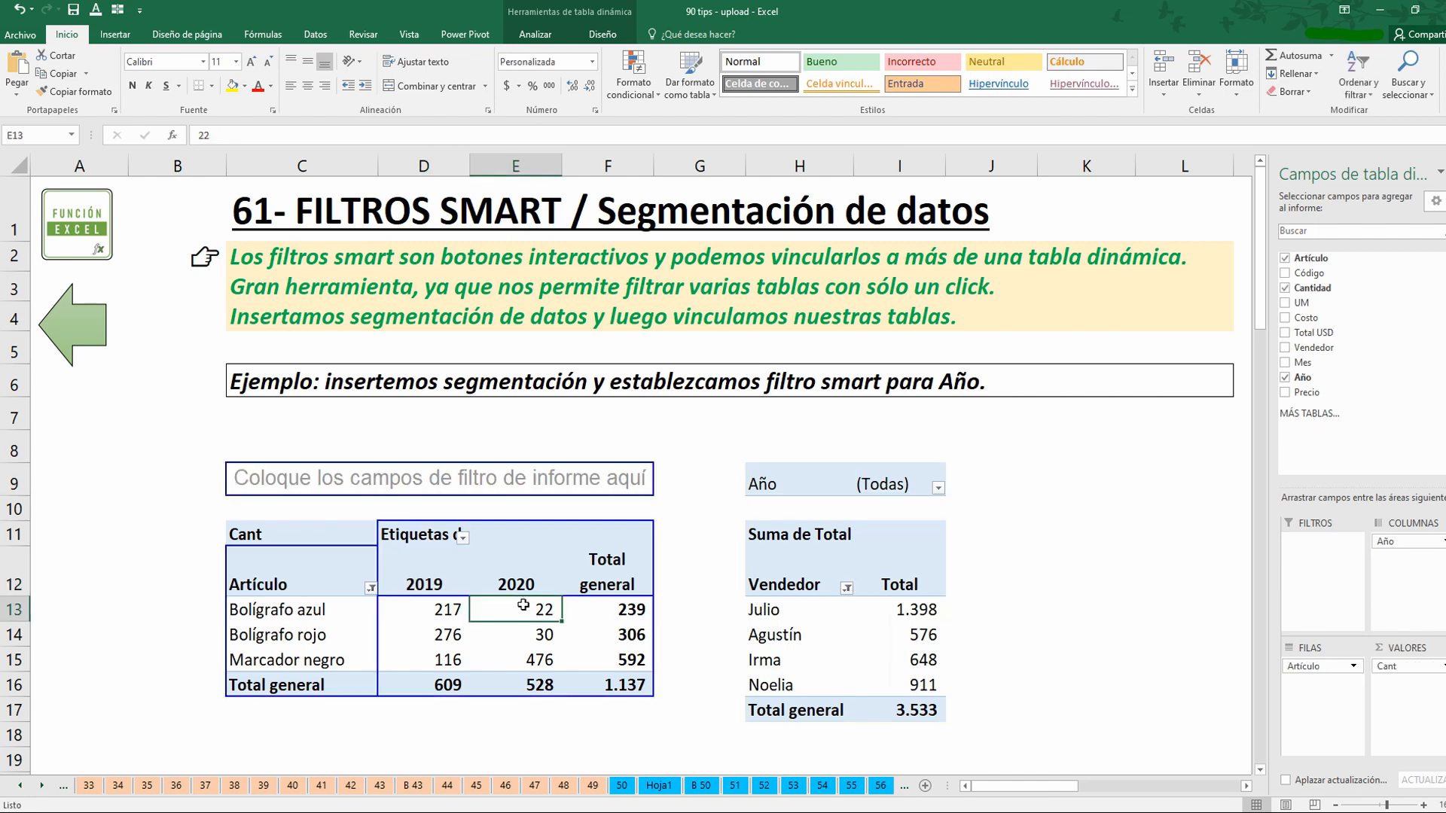
left_click(591, 614)
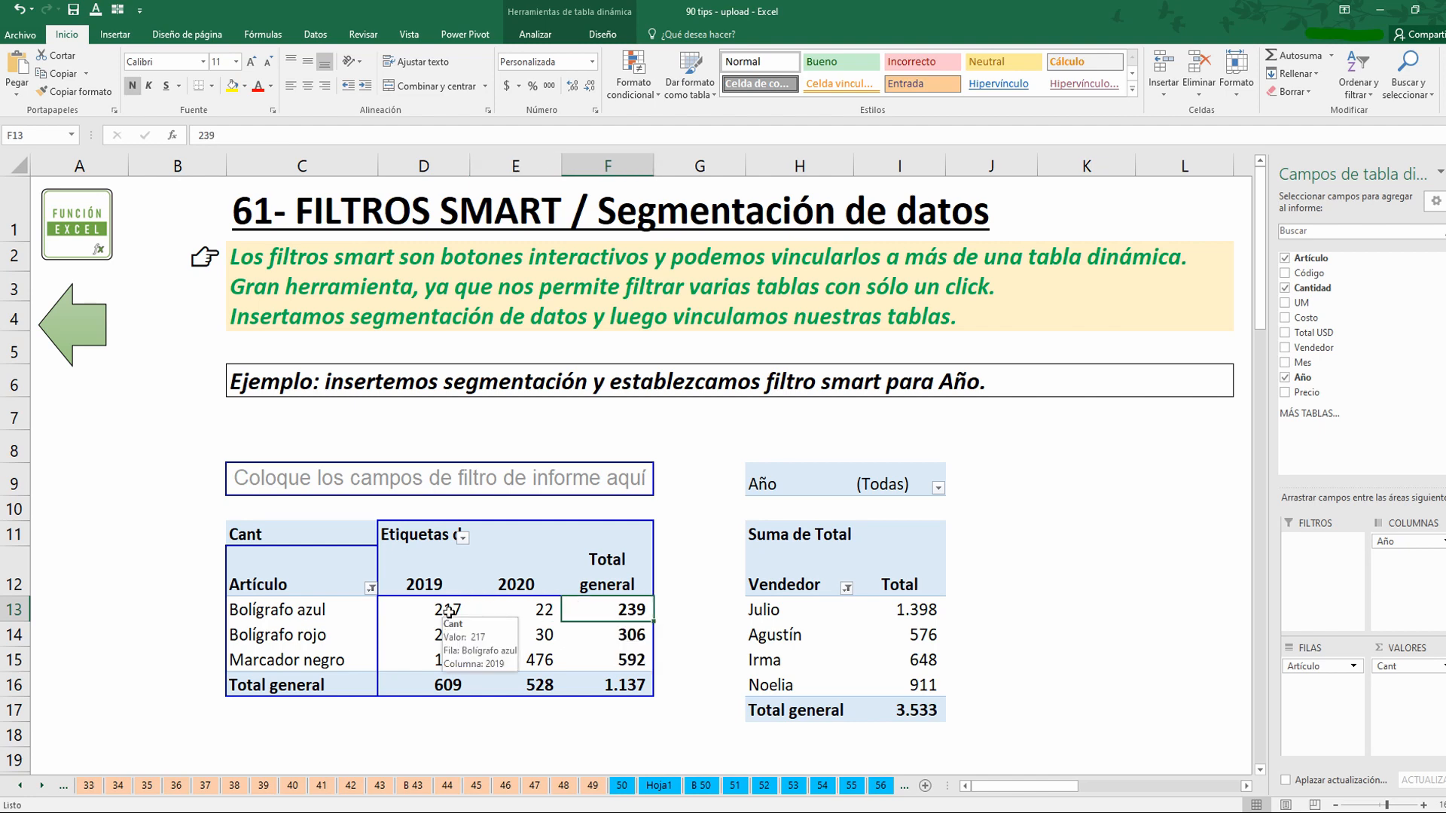
Step: Insert a slicer for the Año field from the article pivot table
left_click(520, 607)
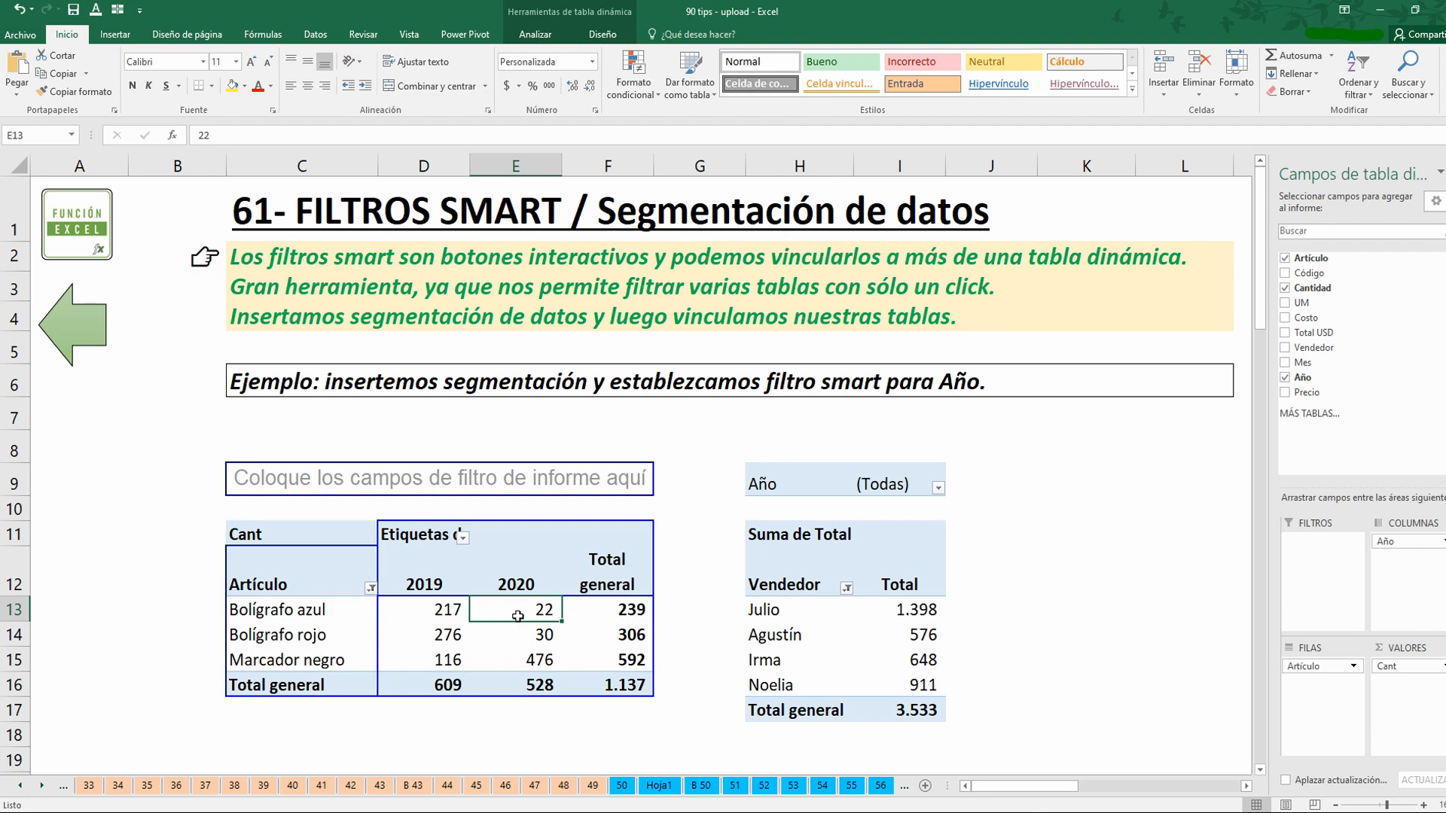
left_click(115, 35)
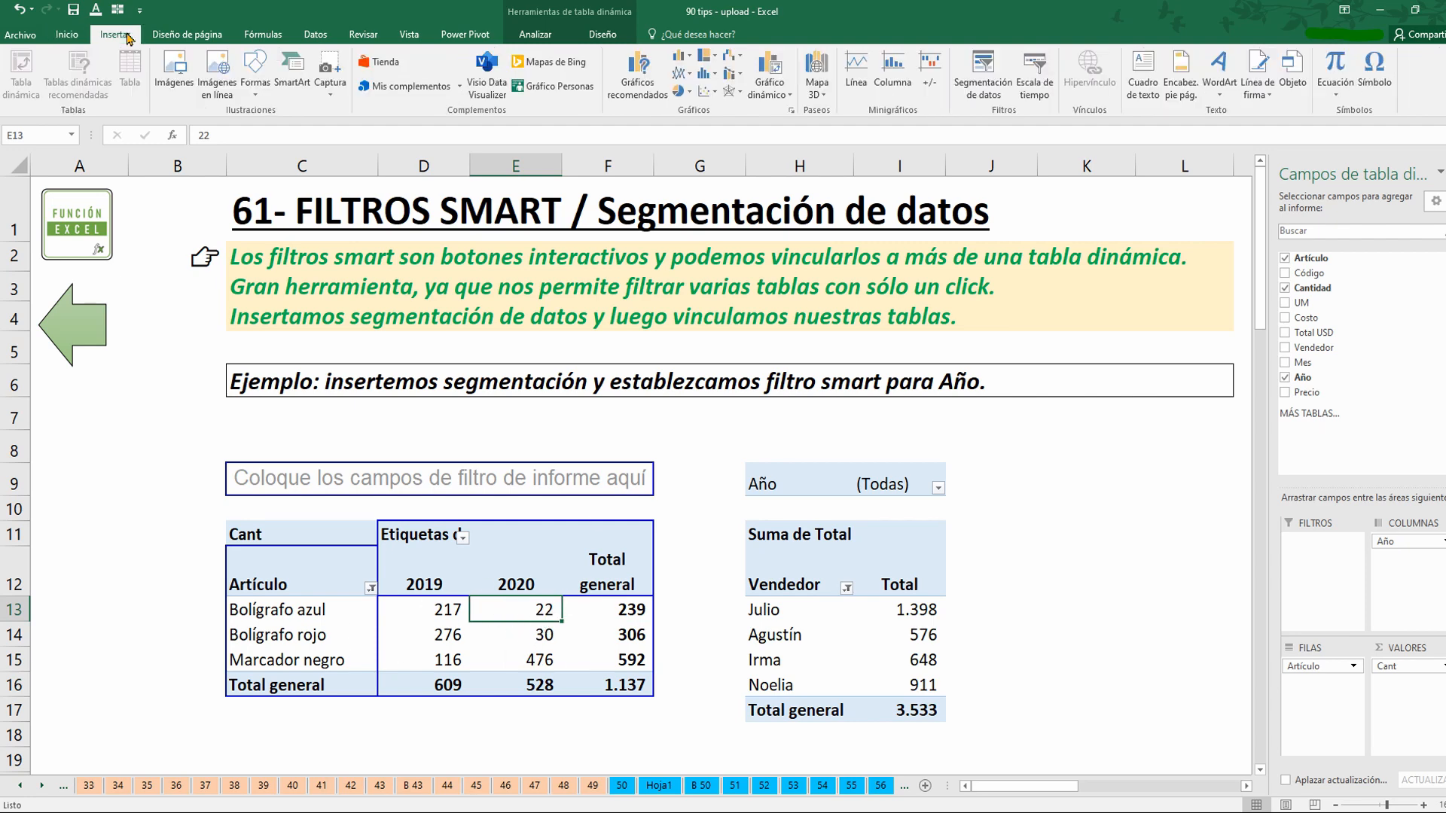
left_click(992, 96)
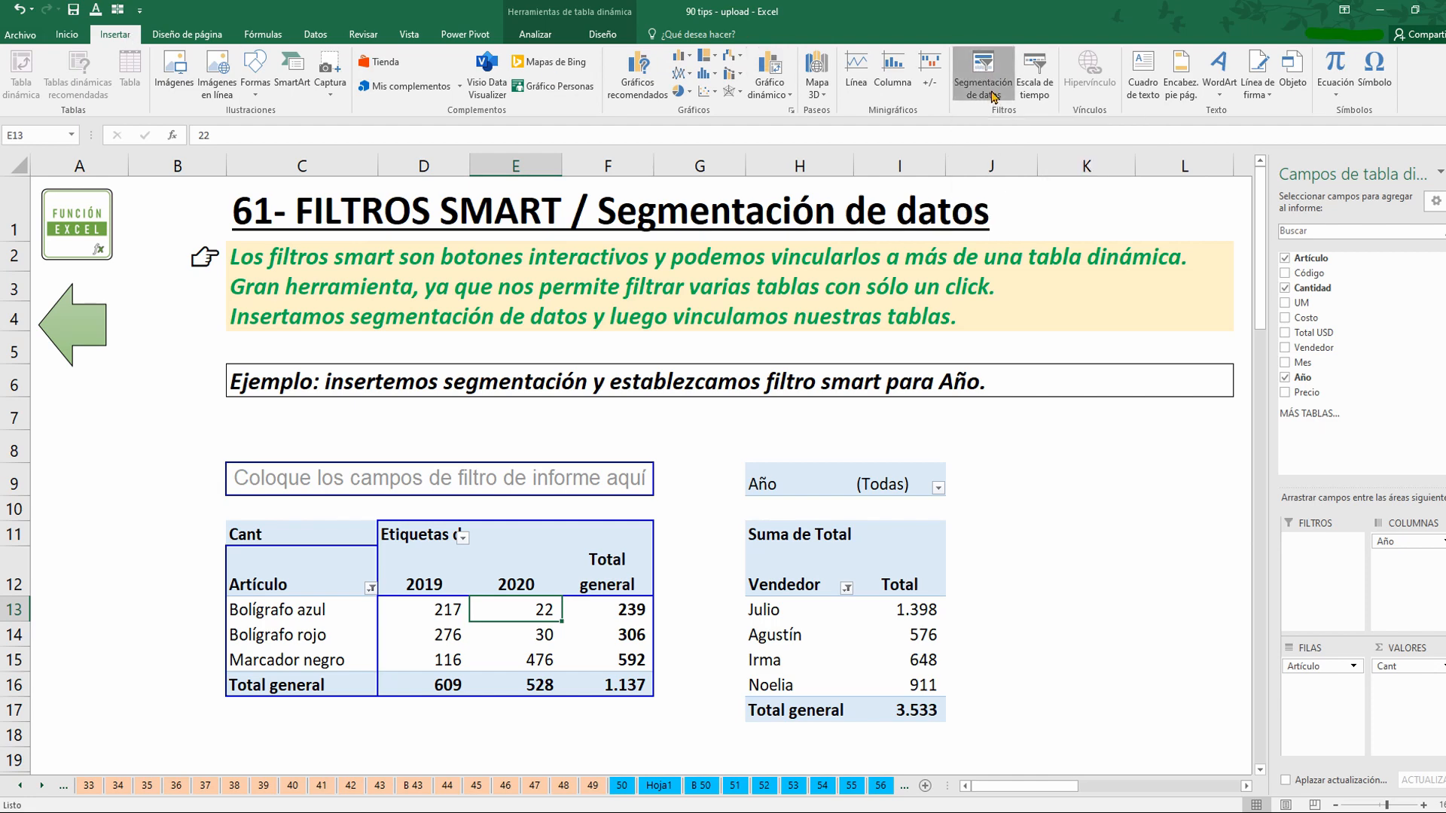
left_click_drag(1083, 348, 1072, 348)
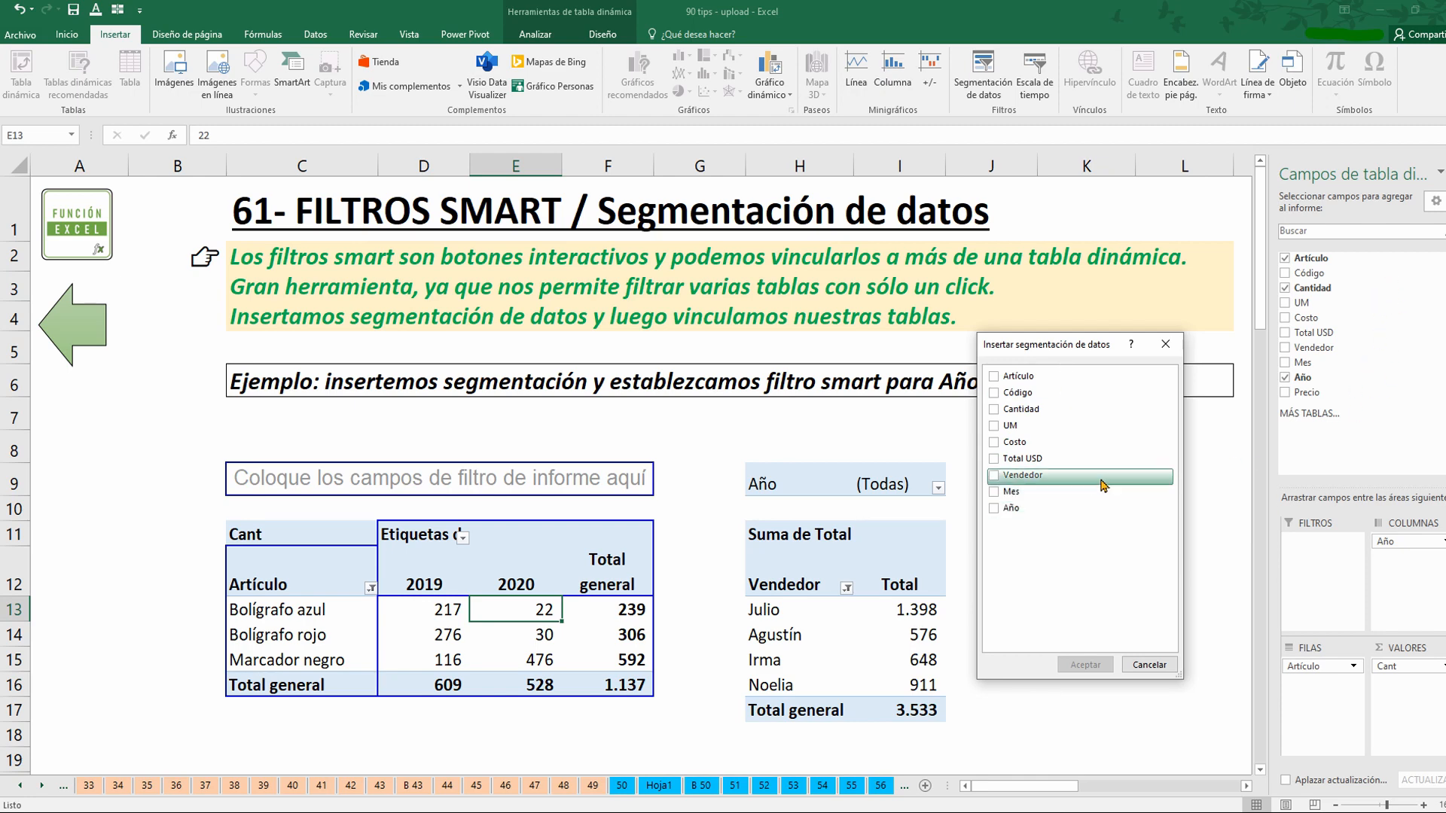
left_click(998, 511)
left_click(1086, 665)
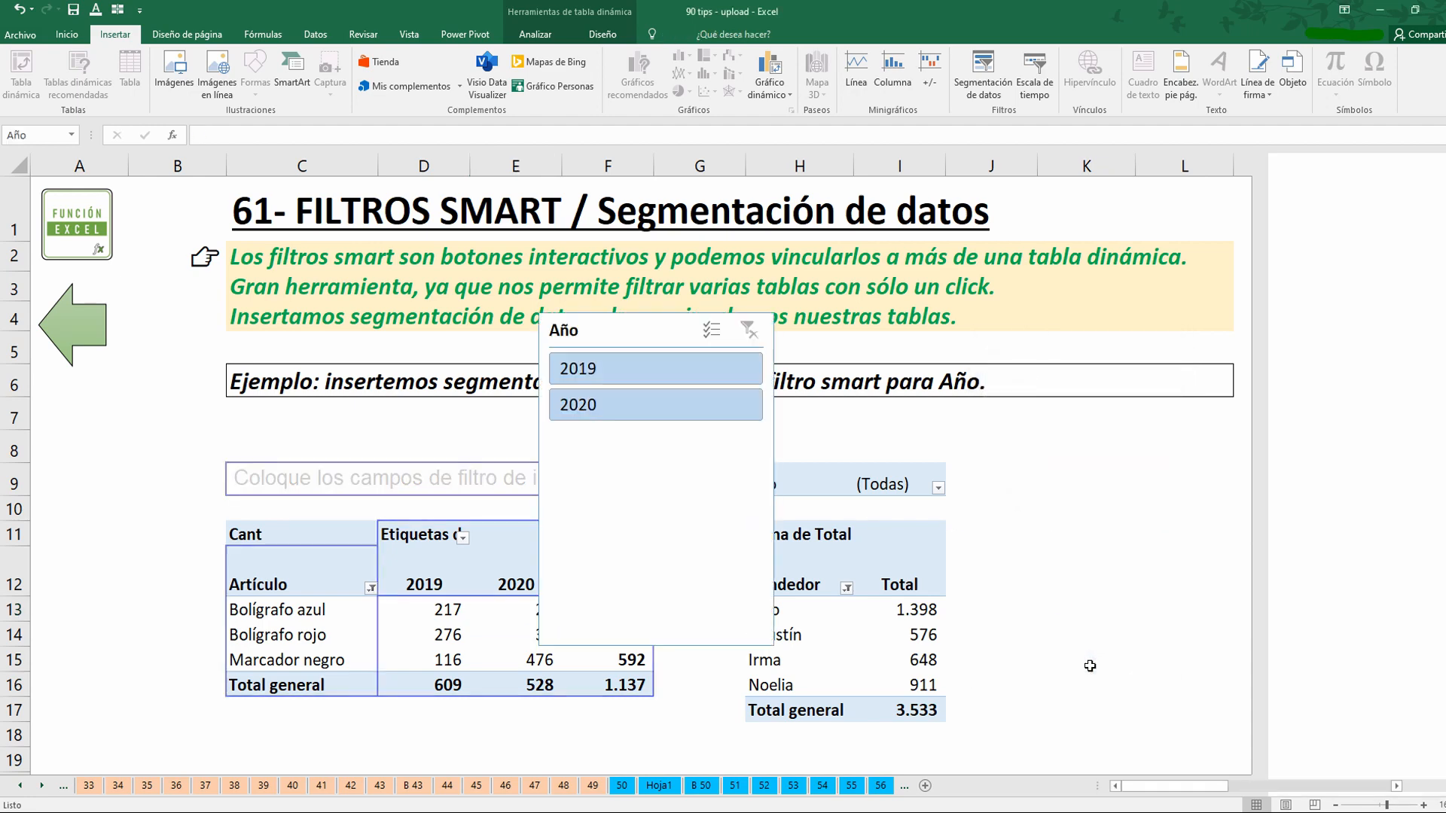
Step: Move the Año slicer beside the vendor table and shorten it to about 2,95 cm high
left_click_drag(636, 331, 1108, 413)
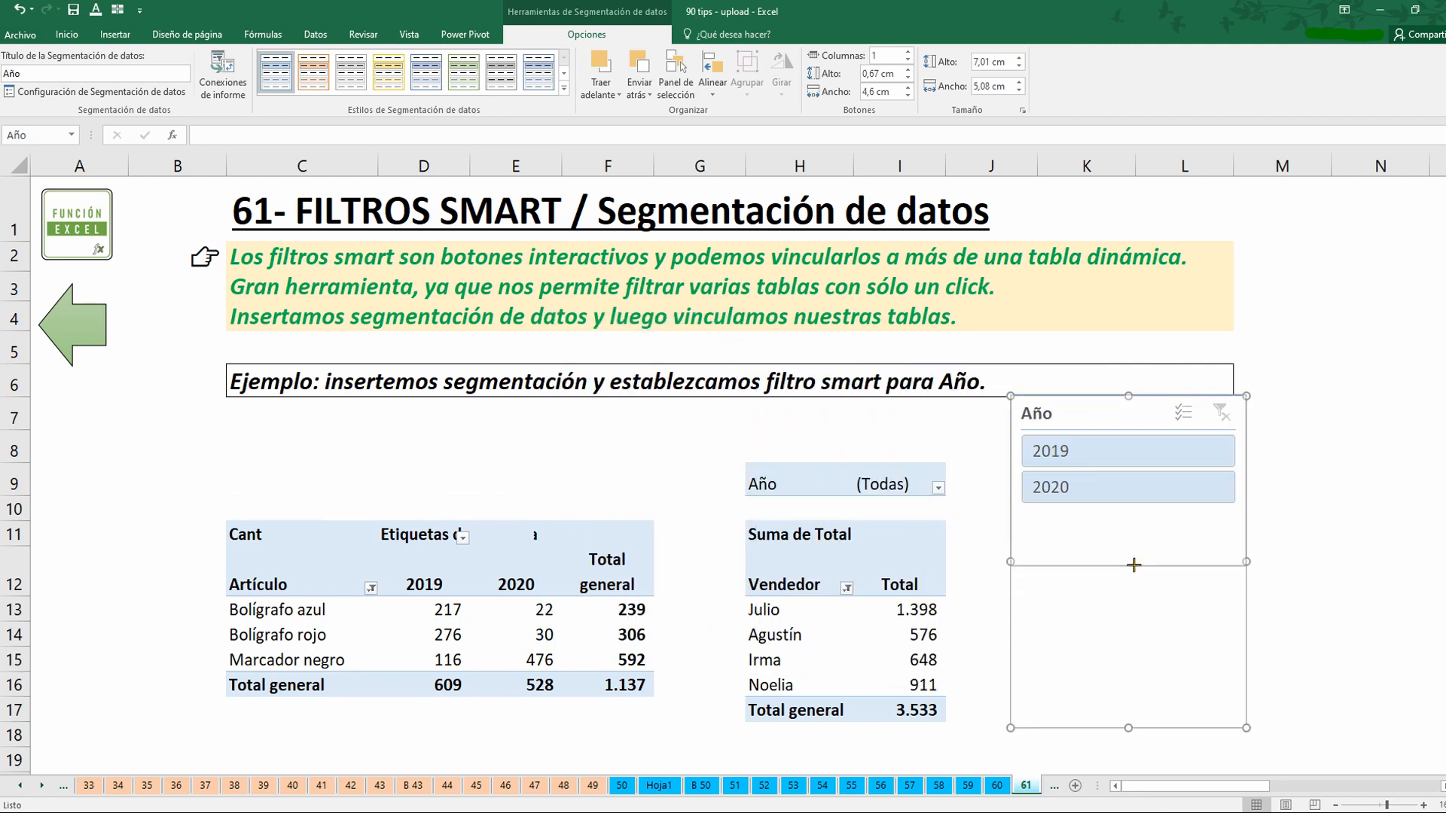
left_click_drag(1134, 564, 1133, 536)
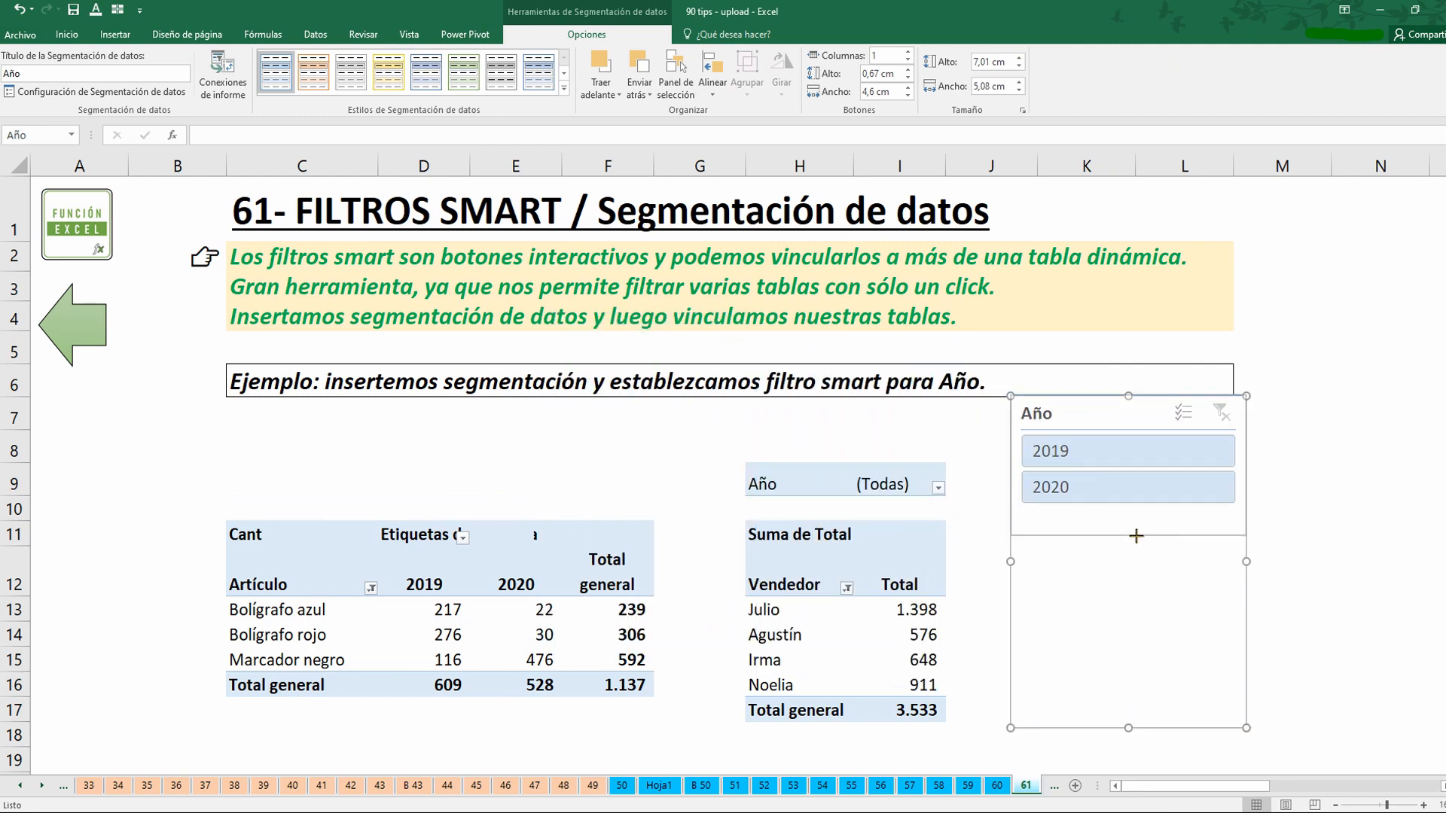
Step: Try the Año slicer on 2019 and 2020 separately, and select both years again
left_click(1117, 461)
left_click(1115, 493)
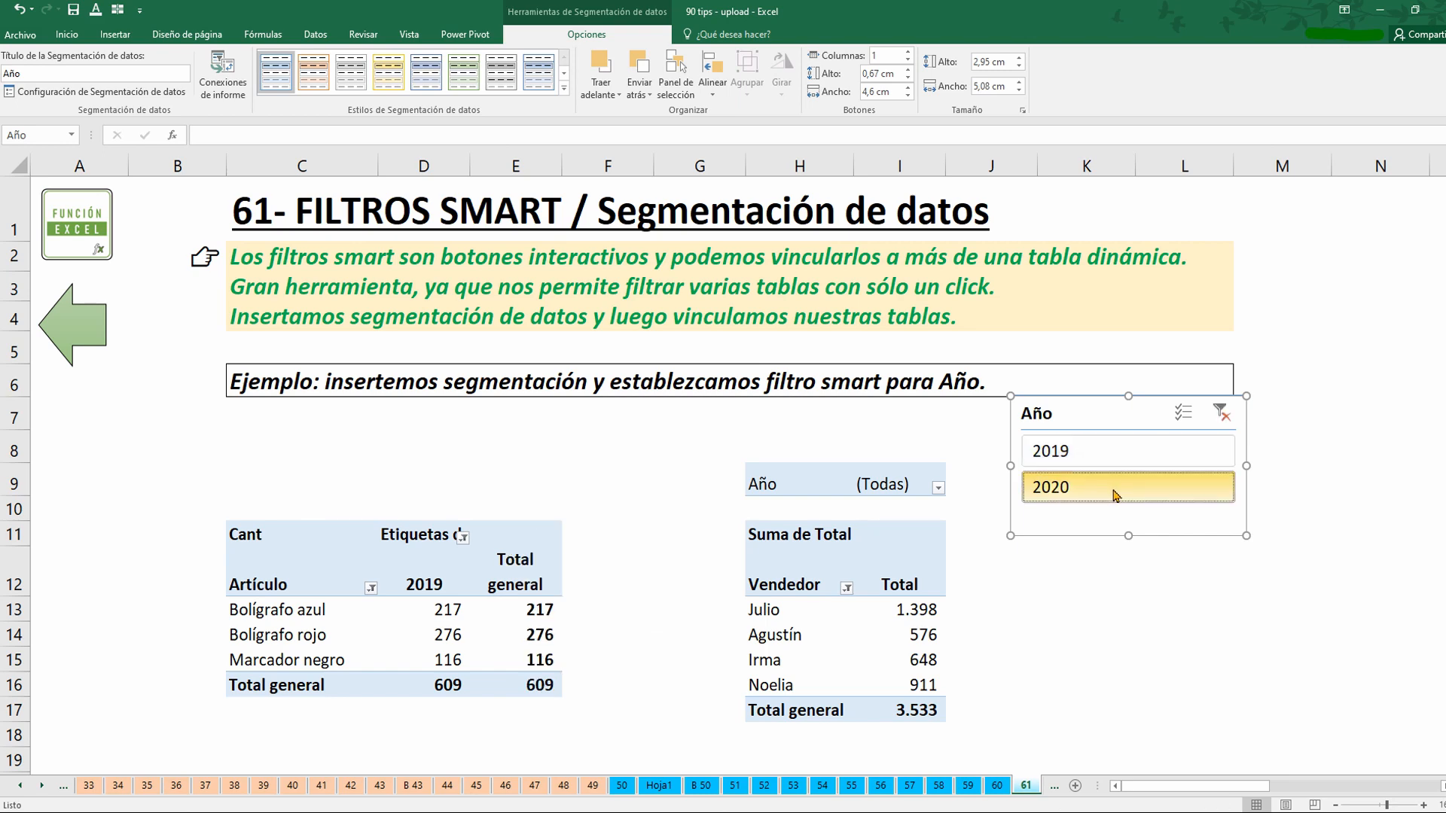
left_click(1119, 461)
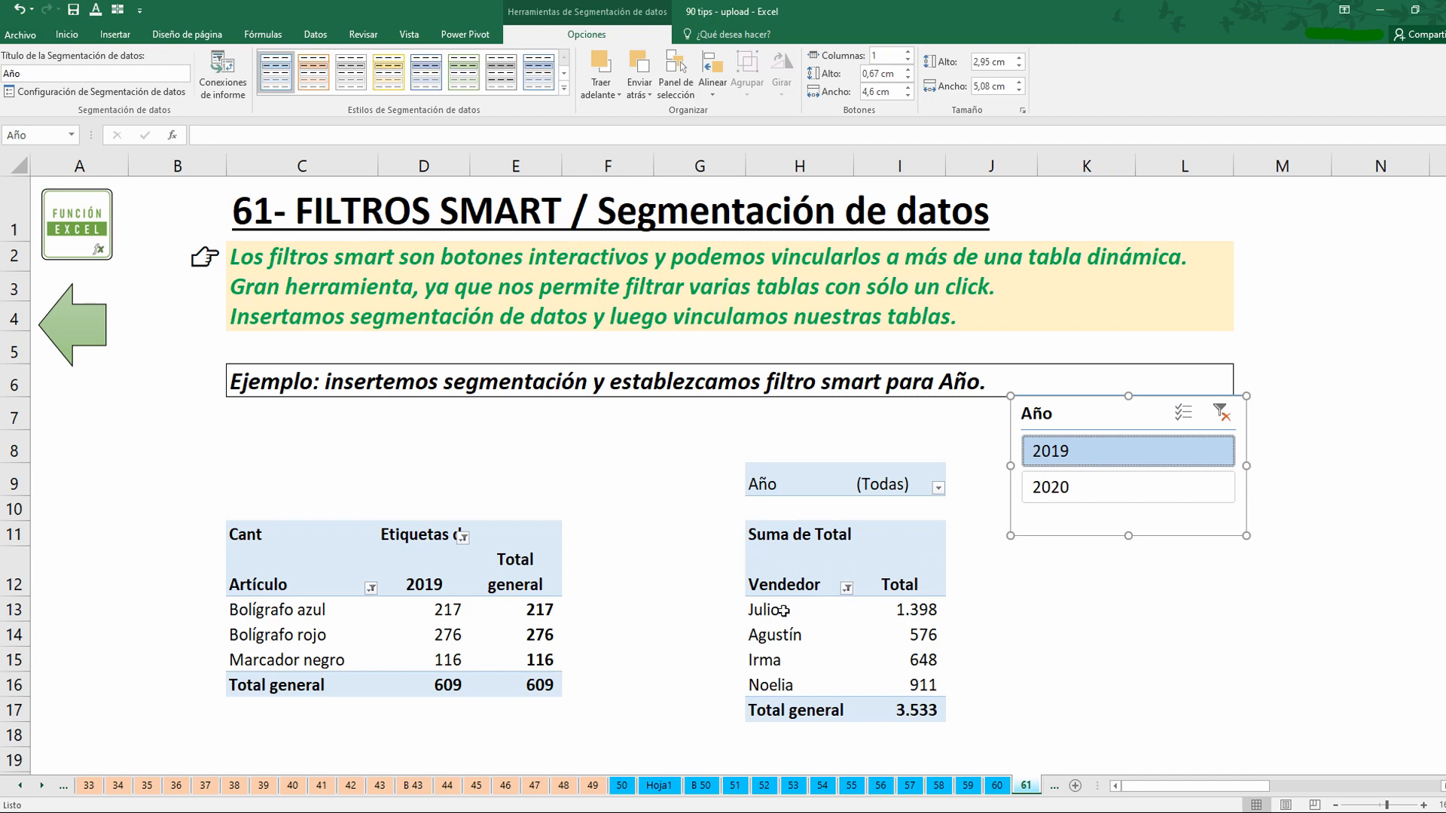
left_click(1127, 499, "ctrl")
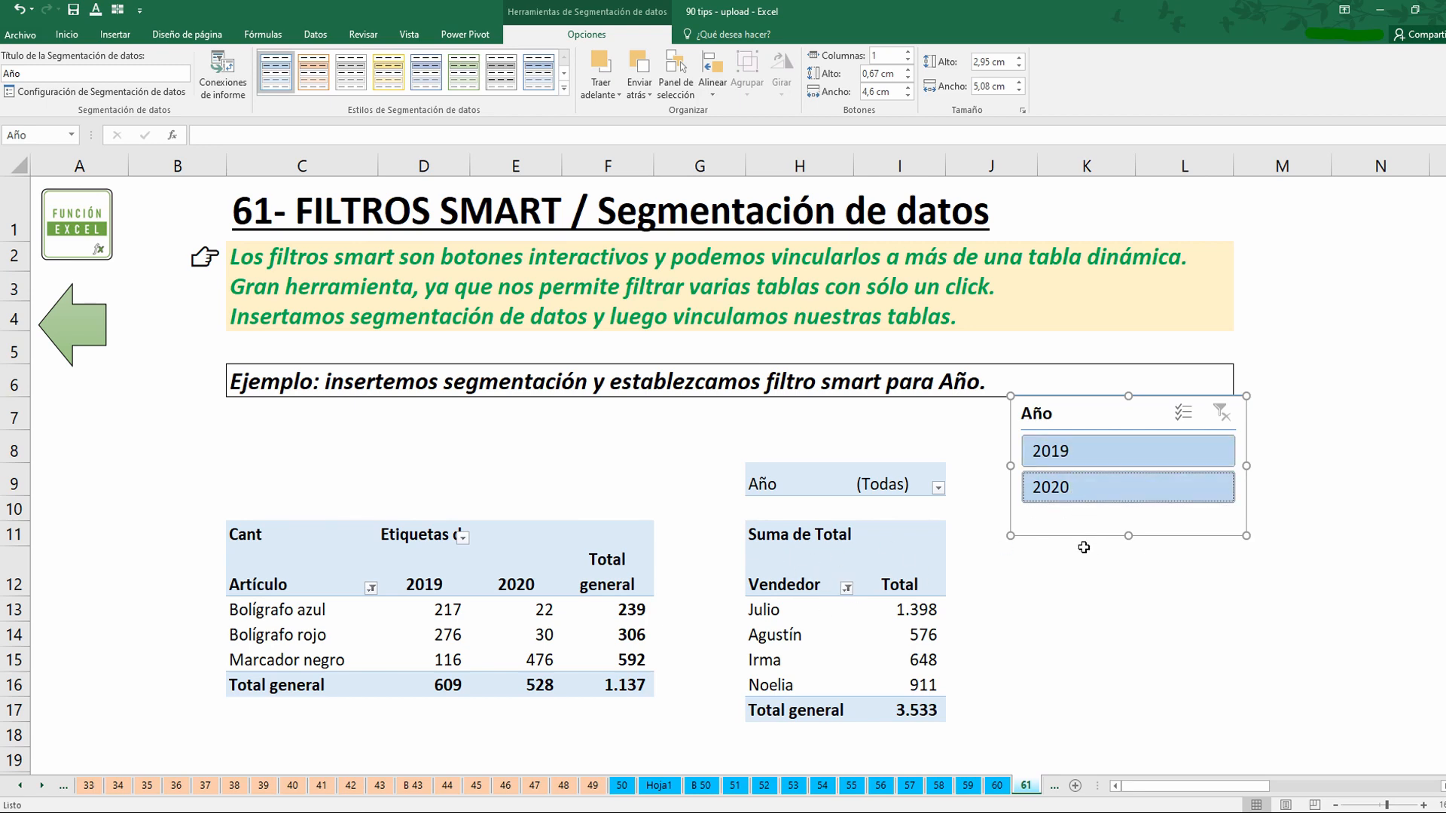
Step: Connect the Año slicer to TablaDinámica1 on sheet 61 as well, through its report connections
right_click(1093, 400)
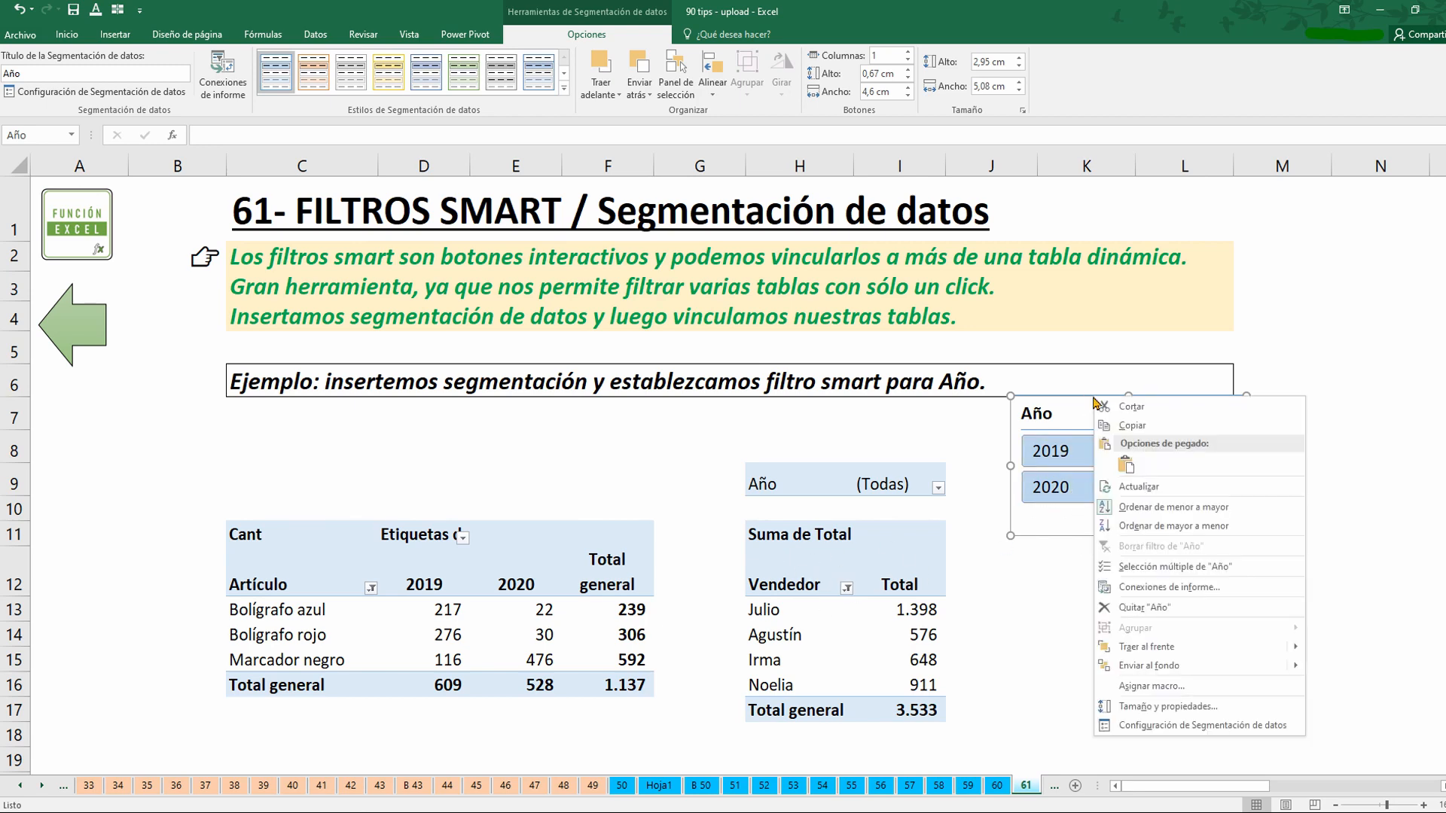
left_click(1233, 592)
left_click_drag(509, 371, 1075, 468)
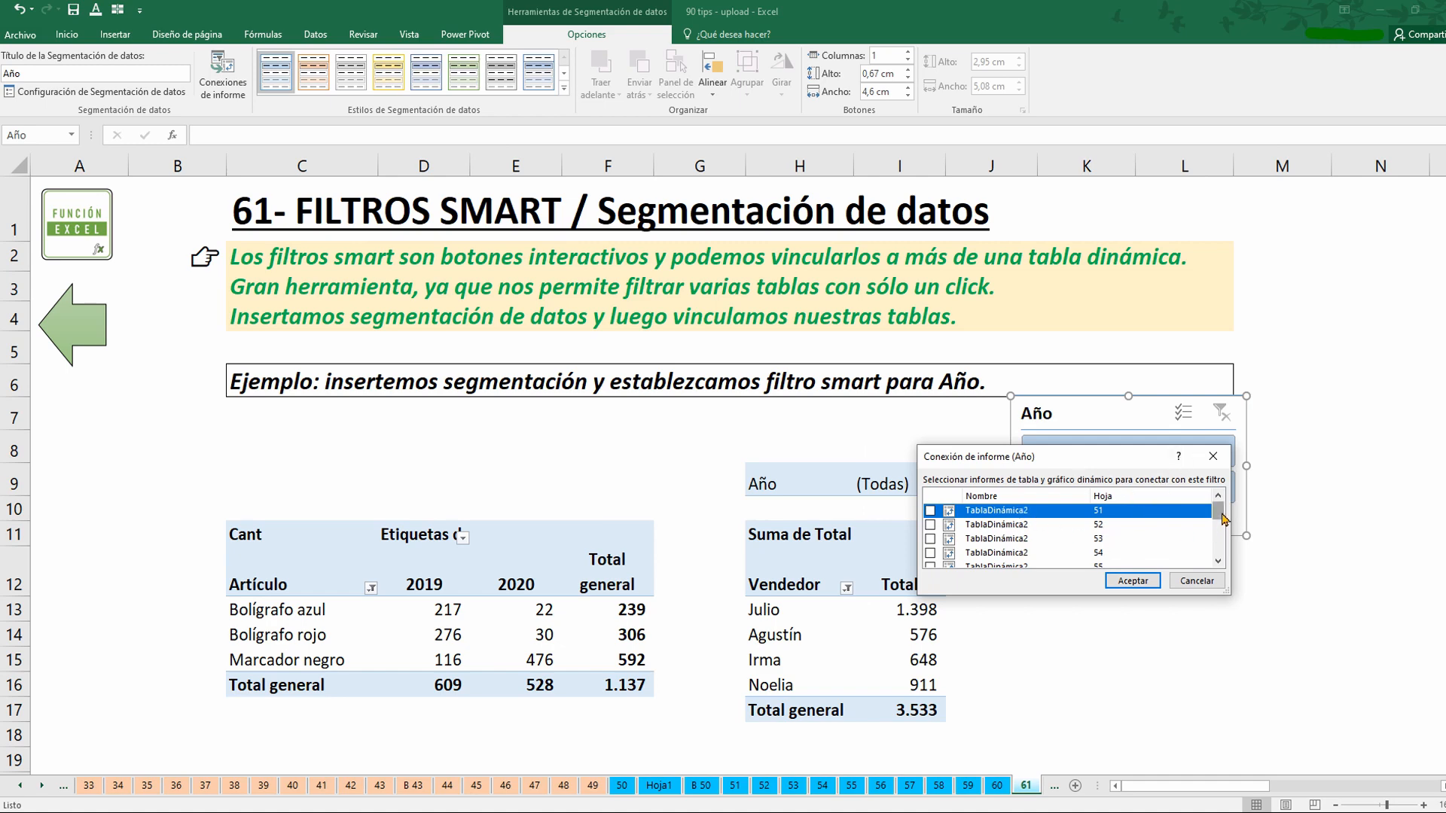
left_click_drag(1223, 520, 1222, 549)
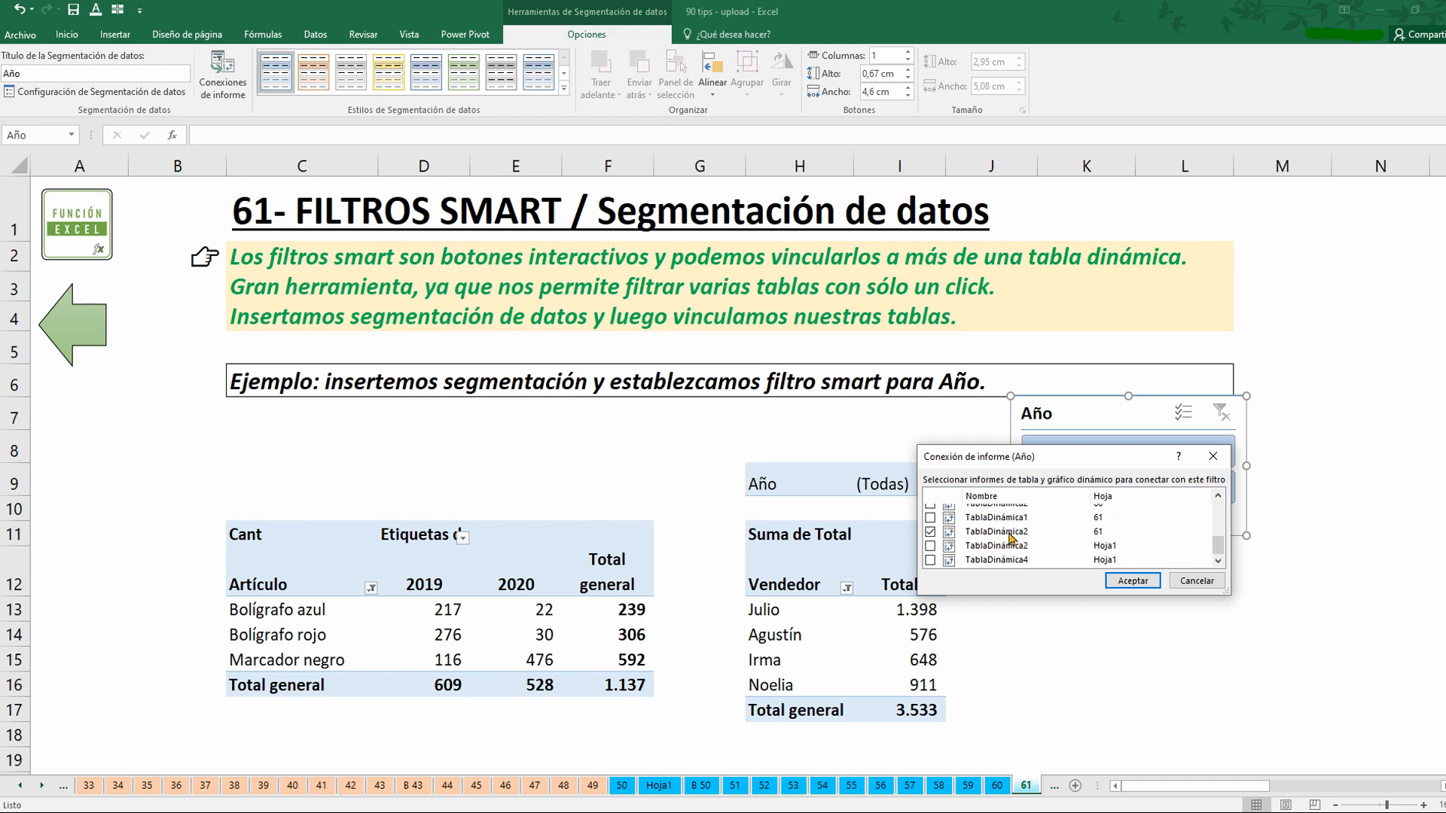
left_click(931, 519)
left_click_drag(1139, 461, 1185, 589)
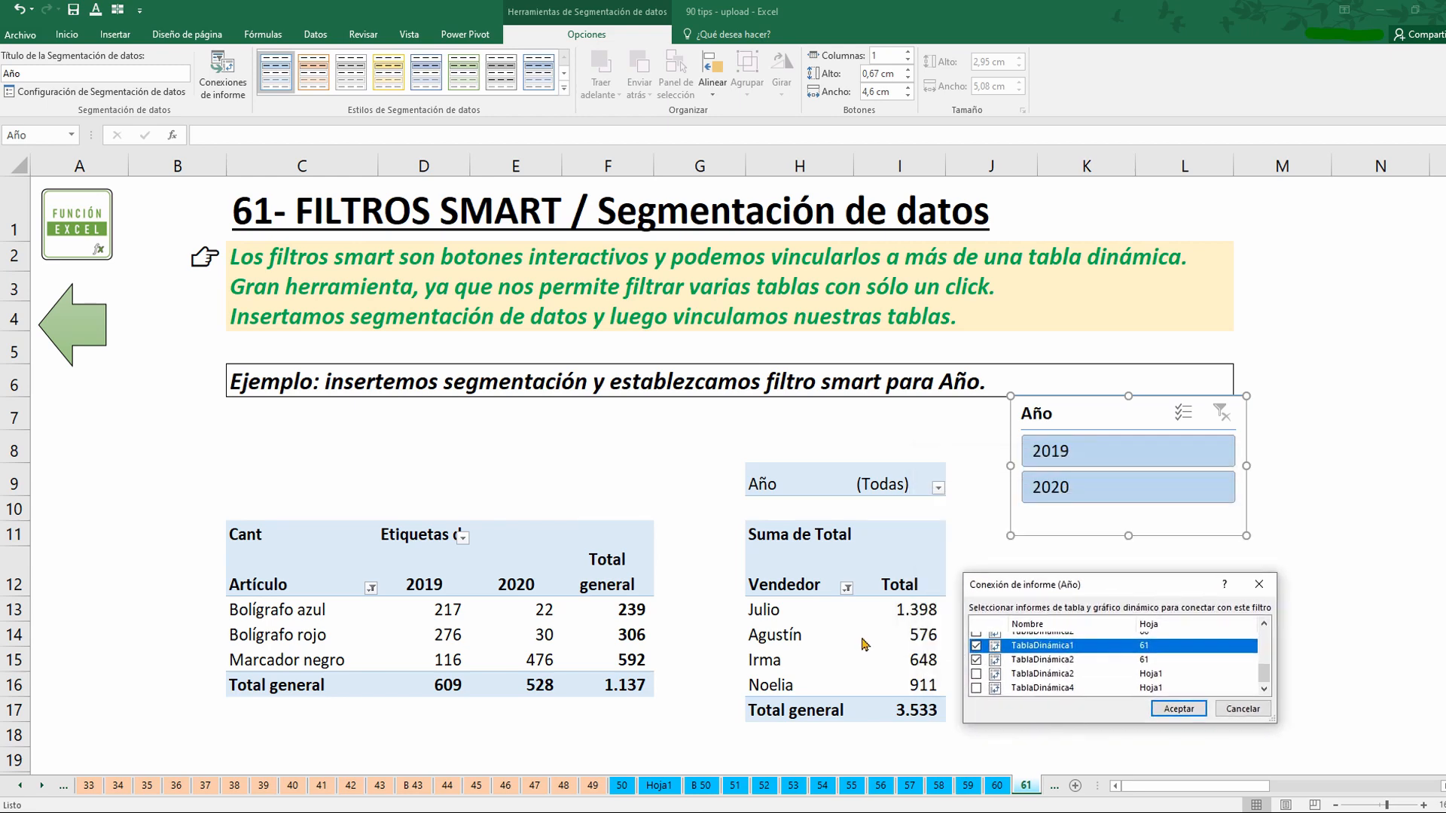
left_click(1178, 708)
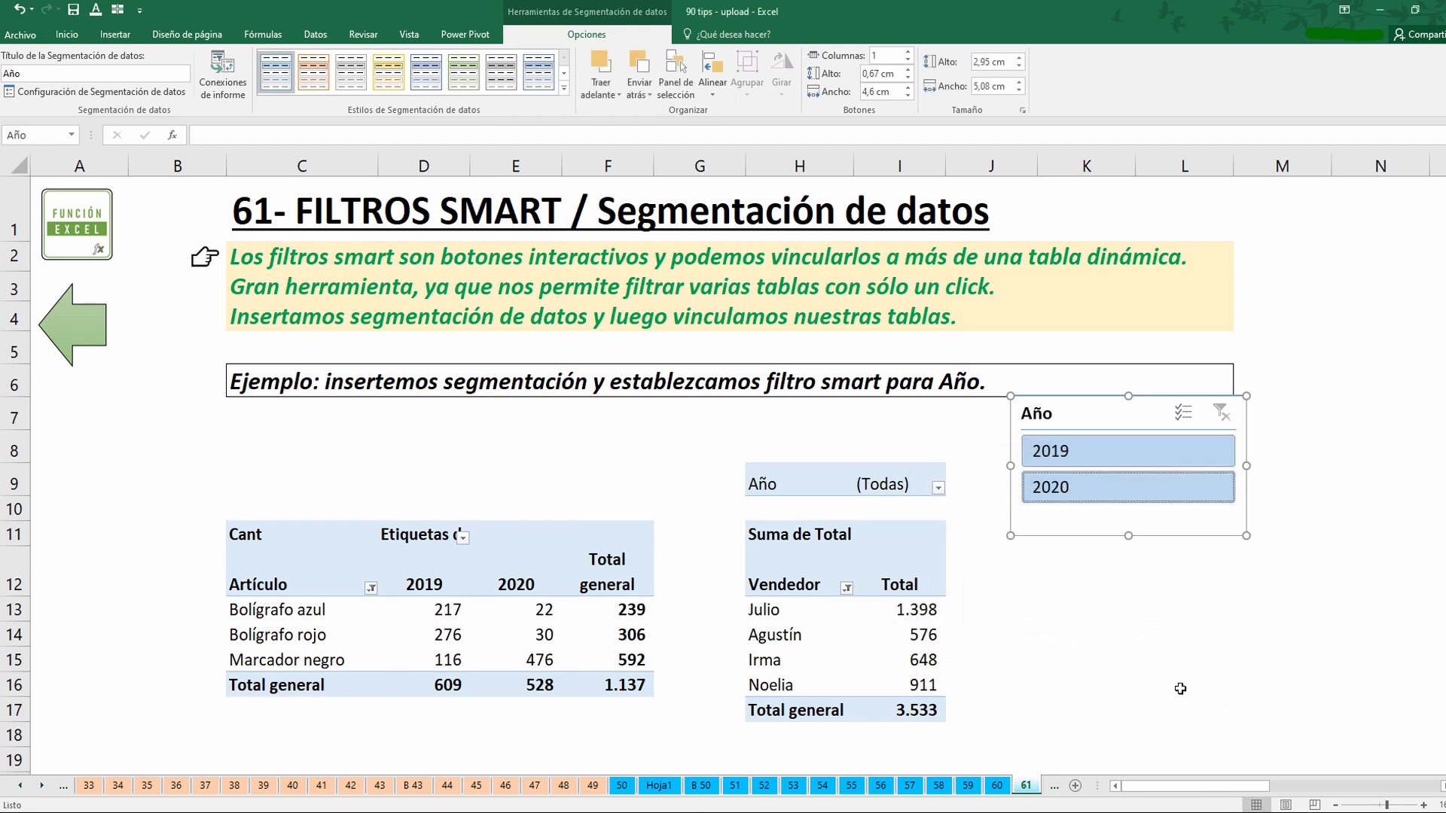
left_click(1143, 606)
left_click(1107, 592)
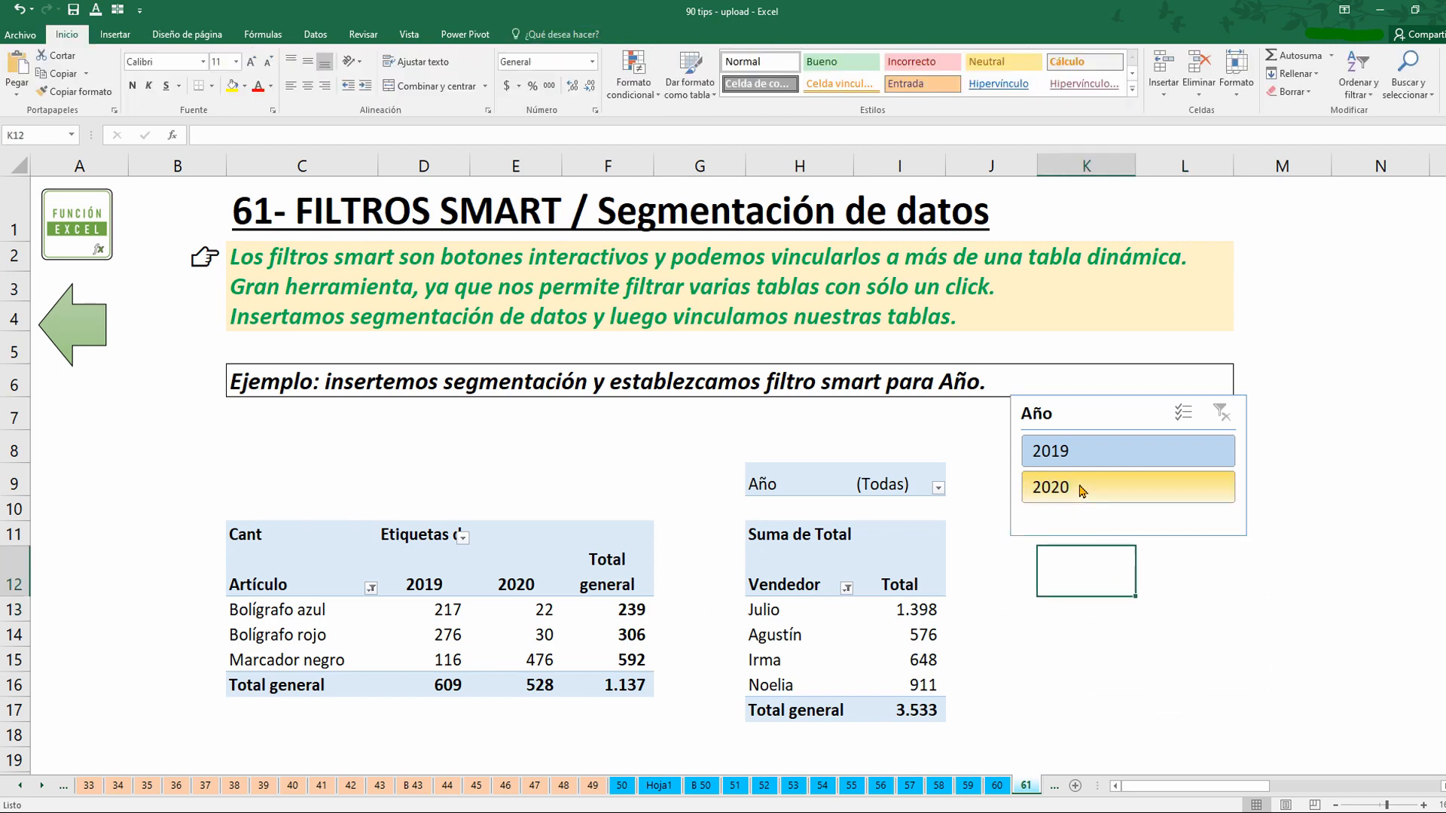
Step: Test the linked Año slicer on both pivot tables by filtering to 2020 and to 2019, and reselect both years
left_click(1082, 490)
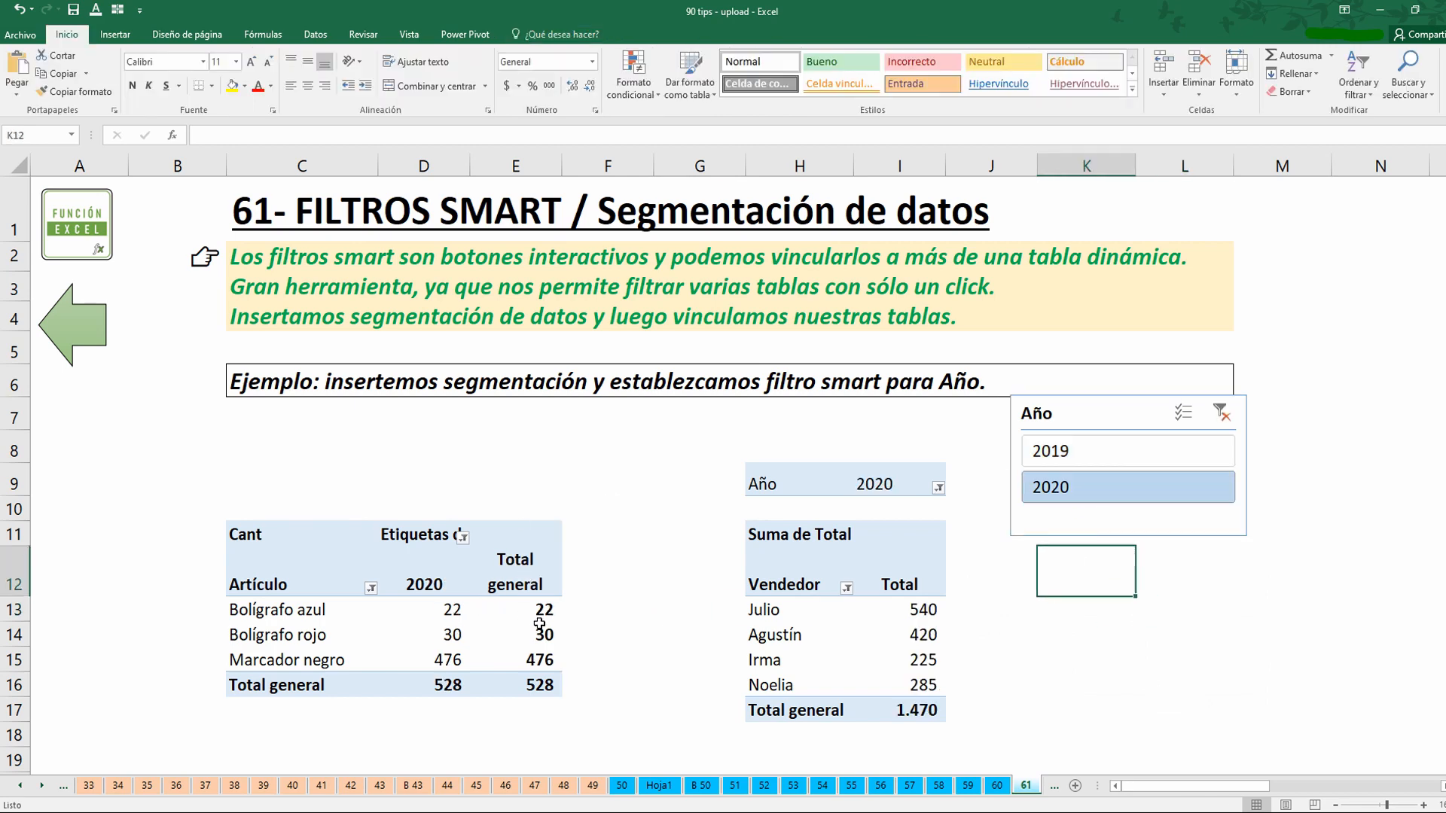
left_click(1103, 456)
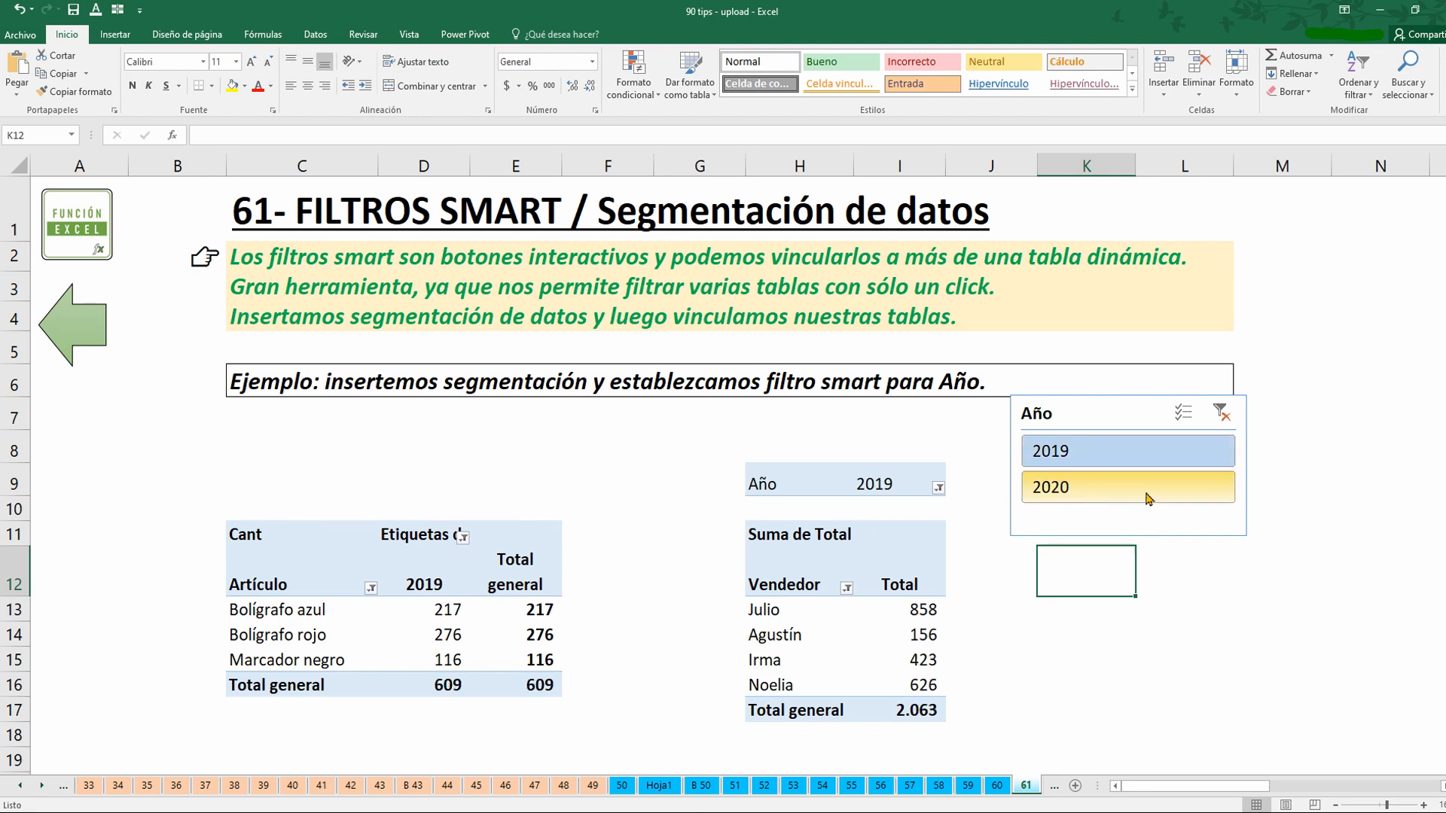
left_click(1148, 499, "ctrl")
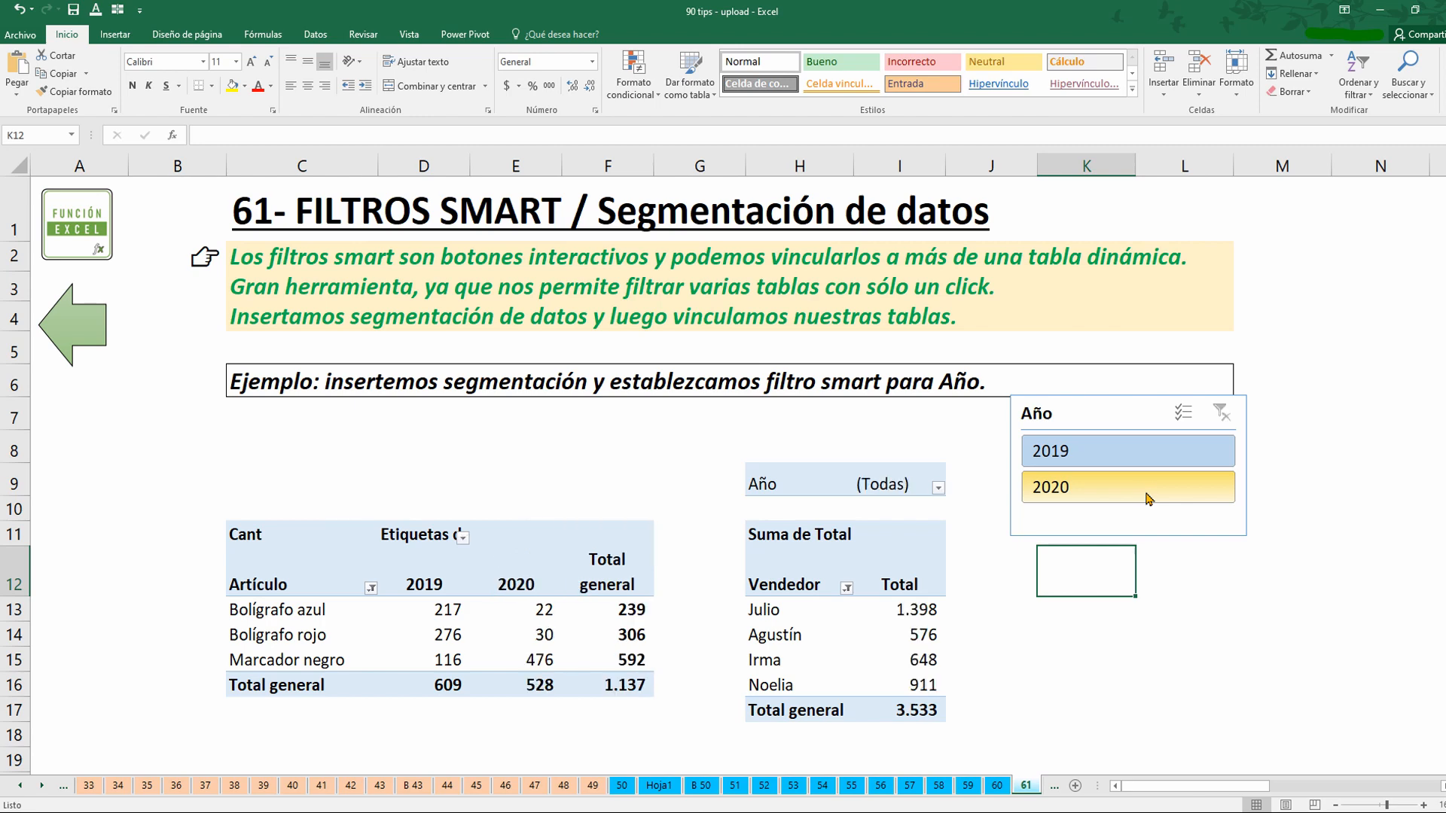
left_click(1068, 607)
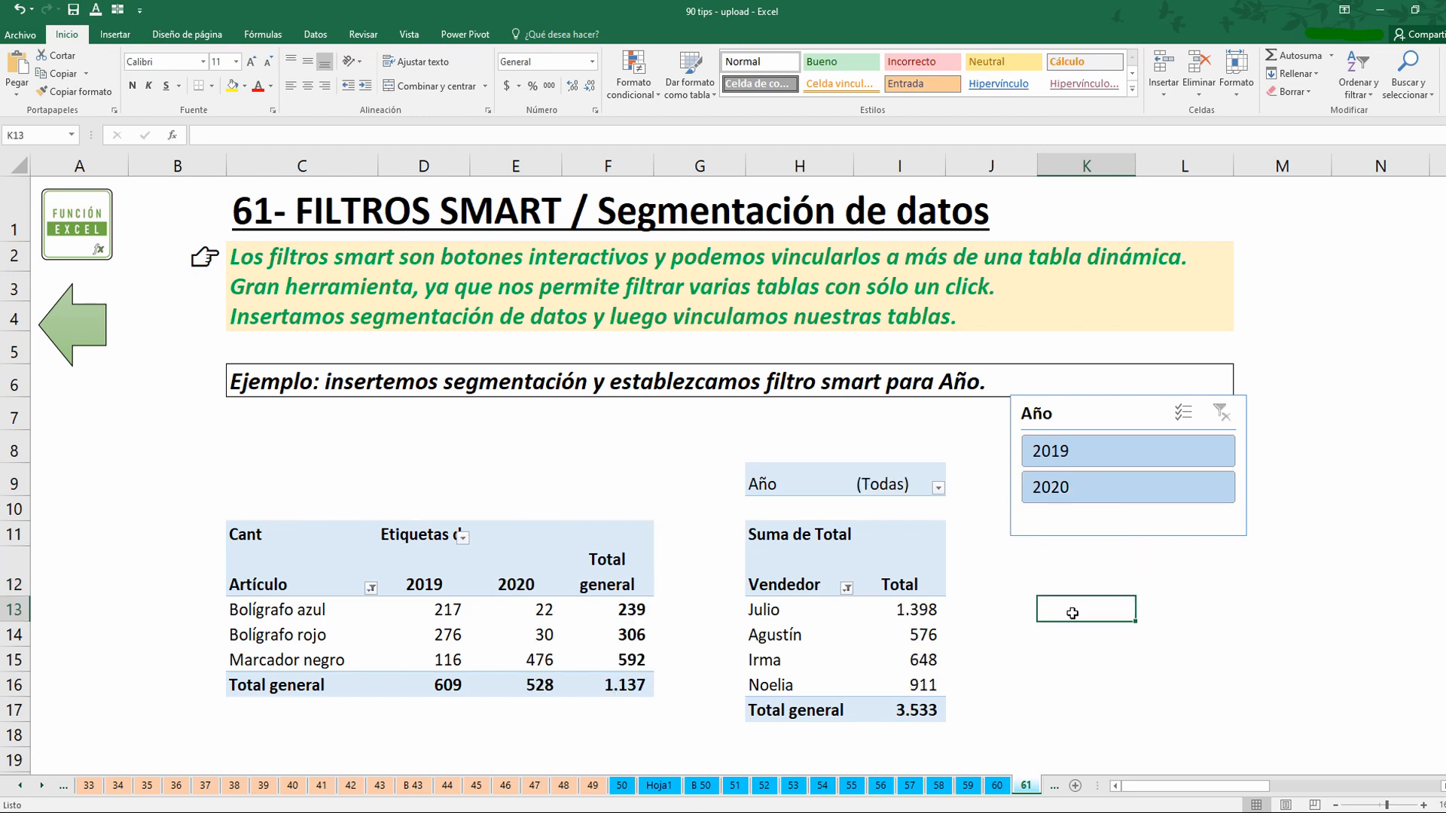
Step: Return to the index and show the tips of module 5 and then module 6 by changing MÓDULO in G2
left_click(88, 316)
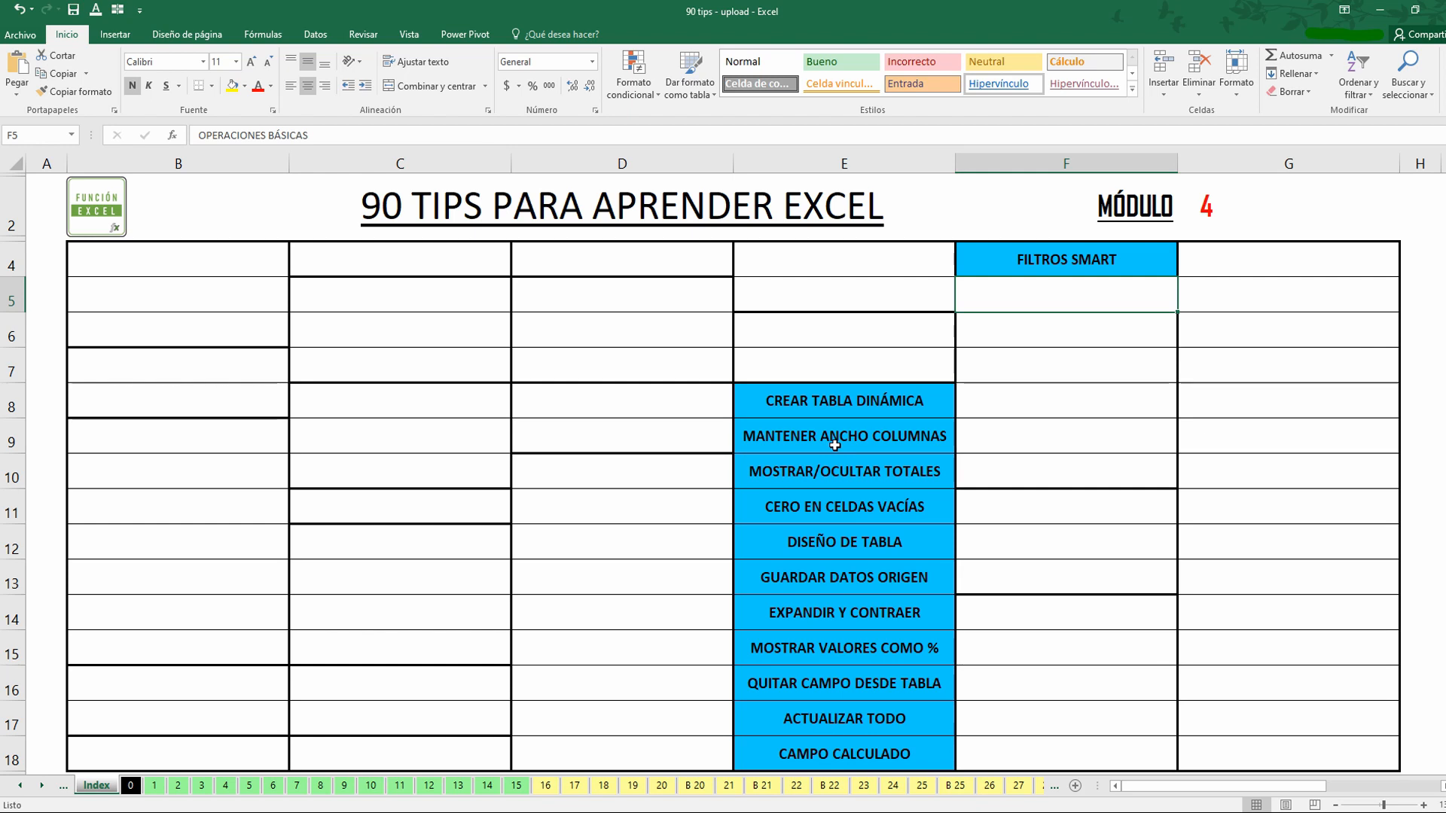
left_click(1349, 189)
type("5")
key("Return")
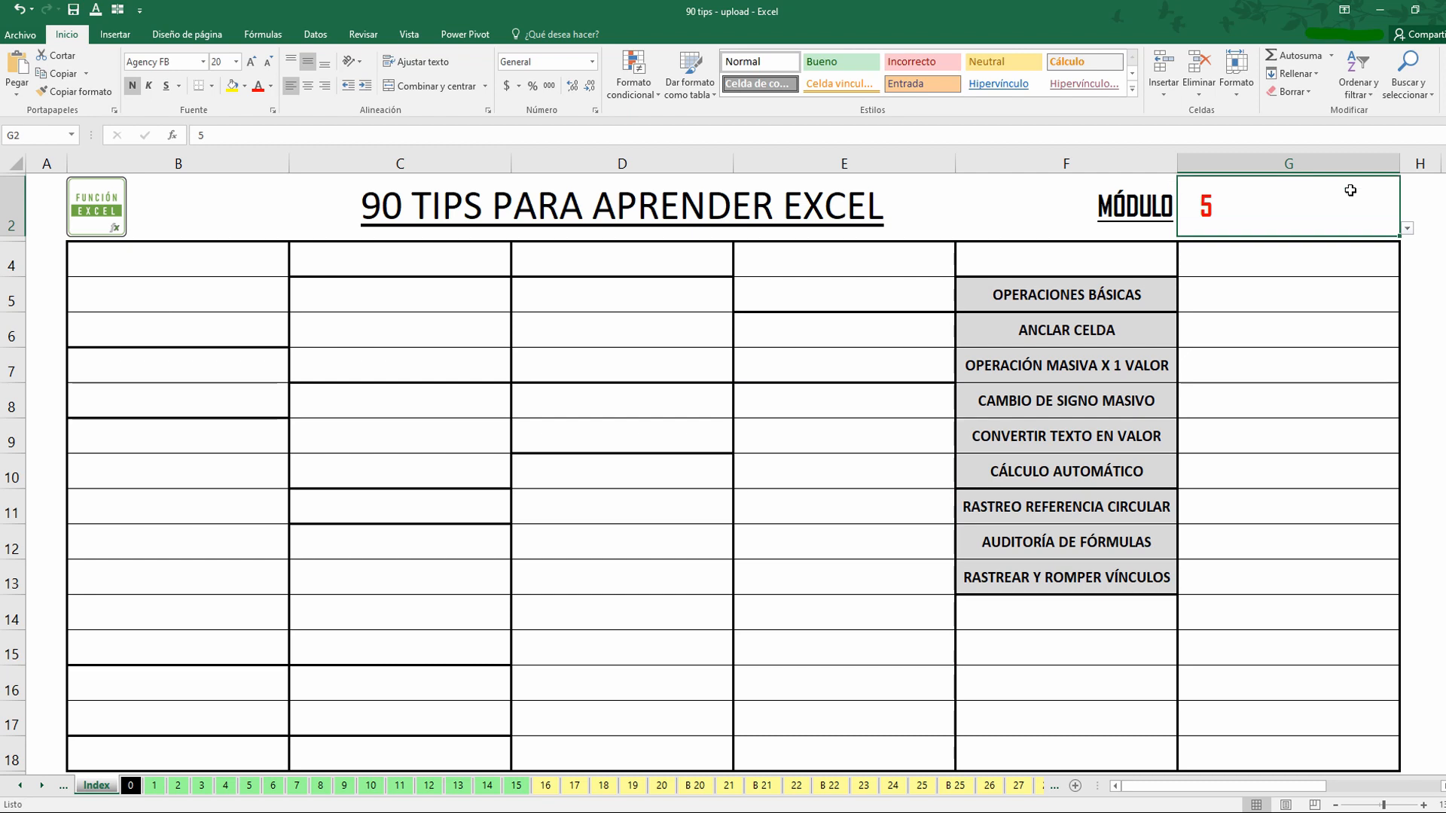
type("6")
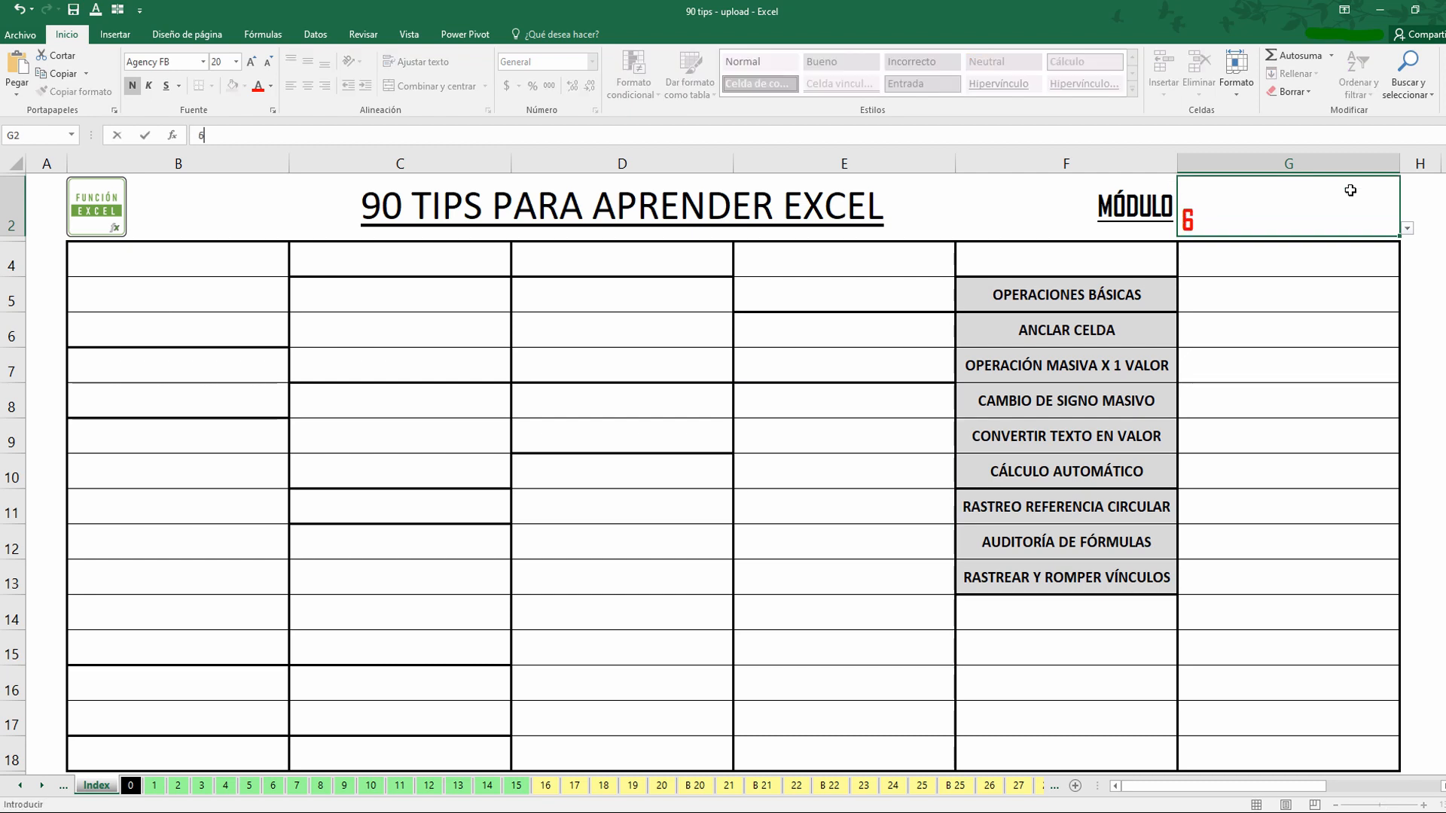
key("Return")
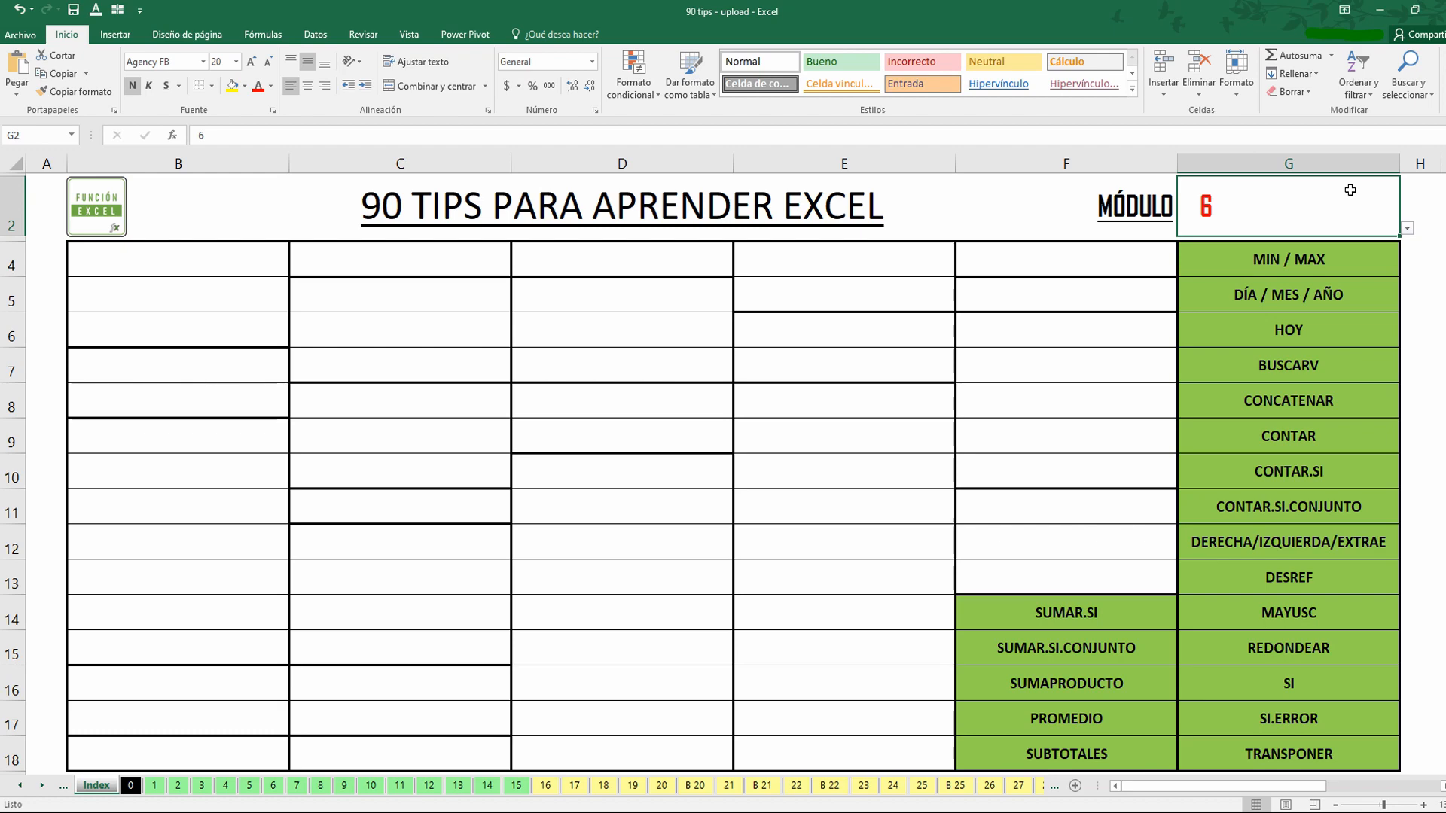
Step: Set MÓDULO in G2 to COMPLETO to list the tips of every module
left_click(1406, 228)
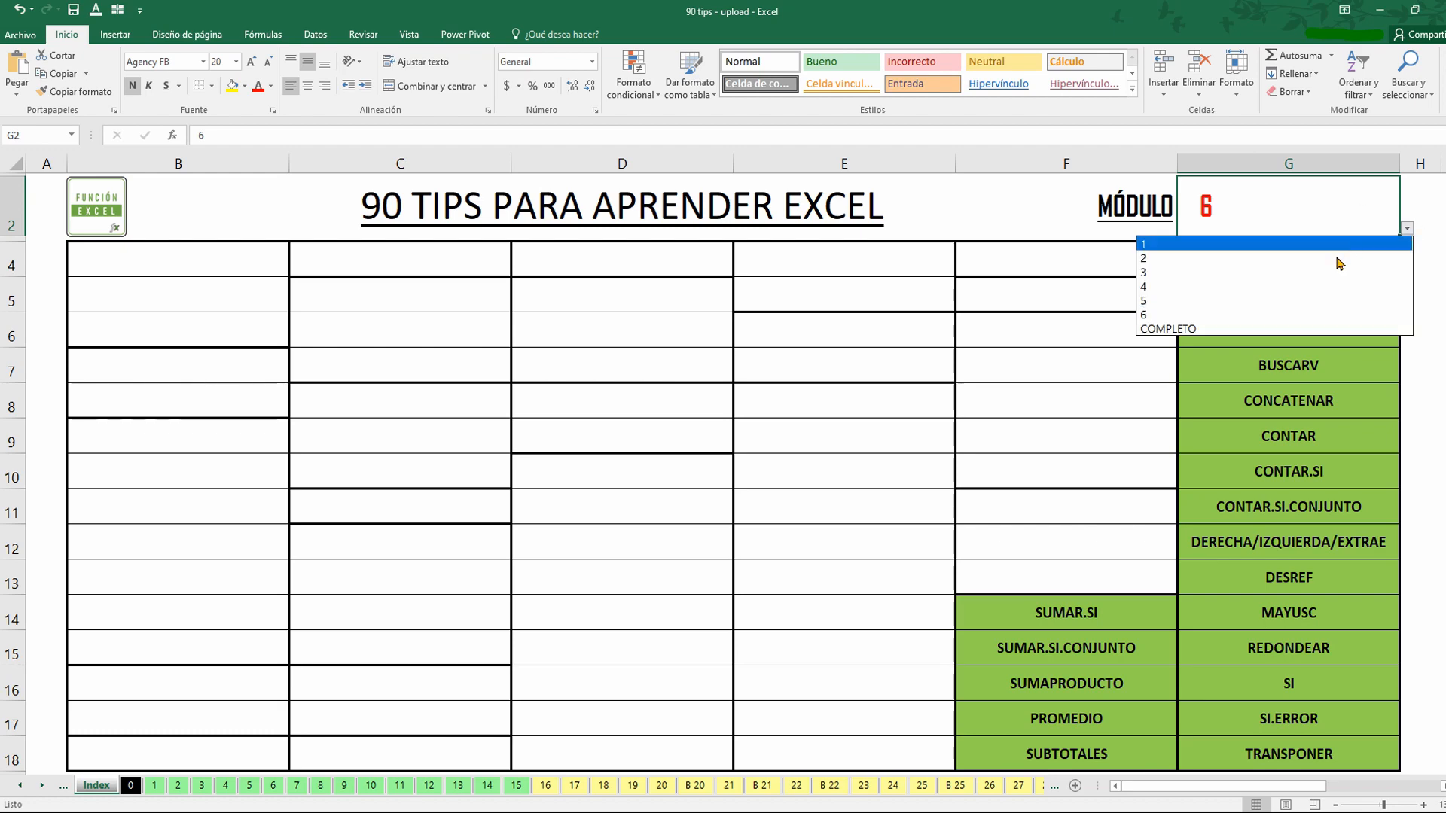
left_click(1285, 329)
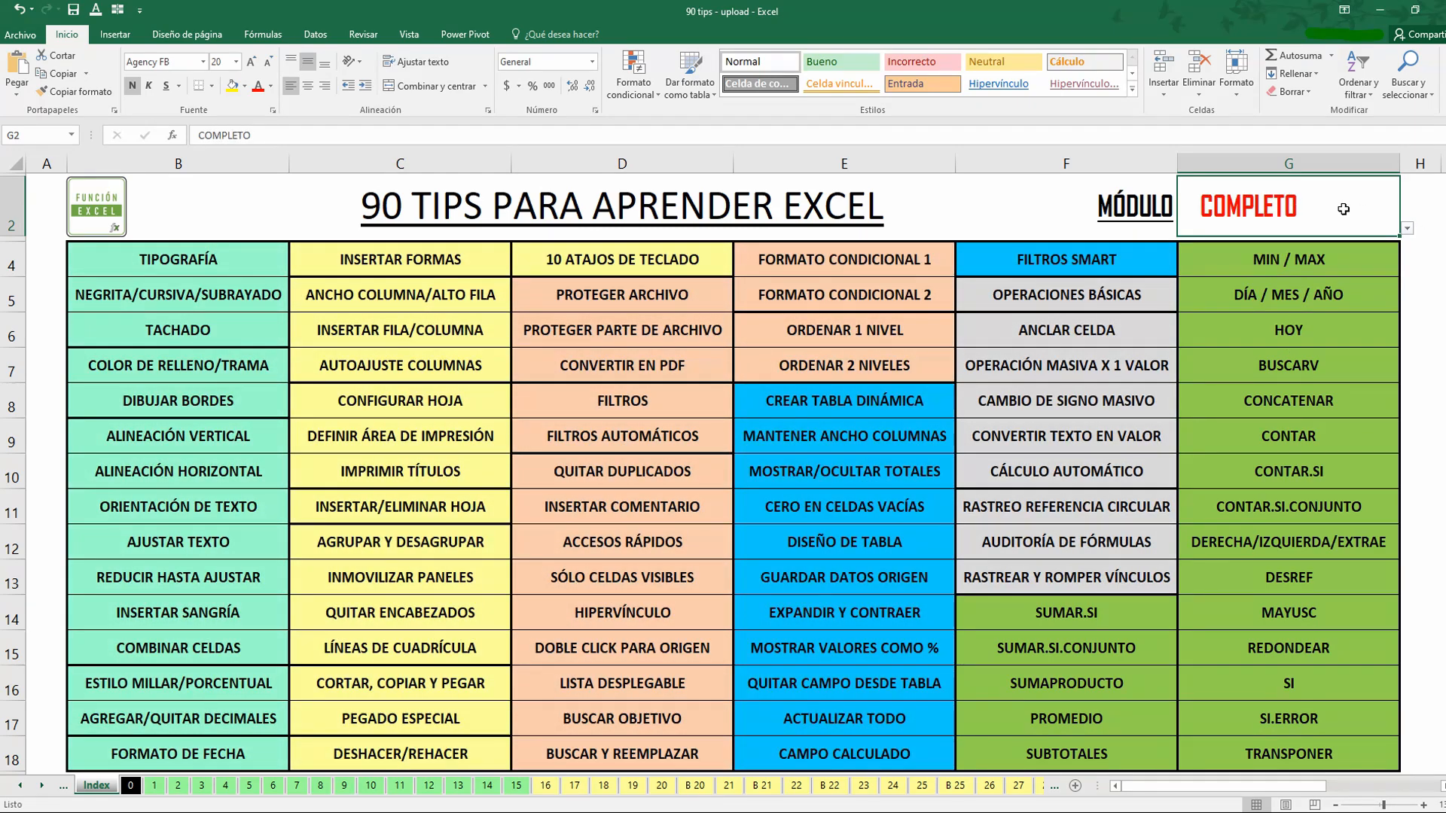